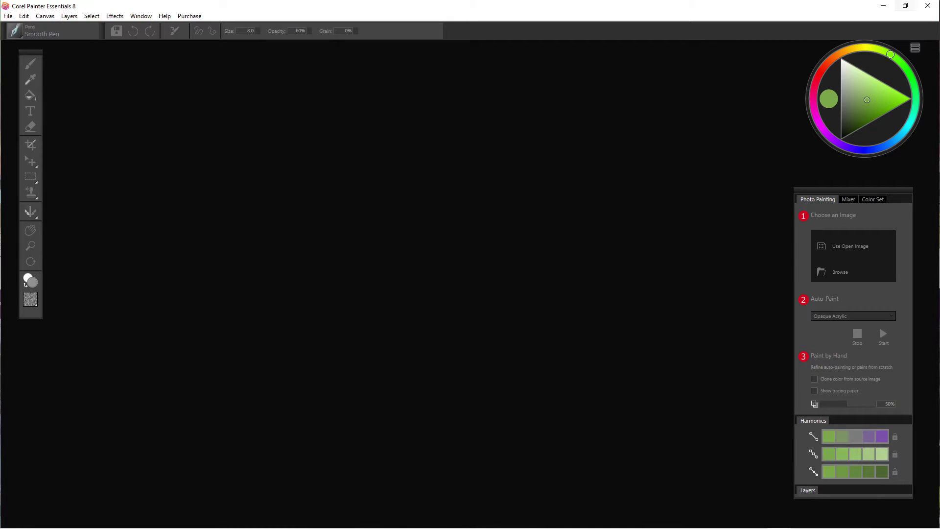
left_click(906, 6)
left_click(895, 8)
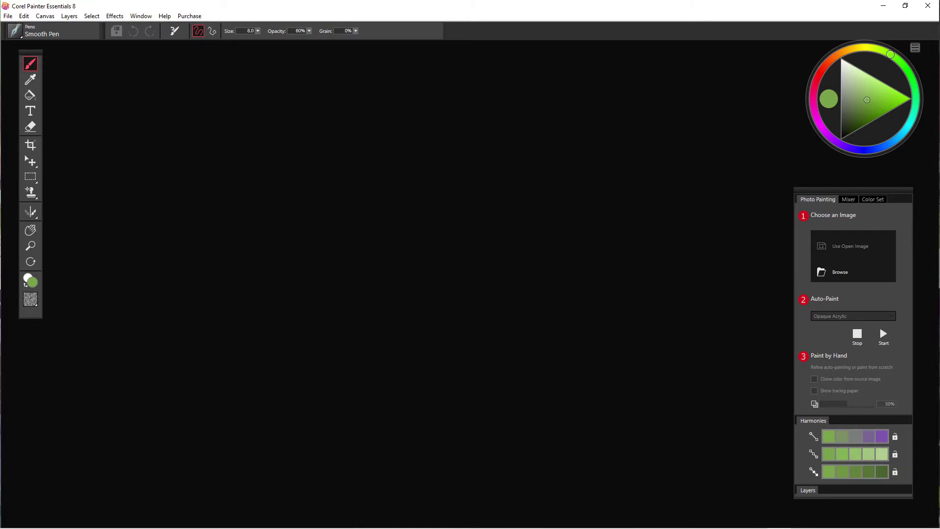
Switch to File Explorer and select the reference photo IMG_2964.jpg in the loughboroughPark folder
mouse_move(347, 519)
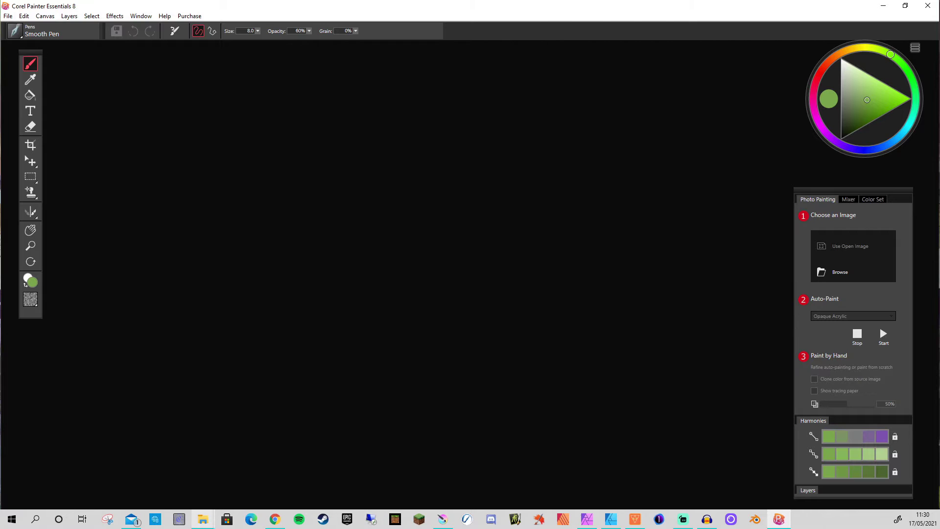
left_click(203, 519)
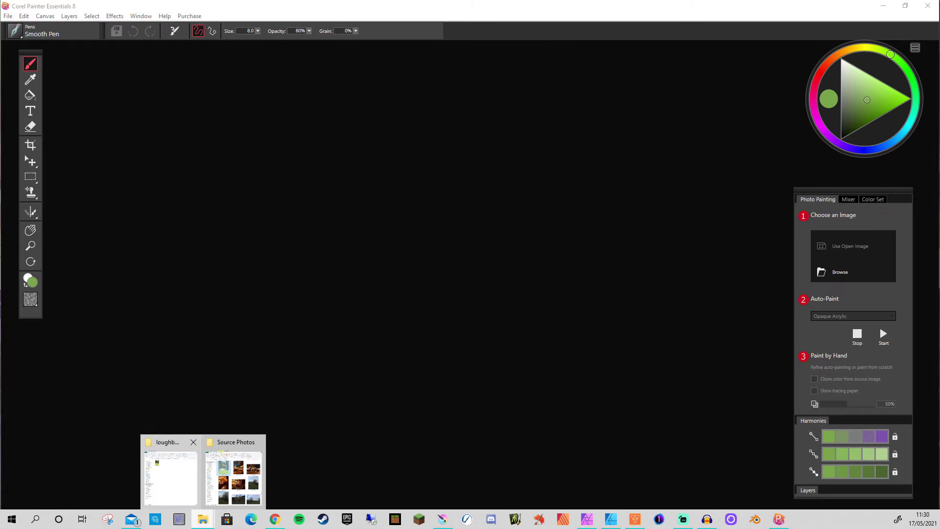
left_click(170, 478)
left_click(262, 121)
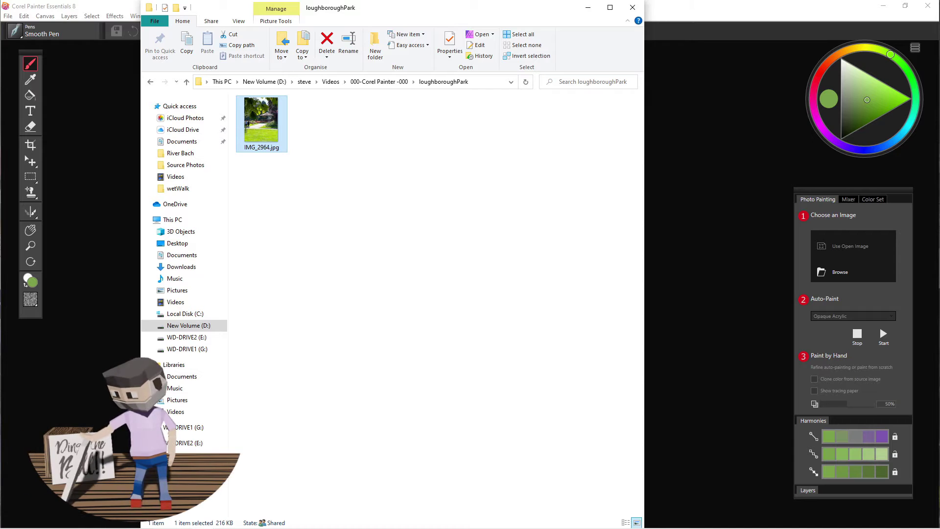
Switch back to Corel Painter Essentials and open IMG_2964.jpg from the loughboroughPark folder inside 000-Corel Painter -000 as the photo-painting source
key("alt+Tab")
key("ctrl+o")
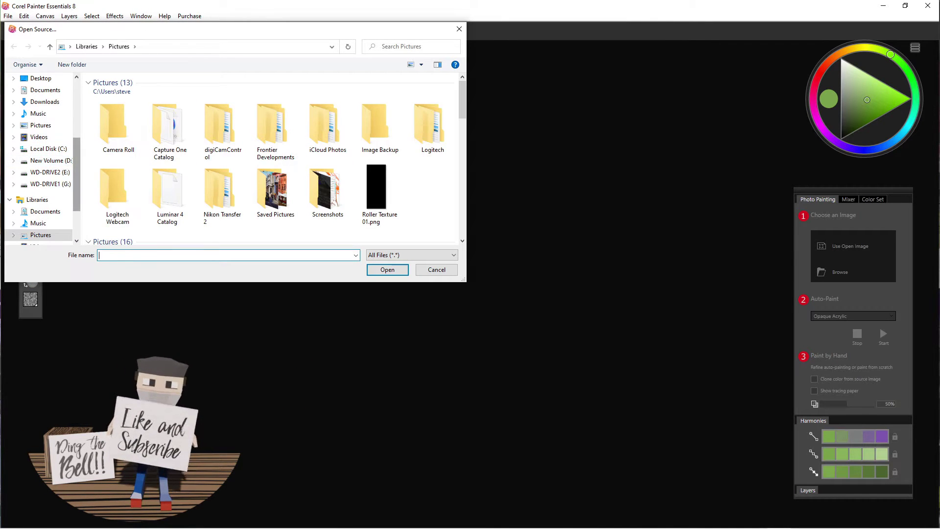
left_click(47, 160)
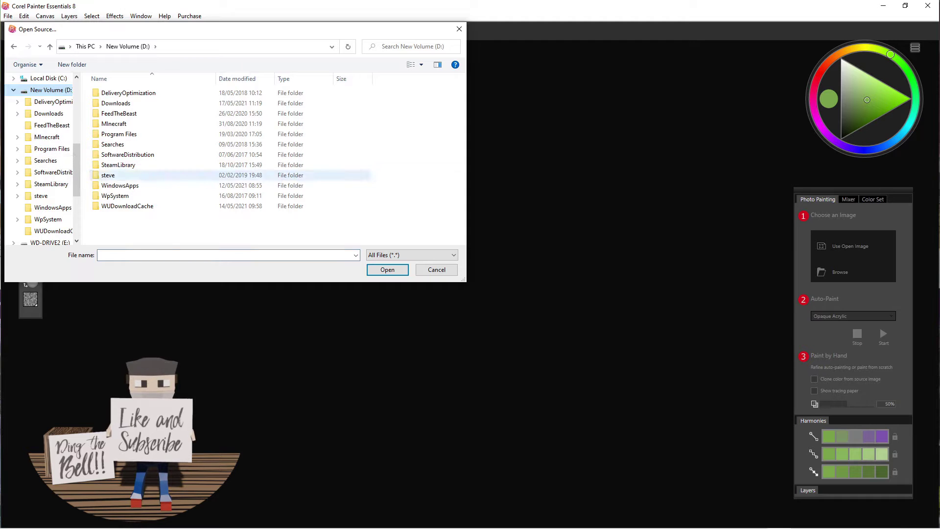
double_click(109, 175)
double_click(112, 123)
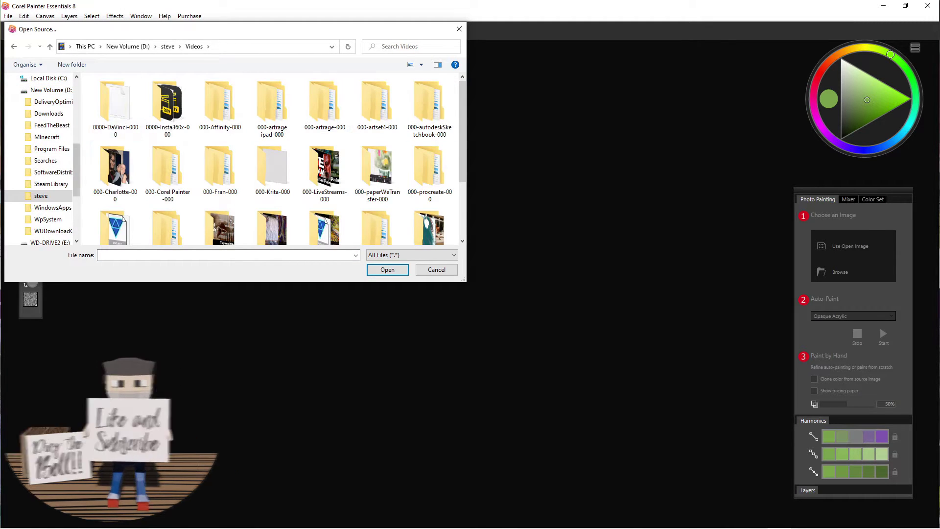
double_click(168, 169)
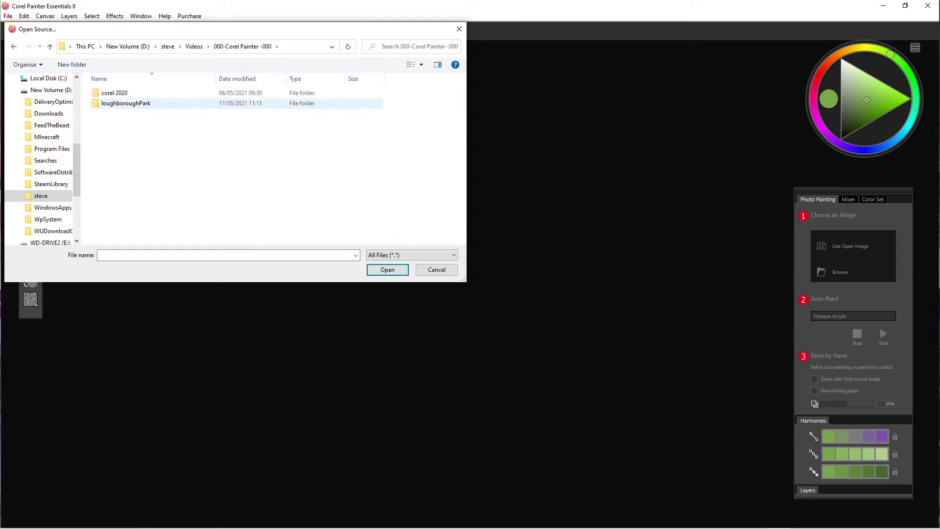
double_click(125, 103)
left_click(115, 102)
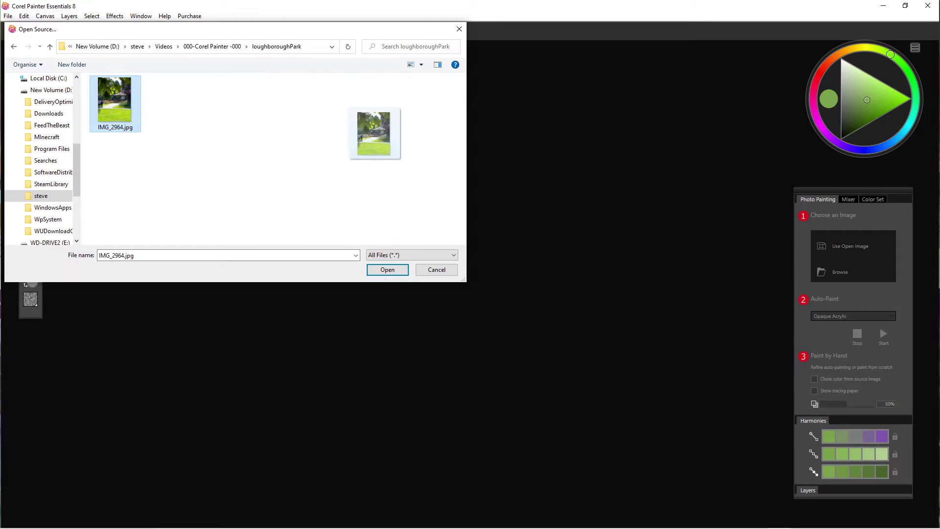
left_click_drag(392, 160, 230, 168)
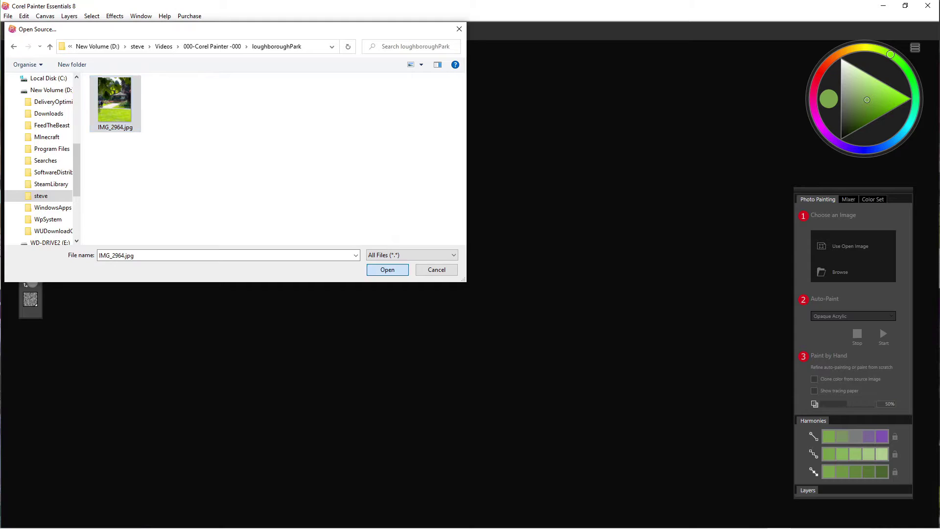
left_click(387, 269)
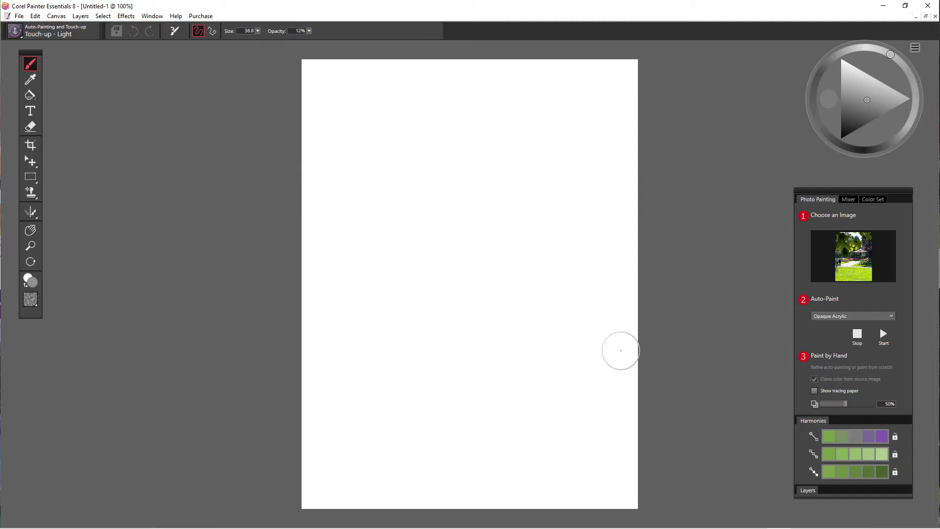
Reposition the Photo Painting palette group beneath the colour wheel and start auto-painting with the Opaque Acrylic style
mouse_move(805, 193)
left_mouse_down()
mouse_move(762, 178)
mouse_move(673, 64)
left_mouse_up()
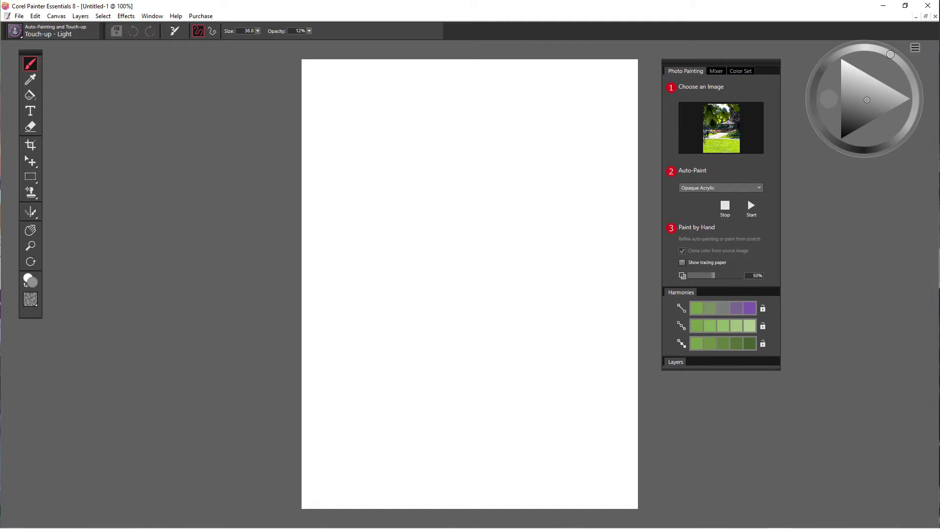
mouse_move(698, 68)
left_mouse_down()
mouse_move(727, 87)
mouse_move(784, 172)
mouse_move(812, 191)
left_mouse_up()
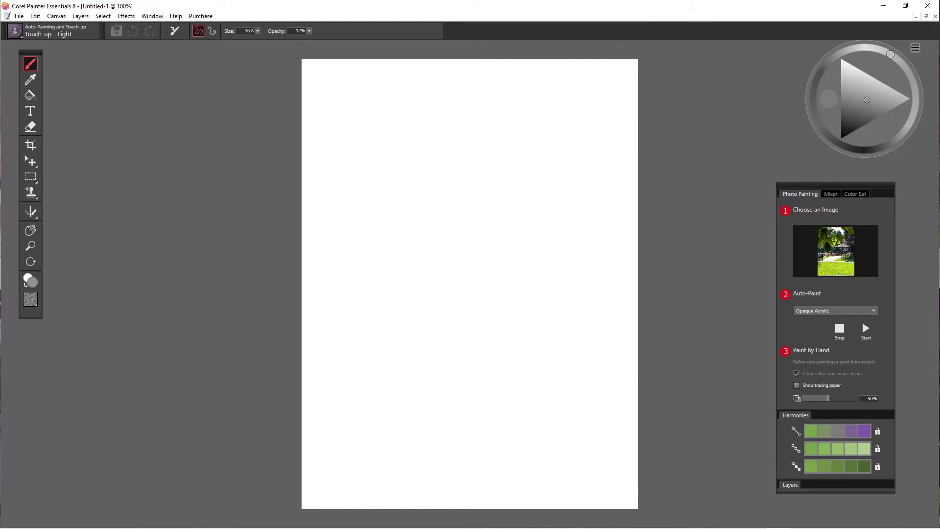
left_click(866, 328)
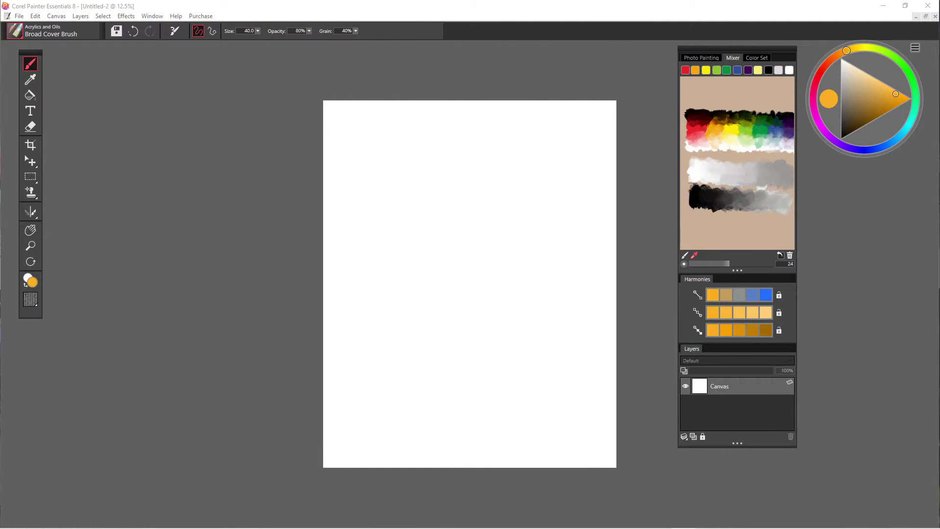
Start a new image and set its canvas colour to a pale off-white, RGB 239, 231, 227
left_click(18, 16)
key("Down")
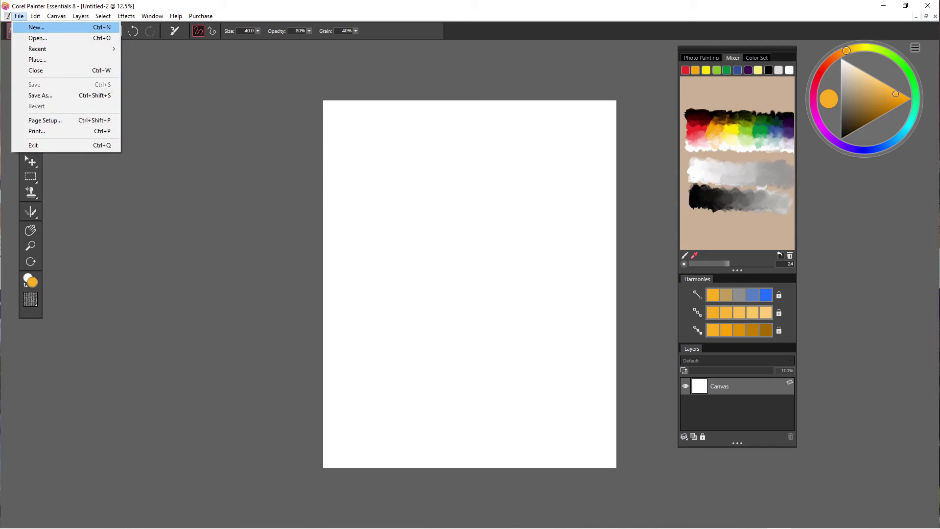
key("Return")
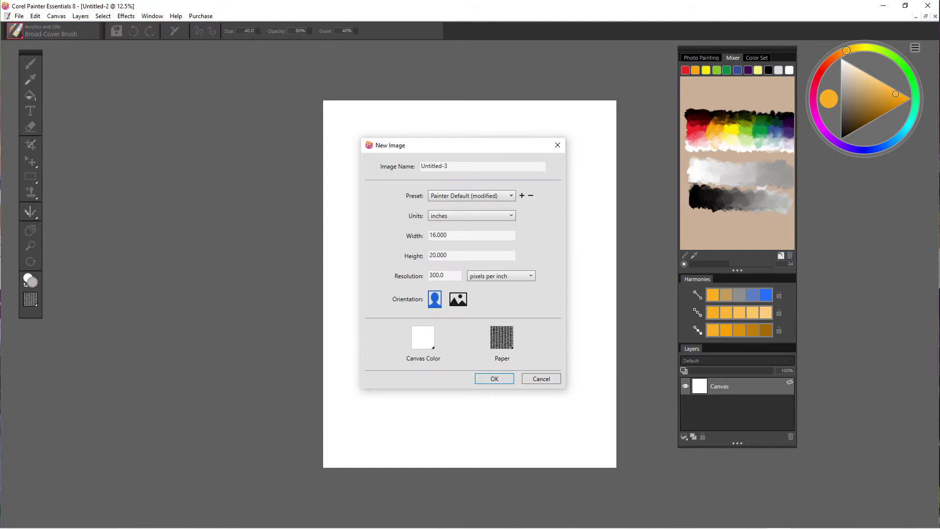
key("Tab")
key("Tab")
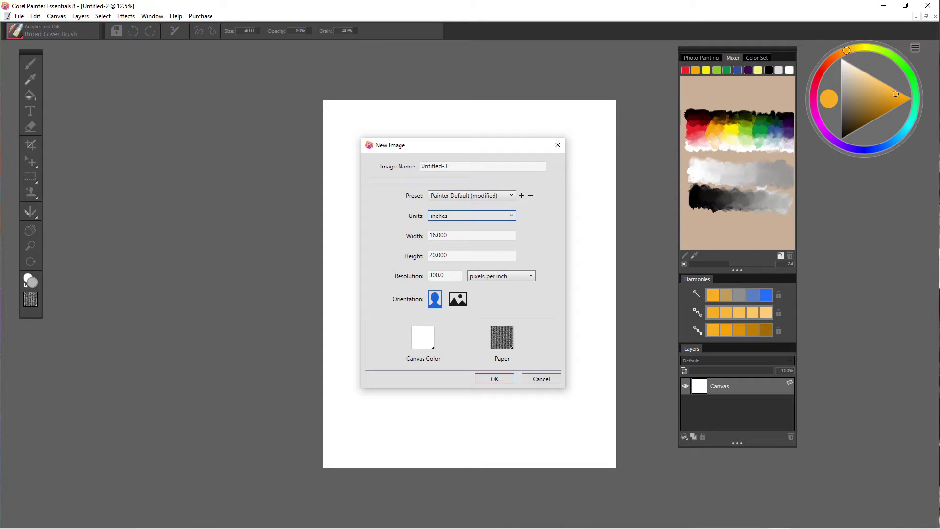
key("Tab")
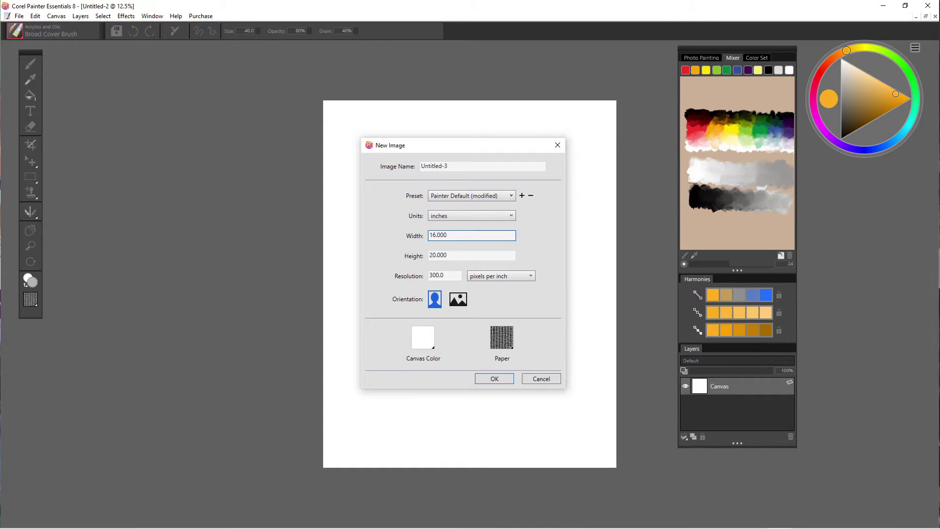
key("Tab")
key("Tab")
key("Tab")
key("space")
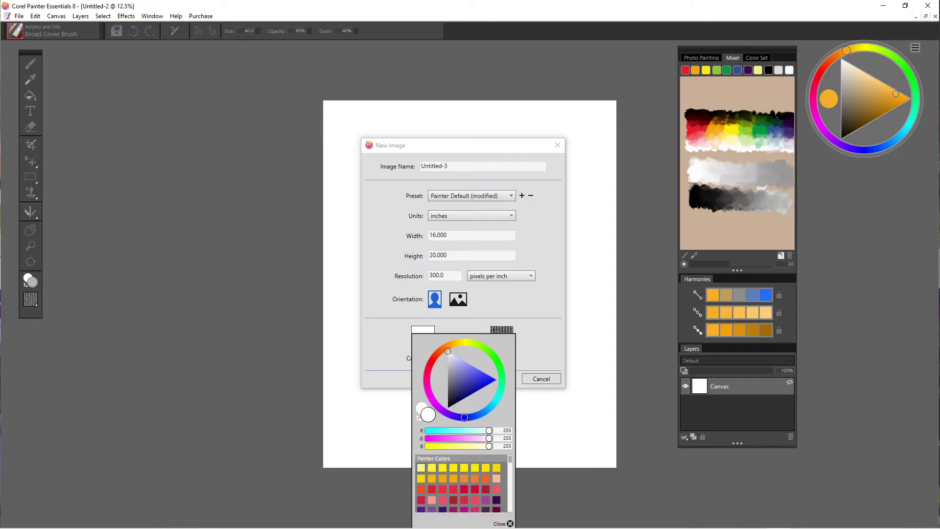
left_click(497, 478)
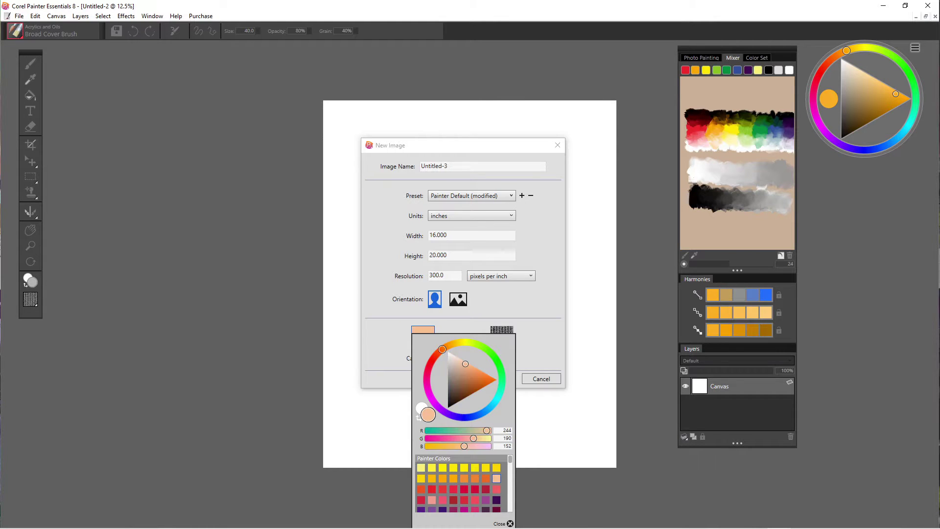
left_click(451, 356)
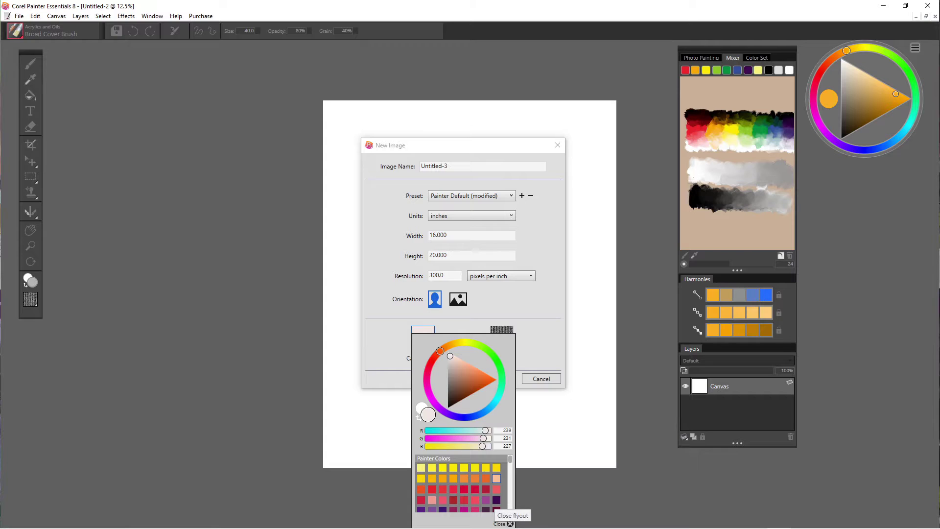
left_click(510, 524)
Look through the paper textures without changing the current one, and create the 16 × 20 inch portrait image at 300 pixels per inch
left_click(502, 337)
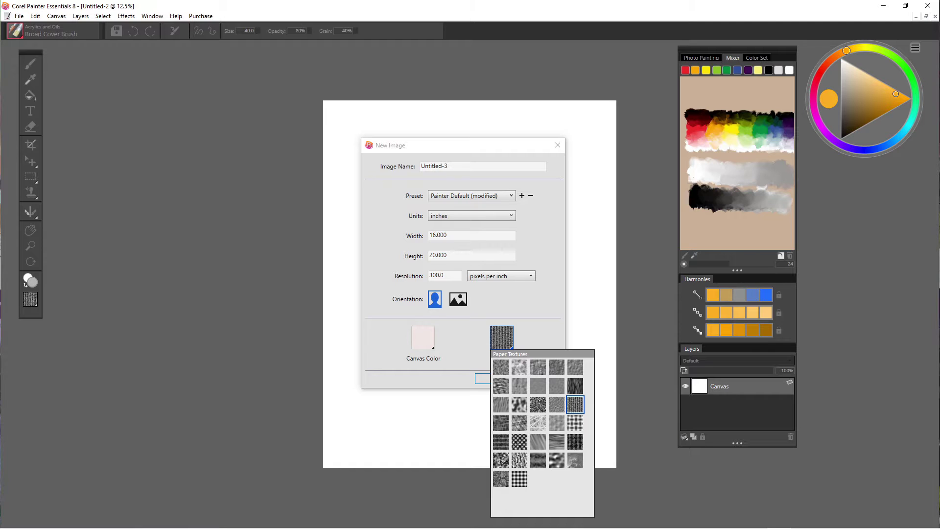
key("Escape")
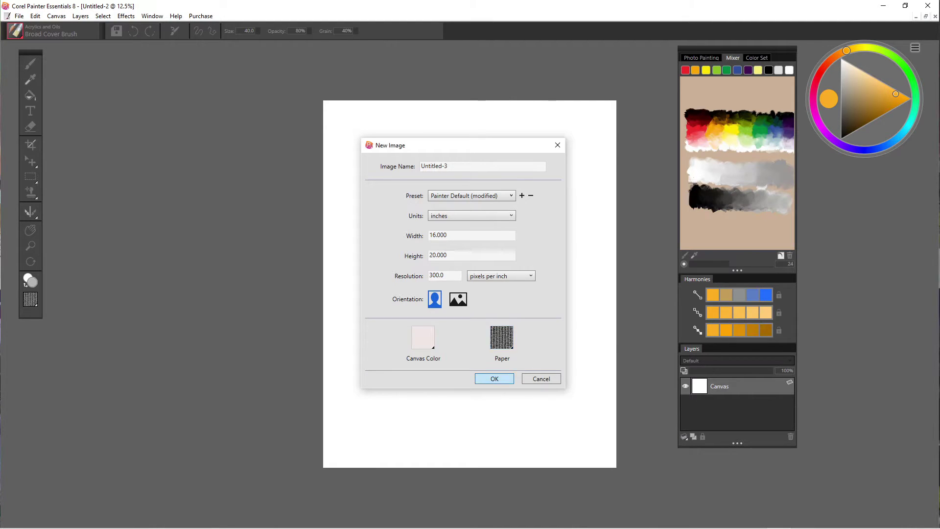
left_click(501, 377)
scroll(465, 274, "up", 11)
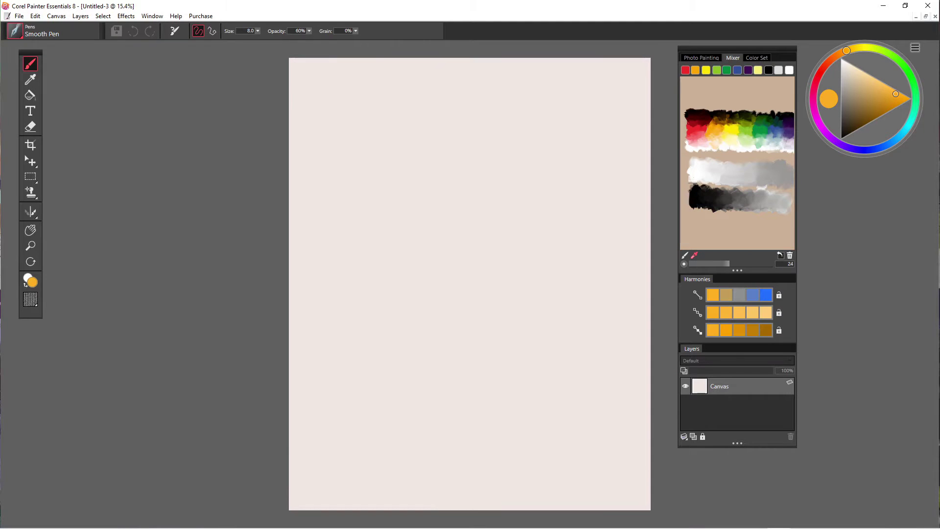
scroll(460, 219, "down", 3)
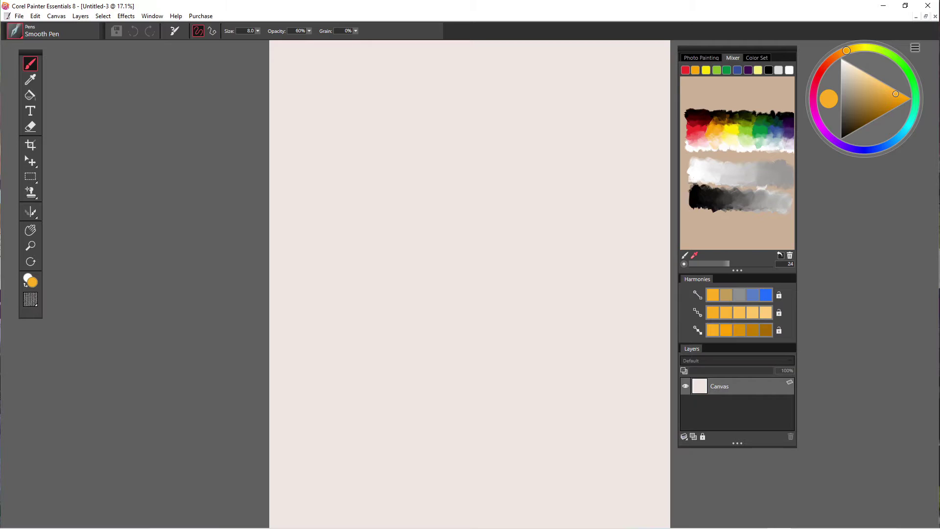
Choose the Broad Cover Brush from the Acrylics and Oils category, with the colour Mixer displayed
left_click(701, 58)
left_click(733, 58)
left_click(17, 32)
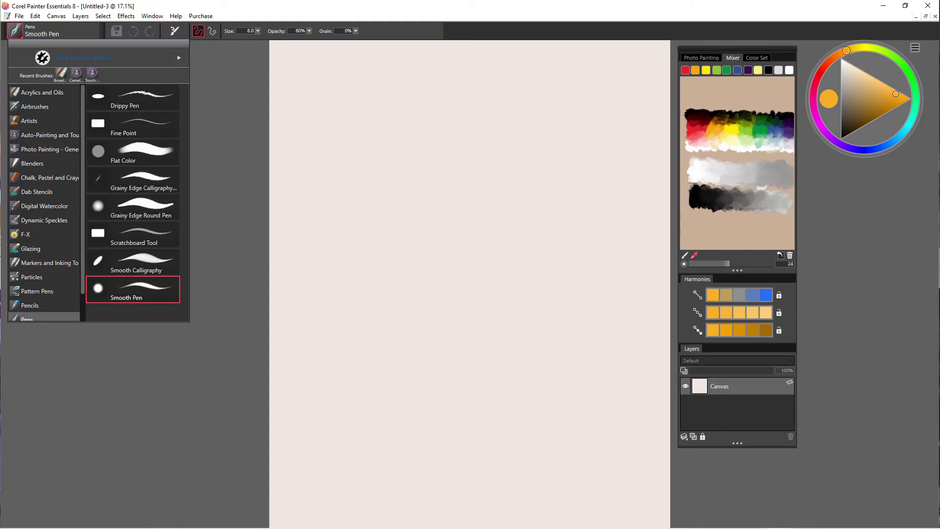
left_click(42, 92)
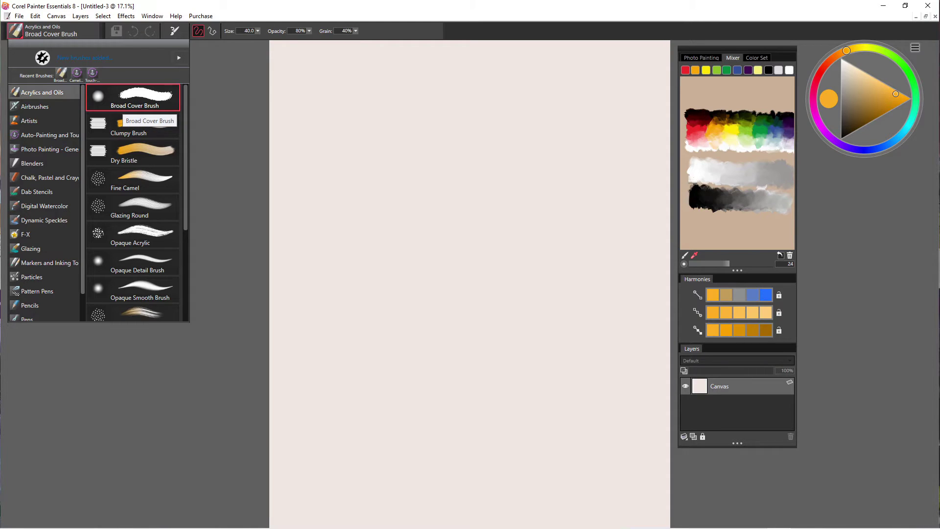
left_click(119, 92)
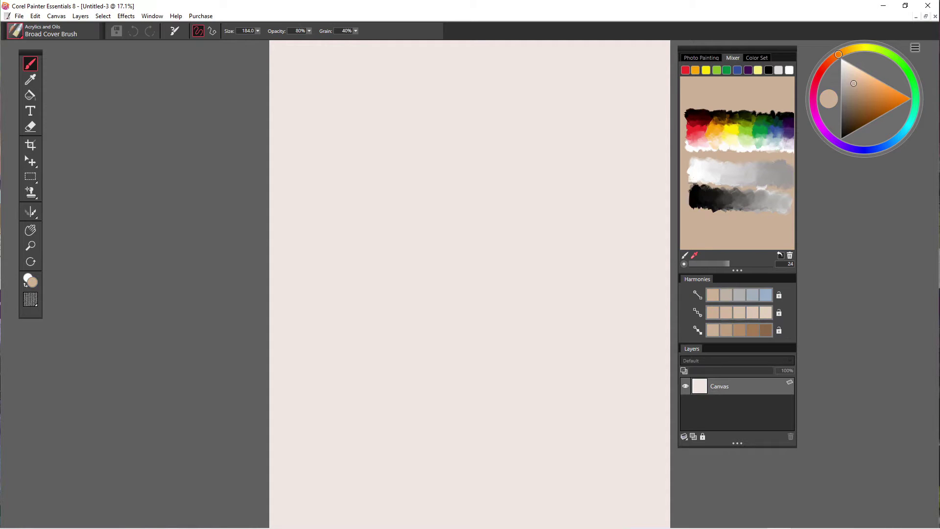
Try sampling yellow, light green and darker green from the Mixer as the brush colour
left_click(732, 130)
left_click(732, 140)
left_click(746, 130)
left_click_drag(746, 130, 747, 127)
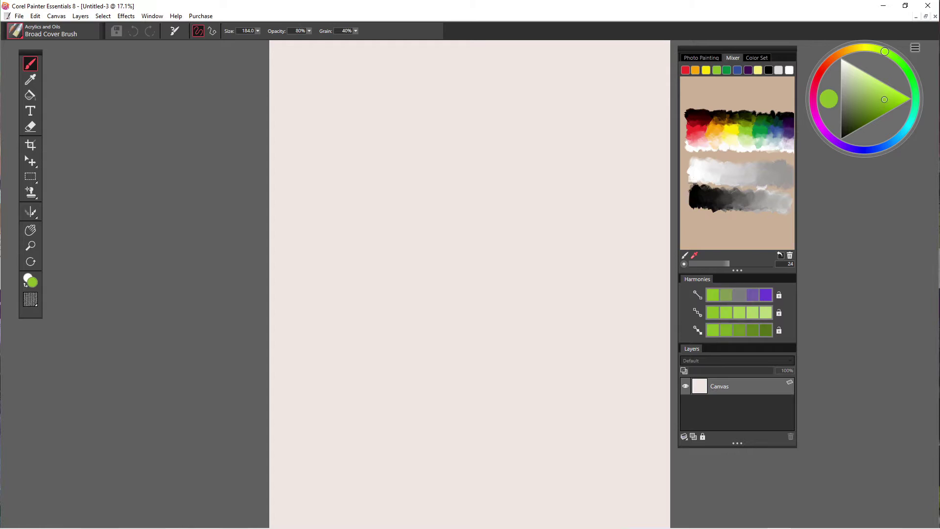
left_click(747, 140)
left_click(760, 130)
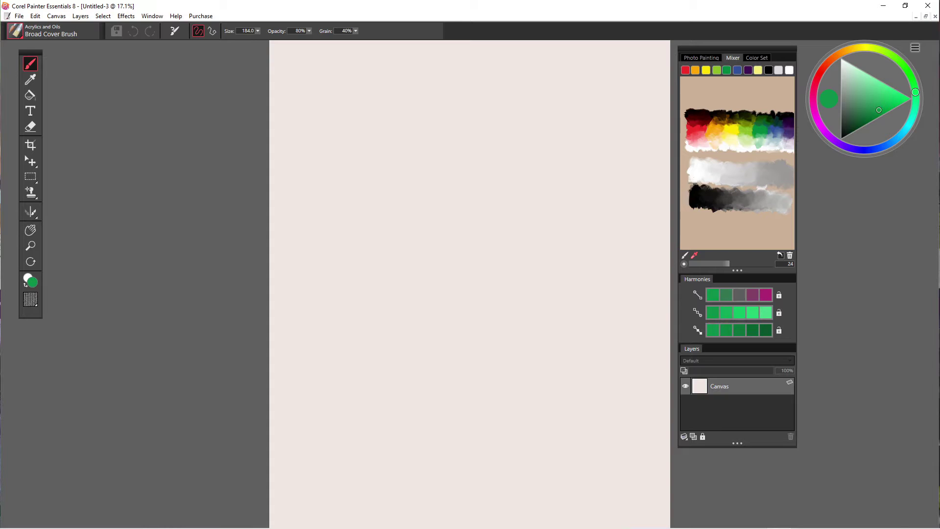
Sample a pale blue from the Mixer and brush a first patch of sky in the canvas's upper-right area
left_click_drag(764, 143, 769, 141)
mouse_move(636, 77)
left_mouse_down()
mouse_move(627, 51)
mouse_move(564, 69)
mouse_move(549, 108)
mouse_move(598, 98)
mouse_move(646, 105)
left_mouse_up()
mouse_move(553, 47)
left_mouse_down()
mouse_move(490, 74)
mouse_move(539, 144)
left_mouse_up()
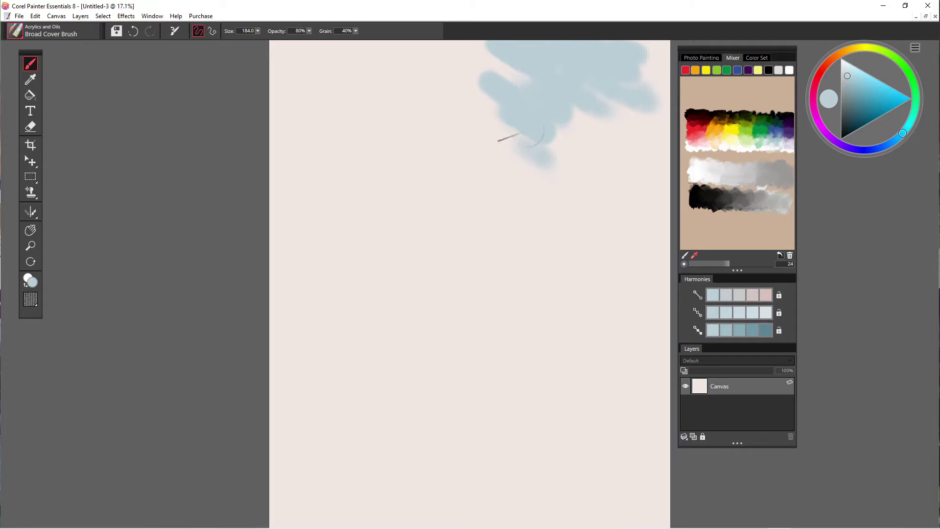
Extend the pale blue sky patch downward and toward the canvas's left with more Broad Cover Brush strokes
scroll(554, 118, "up", 7)
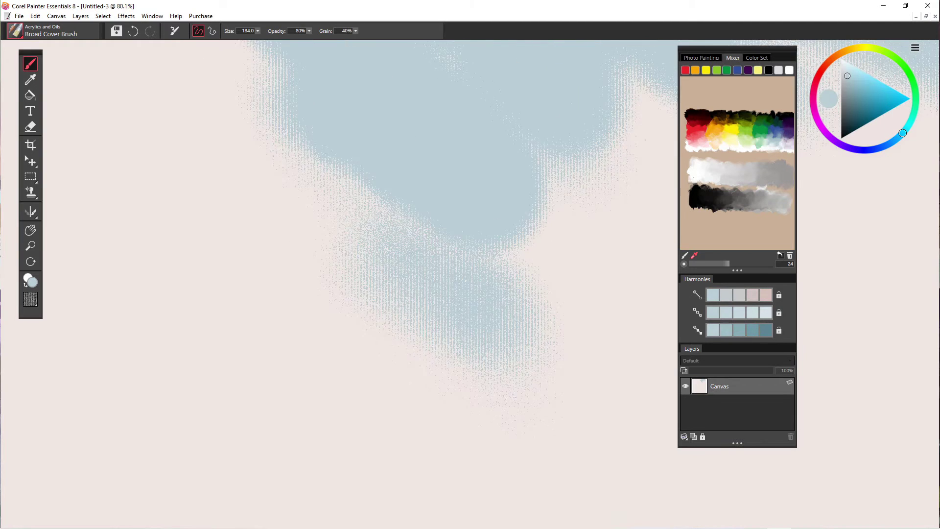
scroll(554, 118, "down", 6)
scroll(561, 119, "up", 1)
mouse_move(561, 118)
left_mouse_down()
mouse_move(613, 162)
mouse_move(627, 211)
left_mouse_up()
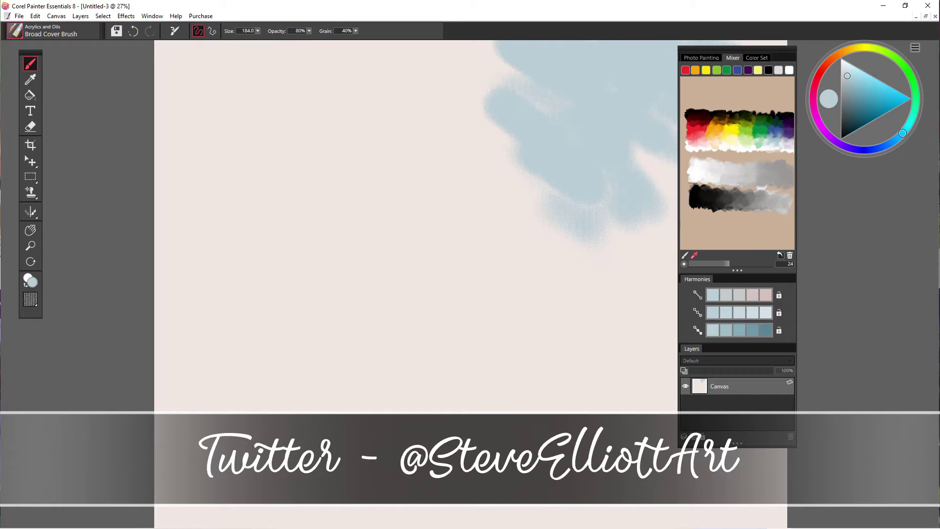
left_click_drag(483, 52, 465, 66)
left_click_drag(468, 150, 424, 173)
mouse_move(493, 72)
left_mouse_down()
mouse_move(460, 98)
mouse_move(524, 240)
left_mouse_up()
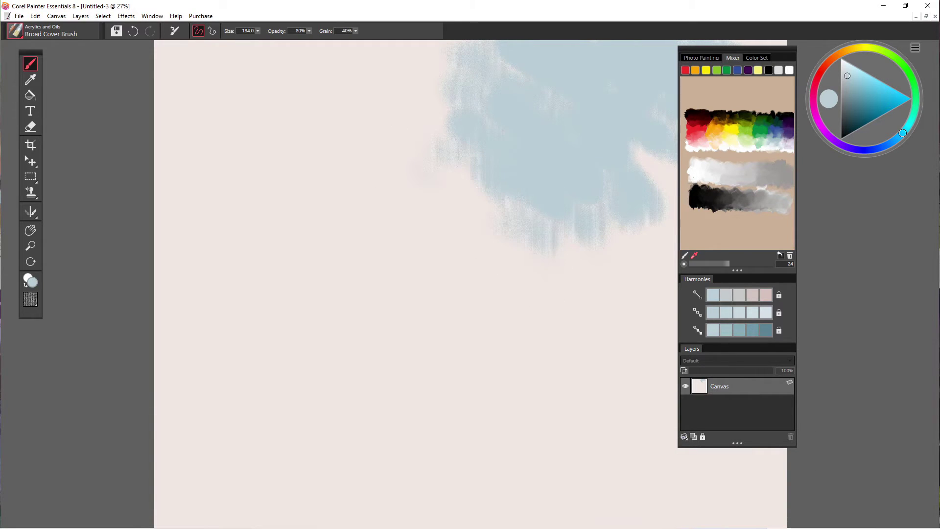
scroll(578, 172, "down", 5)
scroll(581, 171, "up", 1)
left_click_drag(581, 171, 435, 209)
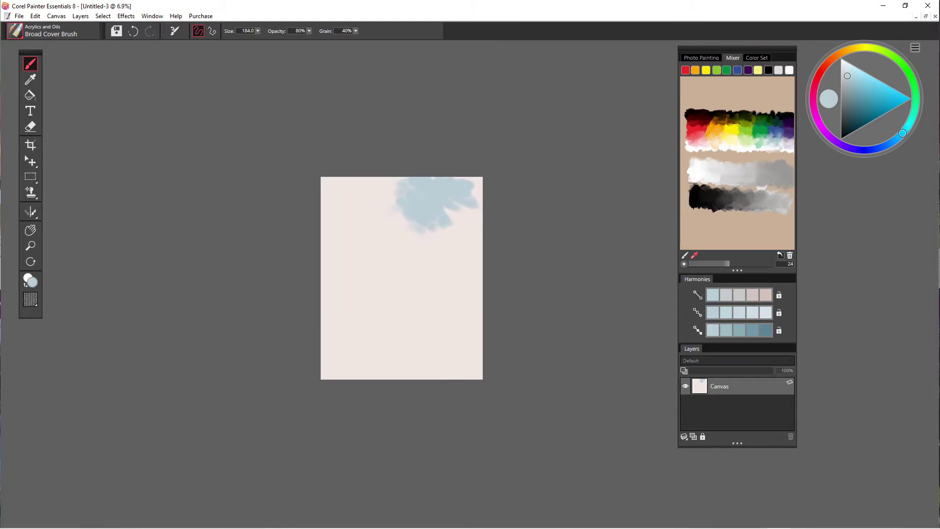
Sample a dark purple from the Mixer and brush it down the canvas's upper-right edge, enlarging the brush to 256
scroll(415, 237, "up", 3)
scroll(409, 238, "up", 3)
scroll(409, 238, "down", 2)
left_click_drag(409, 238, 410, 208)
scroll(409, 206, "down", 1)
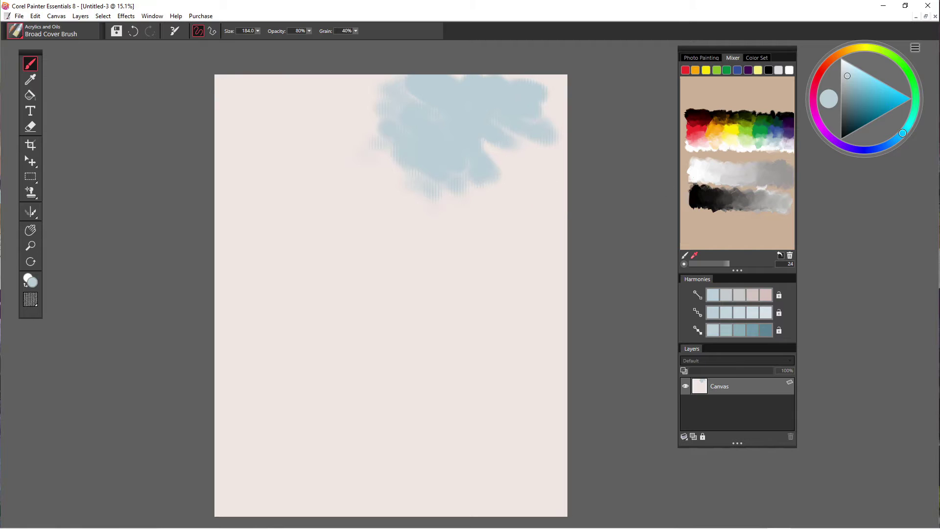
left_click(786, 131)
mouse_move(534, 132)
left_mouse_down()
mouse_move(557, 114)
mouse_move(545, 78)
left_mouse_up()
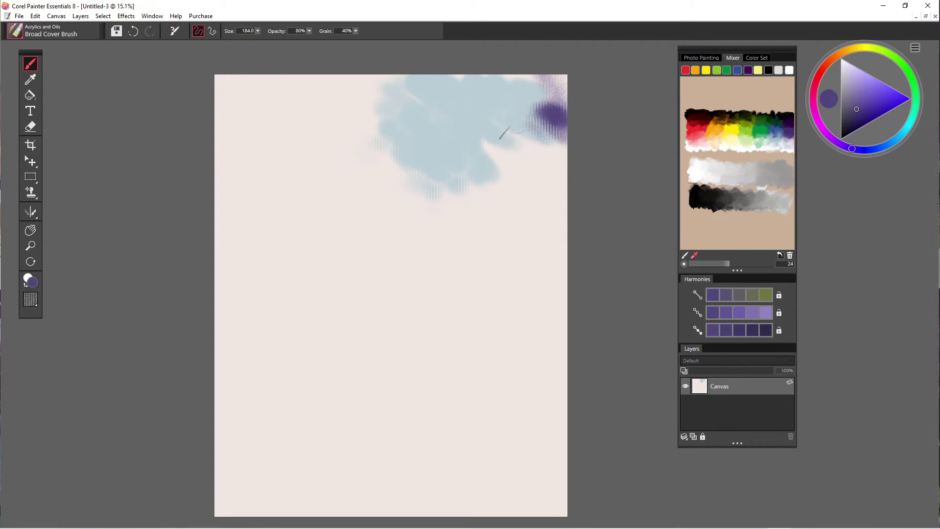
key("bracketright")
mouse_move(515, 144)
left_mouse_down()
mouse_move(546, 181)
mouse_move(548, 130)
mouse_move(507, 147)
mouse_move(531, 201)
mouse_move(542, 185)
mouse_move(529, 230)
left_mouse_up()
Sample a greyish blue from the Mixer and brush it over the purple strokes and across the sky patch
left_click(771, 139)
left_click_drag(545, 153, 561, 169)
mouse_move(541, 117)
left_mouse_down()
mouse_move(553, 122)
mouse_move(514, 147)
mouse_move(483, 198)
mouse_move(546, 179)
mouse_move(488, 130)
left_mouse_up()
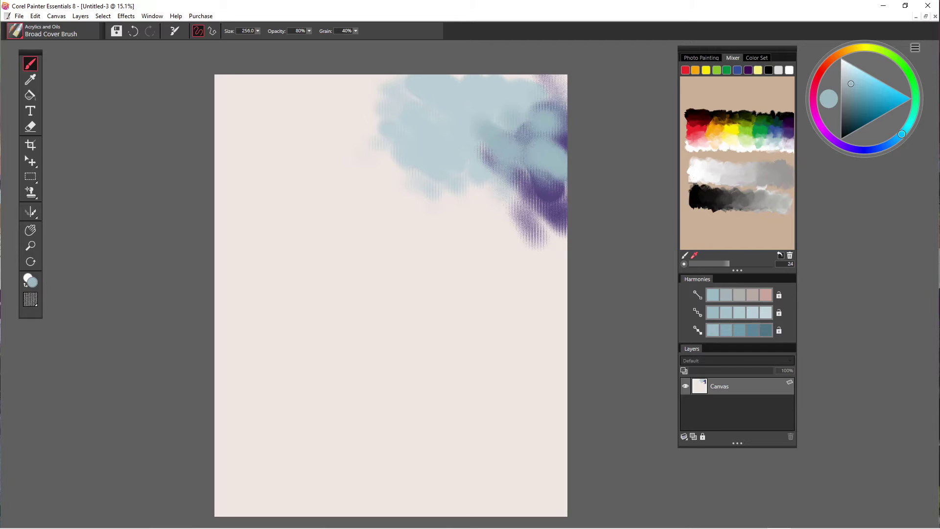
mouse_move(506, 88)
left_mouse_down()
mouse_move(527, 81)
mouse_move(558, 144)
mouse_move(527, 134)
mouse_move(461, 208)
left_mouse_up()
Sample a medium blue from the Mixer and brush it across the purple area and below the sky patch
left_click(776, 130)
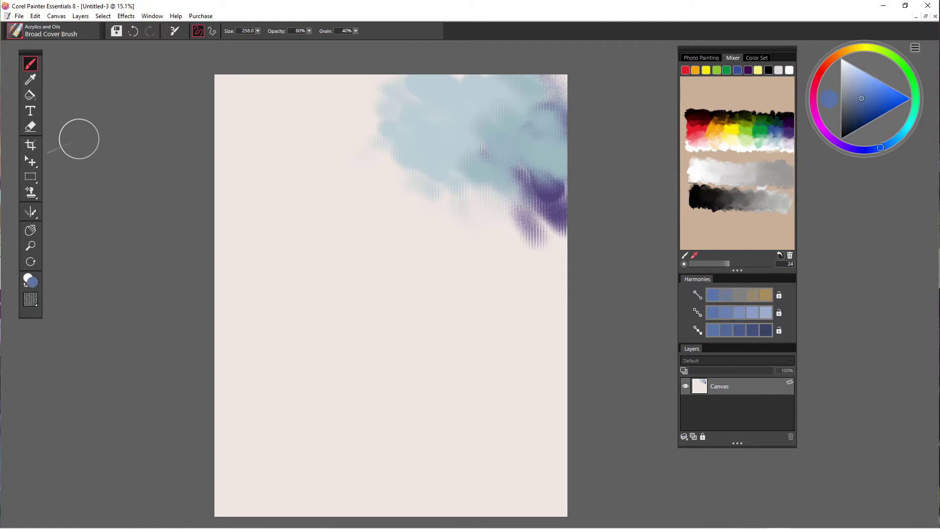
left_click_drag(488, 135, 566, 142)
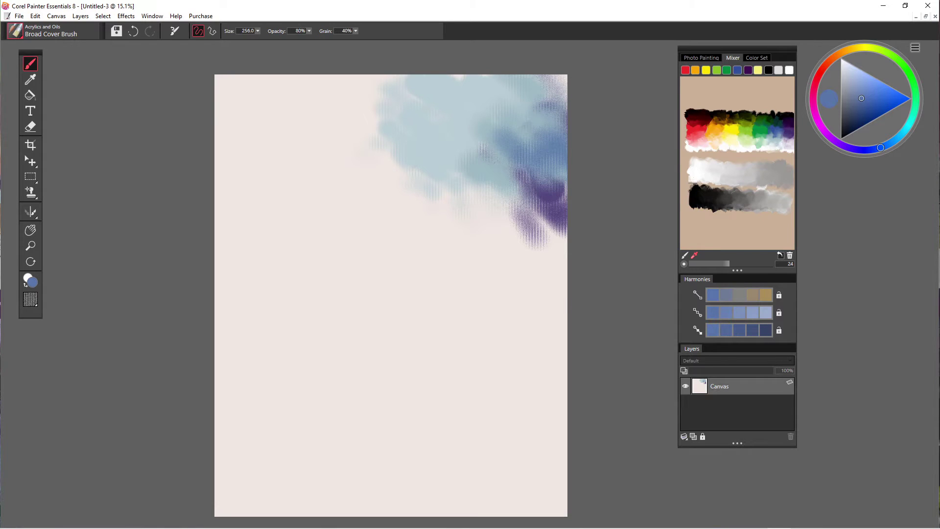
mouse_move(495, 164)
left_mouse_down()
mouse_move(530, 210)
mouse_move(509, 230)
mouse_move(463, 203)
mouse_move(478, 250)
mouse_move(548, 230)
mouse_move(504, 262)
left_mouse_up()
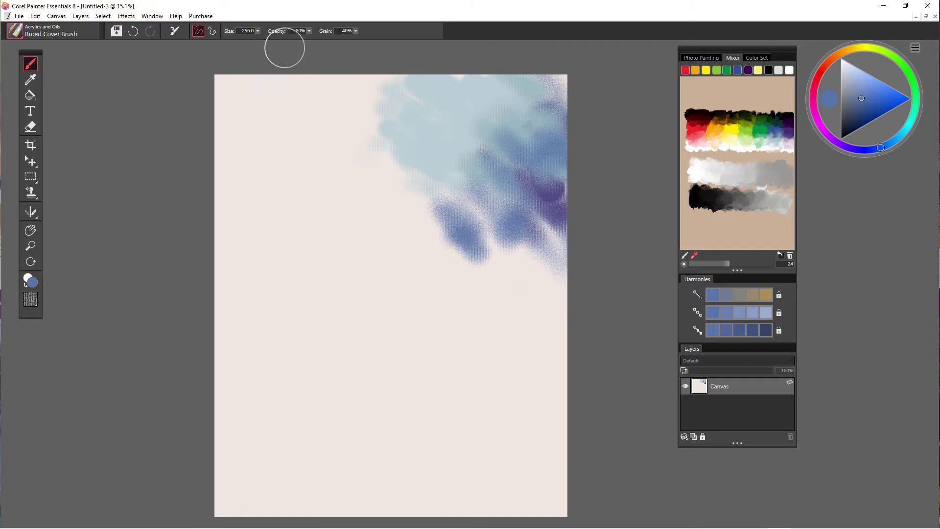
Set the brush size to 487.7 and spread medium blue over the canvas's upper-right corner and its upper-left sky
left_click(257, 31)
mouse_move(523, 163)
left_mouse_down()
mouse_move(534, 90)
mouse_move(588, 75)
left_mouse_up()
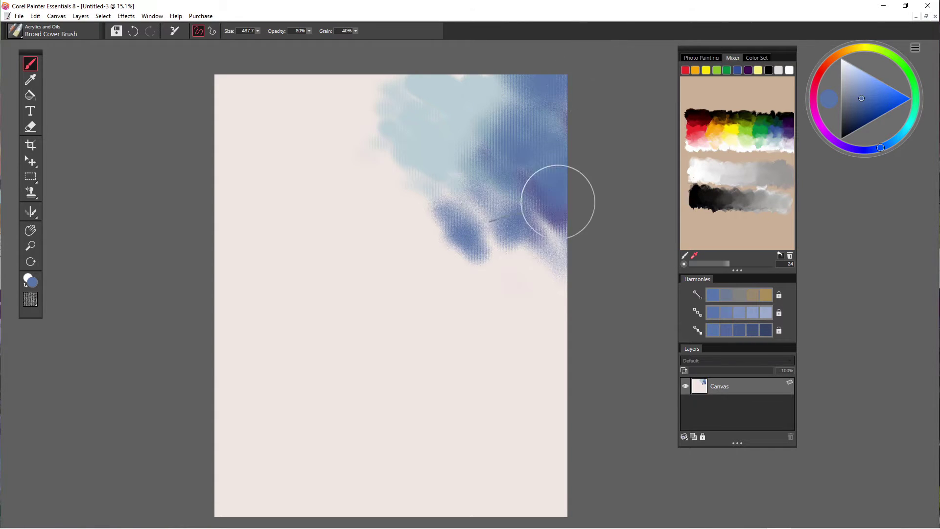
mouse_move(387, 128)
left_mouse_down()
mouse_move(424, 204)
mouse_move(487, 166)
left_mouse_up()
mouse_move(361, 120)
left_mouse_down()
mouse_move(367, 77)
mouse_move(345, 78)
mouse_move(338, 127)
mouse_move(284, 88)
left_mouse_up()
left_click_drag(309, 137, 368, 187)
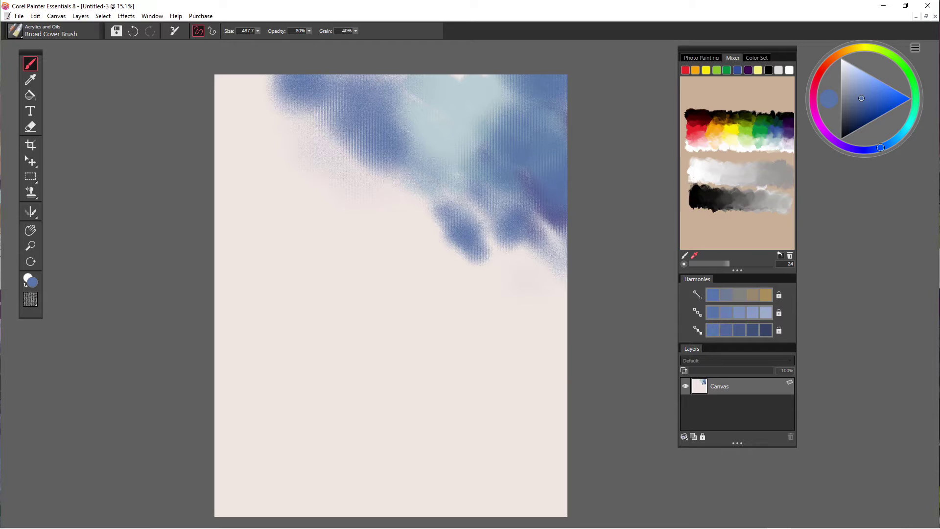
Brush pale green, then a brighter yellow-green sampled from the Mixer, diagonally from the canvas's upper-left corner toward its centre
left_click(745, 128)
left_click(748, 139)
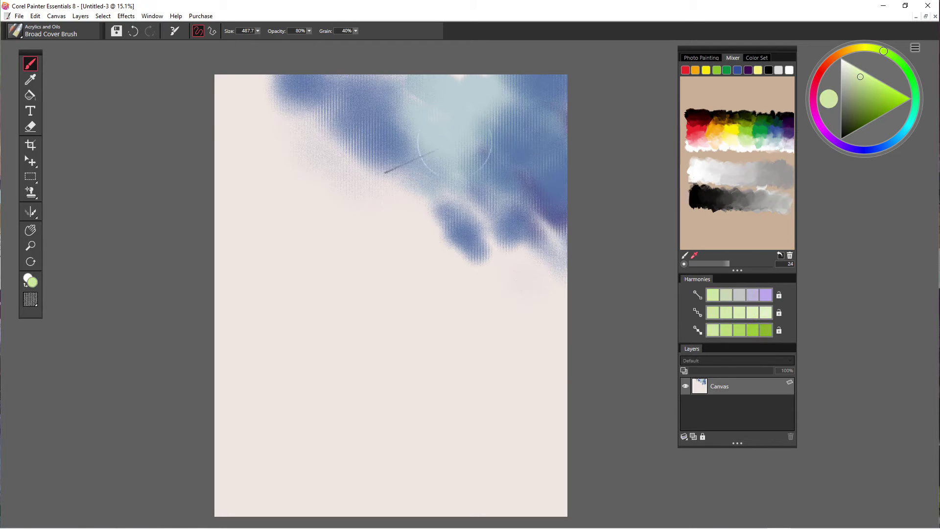
left_click_drag(240, 98, 323, 133)
left_click_drag(280, 103, 311, 63)
left_click(746, 128)
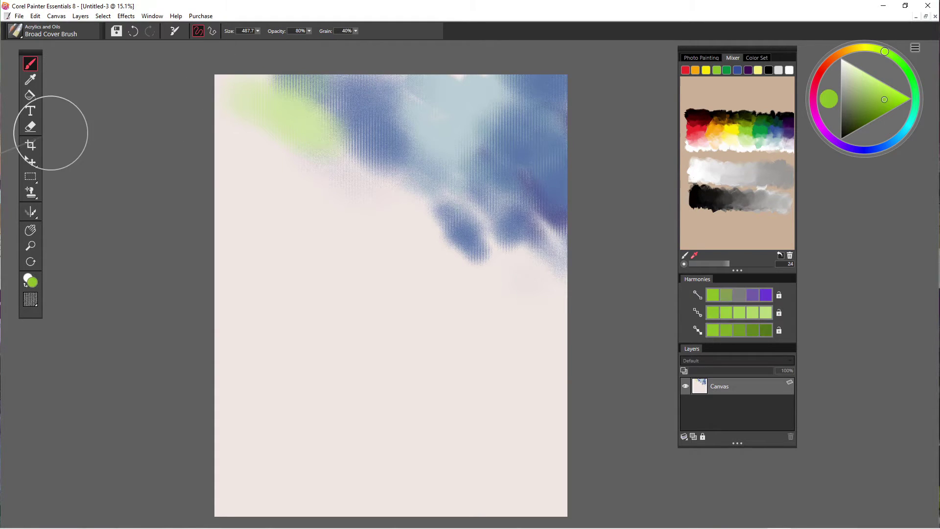
mouse_move(266, 145)
left_mouse_down()
mouse_move(289, 134)
mouse_move(330, 149)
mouse_move(375, 194)
mouse_move(404, 194)
left_mouse_up()
mouse_move(334, 172)
left_mouse_down()
mouse_move(354, 208)
mouse_move(325, 211)
mouse_move(240, 107)
mouse_move(260, 91)
mouse_move(250, 154)
left_mouse_up()
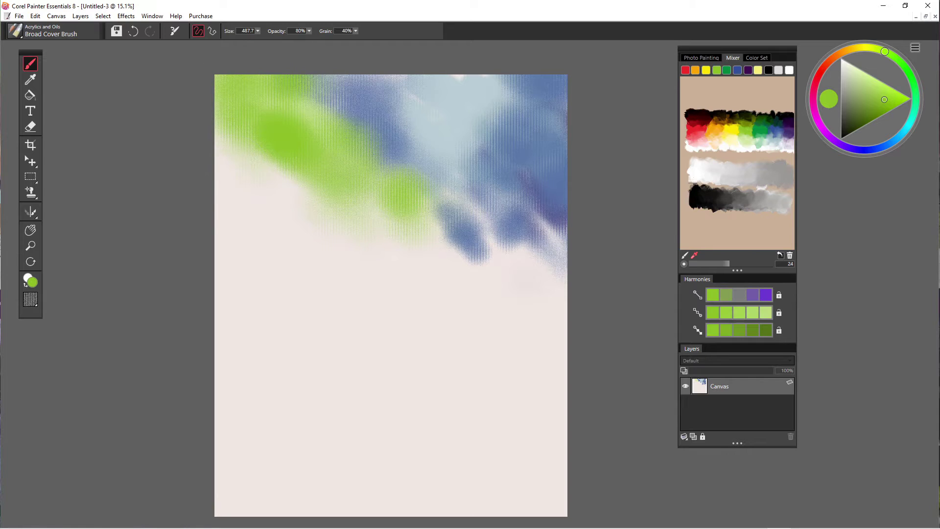
Extend the yellow-green foliage down the canvas's left side and toward the centre with more broad strokes
left_click_drag(302, 213, 332, 270)
left_click_drag(253, 159, 289, 186)
mouse_move(238, 208)
left_mouse_down()
mouse_move(252, 225)
mouse_move(269, 147)
left_mouse_up()
mouse_move(412, 205)
left_mouse_down()
mouse_move(399, 245)
mouse_move(373, 252)
left_mouse_up()
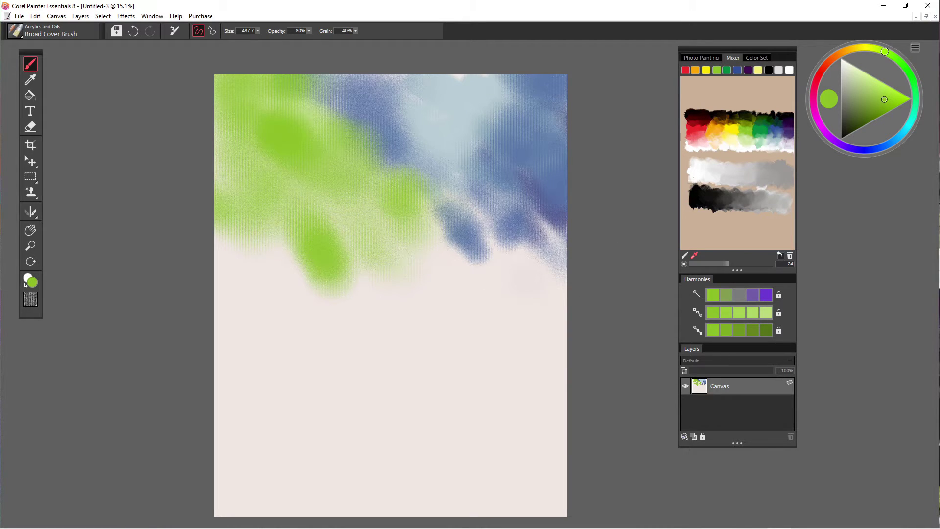
Change the brush colour to teal on the colour wheel and brush it along the lower edge of the green foliage
left_click_drag(884, 51, 893, 142)
left_click_drag(885, 100, 869, 112)
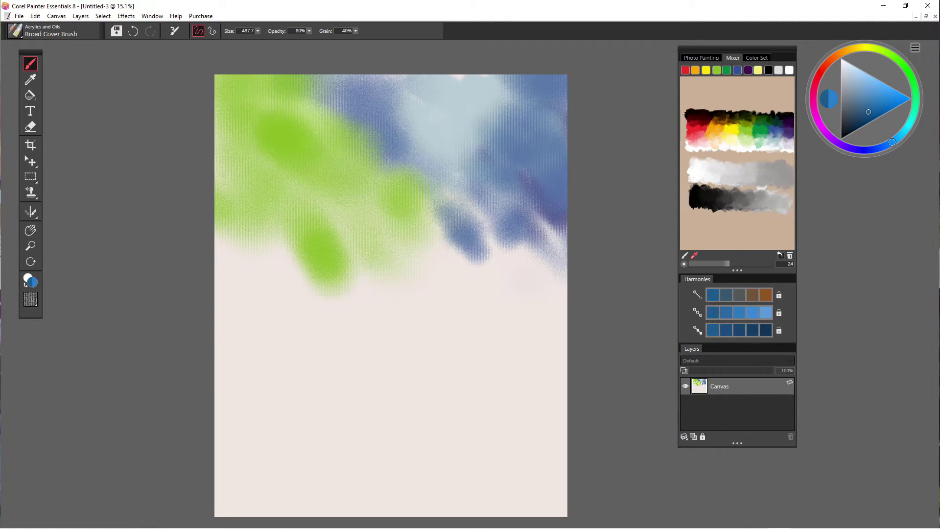
mouse_move(893, 141)
left_mouse_down()
mouse_move(909, 125)
mouse_move(877, 113)
left_mouse_up()
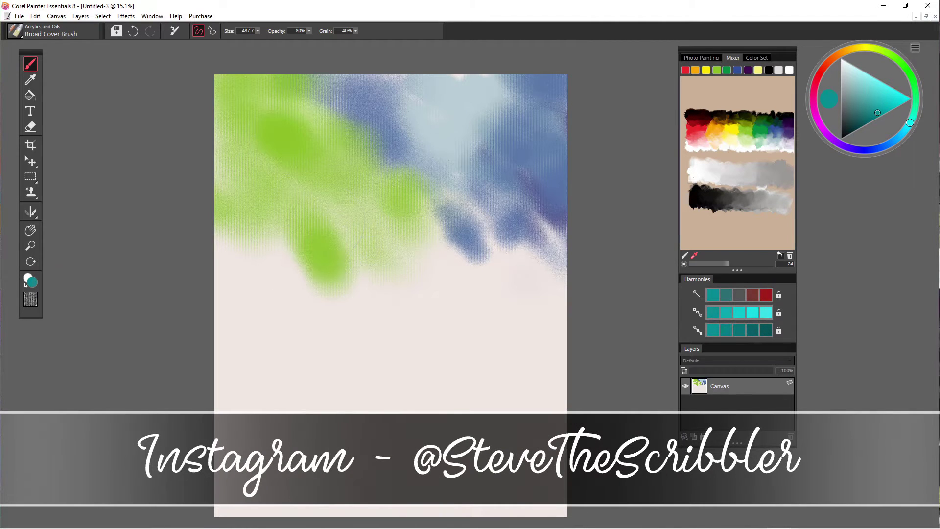
mouse_move(358, 274)
left_mouse_down()
mouse_move(327, 252)
mouse_move(315, 269)
mouse_move(328, 275)
left_mouse_up()
mouse_move(354, 311)
left_mouse_down()
mouse_move(368, 261)
mouse_move(356, 209)
left_mouse_up()
left_click_drag(378, 287, 374, 244)
mouse_move(437, 257)
left_mouse_down()
mouse_move(432, 232)
mouse_move(438, 237)
mouse_move(401, 275)
mouse_move(389, 248)
mouse_move(400, 260)
left_mouse_up()
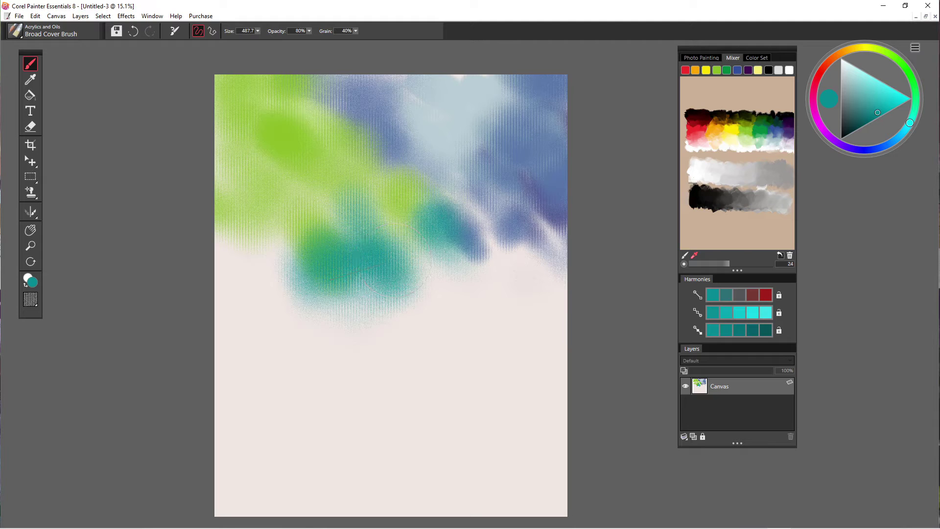
Sample greyish blue from the canvas and dab it beside the teal, along the canvas's right side and at its left
left_click(465, 188, "alt")
left_click_drag(464, 287, 446, 261)
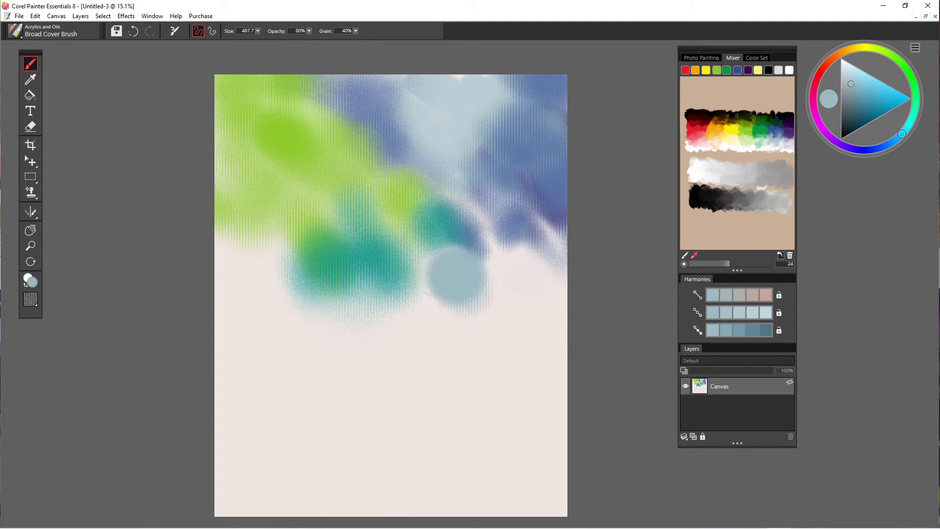
left_click(530, 287)
mouse_move(548, 313)
left_mouse_down()
mouse_move(560, 257)
mouse_move(557, 326)
left_mouse_up()
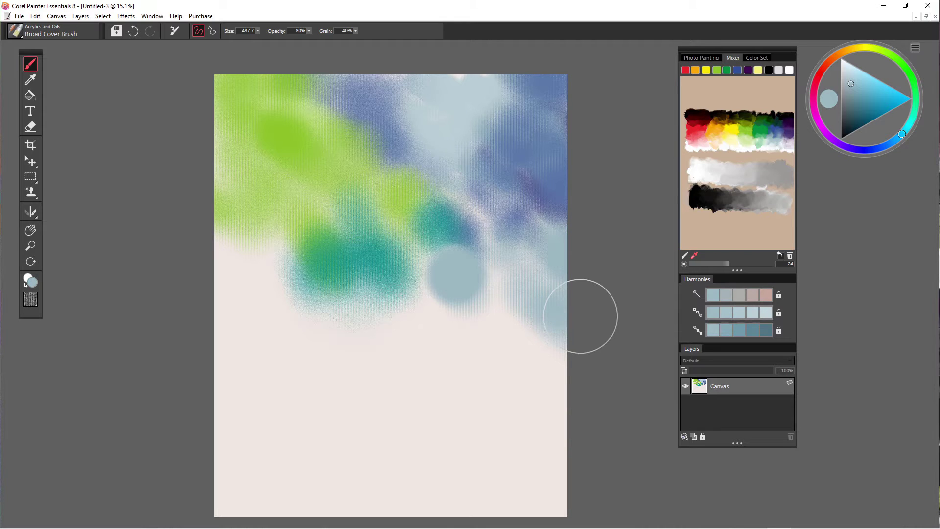
left_click_drag(532, 276, 544, 247)
left_click(544, 245)
left_click_drag(533, 157, 529, 132)
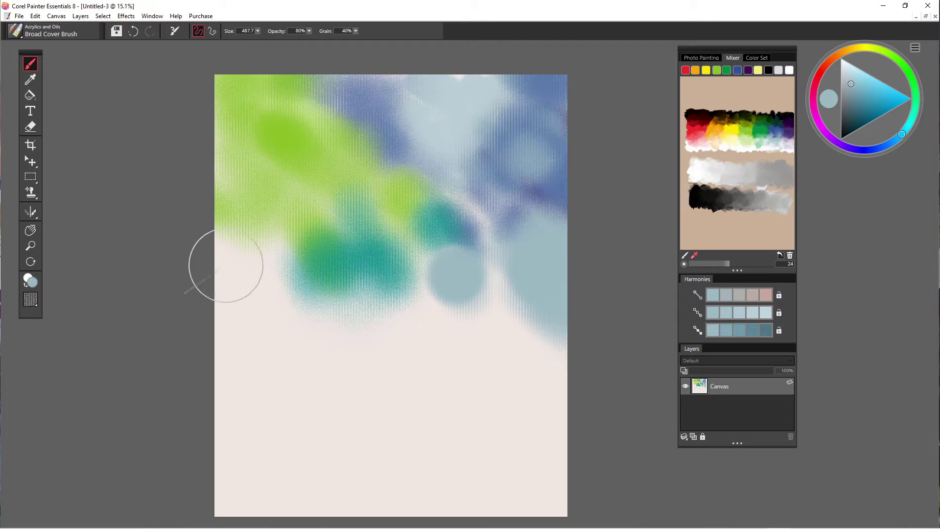
left_click(254, 280)
Pick a dark teal-blue on the colour wheel and brush it over the greyish blue area at the canvas's right side
left_click(863, 115)
mouse_move(512, 264)
left_mouse_down()
mouse_move(544, 289)
mouse_move(556, 240)
left_mouse_up()
left_click(552, 192)
mouse_move(522, 267)
left_mouse_down()
mouse_move(515, 296)
mouse_move(490, 252)
mouse_move(506, 309)
mouse_move(539, 288)
left_mouse_up()
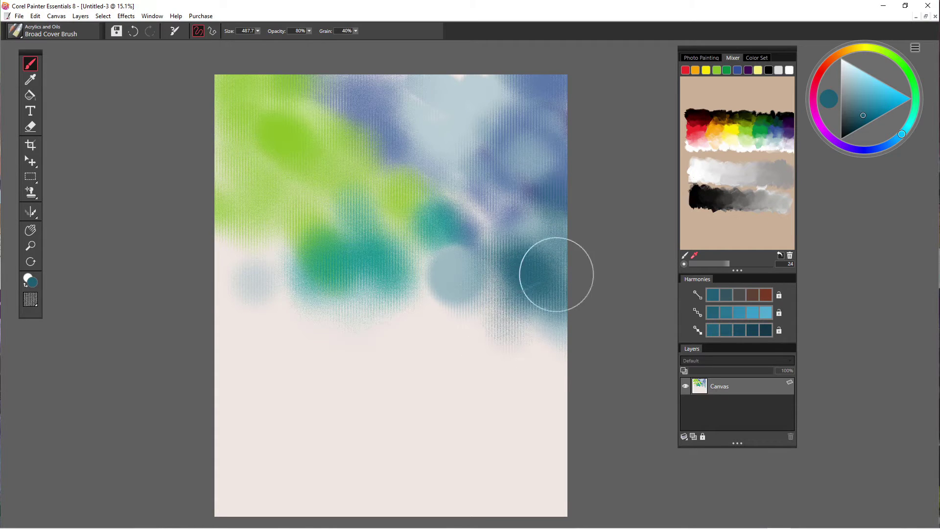
Pick a dark magenta on the colour wheel and brush it over the dark teal-blue area at the canvas's right side
left_click(815, 115)
left_click(857, 120)
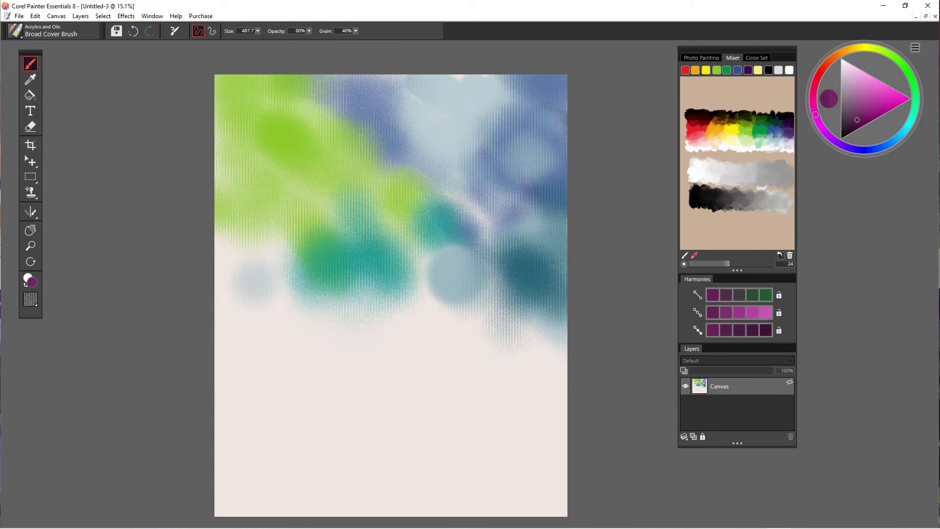
mouse_move(509, 250)
left_mouse_down()
mouse_move(544, 231)
mouse_move(502, 309)
mouse_move(504, 279)
mouse_move(525, 353)
left_mouse_up()
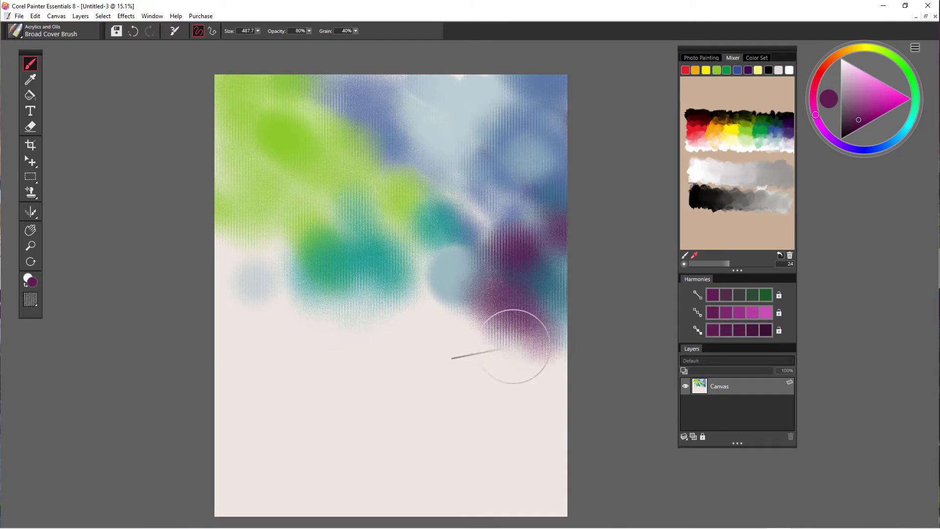
left_click_drag(507, 312, 532, 294)
left_click_drag(562, 251, 563, 342)
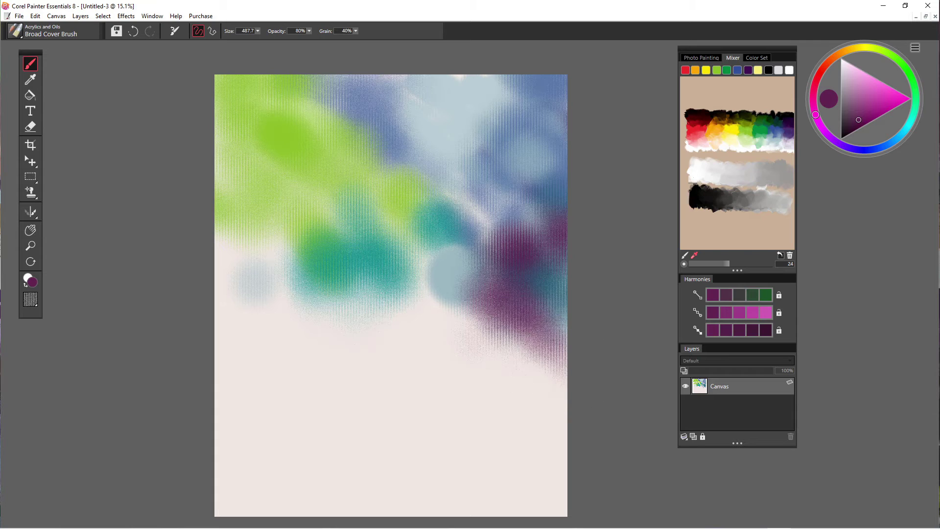
Extend the dark magenta below the existing right-side patch and brush a matching patch on the canvas's left side
left_click_drag(441, 363, 542, 340)
left_click(558, 188)
left_click(485, 370)
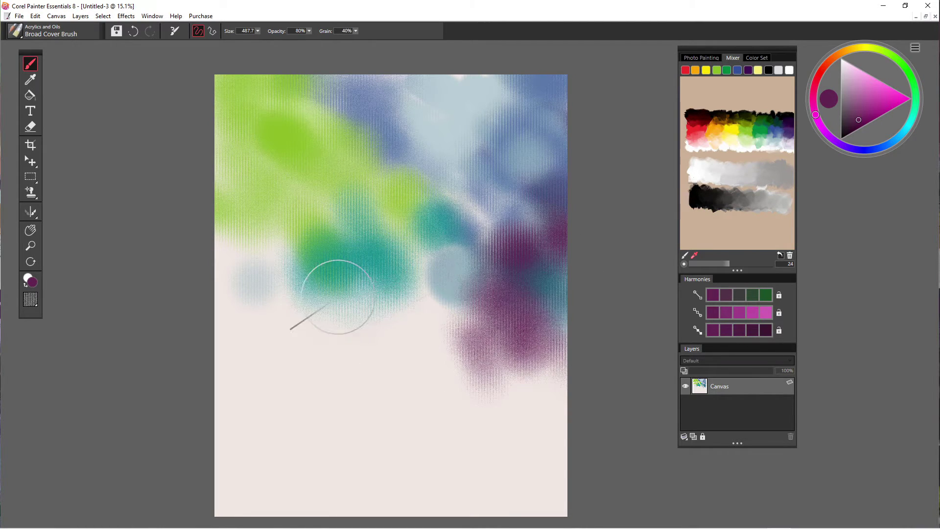
mouse_move(272, 260)
left_mouse_down()
mouse_move(277, 242)
mouse_move(296, 304)
mouse_move(243, 294)
mouse_move(226, 236)
mouse_move(284, 357)
mouse_move(319, 353)
left_mouse_up()
Pick a dark blue on the colour wheel and brush it over the magenta patch on the canvas's left side
left_click(893, 141)
left_click(859, 115)
mouse_move(223, 272)
left_mouse_down()
mouse_move(290, 326)
mouse_move(245, 319)
mouse_move(255, 330)
left_mouse_up()
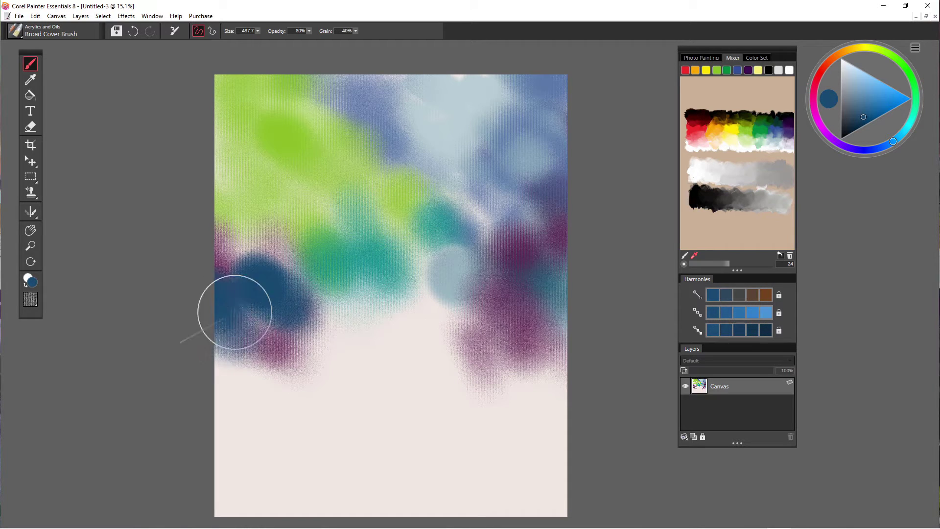
left_click(225, 251)
left_click(246, 247)
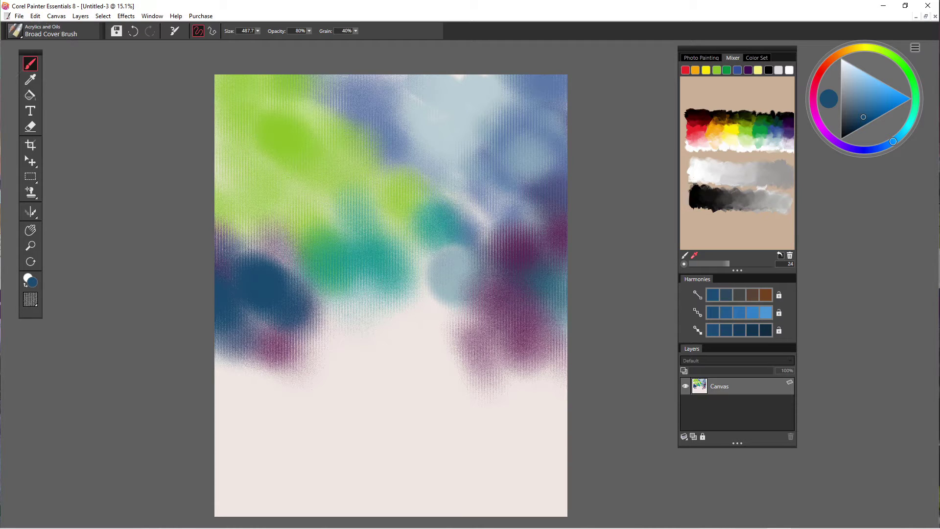
Choose the Real Wet Brush from the Acrylics and Oils category and enlarge it to about 256
left_click(15, 30)
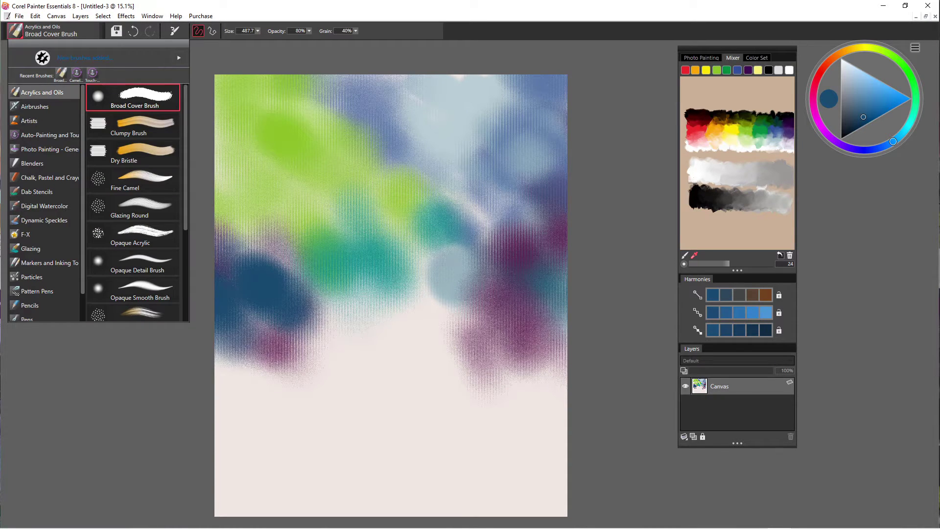
scroll(133, 203, "down", 3)
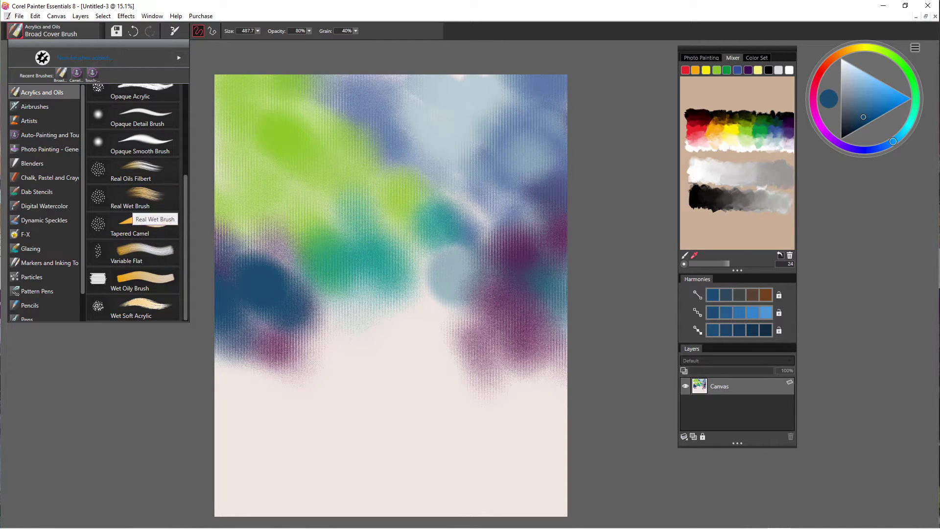
left_click(131, 203)
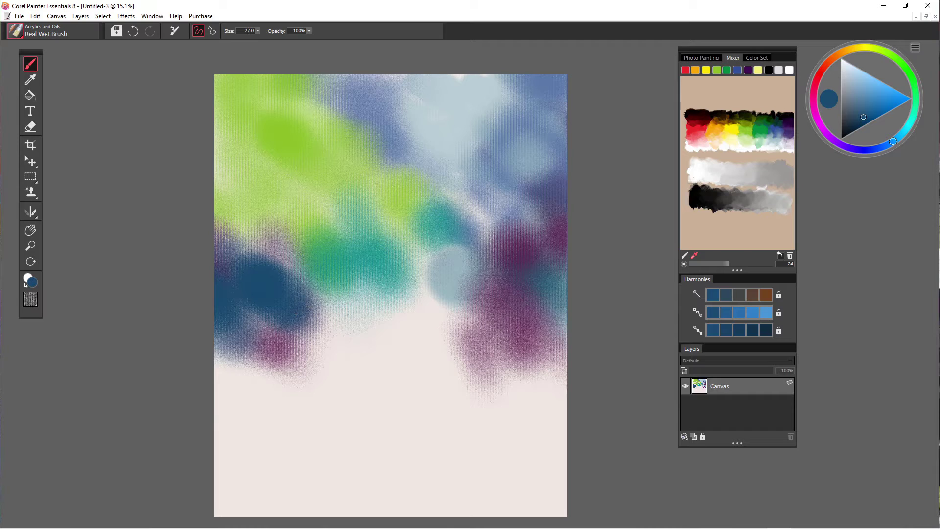
left_click(258, 31)
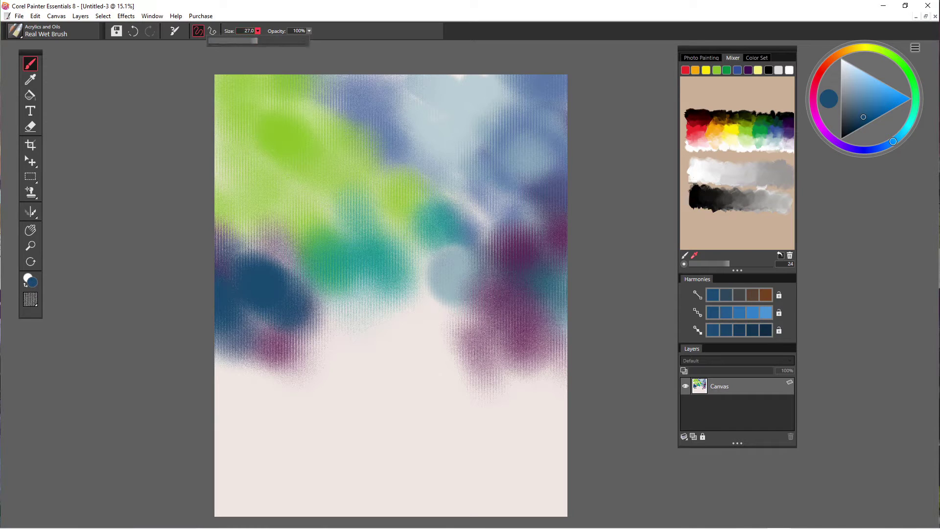
left_click_drag(277, 40, 290, 40)
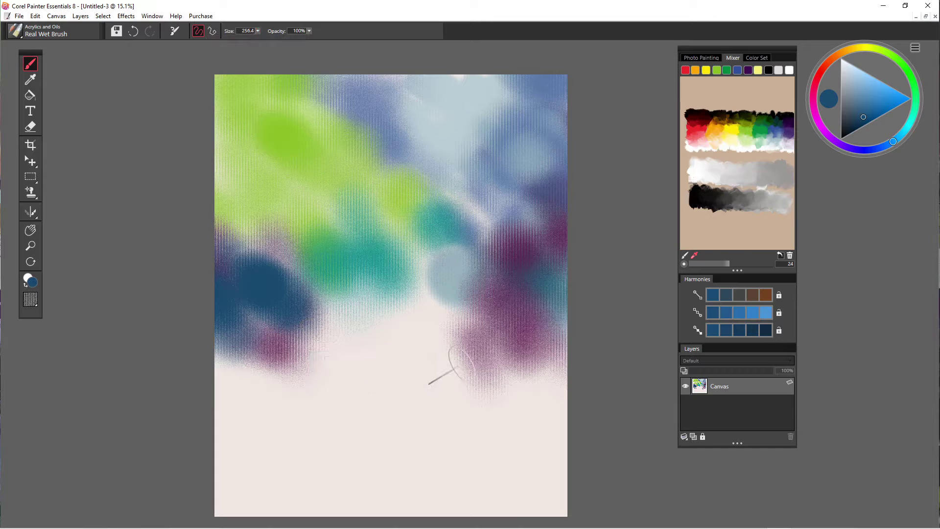
key("bracketright")
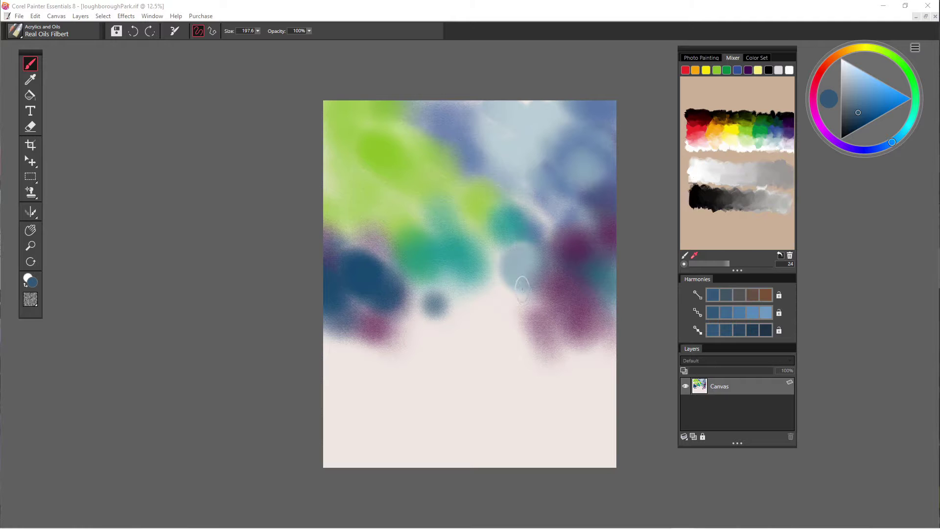
Paint short bristly blue strokes with the Real Oils Filbert below the pale blue circle and across the teal and dark blue edges
left_click_drag(524, 290, 523, 316)
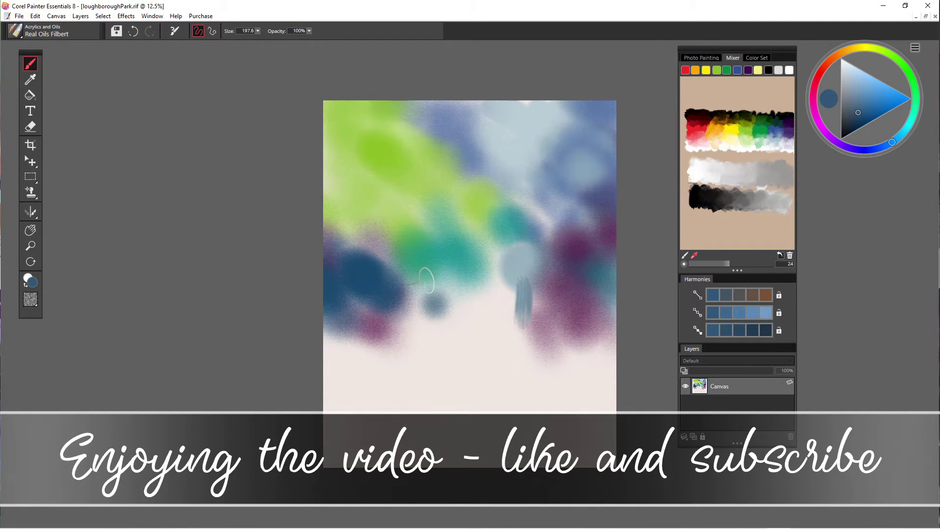
mouse_move(419, 276)
left_mouse_down()
mouse_move(407, 309)
mouse_move(416, 331)
left_mouse_up()
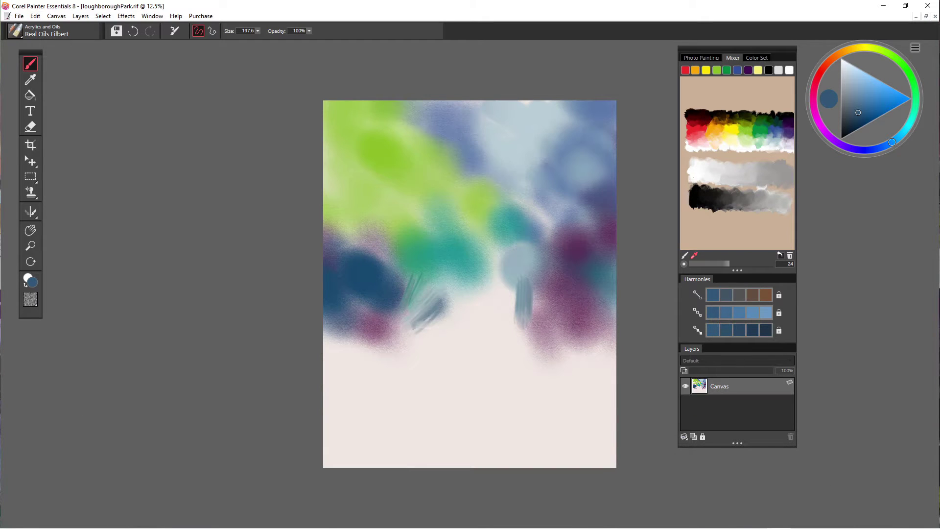
left_click_drag(405, 277, 382, 304)
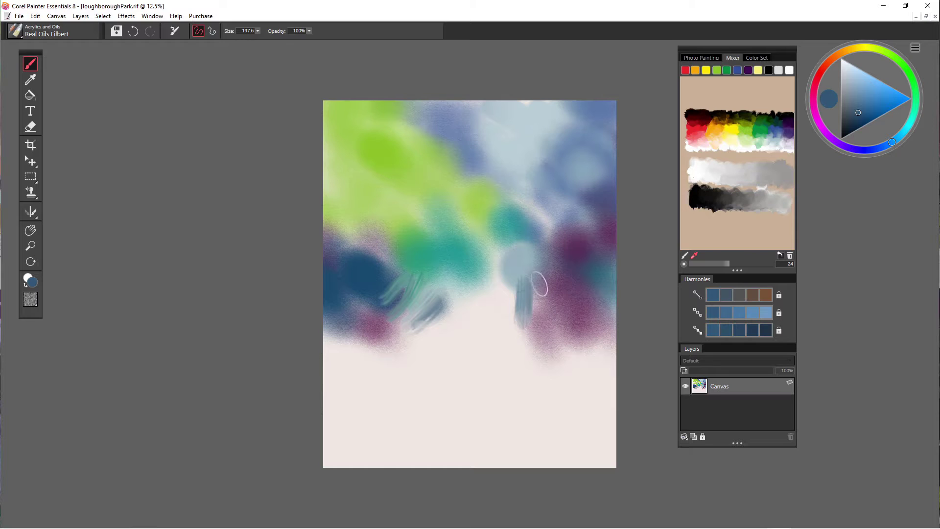
left_click_drag(536, 307, 549, 328)
Switch to the Clumpy Brush from Acrylics and Oils and paint broad strokes of sampled lime green over the canvas's upper-left foliage
left_click(15, 31)
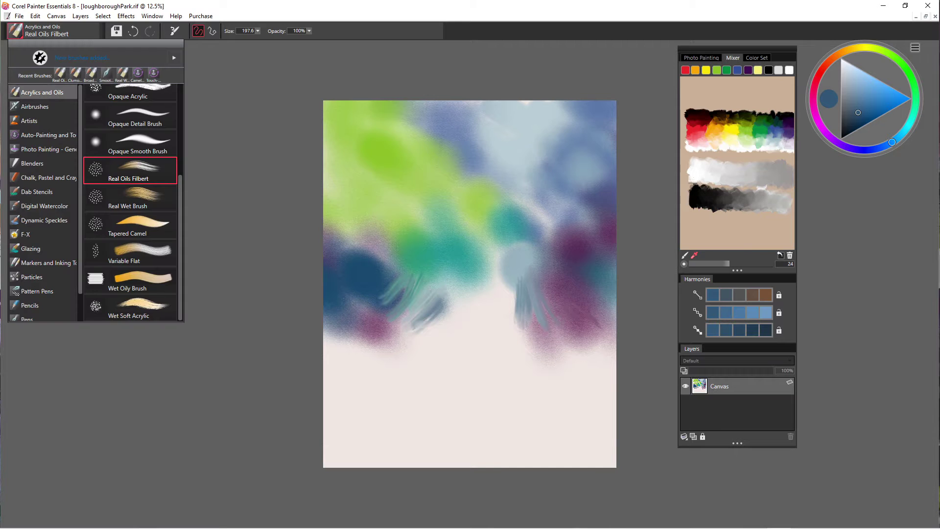
left_click_drag(184, 196, 179, 196)
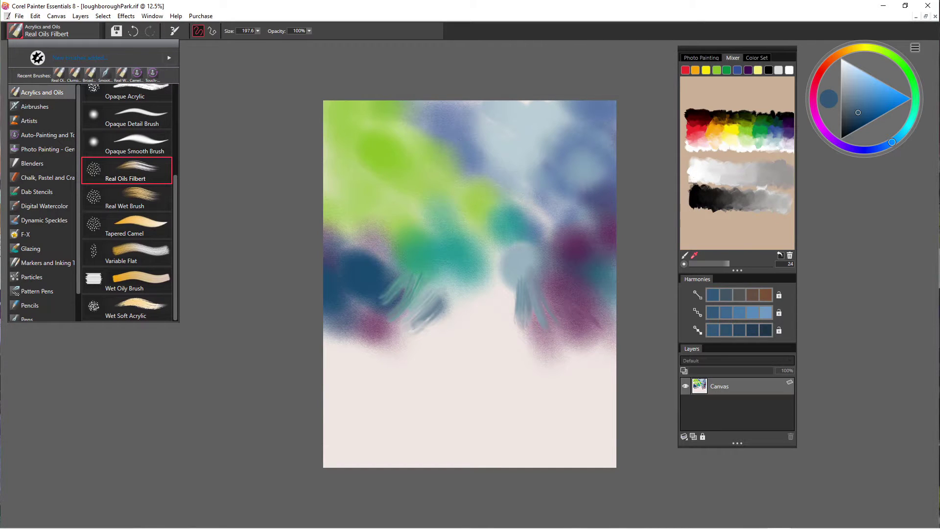
scroll(126, 203, "up", 3)
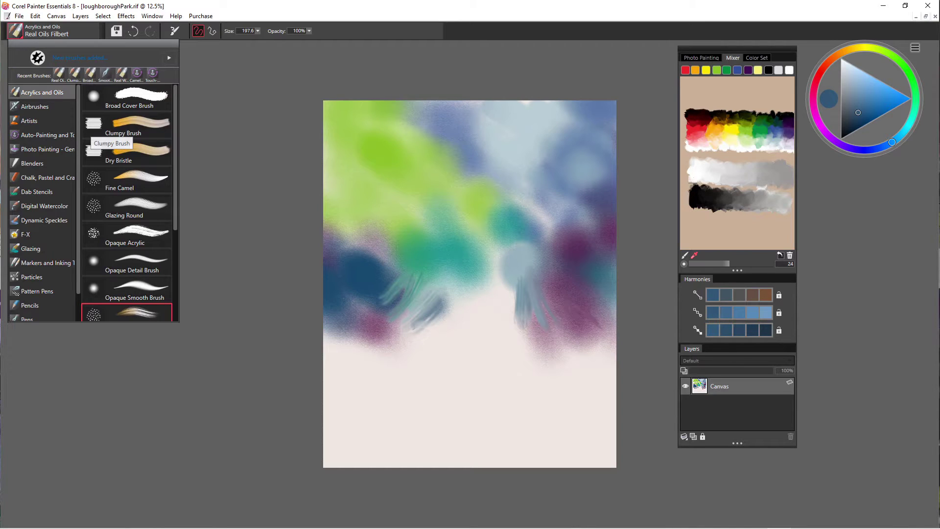
left_click(118, 128)
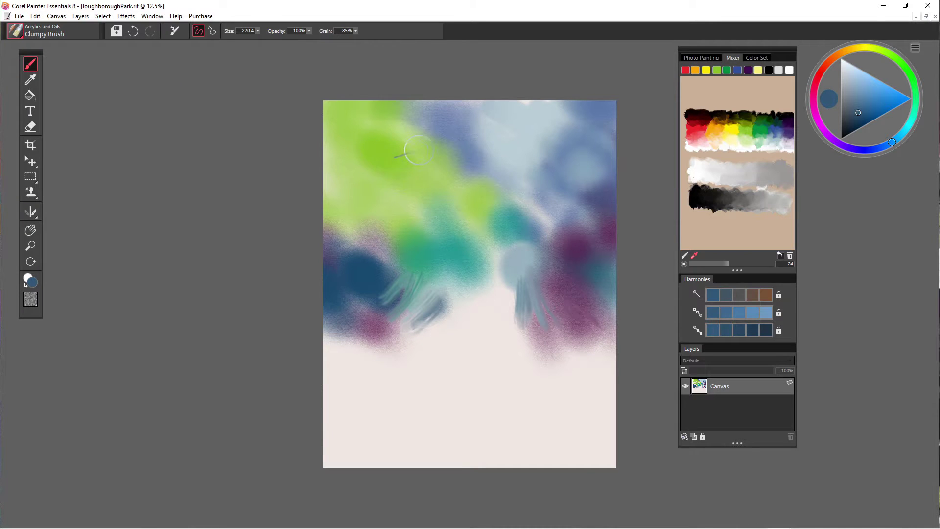
left_click(392, 156, "alt")
mouse_move(411, 118)
left_mouse_down()
mouse_move(440, 149)
mouse_move(459, 153)
mouse_move(426, 159)
mouse_move(431, 191)
mouse_move(466, 176)
mouse_move(505, 191)
mouse_move(441, 196)
mouse_move(412, 221)
mouse_move(431, 191)
mouse_move(365, 120)
mouse_move(397, 156)
left_mouse_up()
left_click_drag(343, 110, 370, 216)
Brush sampled blue into the lime foliage and along its diagonal edge, and rework the adjoining sky with sampled pale blue
left_click(451, 125, "alt")
mouse_move(342, 140)
left_mouse_down()
mouse_move(369, 177)
mouse_move(338, 117)
mouse_move(365, 108)
left_mouse_up()
left_click_drag(372, 161, 391, 187)
left_click(452, 124, "alt")
mouse_move(452, 124)
left_mouse_down()
mouse_move(490, 161)
mouse_move(445, 111)
mouse_move(451, 125)
mouse_move(409, 107)
mouse_move(447, 149)
mouse_move(464, 150)
mouse_move(452, 104)
mouse_move(388, 90)
mouse_move(412, 92)
mouse_move(465, 121)
mouse_move(468, 151)
mouse_move(460, 122)
mouse_move(486, 171)
mouse_move(483, 112)
mouse_move(493, 158)
mouse_move(459, 115)
mouse_move(503, 168)
mouse_move(494, 142)
mouse_move(515, 195)
mouse_move(465, 149)
left_mouse_up()
left_click(362, 129, "alt")
left_click(494, 158, "alt")
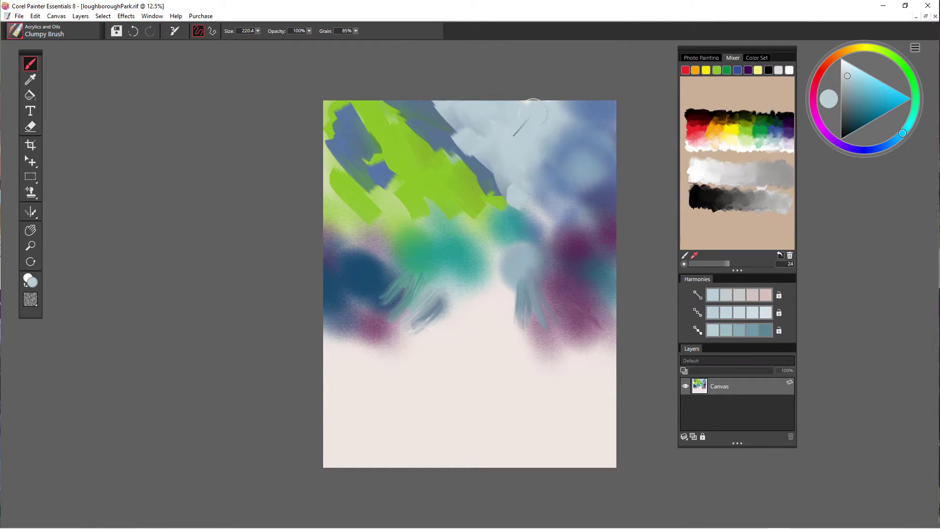
Sample the dark magenta and cover the canvas's right side with overlapping downward Clumpy Brush strokes
left_click(605, 228, "alt")
mouse_move(605, 228)
left_mouse_down()
mouse_move(583, 173)
mouse_move(617, 180)
mouse_move(558, 213)
mouse_move(580, 269)
mouse_move(610, 284)
left_mouse_up()
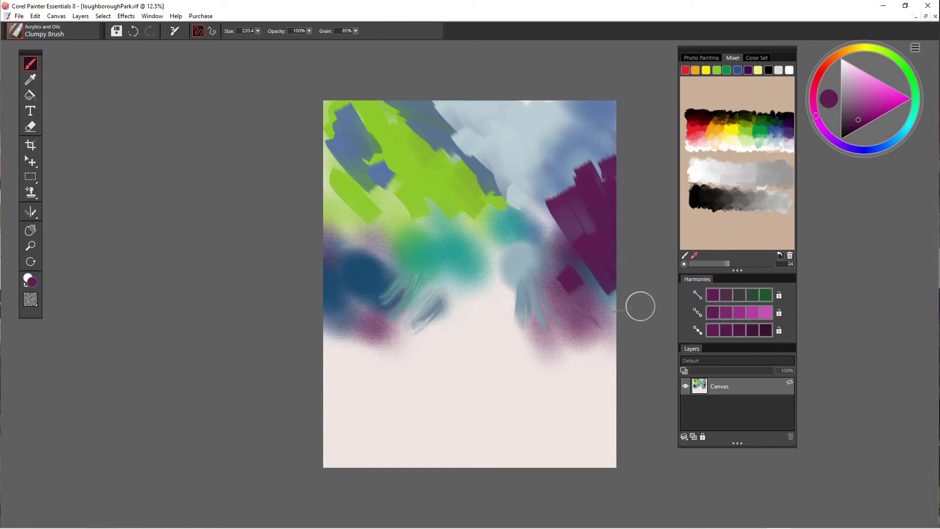
left_click_drag(565, 232, 576, 277)
left_click_drag(576, 311, 588, 343)
left_click_drag(598, 293, 612, 321)
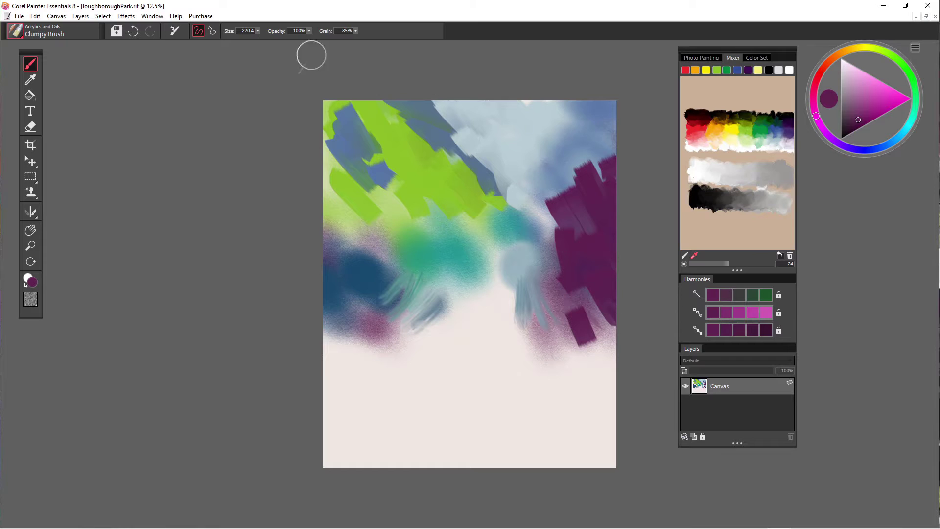
Lower the brush opacity to 41%, layer magenta over the right side, and blend sampled pale grey-blue across the upper-right sky
left_click(309, 31)
left_click_drag(358, 41, 304, 41)
mouse_move(582, 265)
left_mouse_down()
mouse_move(544, 227)
mouse_move(610, 350)
left_mouse_up()
mouse_move(563, 193)
left_mouse_down()
mouse_move(571, 164)
mouse_move(605, 147)
mouse_move(610, 132)
mouse_move(587, 124)
mouse_move(619, 155)
left_mouse_up()
left_click_drag(595, 105, 612, 133)
left_click(544, 140, "alt")
mouse_move(570, 110)
left_mouse_down()
mouse_move(608, 137)
mouse_move(590, 117)
mouse_move(578, 127)
mouse_move(603, 110)
mouse_move(619, 135)
mouse_move(598, 177)
mouse_move(576, 152)
mouse_move(614, 166)
mouse_move(563, 158)
mouse_move(585, 193)
mouse_move(558, 177)
mouse_move(578, 206)
mouse_move(553, 225)
mouse_move(578, 242)
left_mouse_up()
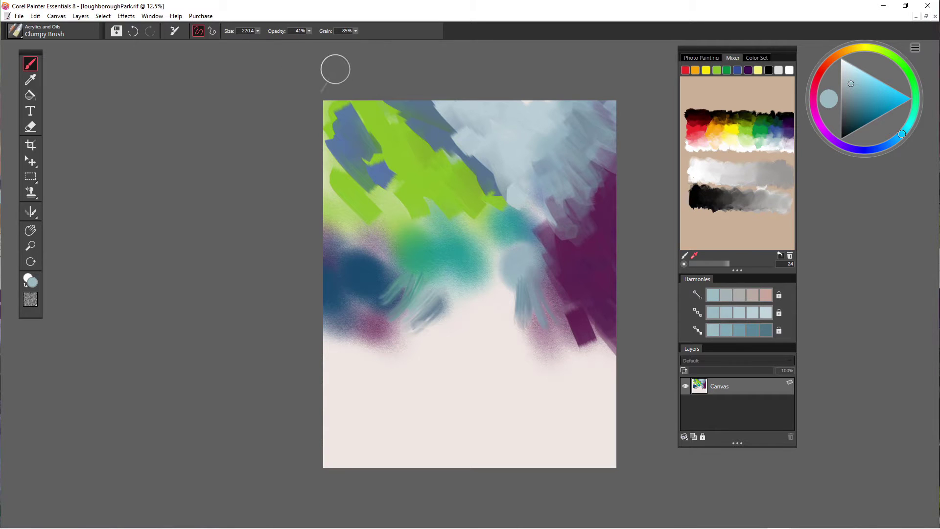
Rework the boundary between sky and magenta, and extend the sampled dark magenta along the patch's lower and inner edges
left_click_drag(600, 179, 594, 158)
mouse_move(608, 200)
left_mouse_down()
mouse_move(611, 171)
mouse_move(592, 142)
mouse_move(612, 187)
mouse_move(588, 152)
mouse_move(607, 147)
left_mouse_up()
left_click(600, 215, "alt")
mouse_move(569, 304)
left_mouse_down()
mouse_move(595, 346)
mouse_move(630, 357)
left_mouse_up()
mouse_move(547, 250)
left_mouse_down()
mouse_move(561, 327)
mouse_move(593, 351)
left_mouse_up()
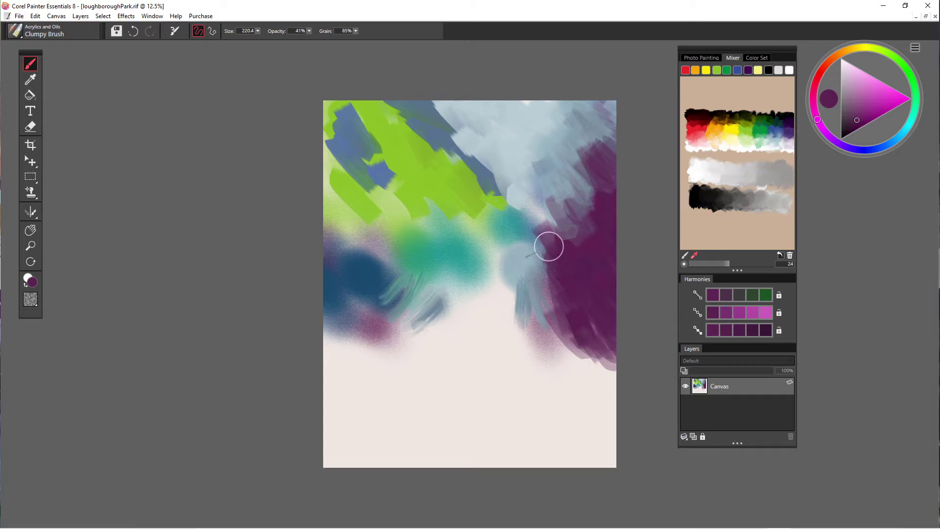
left_click_drag(539, 195, 574, 239)
Sample a mid green from the canvas and paint semi-transparent upright strokes between the lime foliage and the magenta patch
left_click(447, 191, "alt")
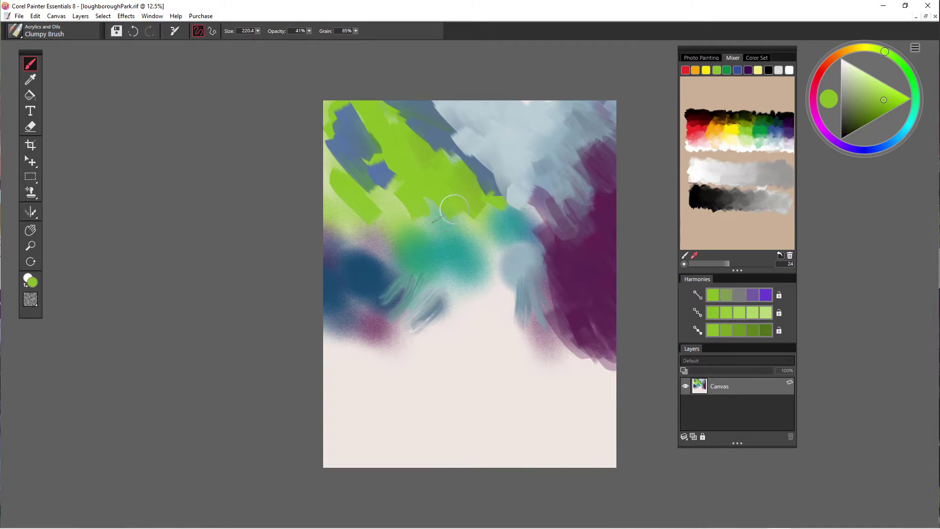
left_click(496, 218, "alt")
mouse_move(490, 210)
left_mouse_down()
mouse_move(486, 157)
mouse_move(505, 194)
mouse_move(504, 142)
mouse_move(516, 211)
mouse_move(530, 226)
left_mouse_up()
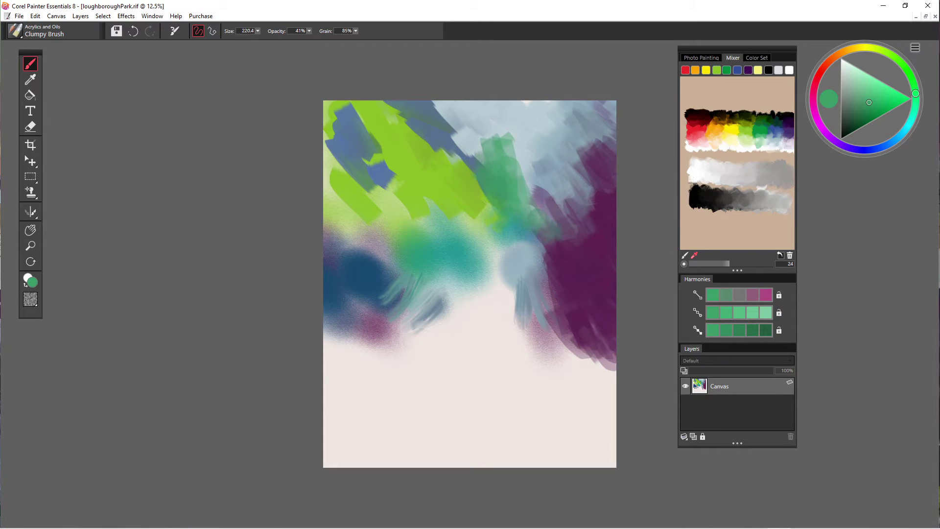
Switch to the Dry Bristle brush at size 125.5 and brush sampled pale blue over the top of the central green shape
left_click(15, 31)
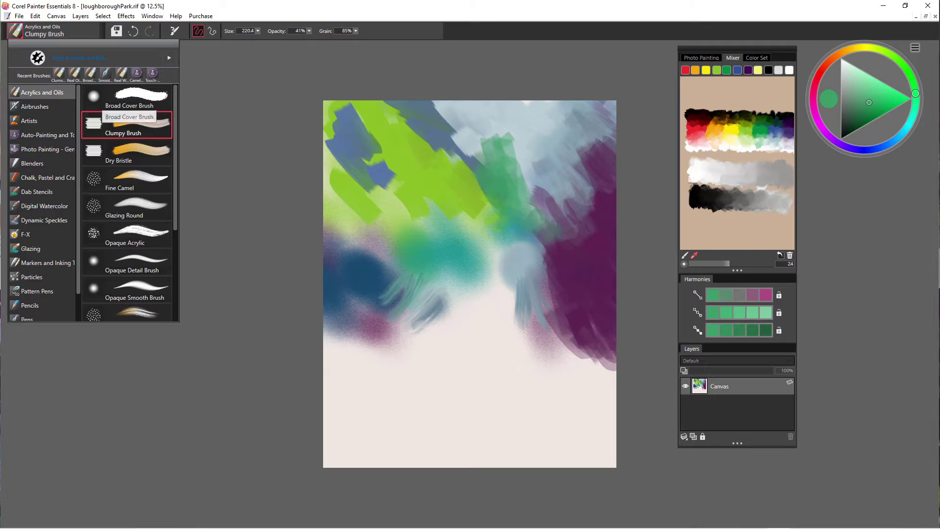
left_click(126, 153)
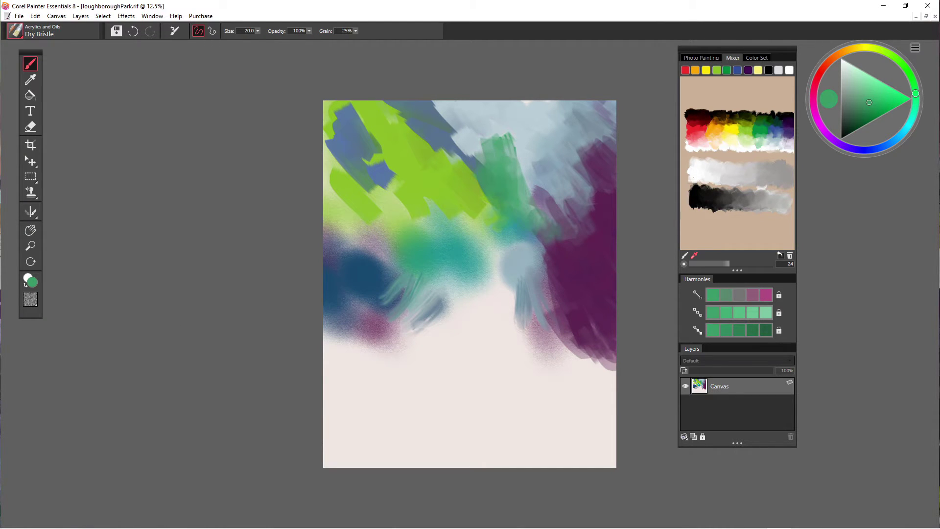
left_click(258, 31)
left_click_drag(245, 41, 281, 41)
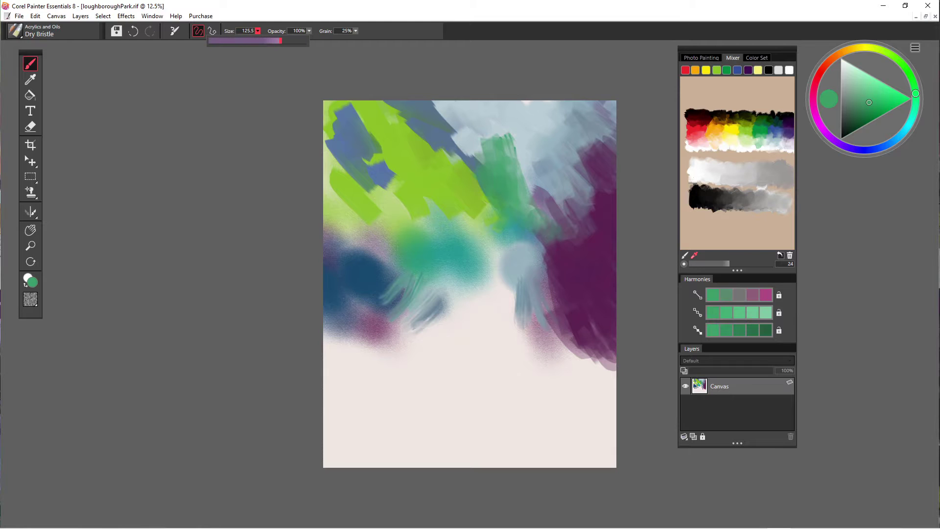
mouse_move(501, 130)
left_mouse_down()
mouse_move(533, 189)
mouse_move(516, 148)
mouse_move(521, 162)
left_mouse_up()
left_click(490, 122, "alt")
mouse_move(507, 128)
left_mouse_down()
mouse_move(508, 148)
mouse_move(492, 165)
left_mouse_up()
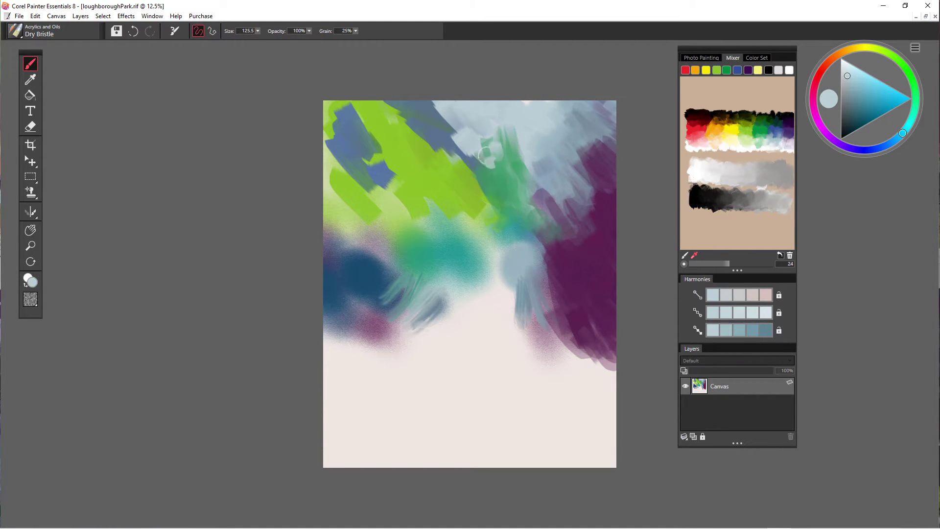
mouse_move(502, 131)
left_mouse_down()
mouse_move(490, 167)
mouse_move(474, 172)
left_mouse_up()
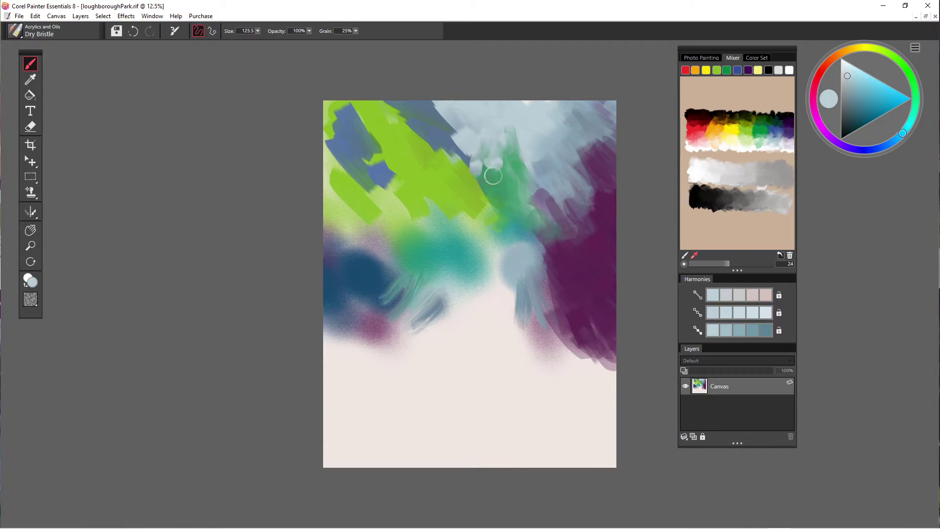
Rebuild the central shape as a peak in sampled mid green, and brush sampled lime green along the foliage's diagonal edge
left_click(502, 178, "alt")
mouse_move(507, 131)
left_mouse_down()
mouse_move(490, 184)
mouse_move(514, 154)
mouse_move(535, 185)
mouse_move(506, 189)
mouse_move(521, 218)
mouse_move(532, 218)
left_mouse_up()
mouse_move(477, 169)
left_mouse_down()
mouse_move(490, 218)
mouse_move(465, 186)
mouse_move(490, 232)
mouse_move(459, 197)
left_mouse_up()
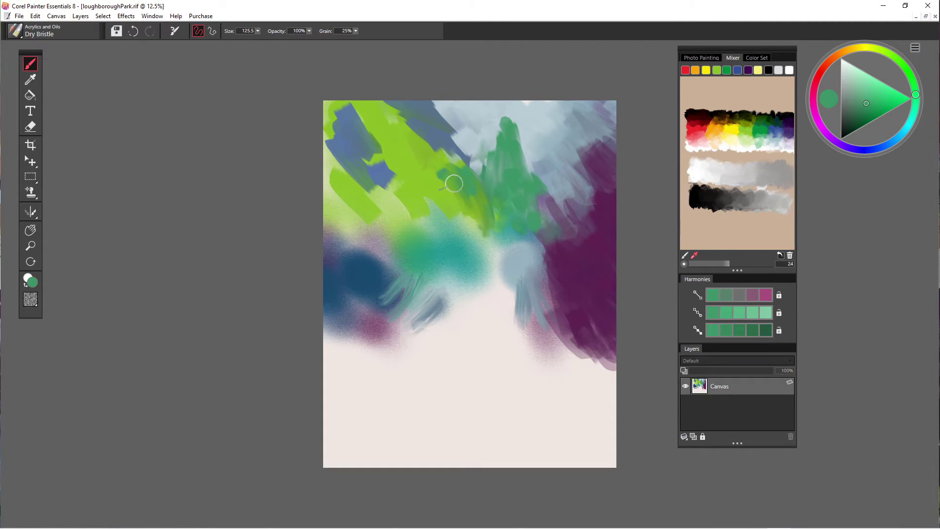
left_click(451, 195, "alt")
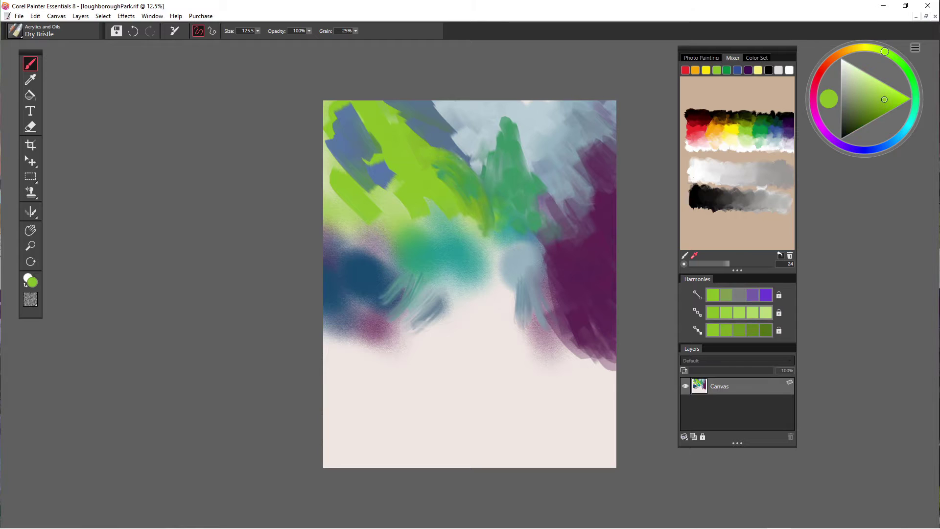
left_click_drag(444, 157, 384, 97)
left_click_drag(427, 128, 387, 97)
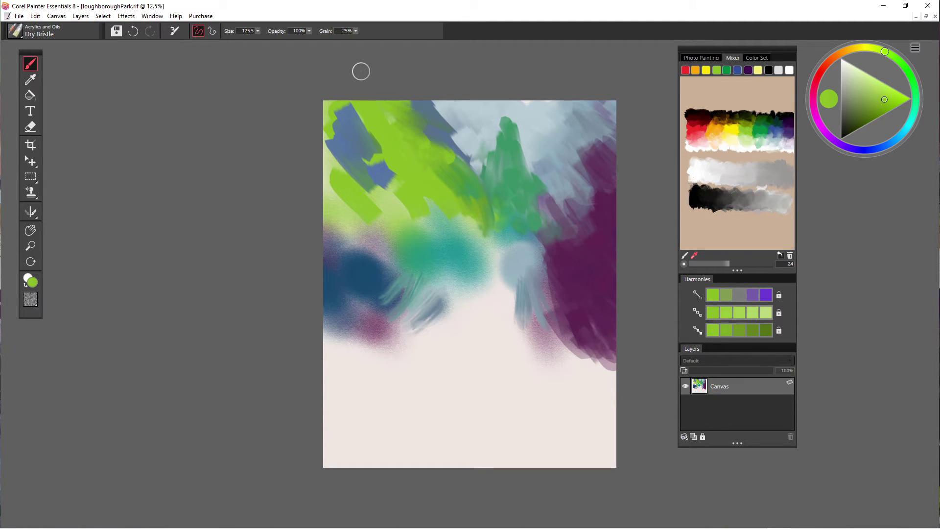
Brush sampled slate blue beside the lime foliage, and cut pale blue sky back in around the central green peak
left_click(429, 103, "alt")
left_click_drag(448, 110, 477, 163)
left_click_drag(457, 102, 479, 147)
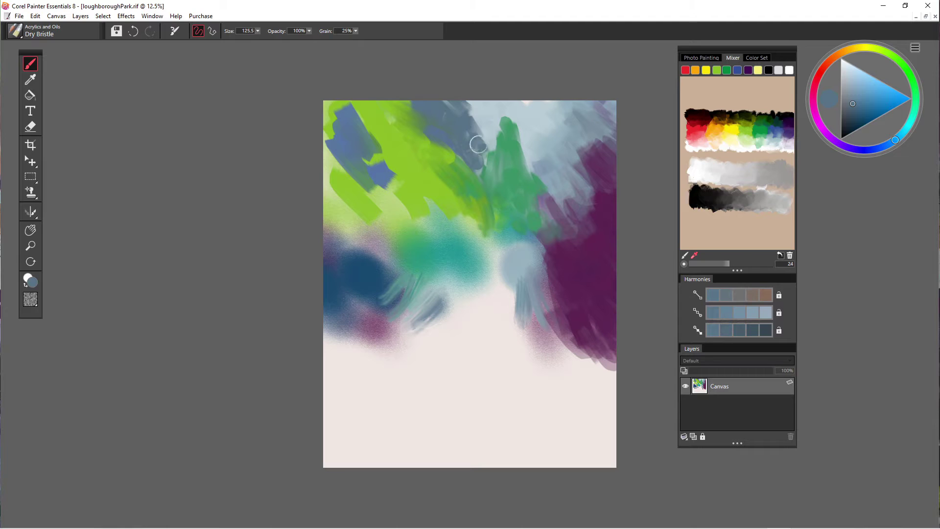
mouse_move(481, 104)
left_mouse_down()
mouse_move(466, 124)
mouse_move(494, 104)
mouse_move(448, 101)
mouse_move(485, 113)
mouse_move(480, 137)
left_mouse_up()
left_click(495, 104, "alt")
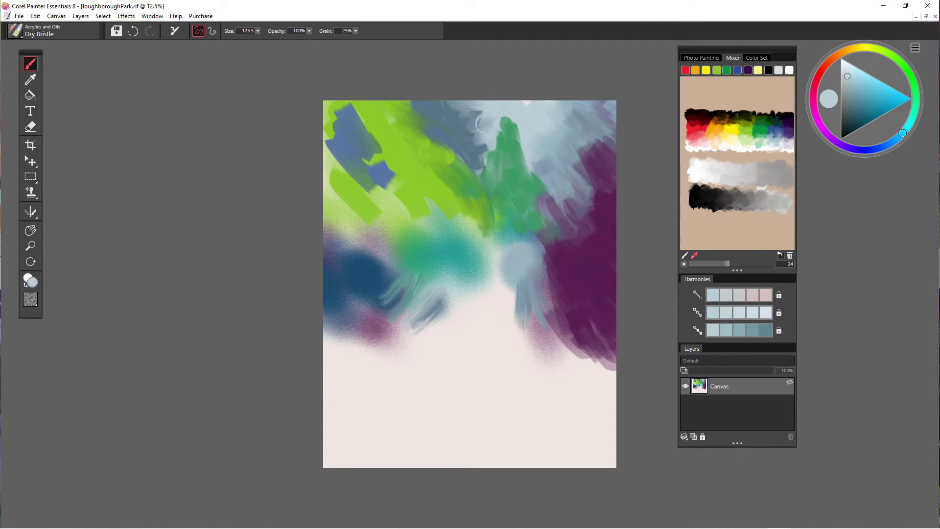
mouse_move(501, 103)
left_mouse_down()
mouse_move(508, 128)
mouse_move(479, 109)
mouse_move(464, 179)
left_mouse_up()
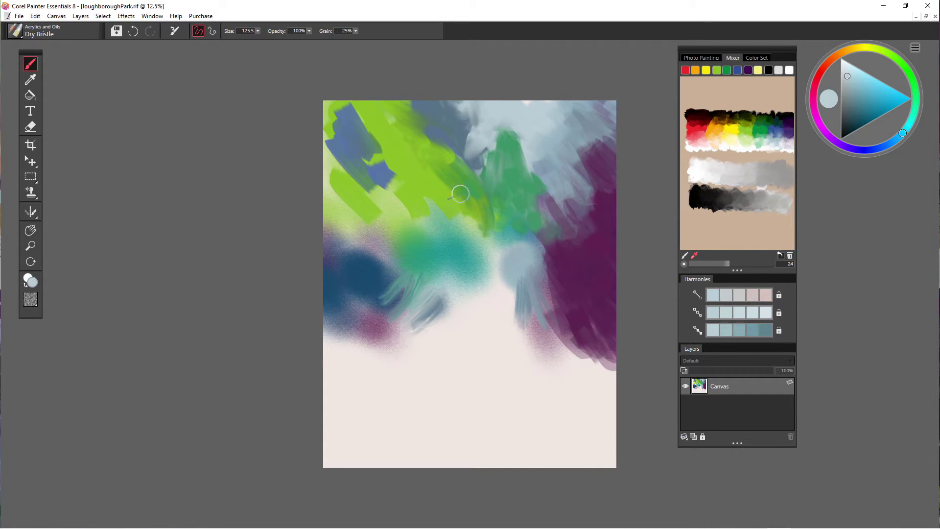
Pick a dark teal blue for the upper part of the central peak and brush sampled pale blue beside its right edge
left_click(864, 113)
mouse_move(507, 147)
left_mouse_down()
mouse_move(524, 184)
mouse_move(537, 188)
mouse_move(509, 147)
mouse_move(489, 175)
mouse_move(514, 186)
mouse_move(490, 171)
mouse_move(478, 176)
mouse_move(534, 142)
mouse_move(541, 181)
mouse_move(535, 148)
mouse_move(552, 174)
mouse_move(548, 189)
mouse_move(553, 160)
left_mouse_up()
left_click(529, 135, "alt")
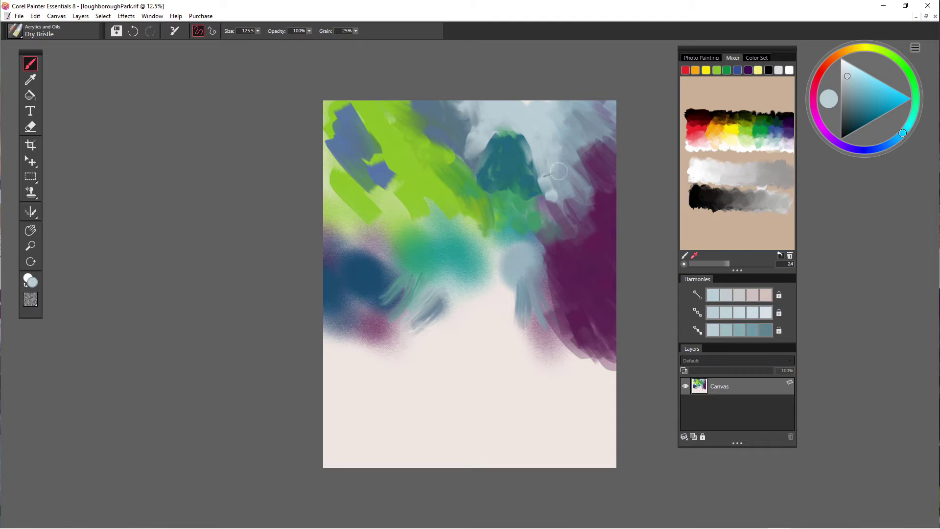
Paint sampled lime green foliage in the canvas's upper-right corner and over the magenta, with further strokes into the central teal area
left_click(423, 137, "alt")
mouse_move(574, 94)
left_mouse_down()
mouse_move(607, 115)
mouse_move(617, 104)
mouse_move(585, 167)
left_mouse_up()
mouse_move(614, 134)
left_mouse_down()
mouse_move(584, 185)
mouse_move(605, 182)
mouse_move(584, 184)
mouse_move(595, 169)
mouse_move(604, 184)
mouse_move(605, 172)
mouse_move(588, 196)
mouse_move(602, 164)
mouse_move(578, 195)
mouse_move(558, 128)
mouse_move(568, 117)
mouse_move(575, 155)
mouse_move(562, 89)
mouse_move(583, 140)
mouse_move(597, 102)
left_mouse_up()
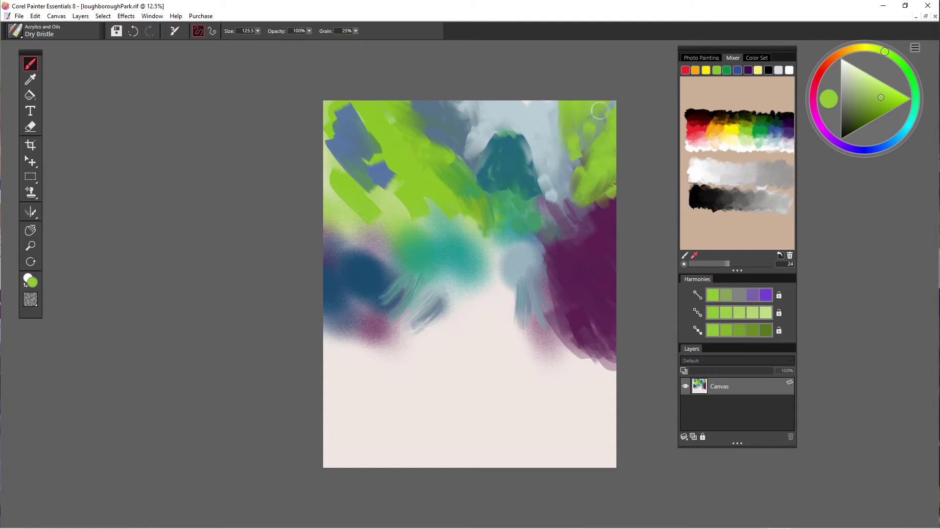
mouse_move(571, 133)
left_mouse_down()
mouse_move(593, 205)
mouse_move(587, 226)
mouse_move(610, 176)
mouse_move(580, 202)
mouse_move(615, 177)
mouse_move(588, 233)
left_mouse_up()
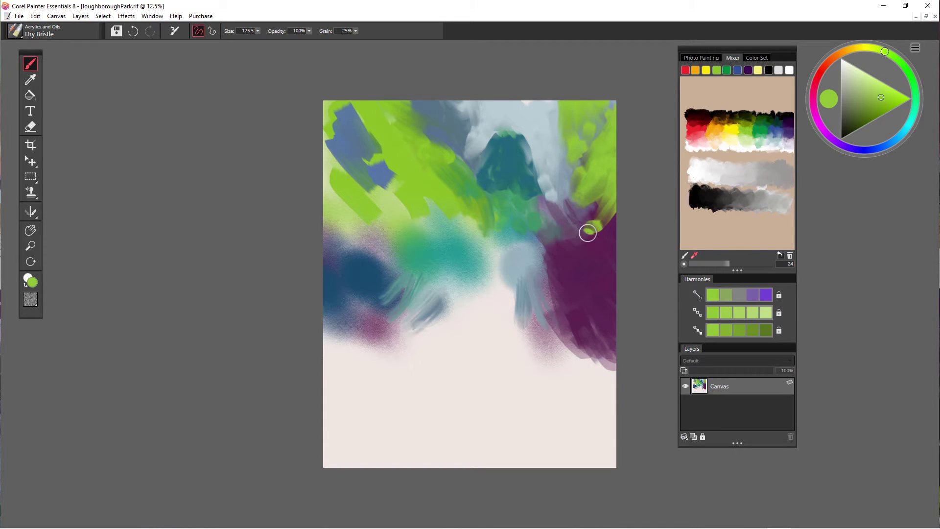
mouse_move(454, 188)
left_mouse_down()
mouse_move(469, 245)
mouse_move(445, 247)
left_mouse_up()
mouse_move(449, 176)
left_mouse_down()
mouse_move(465, 187)
mouse_move(468, 217)
mouse_move(493, 214)
mouse_move(472, 227)
left_mouse_up()
Switch to the Glazing Round brush at size 197.9 and 8% opacity and glaze lime green below the teal area
left_click(59, 31)
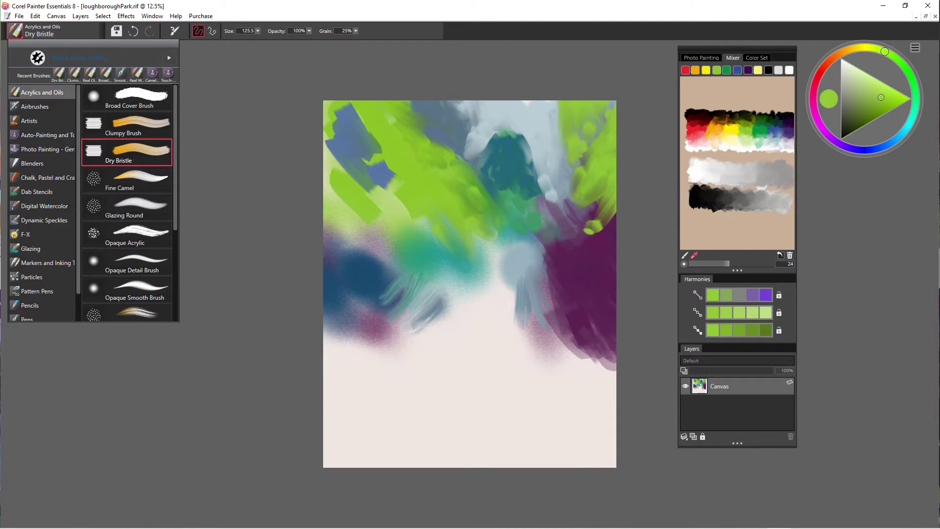
scroll(129, 203, "down", 1)
left_click(93, 186)
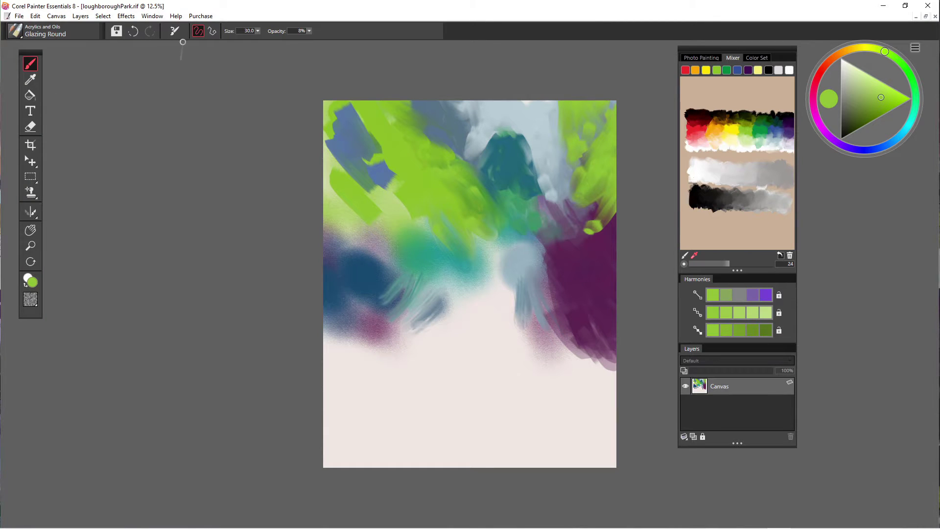
left_click(258, 31)
left_click_drag(255, 41, 291, 41)
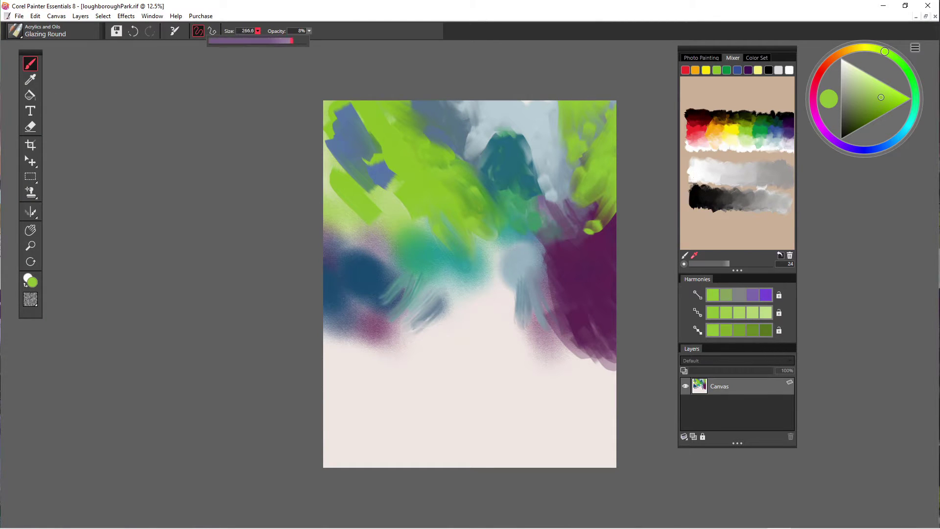
left_click(428, 226)
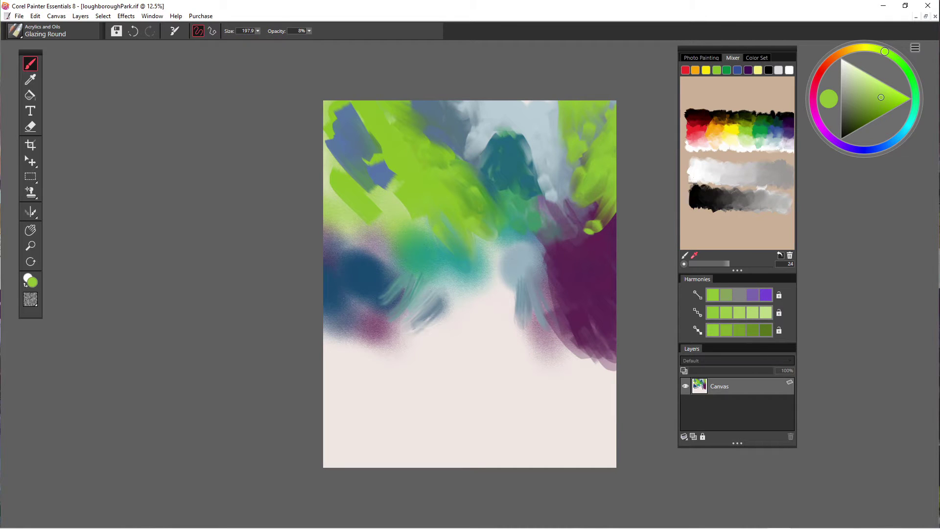
mouse_move(489, 294)
left_mouse_down()
mouse_move(509, 319)
mouse_move(480, 319)
left_mouse_up()
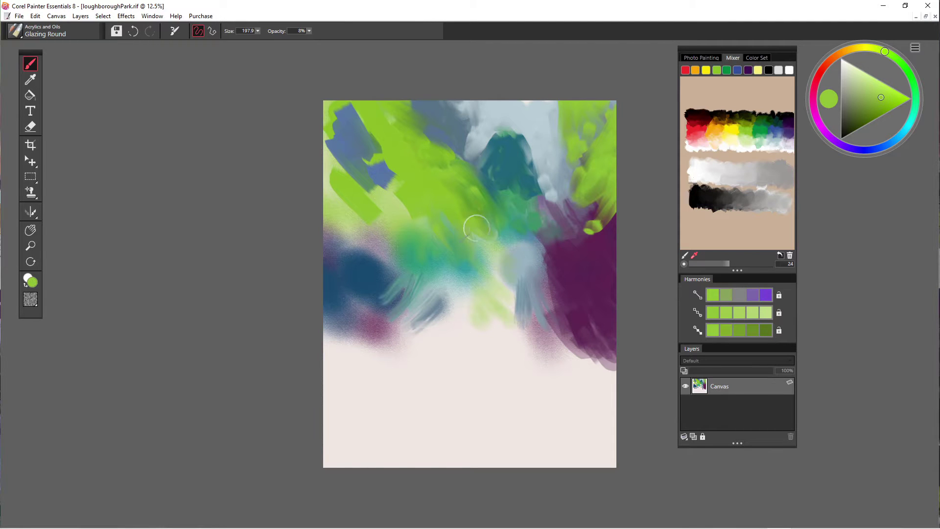
Glaze translucent lime green strokes beside the pale blue circle and across the inner edge of the magenta patch
left_click_drag(509, 245, 554, 268)
left_click_drag(532, 243, 568, 275)
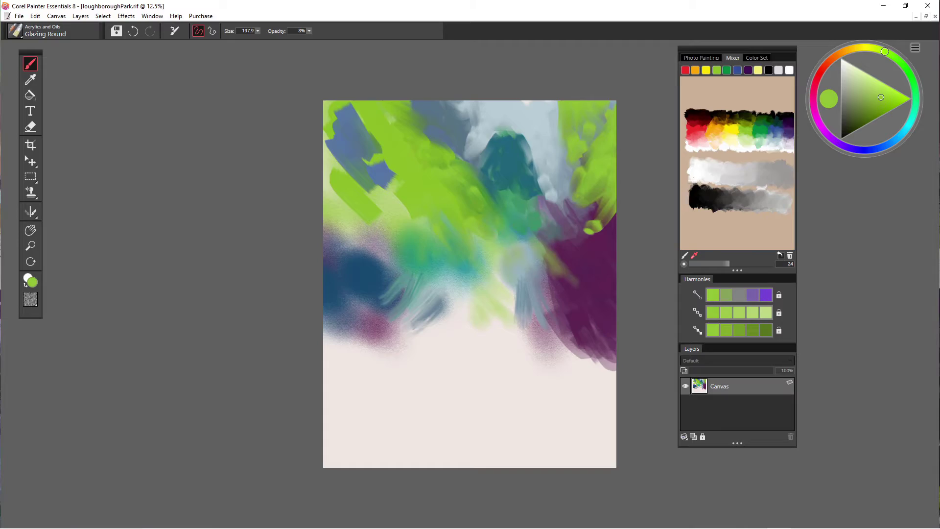
scroll(549, 287, "up", 7)
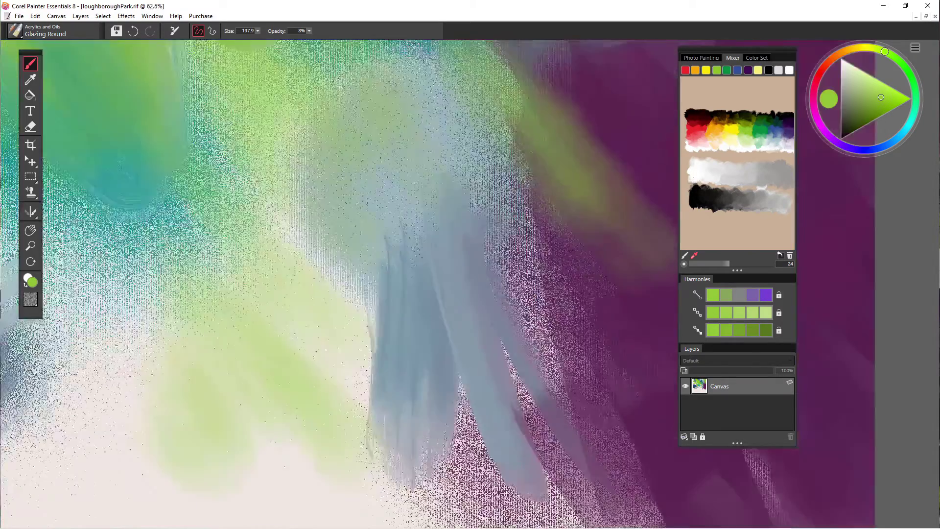
scroll(549, 286, "down", 2)
left_click_drag(500, 160, 563, 187)
mouse_move(642, 209)
left_mouse_down()
mouse_move(612, 185)
mouse_move(621, 187)
left_mouse_up()
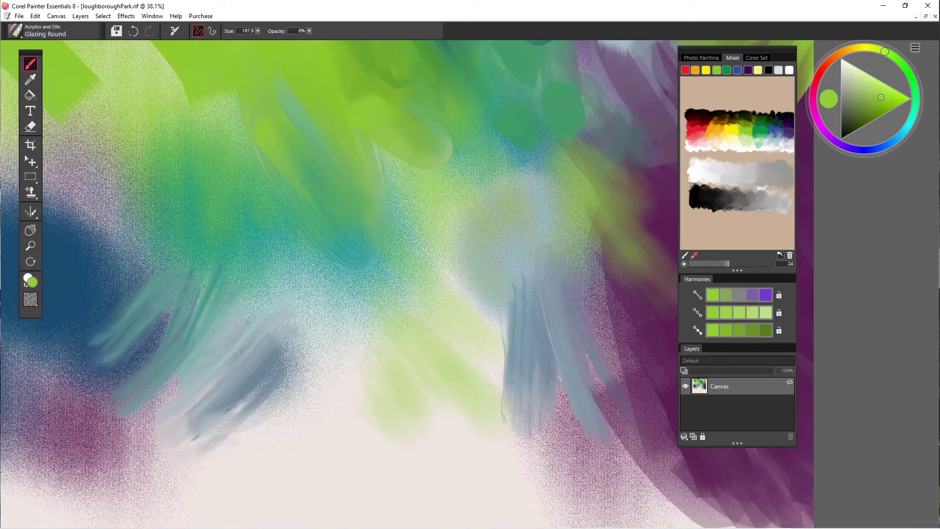
scroll(427, 190, "down", 4)
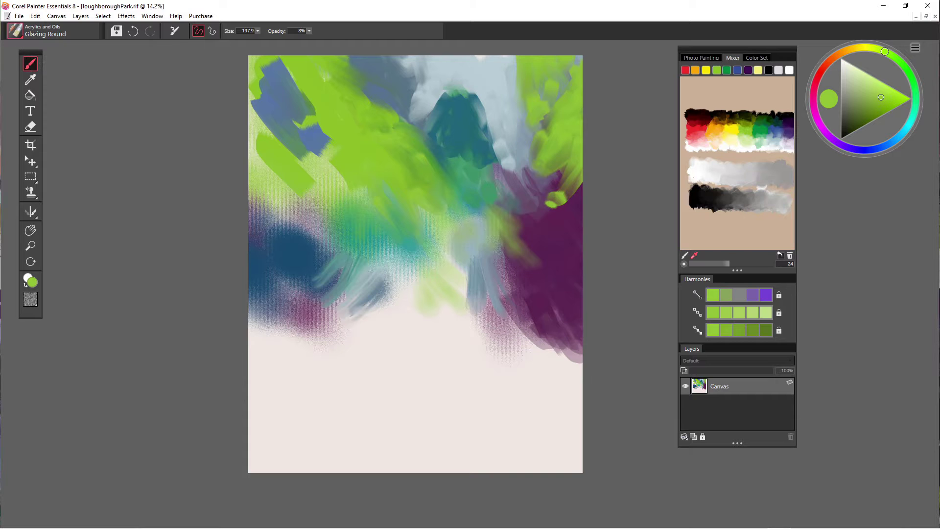
Switch to the Dry Bristle brush and paint lime green, sampled from the foliage, over and along the magenta area's lower edge
left_click(44, 31)
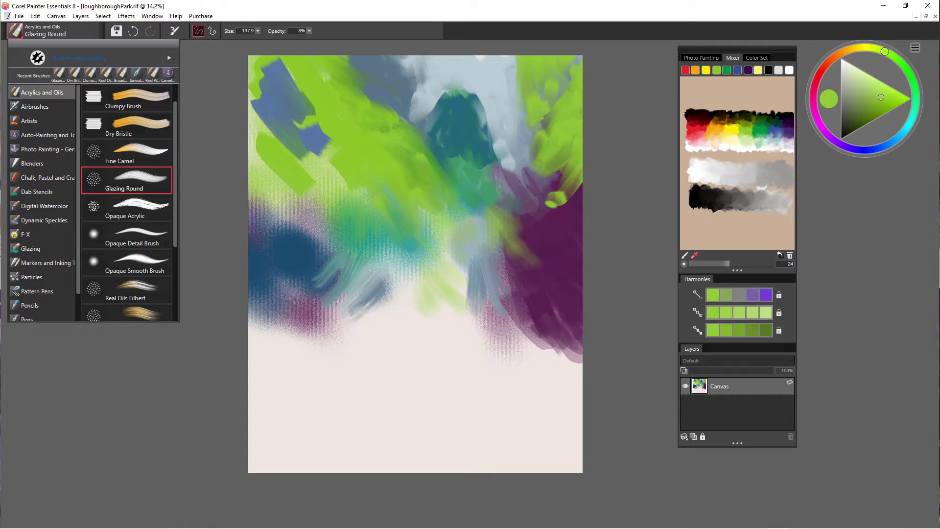
scroll(127, 203, "down", 3)
scroll(127, 203, "down", 2)
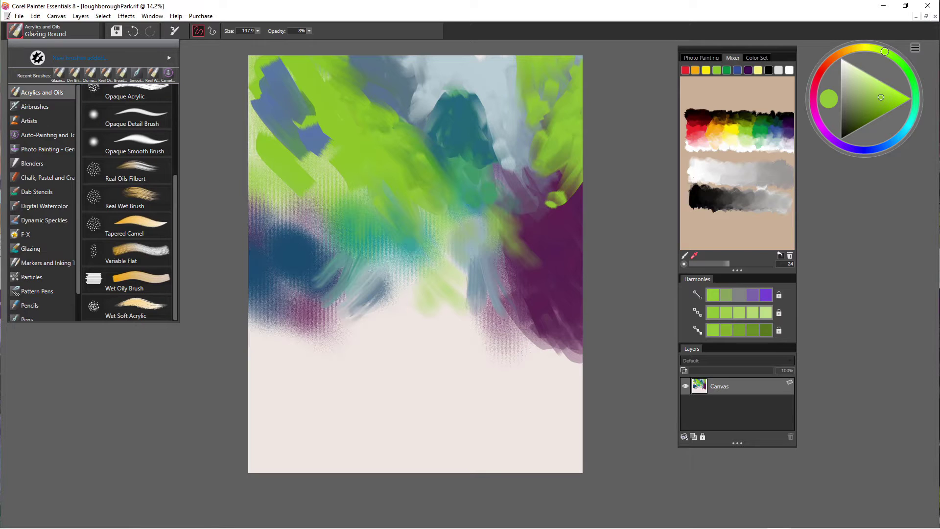
mouse_move(179, 225)
left_mouse_down()
mouse_move(169, 225)
mouse_move(185, 225)
mouse_move(182, 135)
left_mouse_up()
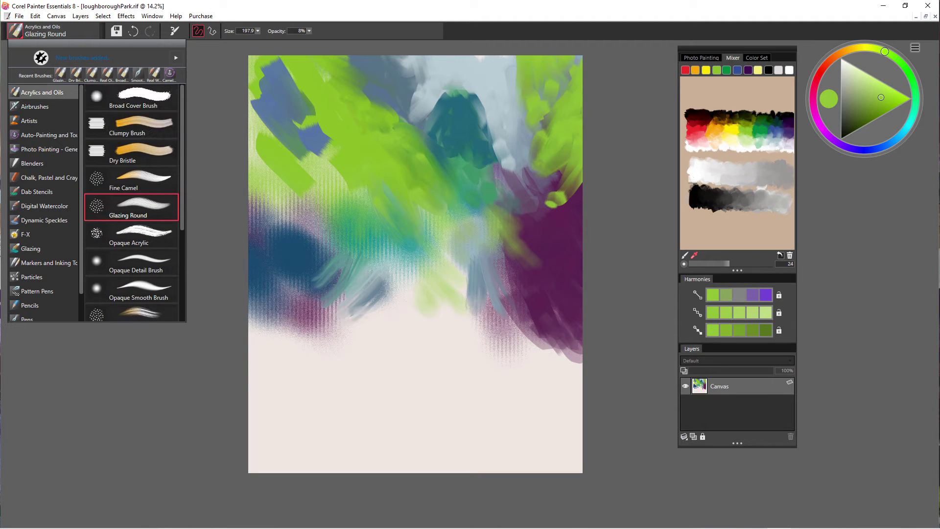
left_click(125, 155)
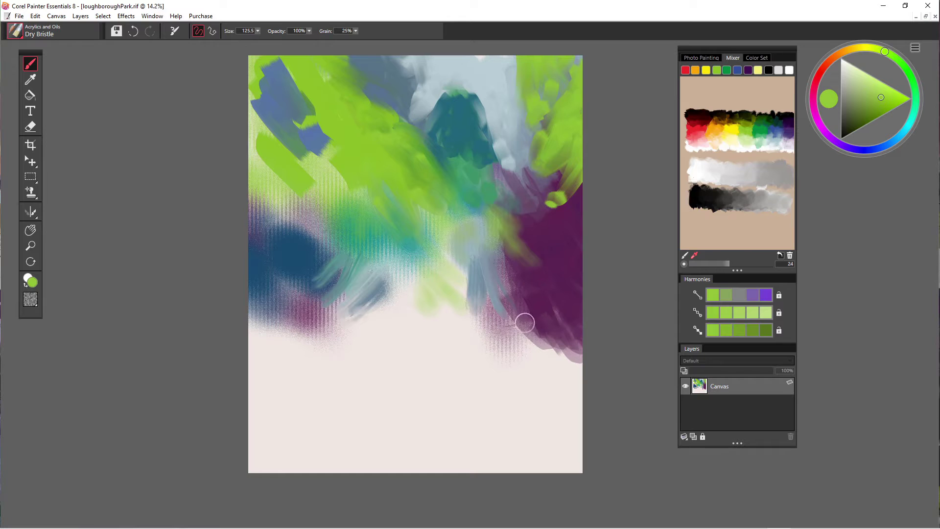
mouse_move(534, 272)
left_mouse_down()
mouse_move(534, 321)
mouse_move(534, 283)
mouse_move(525, 284)
mouse_move(523, 300)
mouse_move(550, 304)
mouse_move(526, 306)
mouse_move(521, 329)
mouse_move(563, 343)
mouse_move(513, 362)
left_mouse_up()
left_click(521, 283, "alt")
left_click(431, 191, "alt")
mouse_move(581, 361)
left_mouse_down()
mouse_move(491, 354)
mouse_move(580, 360)
mouse_move(472, 357)
mouse_move(461, 370)
mouse_move(483, 340)
mouse_move(451, 363)
mouse_move(488, 333)
left_mouse_up()
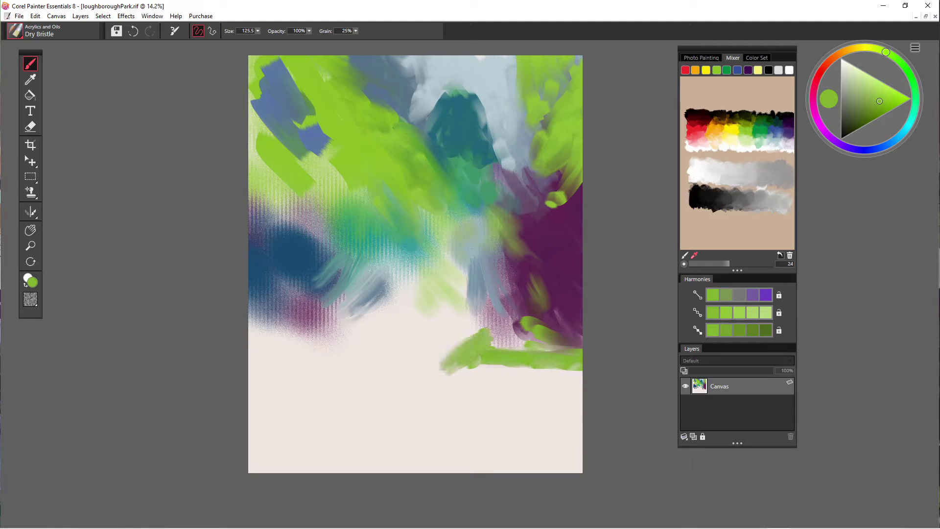
Brush pale yellow sampled from the Mixer over the green strip below the magenta, adding bright yellow-green at its inner end
left_click_drag(731, 129, 733, 139)
mouse_move(484, 351)
left_mouse_down()
mouse_move(501, 344)
mouse_move(458, 349)
mouse_move(509, 337)
mouse_move(441, 358)
mouse_move(527, 344)
left_mouse_up()
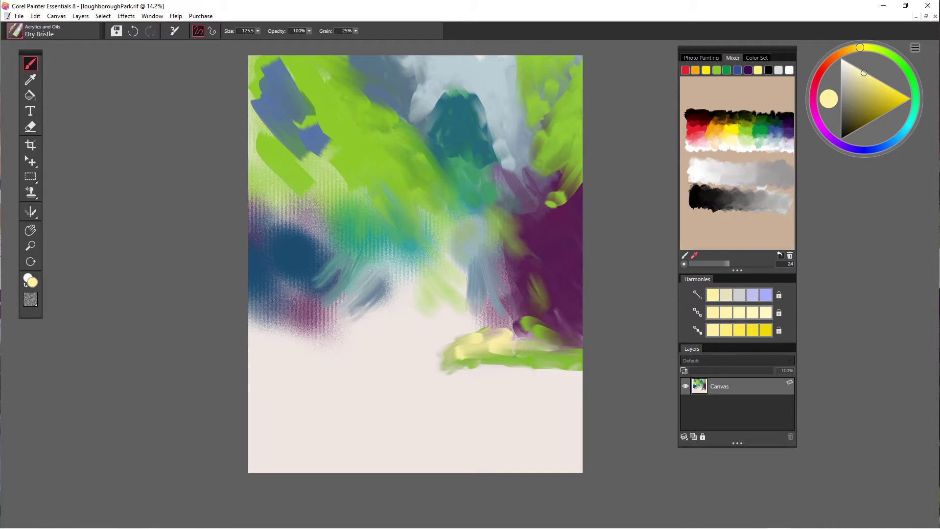
left_click_drag(864, 73, 892, 91)
left_click_drag(502, 339, 448, 356)
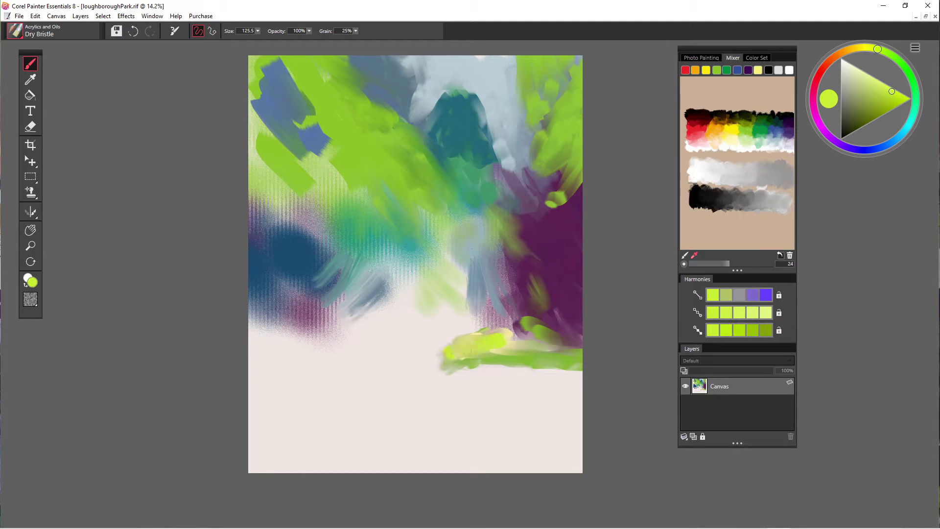
Cover the lower part of the canvas with broad horizontal yellow-green strokes, enlarging the Dry Bristle brush to size 317.2
left_click_drag(582, 386, 545, 383)
mouse_move(360, 401)
left_mouse_down()
mouse_move(421, 388)
mouse_move(291, 387)
mouse_move(251, 392)
mouse_move(254, 402)
left_mouse_up()
left_click_drag(322, 409, 392, 412)
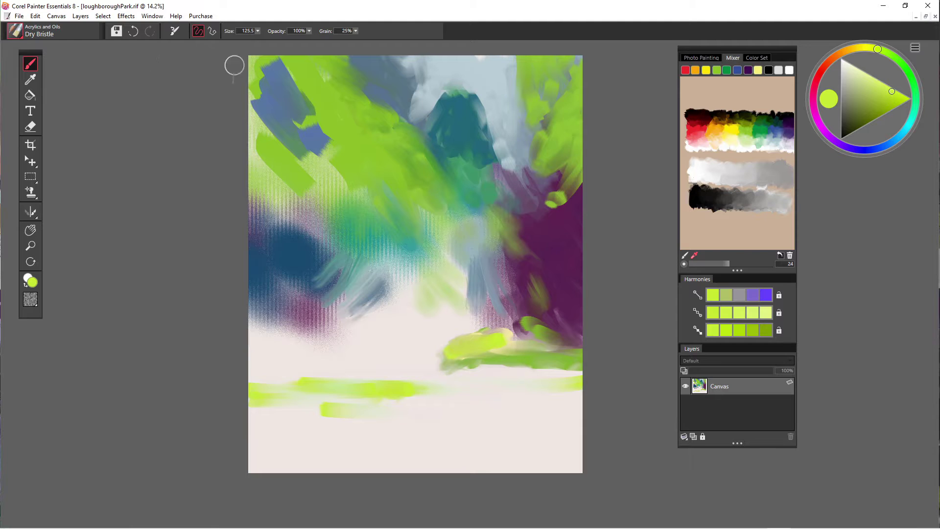
left_click(258, 31)
left_click_drag(274, 41, 295, 41)
left_click_drag(294, 407, 441, 404)
mouse_move(205, 414)
left_mouse_down()
mouse_move(314, 431)
mouse_move(274, 456)
mouse_move(323, 460)
mouse_move(488, 430)
mouse_move(443, 399)
mouse_move(532, 399)
left_mouse_up()
mouse_move(597, 407)
left_mouse_down()
mouse_move(520, 413)
mouse_move(530, 448)
mouse_move(486, 437)
mouse_move(555, 432)
mouse_move(620, 459)
mouse_move(342, 461)
left_mouse_up()
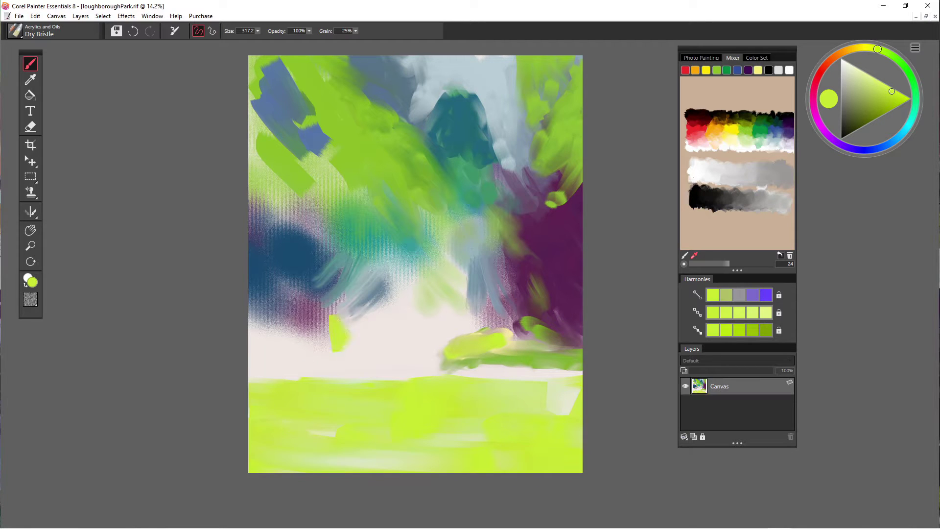
Paint yellow-green lawns below the blue and magenta areas, leaving a pale path between them, and add further strokes to the foreground
mouse_move(376, 325)
left_mouse_down()
mouse_move(219, 369)
mouse_move(292, 350)
mouse_move(313, 320)
mouse_move(254, 323)
left_mouse_up()
left_click_drag(345, 331, 240, 343)
left_click_drag(361, 338, 231, 365)
mouse_move(420, 346)
left_mouse_down()
mouse_move(510, 325)
mouse_move(456, 342)
mouse_move(607, 357)
mouse_move(592, 348)
mouse_move(607, 377)
mouse_move(596, 401)
mouse_move(456, 414)
mouse_move(468, 449)
left_mouse_up()
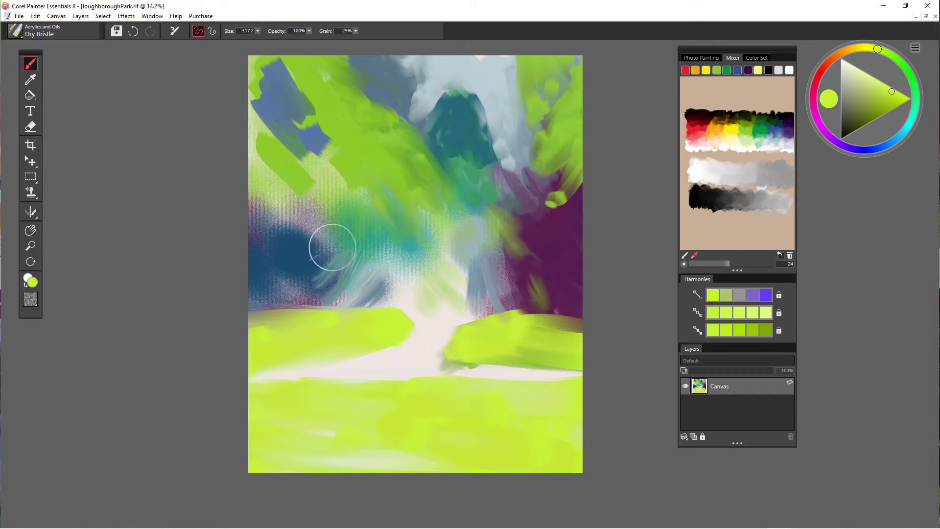
Sample the off-white canvas colour, reduce the brush to size 277.2 and paint along the pale path between the lawns
left_click(378, 284, "alt")
left_click(394, 286, "alt")
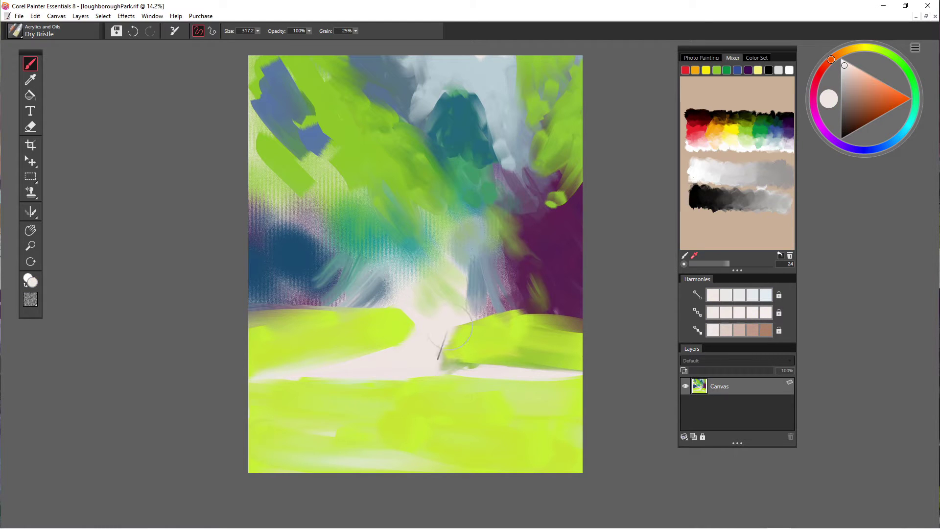
key("bracketleft")
key("bracketleft")
key("bracketleft")
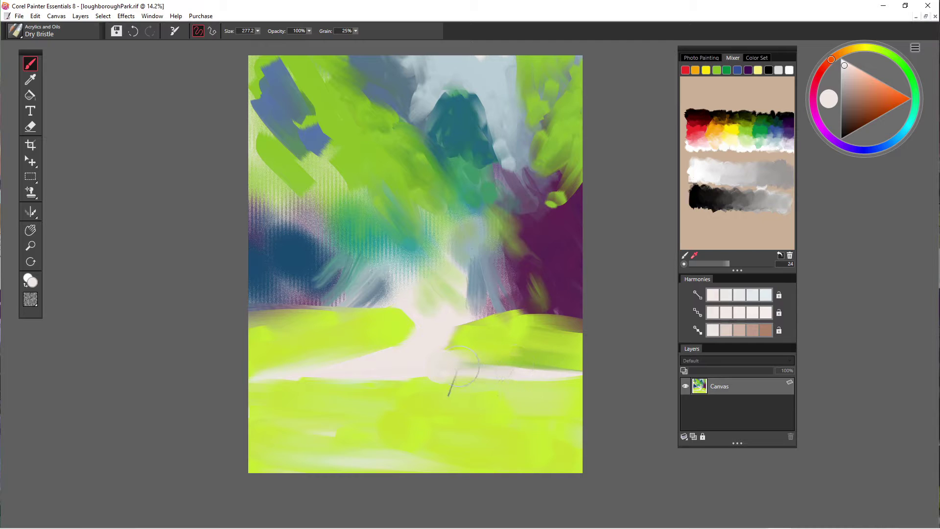
left_click_drag(463, 366, 556, 374)
Reduce the brush to size 92.3, add off-white touches along the path and left lawn, and cover the lawn dabs with sampled yellow-green
left_click(258, 31)
left_click(277, 41)
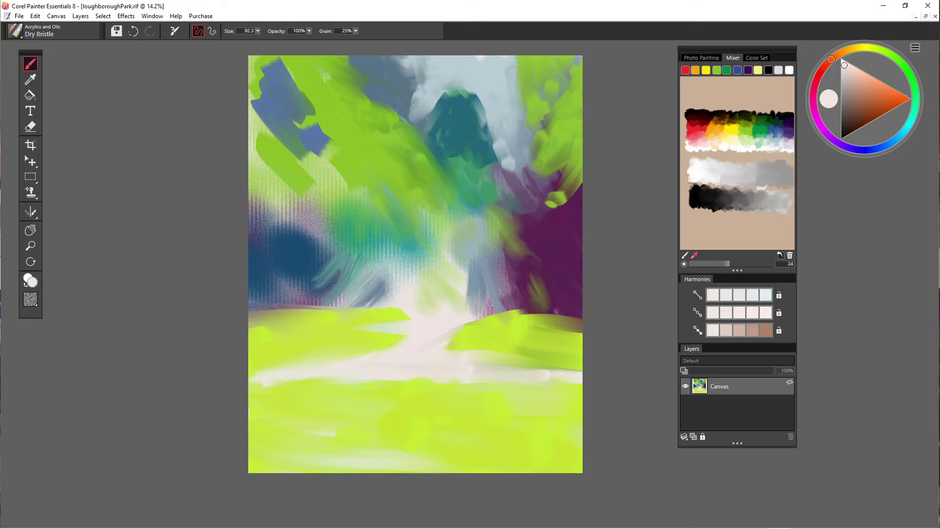
mouse_move(339, 346)
left_mouse_down()
mouse_move(344, 333)
mouse_move(366, 334)
left_mouse_up()
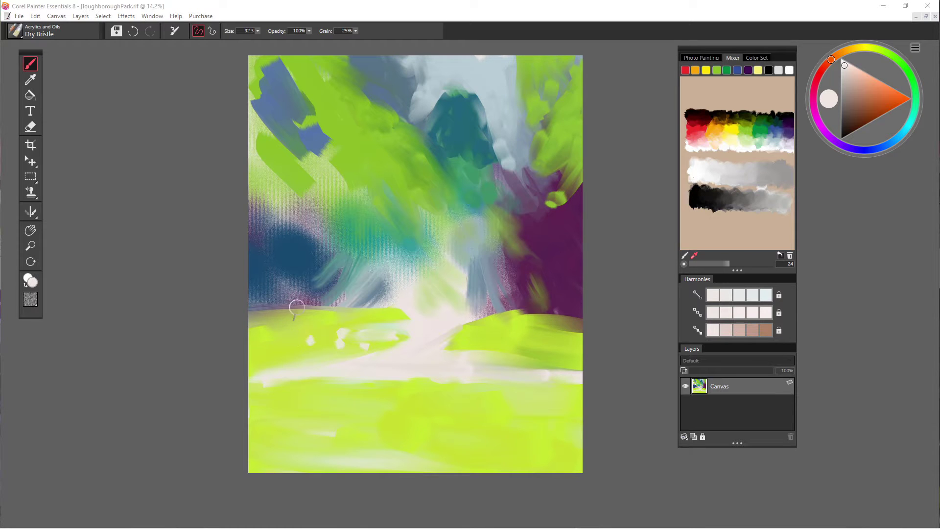
left_click(287, 335, "alt")
mouse_move(382, 336)
left_mouse_down()
mouse_move(343, 338)
mouse_move(363, 344)
left_mouse_up()
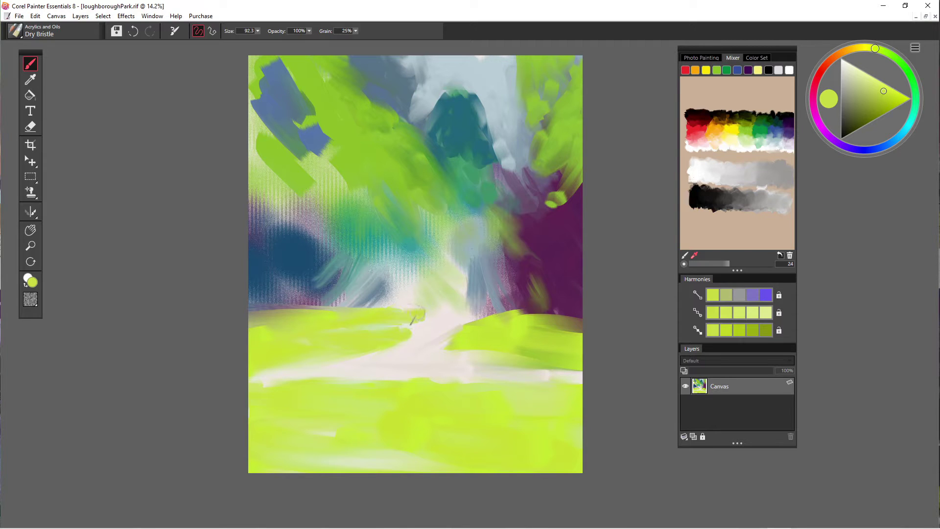
Paint a low row of bushes along the right lawn's upper edge in sampled teal and dark magenta, with dark dabs beside the path
mouse_move(515, 319)
left_mouse_down()
mouse_move(533, 327)
mouse_move(533, 343)
mouse_move(556, 336)
mouse_move(538, 341)
mouse_move(515, 326)
mouse_move(554, 338)
mouse_move(495, 338)
mouse_move(518, 325)
mouse_move(488, 328)
mouse_move(519, 338)
left_mouse_up()
left_click(461, 128, "alt")
mouse_move(552, 310)
left_mouse_down()
mouse_move(569, 316)
mouse_move(548, 335)
mouse_move(573, 343)
mouse_move(544, 338)
mouse_move(578, 326)
mouse_move(588, 343)
mouse_move(477, 341)
mouse_move(493, 306)
mouse_move(512, 338)
left_mouse_up()
left_click_drag(493, 307, 479, 332)
left_click(524, 299, "alt")
mouse_move(538, 313)
left_mouse_down()
mouse_move(563, 338)
mouse_move(576, 321)
left_mouse_up()
left_click_drag(558, 307, 552, 336)
mouse_move(521, 304)
left_mouse_down()
mouse_move(532, 342)
mouse_move(481, 342)
mouse_move(526, 341)
mouse_move(573, 368)
mouse_move(471, 363)
left_mouse_up()
left_click(489, 334)
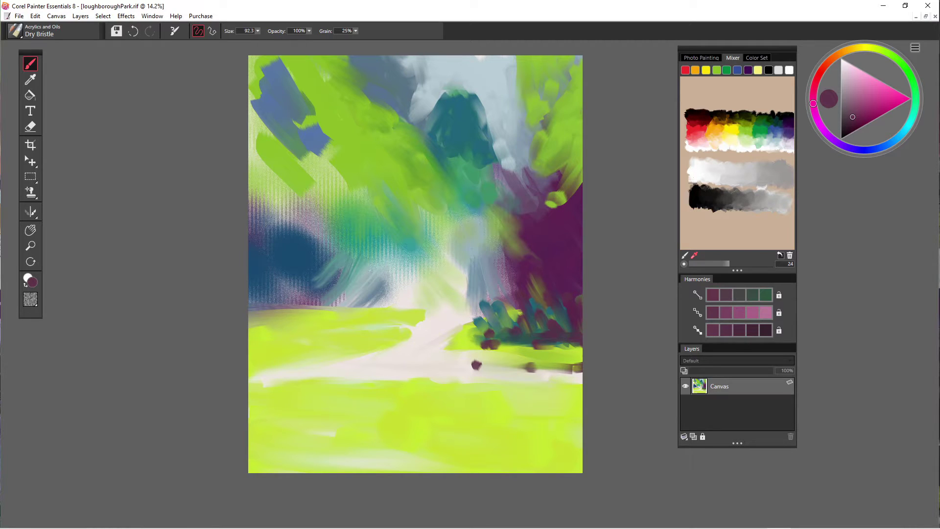
Set the brush size to 16.7, stroke a thin dark shadow line along the path beneath the right lawn, and sample the path's off-white
left_click(257, 30)
left_click_drag(275, 41, 251, 41)
left_click_drag(512, 367, 478, 365)
left_click(453, 368, "alt")
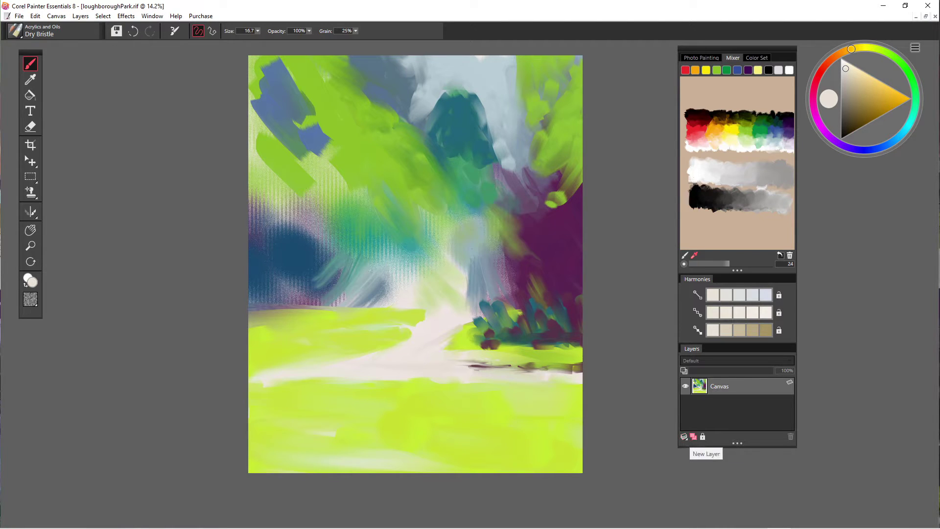
Add a new layer above the canvas, look through the layer commands and blend modes, and set its blend mode to Pseudocolor
left_click(693, 436)
left_click(684, 436)
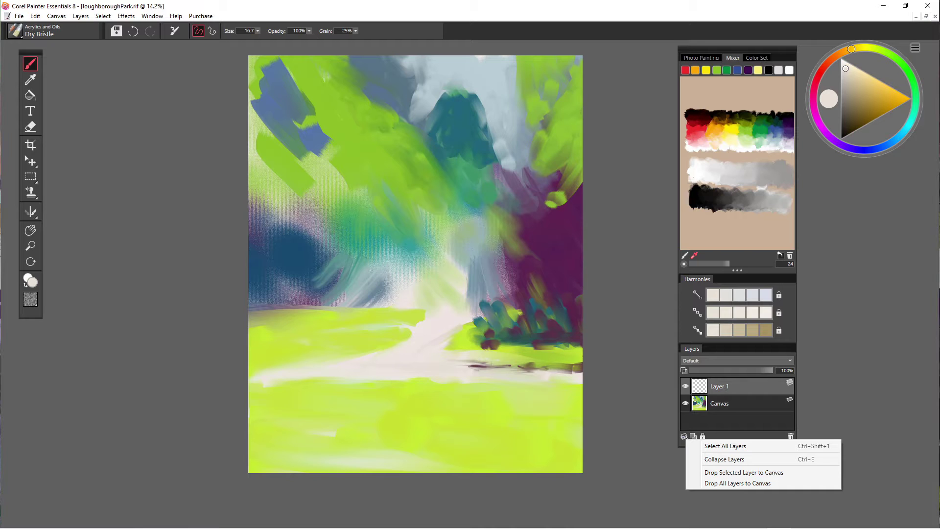
left_click(736, 361)
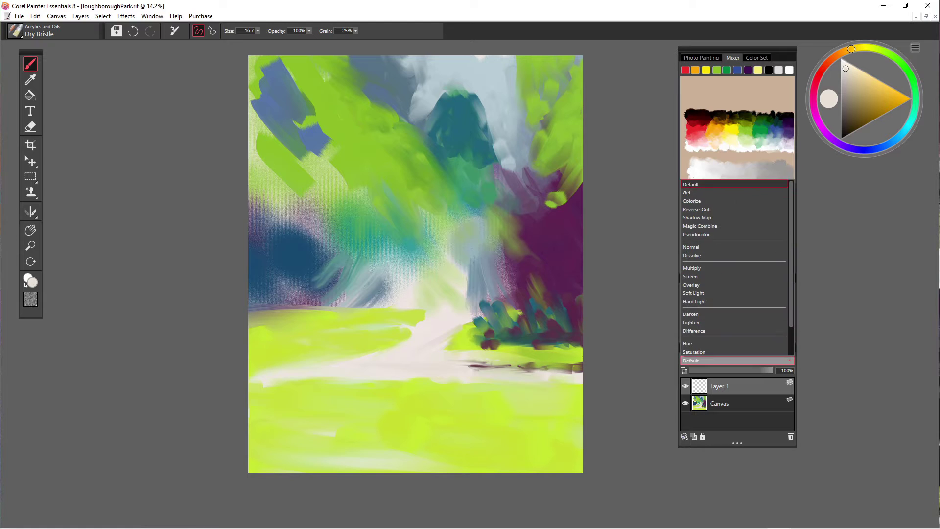
scroll(736, 343, "down", 2)
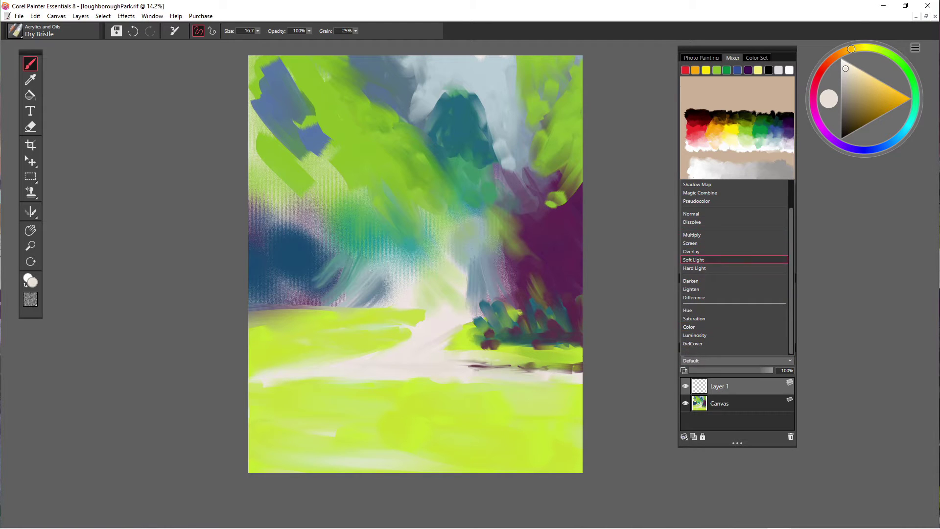
scroll(735, 267, "up", 2)
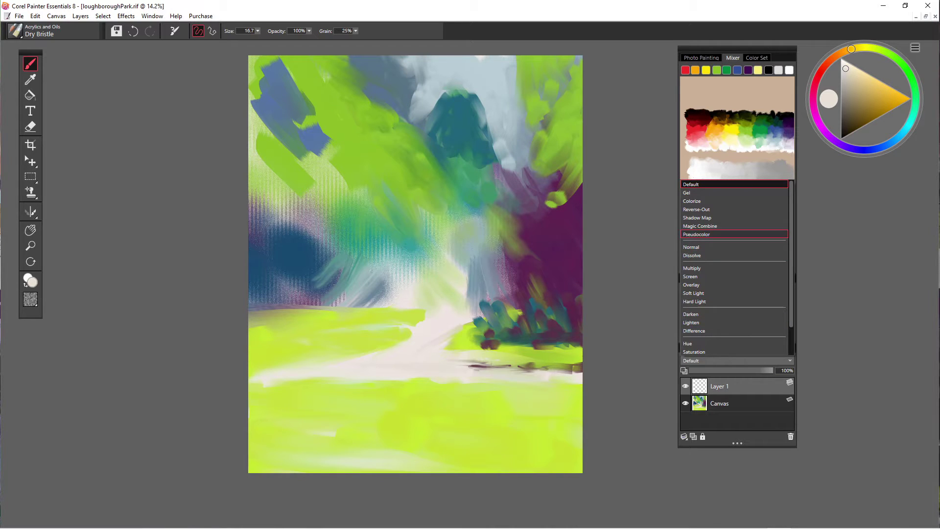
left_click(701, 234)
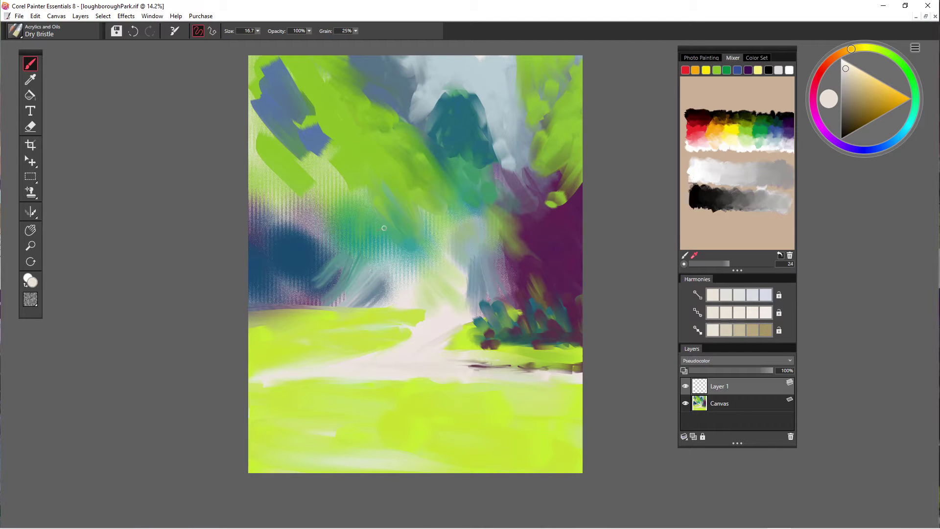
Set the brush size to 220.4 and paint off-white strokes on the Pseudocolor layer over the central foliage and the magenta area
left_click(257, 30)
left_click_drag(247, 40, 289, 40)
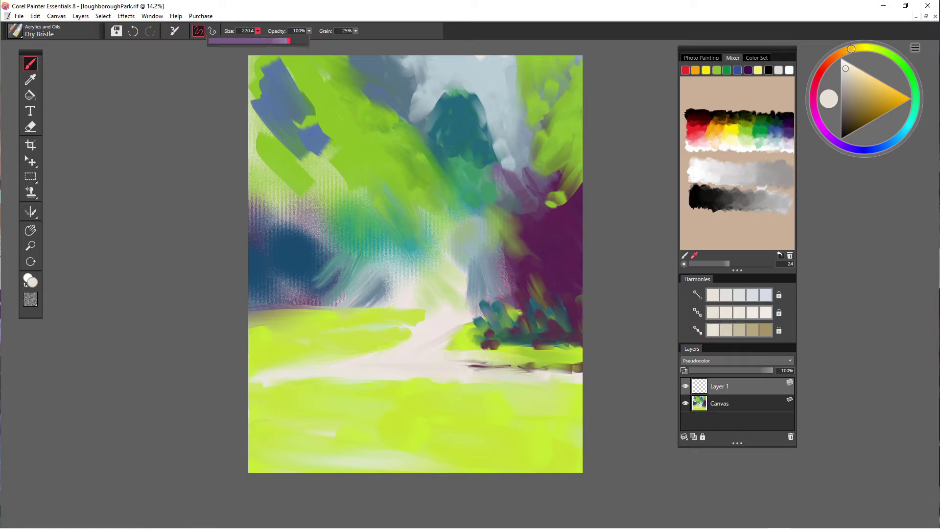
key("ctrl+alt")
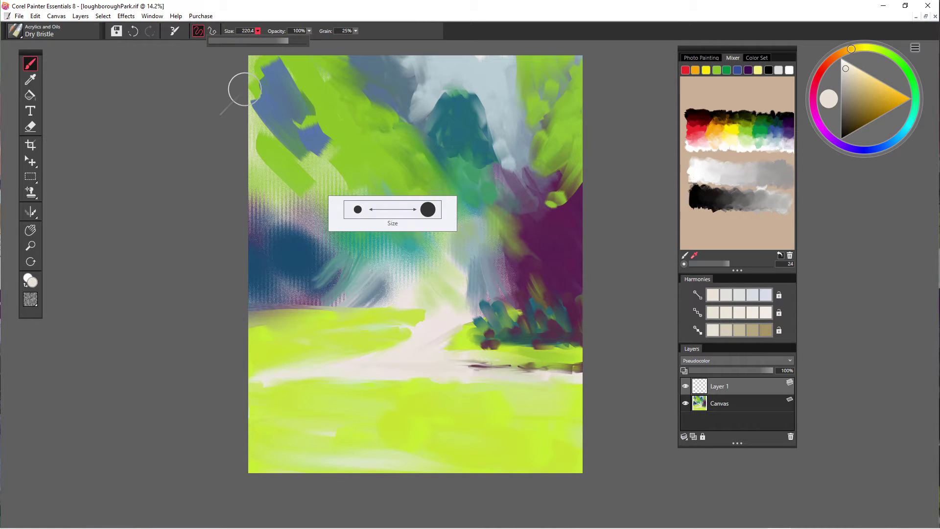
mouse_move(360, 156)
left_mouse_down()
mouse_move(382, 184)
mouse_move(374, 168)
mouse_move(367, 175)
left_mouse_up()
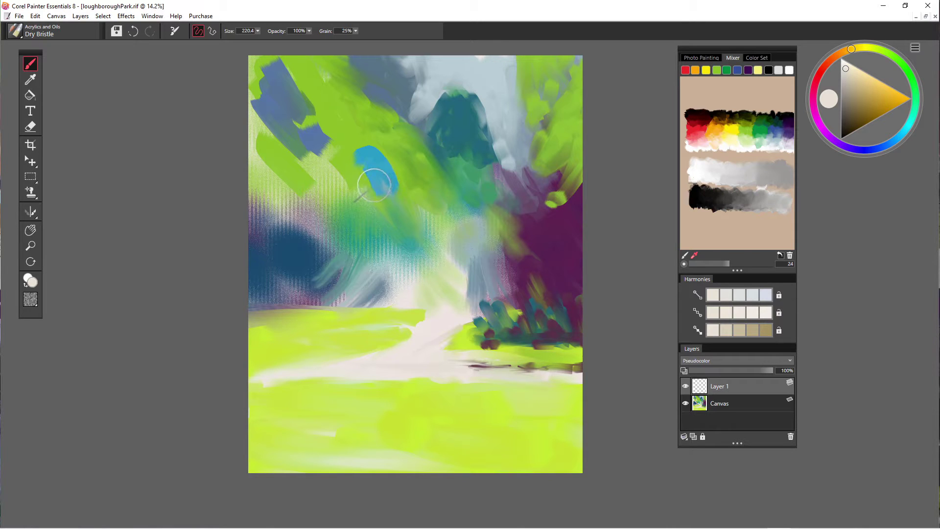
left_click_drag(413, 172, 414, 182)
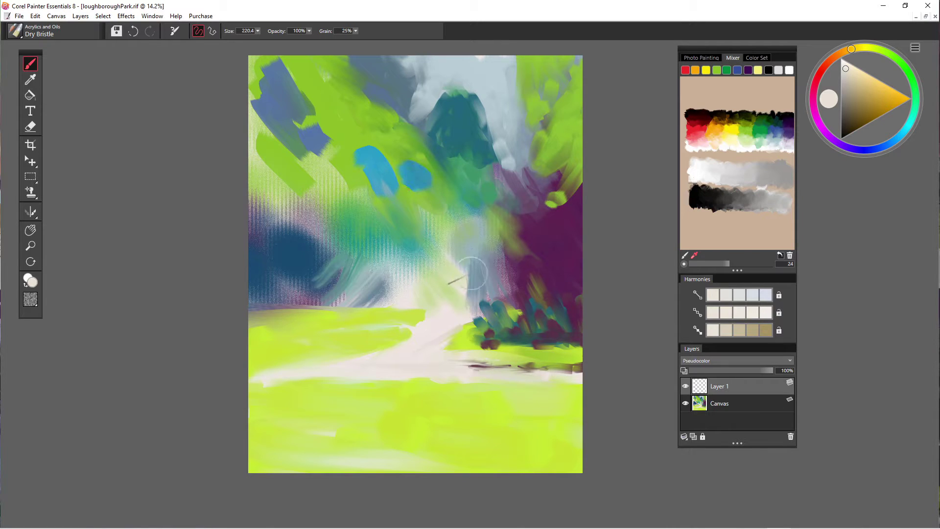
mouse_move(552, 267)
left_mouse_down()
mouse_move(576, 279)
mouse_move(559, 259)
mouse_move(536, 253)
mouse_move(528, 262)
mouse_move(551, 313)
left_mouse_up()
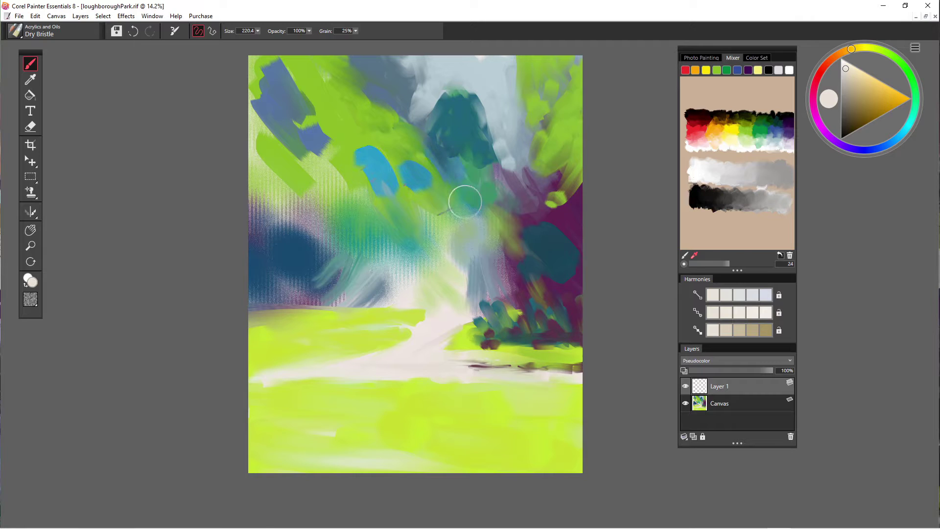
left_click_drag(558, 212, 571, 243)
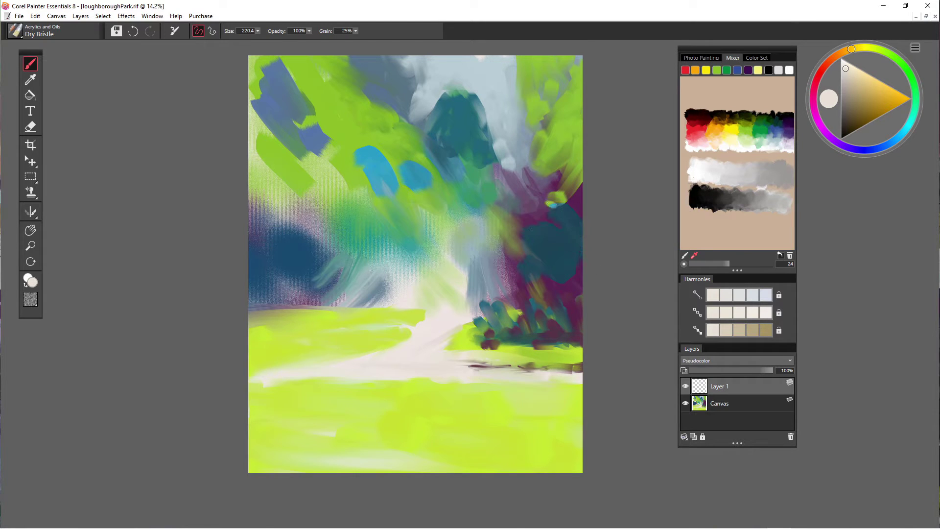
mouse_move(554, 195)
left_mouse_down()
mouse_move(570, 172)
mouse_move(558, 132)
left_mouse_up()
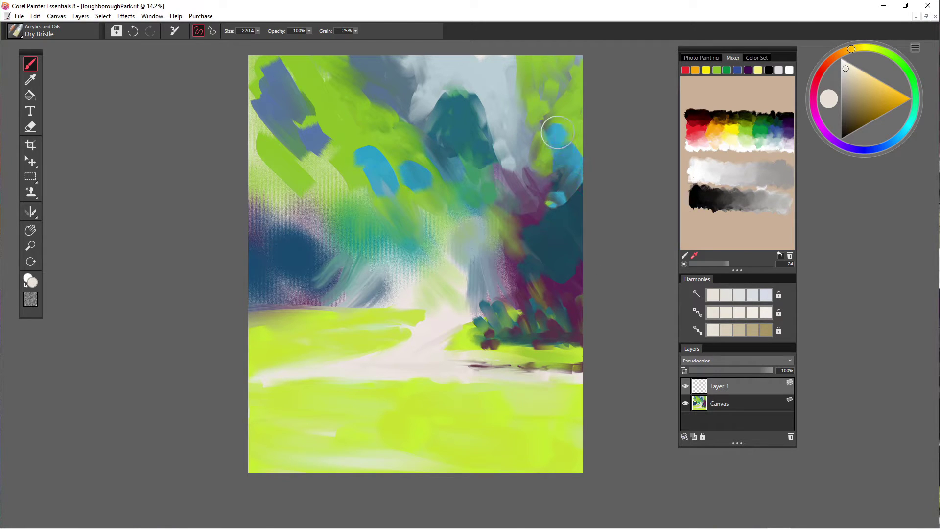
left_click_drag(555, 157, 531, 207)
mouse_move(368, 194)
left_mouse_down()
mouse_move(349, 199)
mouse_move(363, 251)
mouse_move(354, 268)
mouse_move(357, 173)
mouse_move(387, 174)
mouse_move(389, 227)
mouse_move(425, 237)
mouse_move(363, 180)
mouse_move(390, 197)
mouse_move(400, 172)
mouse_move(400, 192)
mouse_move(408, 172)
mouse_move(446, 176)
mouse_move(452, 193)
mouse_move(409, 179)
mouse_move(408, 148)
left_mouse_up()
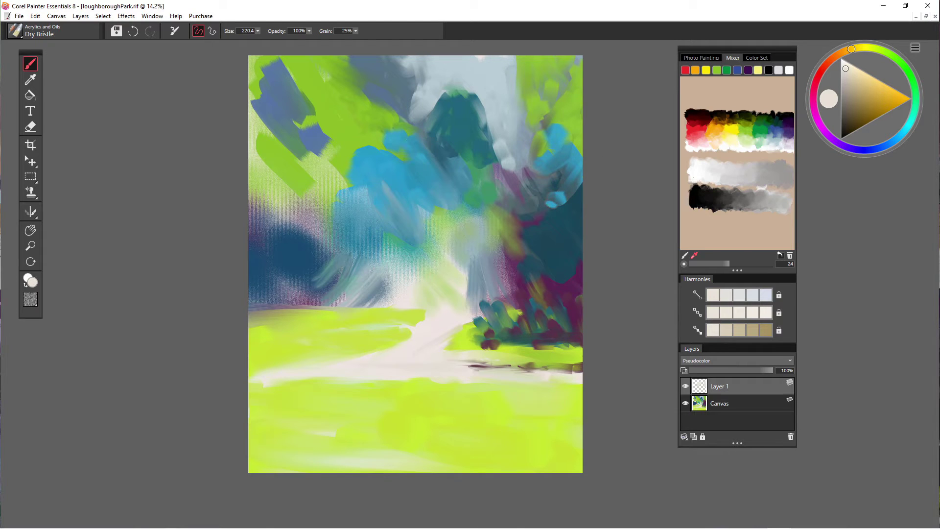
Try pale blue and red strokes on the Pseudocolor layer over the central foliage
left_click(902, 134)
mouse_move(399, 151)
left_mouse_down()
mouse_move(370, 138)
mouse_move(382, 134)
mouse_move(373, 119)
mouse_move(398, 132)
mouse_move(354, 150)
mouse_move(378, 185)
left_mouse_up()
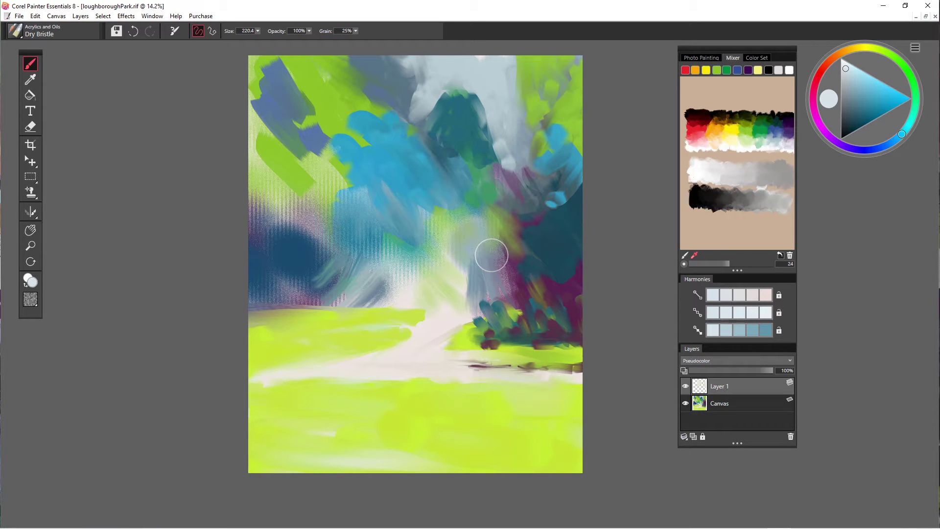
left_click(685, 70)
mouse_move(329, 120)
left_mouse_down()
mouse_move(363, 153)
mouse_move(349, 110)
mouse_move(417, 146)
mouse_move(382, 142)
mouse_move(406, 169)
mouse_move(382, 194)
mouse_move(413, 147)
mouse_move(451, 206)
mouse_move(411, 177)
mouse_move(438, 230)
left_mouse_up()
left_click_drag(379, 178, 405, 216)
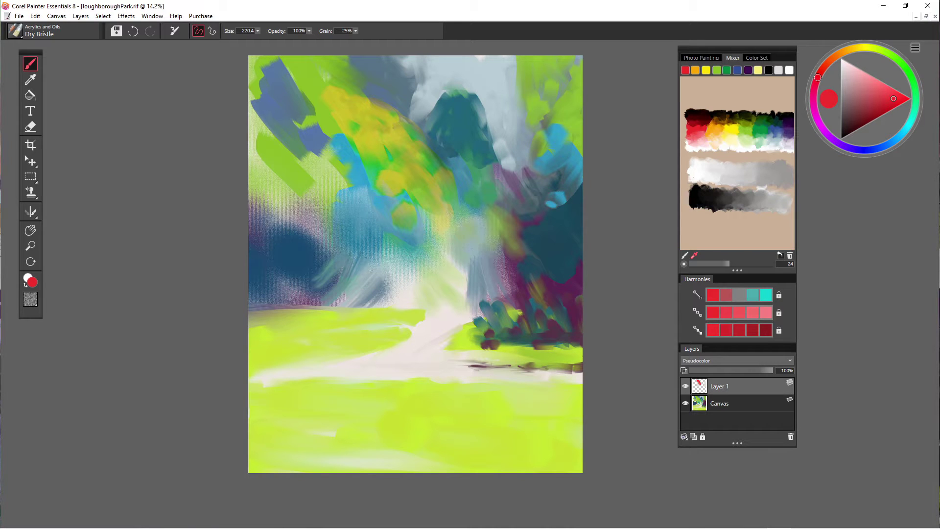
Delete the Pseudocolor layer, try a red dab near the central peak on the canvas, and undo it
left_click(790, 436)
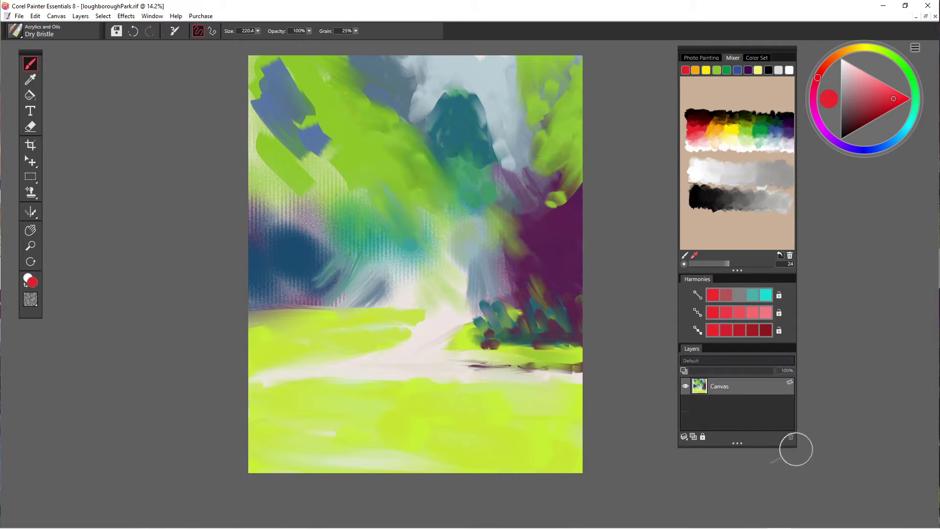
left_click(448, 175)
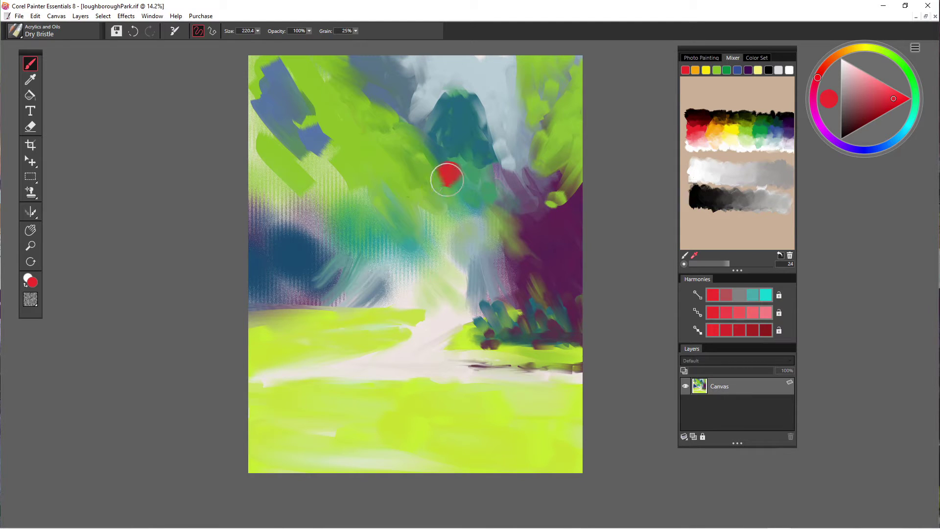
key("ctrl+z")
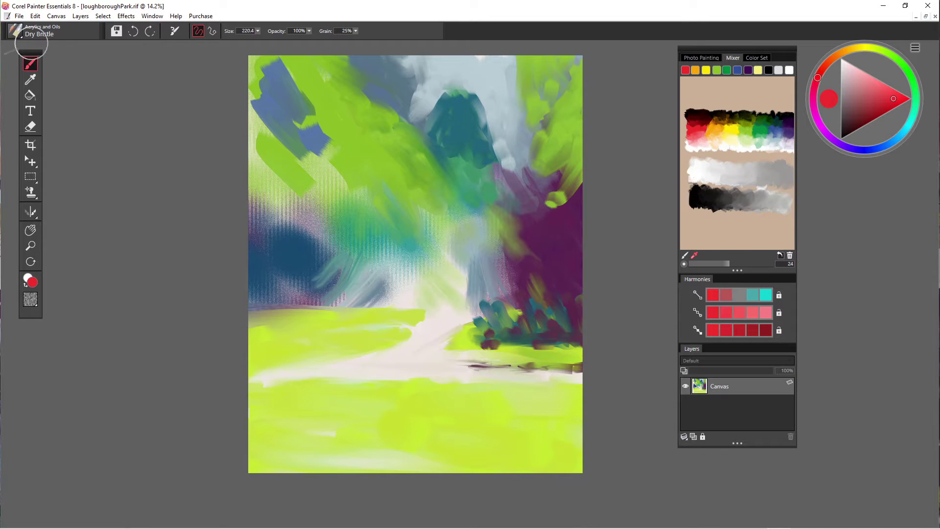
Choose the Wet Oily Brush from Acrylics and Oils and paint a short red stroke on the dark purple foliage
left_click(15, 31)
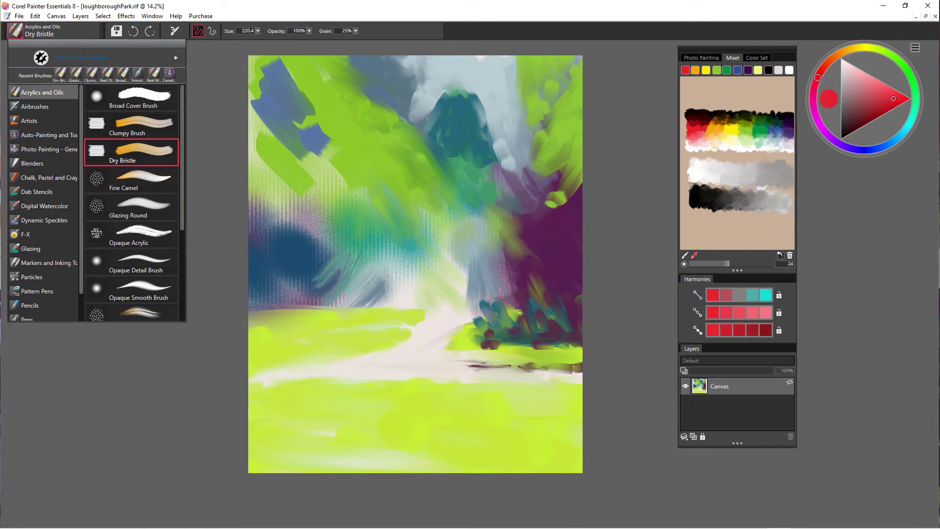
scroll(131, 202, "down", 4)
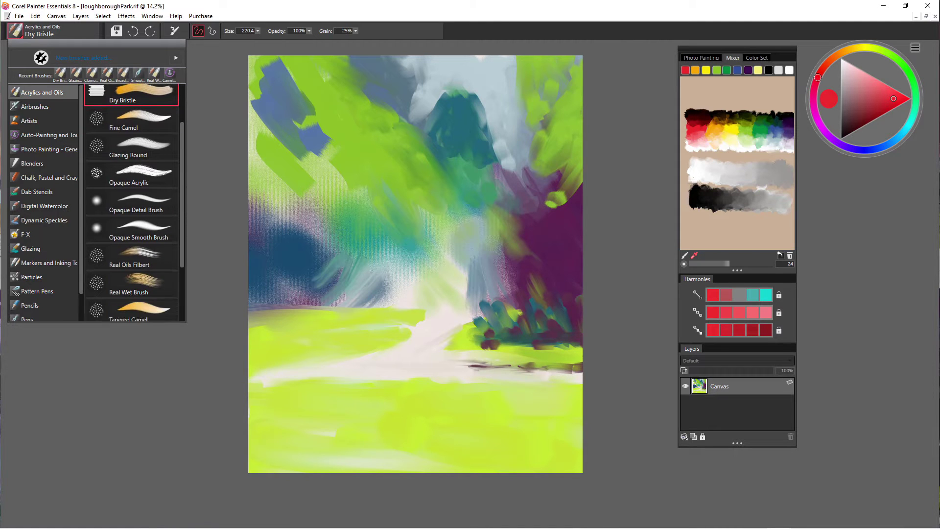
scroll(131, 201, "down", 1)
scroll(132, 202, "down", 1)
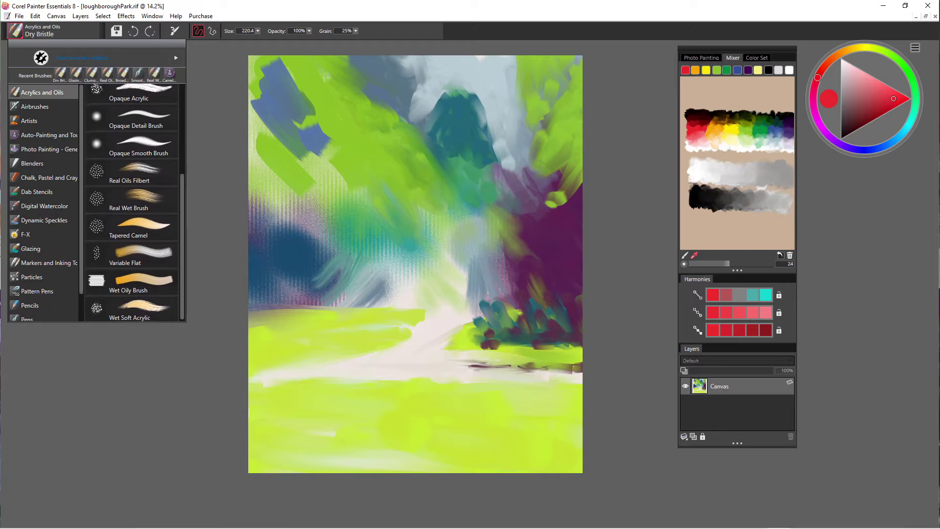
scroll(131, 201, "up", 2)
scroll(131, 202, "down", 2)
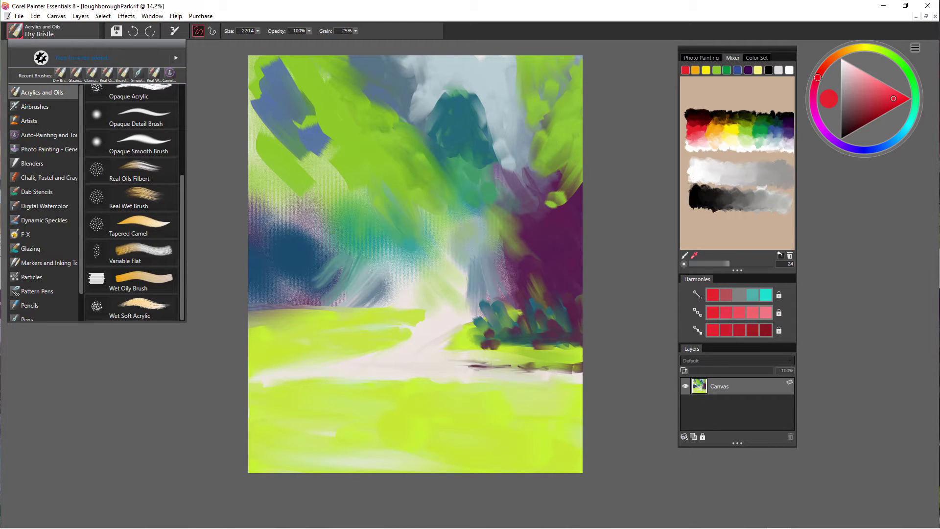
left_click(102, 280)
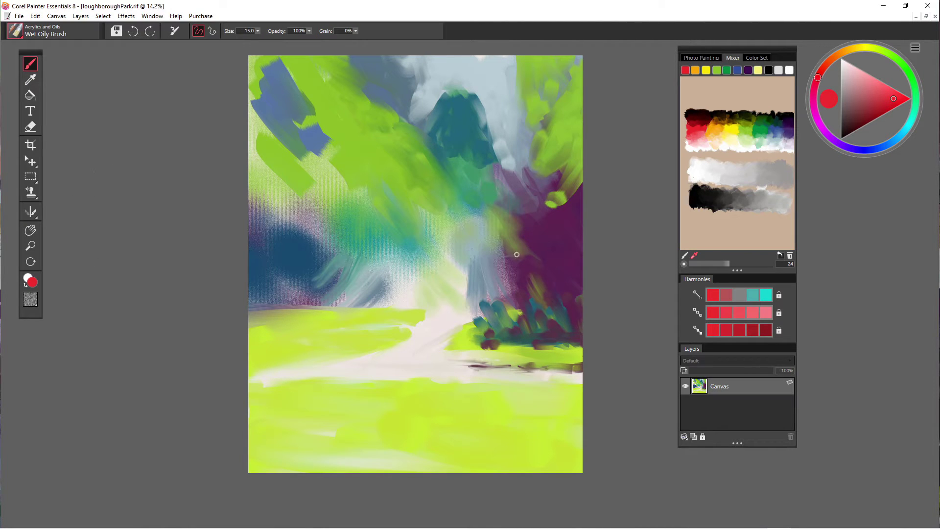
left_click_drag(557, 236, 549, 227)
Set the brush size to 142.4 and paint bright yellow strokes across the upper part of the foreground grass
left_click(257, 31)
mouse_move(248, 41)
left_mouse_down()
mouse_move(297, 41)
mouse_move(282, 40)
left_mouse_up()
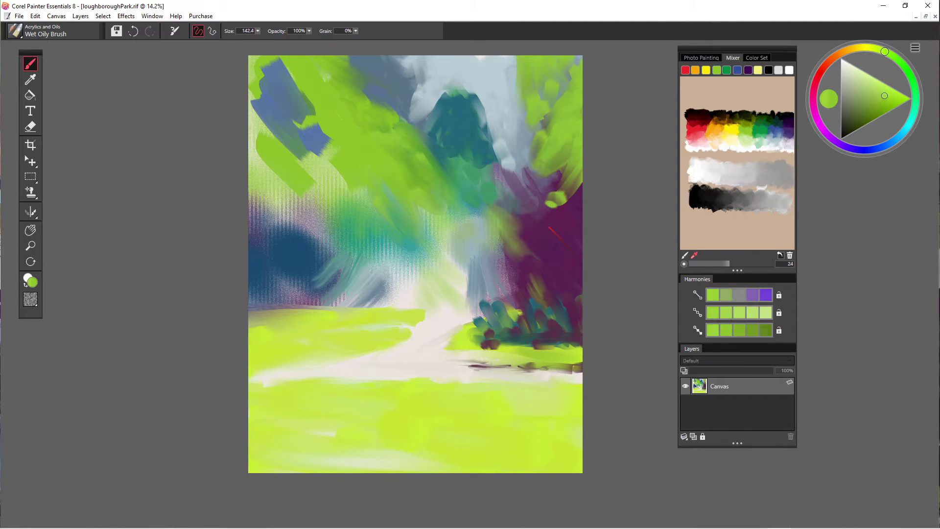
left_click_drag(886, 51, 871, 48)
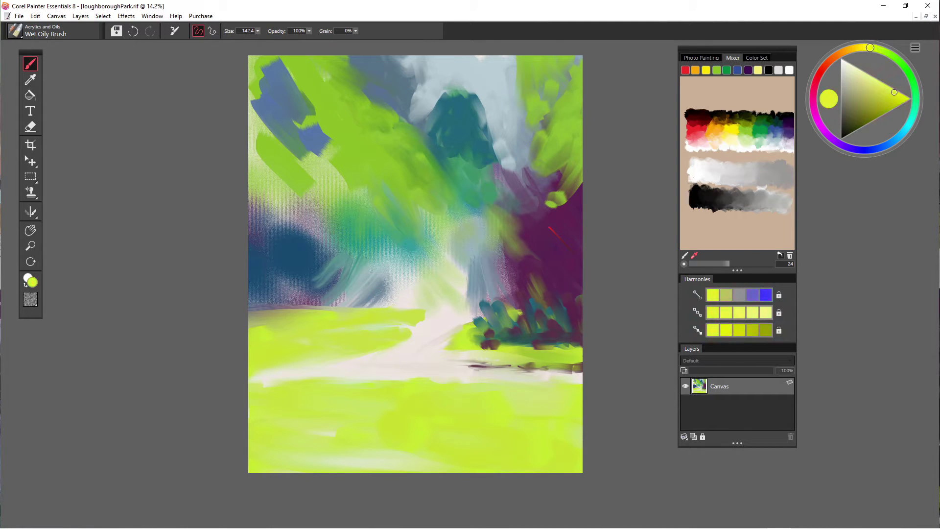
left_click(900, 96)
left_click_drag(487, 390, 542, 394)
left_click_drag(458, 392, 604, 395)
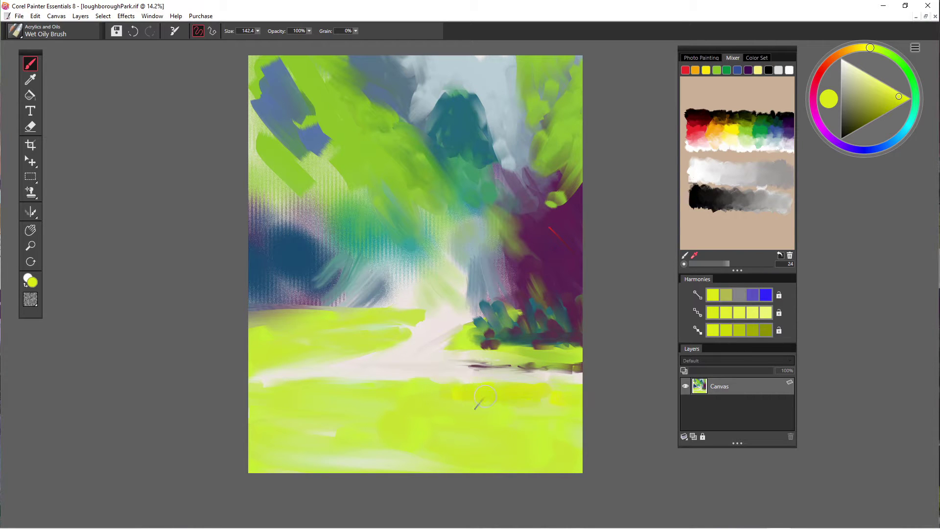
Dab more bright yellow along the edge of the foreground grass just below the pale path
scroll(523, 394, "up", 10)
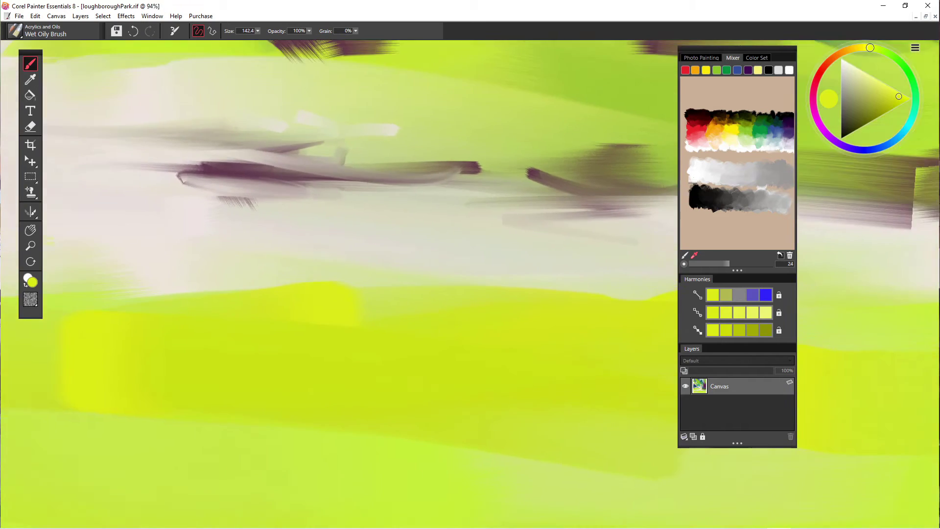
scroll(522, 394, "down", 5)
scroll(509, 416, "up", 2)
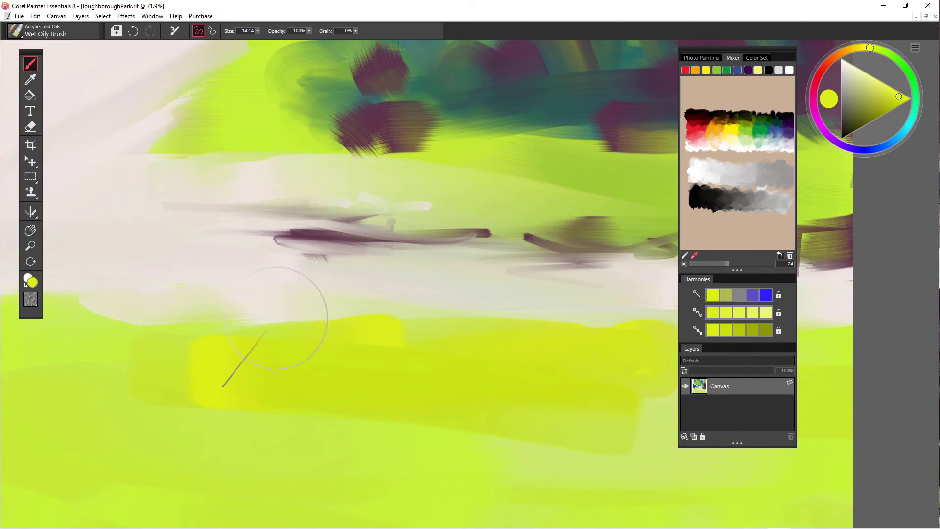
left_click_drag(329, 334, 399, 330)
left_click_drag(238, 326, 184, 327)
left_click_drag(112, 344, 149, 357)
left_click_drag(172, 362, 215, 363)
Try dark olive strokes across the foreground grass and undo them
left_click(858, 113)
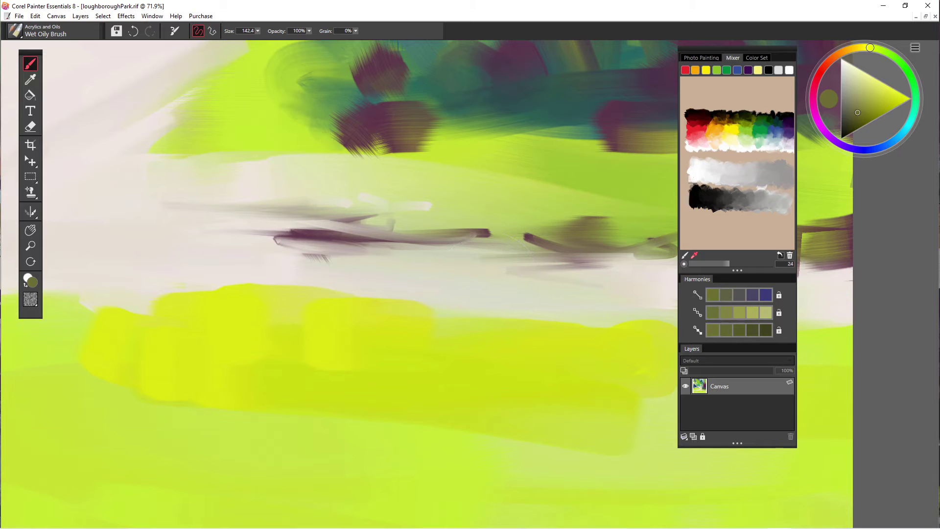
mouse_move(81, 379)
left_mouse_down()
mouse_move(206, 386)
mouse_move(234, 398)
mouse_move(367, 399)
mouse_move(378, 409)
mouse_move(276, 433)
mouse_move(289, 439)
left_mouse_up()
left_click_drag(335, 444, 358, 445)
scroll(355, 428, "down", 5)
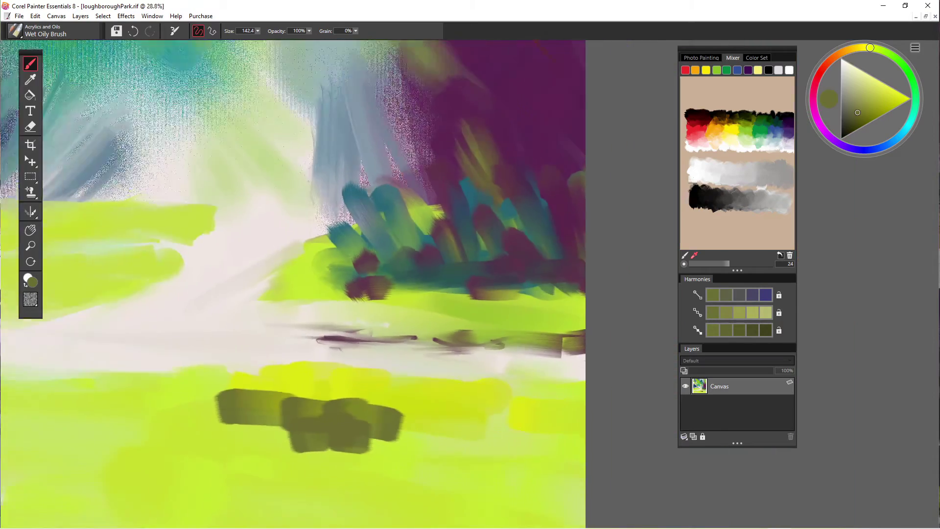
scroll(355, 429, "up", 2)
left_click_drag(354, 428, 381, 353)
scroll(326, 369, "down", 1)
key("ctrl+z")
key("ctrl+z")
key("ctrl+z")
key("ctrl+z")
key("ctrl+z")
key("ctrl+z")
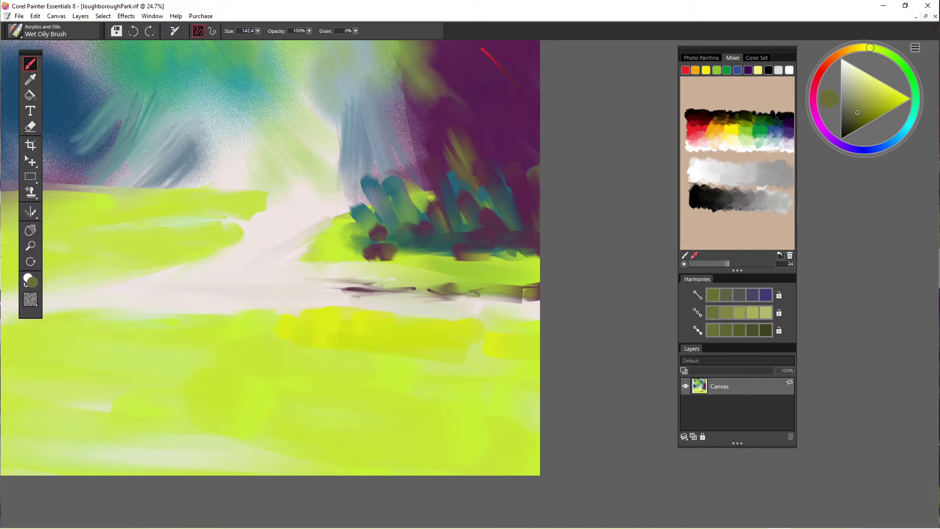
Paint slightly darker yellow-green strokes over the yellow band at the top of the foreground grass
left_click(891, 100)
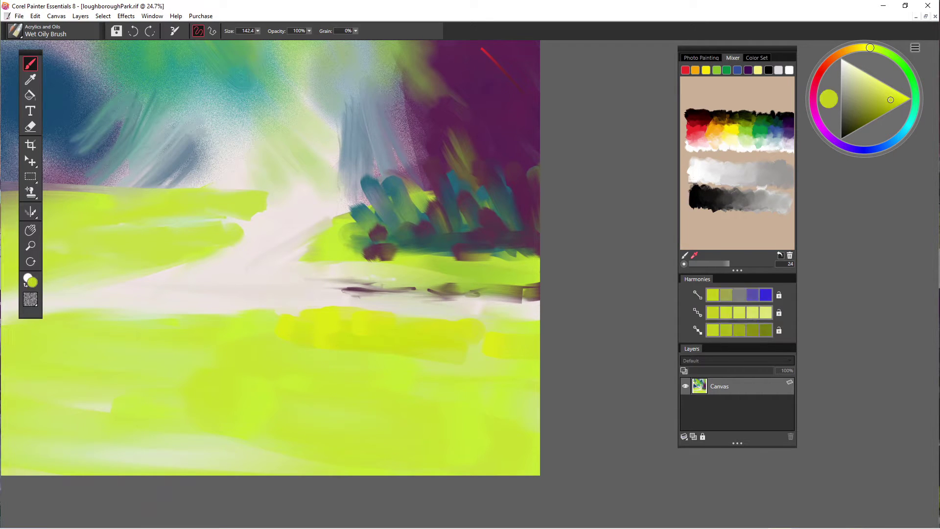
left_click_drag(214, 327, 342, 337)
mouse_move(276, 323)
left_mouse_down()
mouse_move(370, 329)
mouse_move(327, 333)
mouse_move(314, 323)
left_mouse_up()
Blend brighter yellow strokes across the full width of the upper foreground grass
left_click(902, 98)
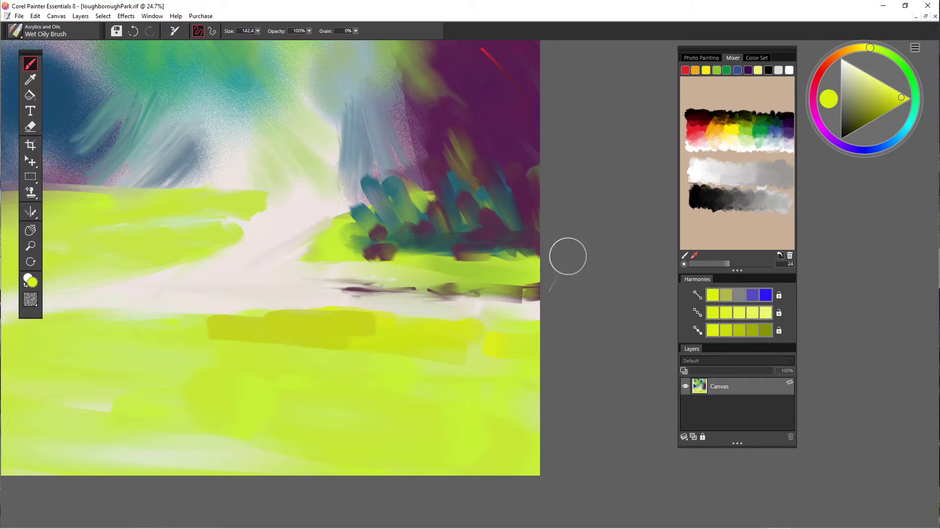
left_click_drag(381, 333, 366, 343)
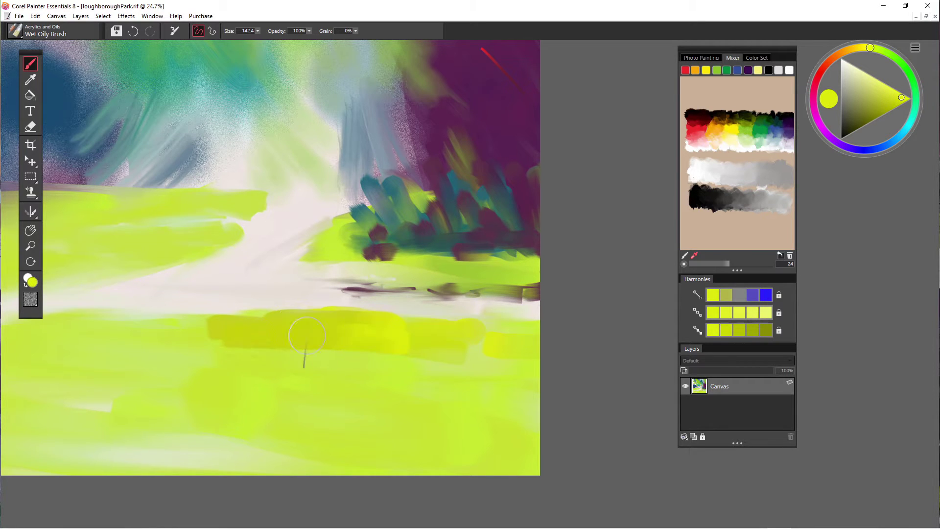
mouse_move(262, 334)
left_mouse_down()
mouse_move(139, 335)
mouse_move(245, 337)
left_mouse_up()
mouse_move(109, 338)
left_mouse_down()
mouse_move(245, 338)
mouse_move(321, 357)
left_mouse_up()
left_click_drag(246, 363, 370, 366)
left_click_drag(301, 350, 427, 353)
left_click_drag(420, 354, 537, 360)
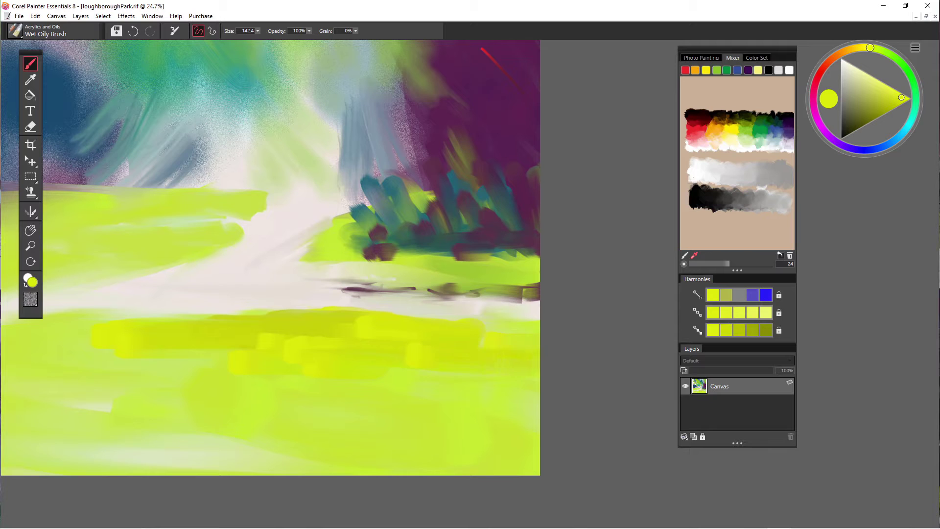
left_click_drag(469, 331, 563, 336)
left_click_drag(258, 348, 70, 363)
left_click_drag(120, 341, 2, 317)
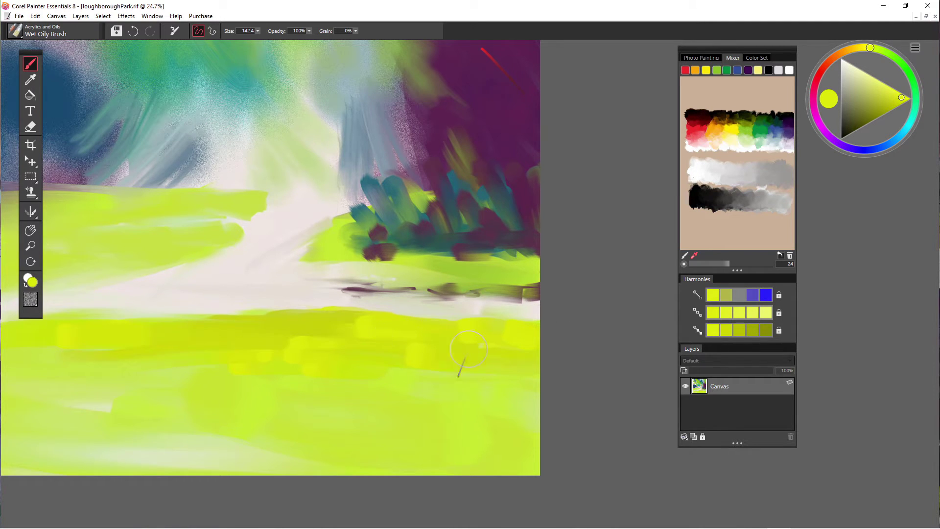
Pick a pale greyish pink, set the brush size to 66.9, and paint a triangular roof outline beside the dark purple foliage
scroll(263, 319, "down", 3)
left_click_drag(357, 204, 525, 250)
scroll(375, 277, "up", 3)
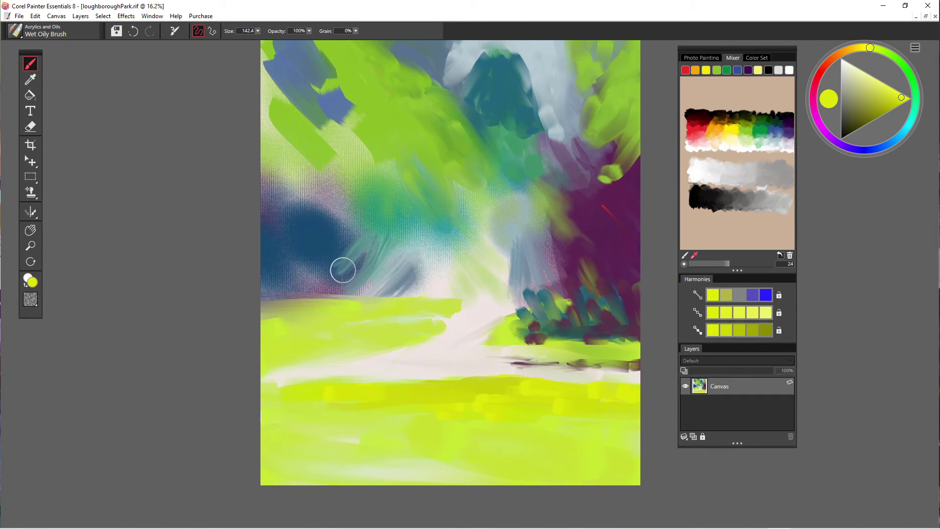
left_click(852, 88)
left_click(699, 140)
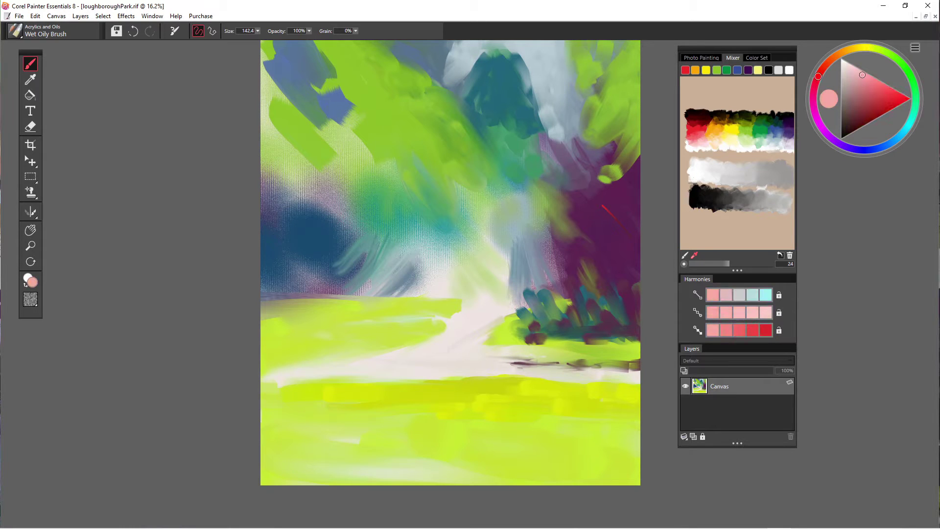
left_click_drag(863, 75, 847, 75)
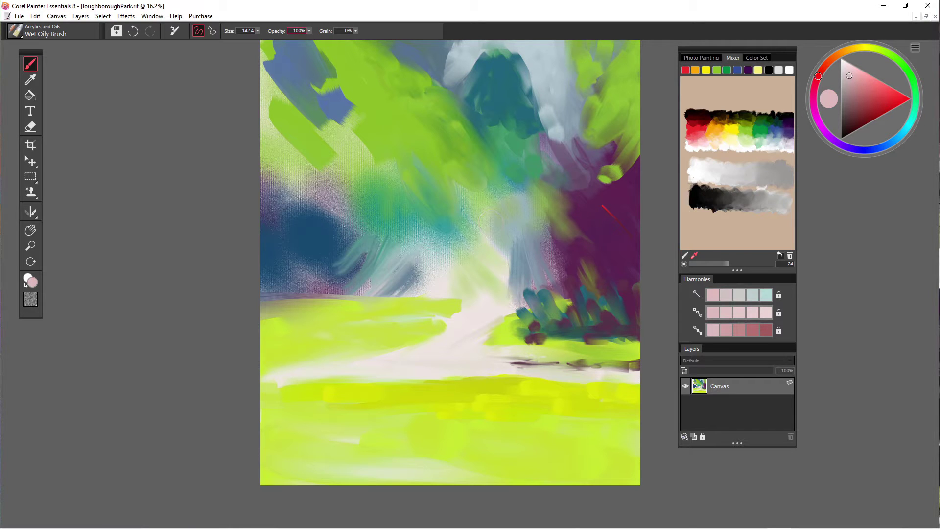
left_click(258, 31)
left_click(258, 40)
left_click_drag(261, 41, 269, 41)
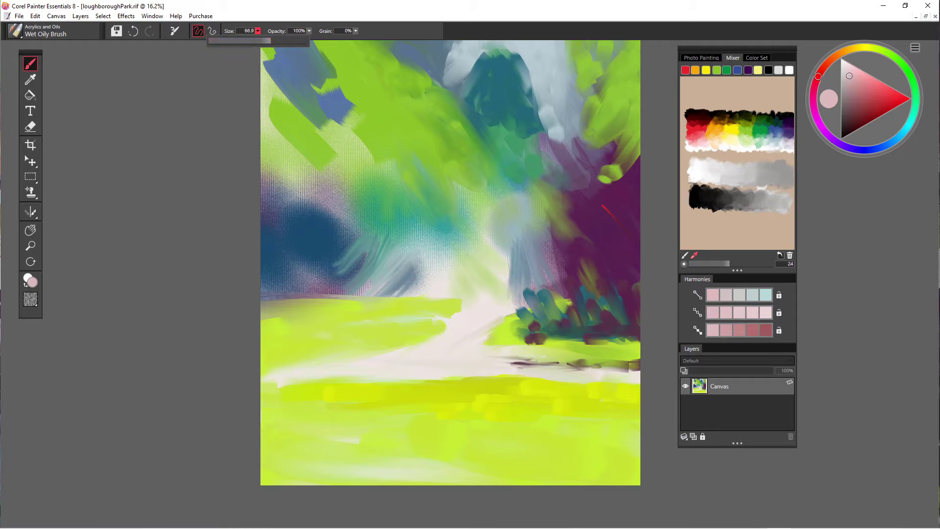
mouse_move(519, 203)
left_mouse_down()
mouse_move(567, 224)
mouse_move(511, 201)
mouse_move(546, 214)
mouse_move(518, 204)
left_mouse_up()
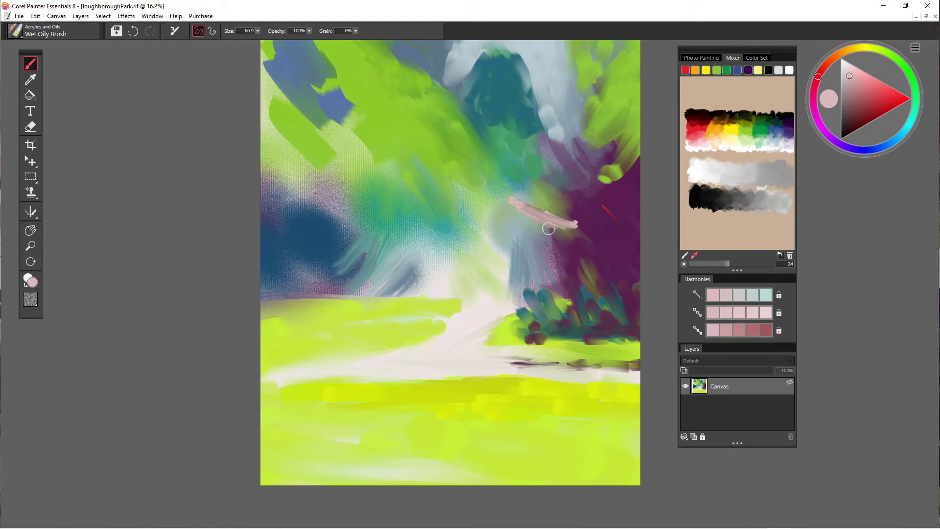
left_click_drag(573, 226, 476, 232)
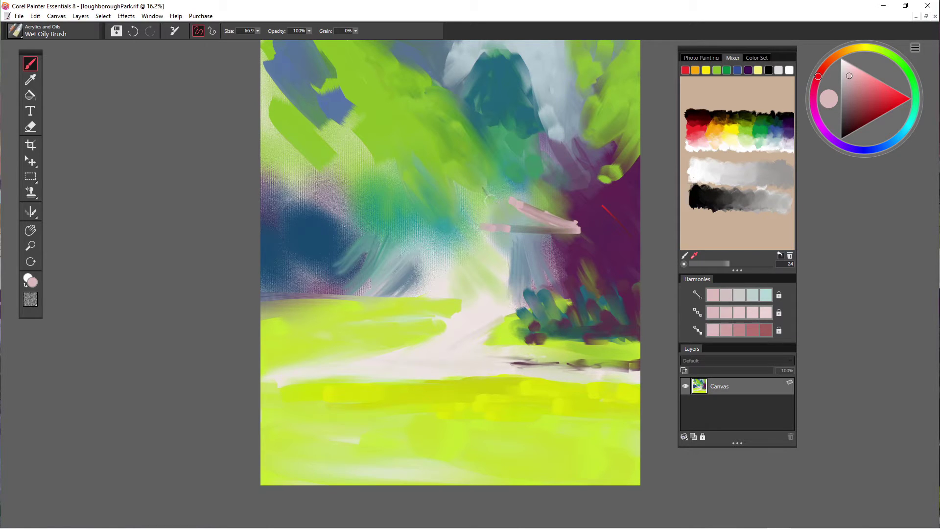
left_click_drag(507, 198, 457, 231)
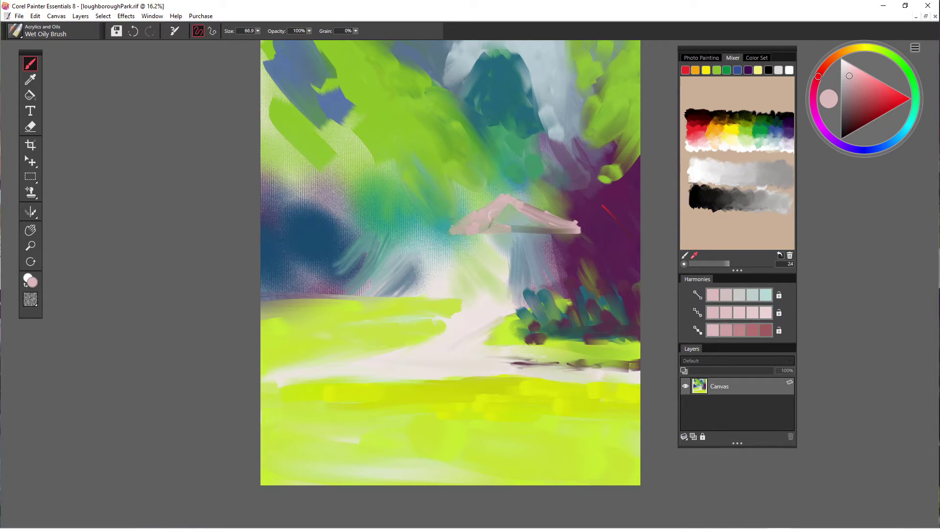
Enlarge the brush to 99.9 and fill the inside of the roof with pale pink
key("bracketright")
key("bracketright")
mouse_move(502, 213)
left_mouse_down()
mouse_move(558, 226)
mouse_move(496, 223)
left_mouse_up()
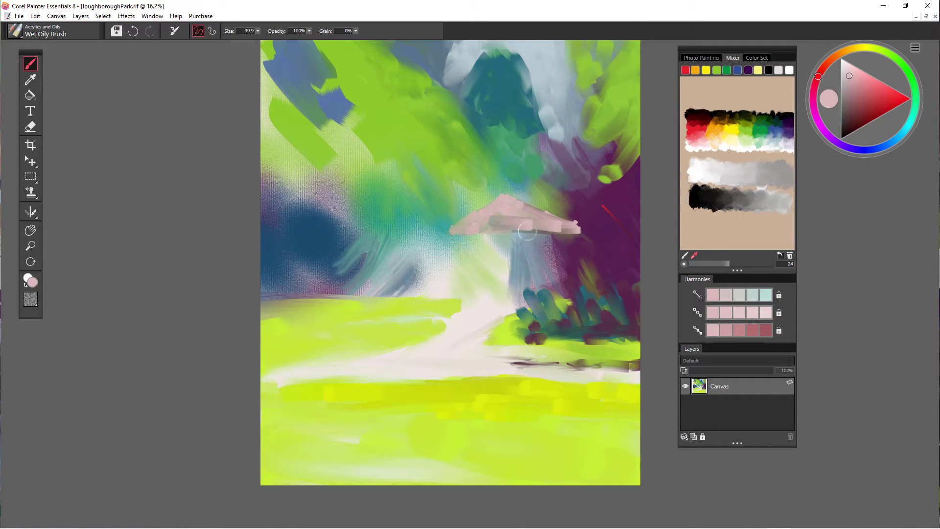
Shade the roof with muted red on its right slope, pale pink at the ridge, and near-white pink on its left slope
left_click(627, 261, "alt")
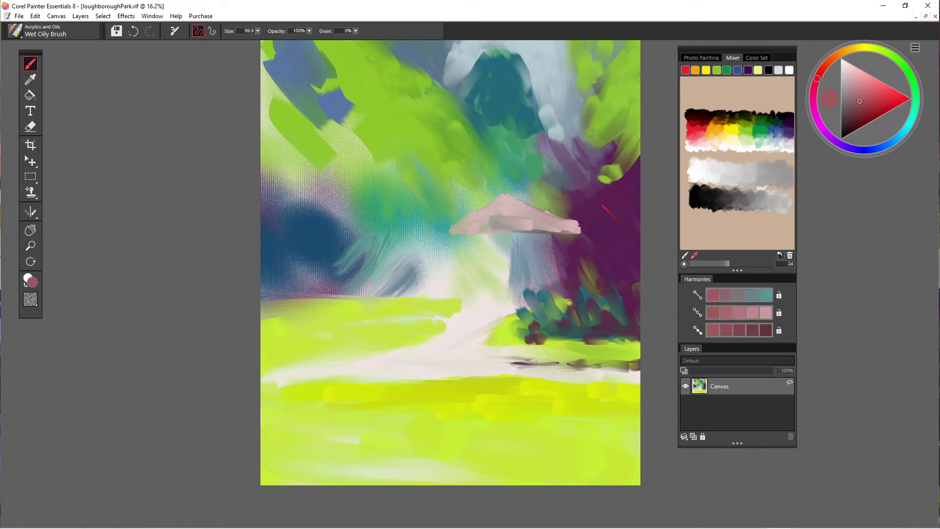
mouse_move(518, 201)
left_mouse_down()
mouse_move(561, 219)
mouse_move(504, 196)
mouse_move(570, 227)
left_mouse_up()
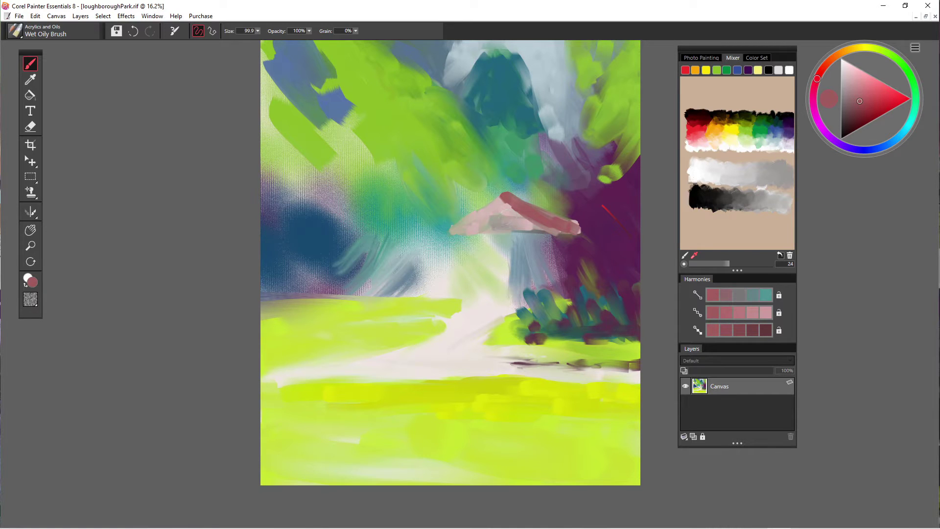
left_click(504, 202, "alt")
left_click_drag(505, 199, 529, 220)
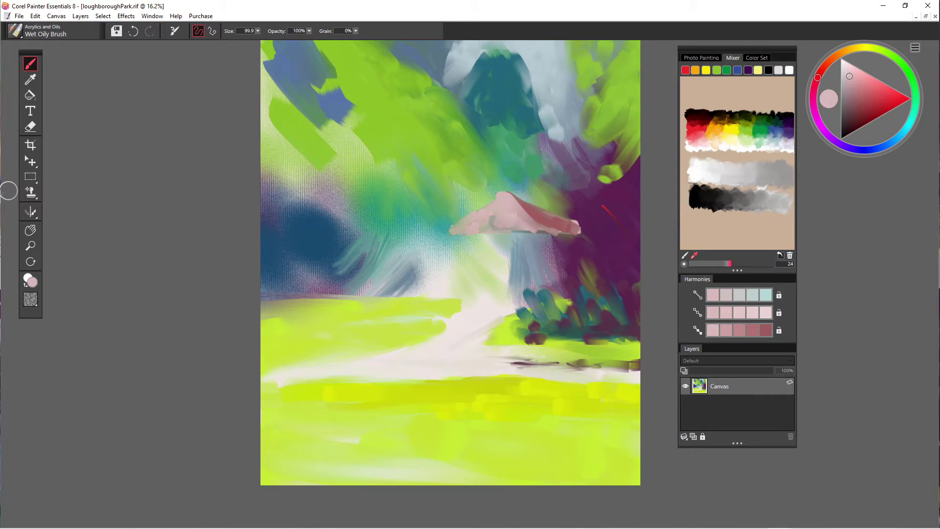
left_click(845, 66)
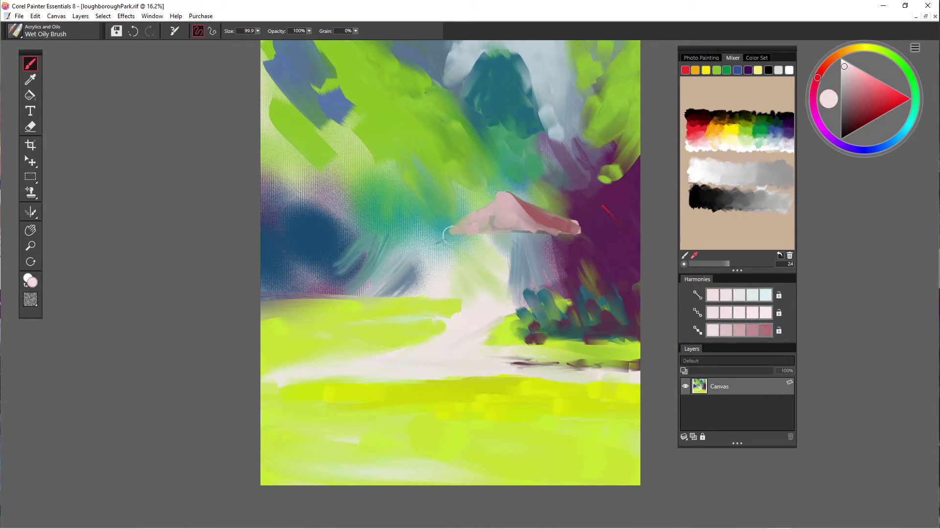
mouse_move(493, 196)
left_mouse_down()
mouse_move(465, 225)
mouse_move(492, 199)
left_mouse_up()
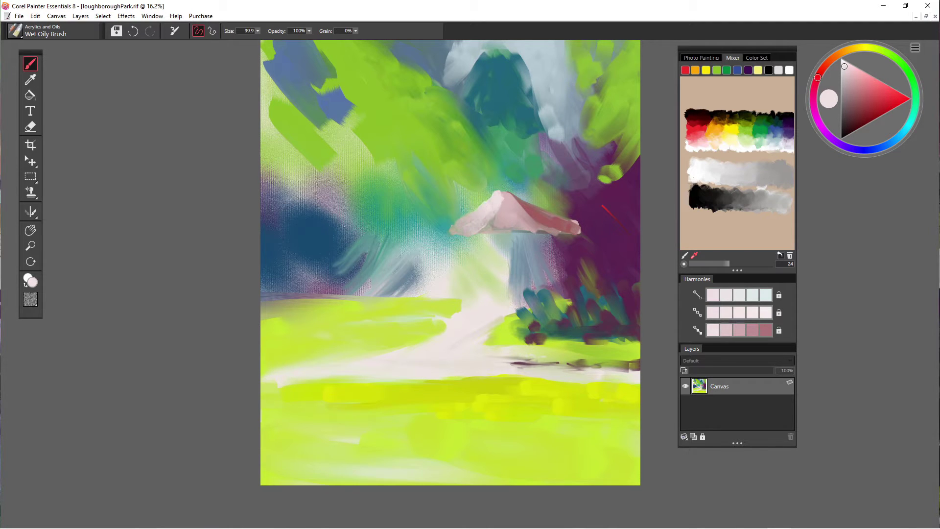
Trim the roof edges with sampled foliage green above and dark purple around its right end, extending the purple down to the bushes
left_click(488, 184, "alt")
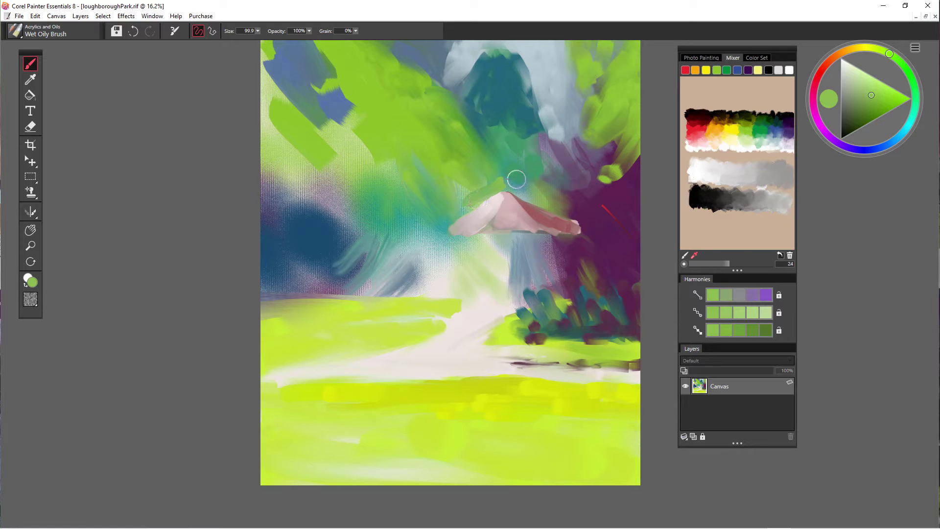
mouse_move(487, 194)
left_mouse_down()
mouse_move(482, 147)
mouse_move(432, 186)
mouse_move(467, 149)
mouse_move(483, 206)
mouse_move(500, 179)
mouse_move(545, 204)
mouse_move(521, 183)
left_mouse_up()
left_click(575, 210, "alt")
mouse_move(575, 210)
left_mouse_down()
mouse_move(578, 229)
mouse_move(559, 223)
mouse_move(568, 243)
mouse_move(556, 240)
mouse_move(559, 221)
mouse_move(567, 231)
mouse_move(570, 221)
left_mouse_up()
left_click(548, 220, "alt")
left_click(581, 223, "alt")
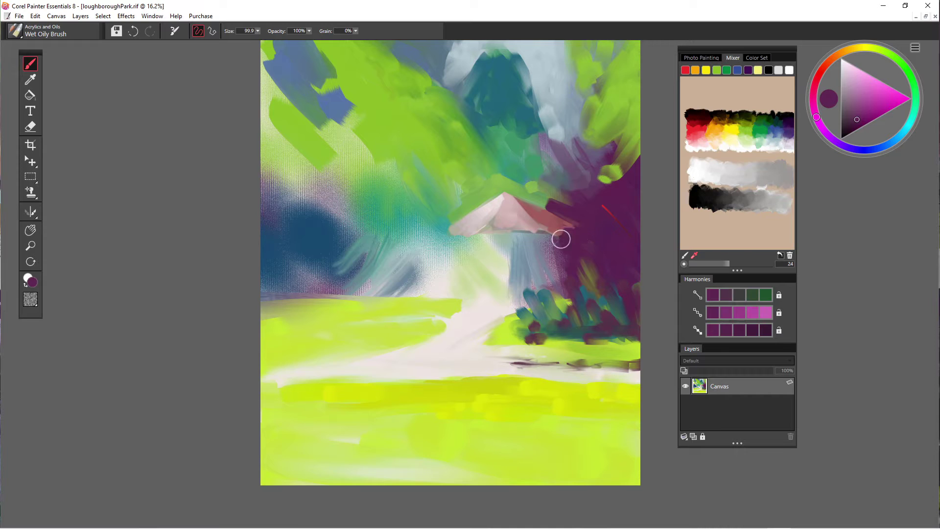
mouse_move(565, 289)
left_mouse_down()
mouse_move(555, 261)
mouse_move(569, 266)
mouse_move(571, 252)
mouse_move(545, 288)
left_mouse_up()
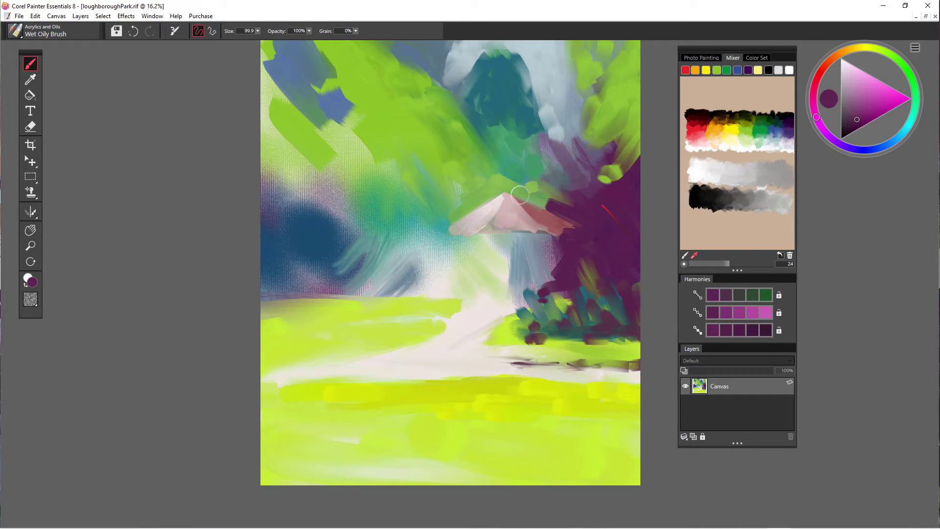
Set the brush size to 36.6 and paint a thin dark purple line along the roof's lower edge
left_click(445, 233)
mouse_move(258, 31)
left_mouse_down()
mouse_move(277, 37)
mouse_move(242, 40)
left_mouse_up()
left_click_drag(528, 231, 492, 232)
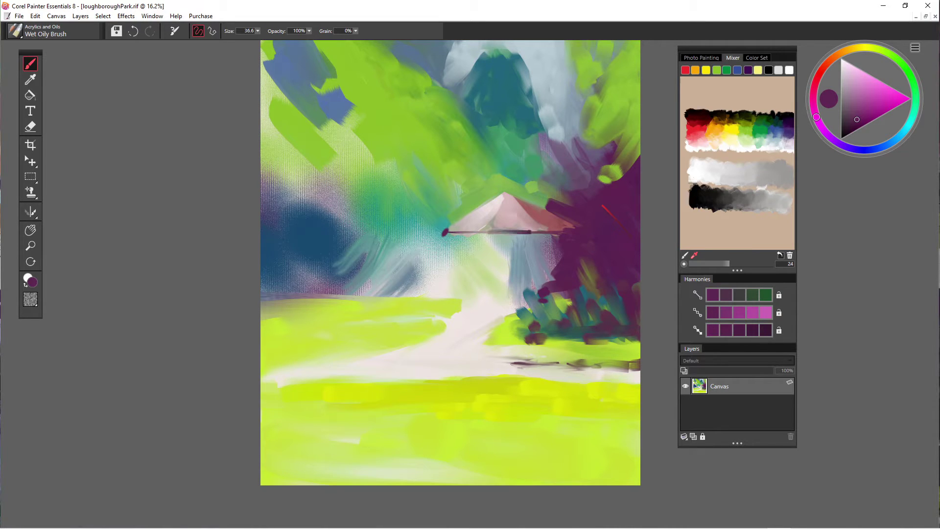
Paint the dark purple beam under the roof and six thin vertical posts below it, reducing the brush size to 29.6
mouse_move(556, 232)
left_mouse_down()
mouse_move(486, 238)
mouse_move(551, 239)
left_mouse_up()
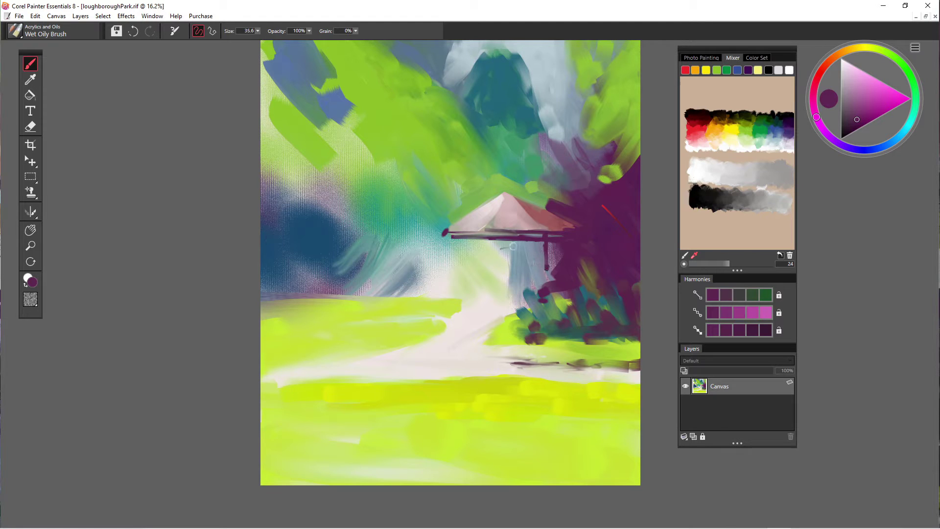
key("[")
left_click_drag(527, 232, 528, 270)
left_click_drag(484, 235, 484, 265)
left_click_drag(484, 231, 484, 270)
left_click_drag(468, 231, 468, 270)
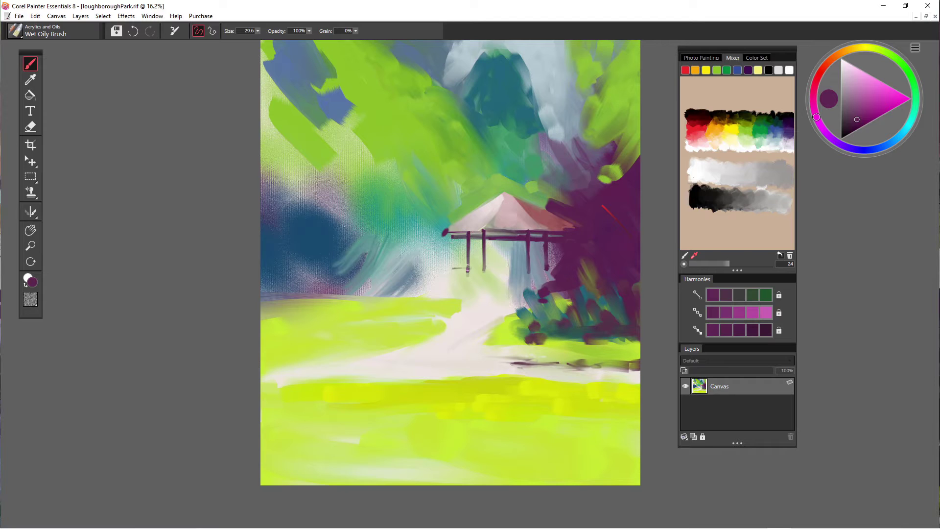
left_click_drag(443, 230, 447, 264)
left_click_drag(451, 233, 437, 270)
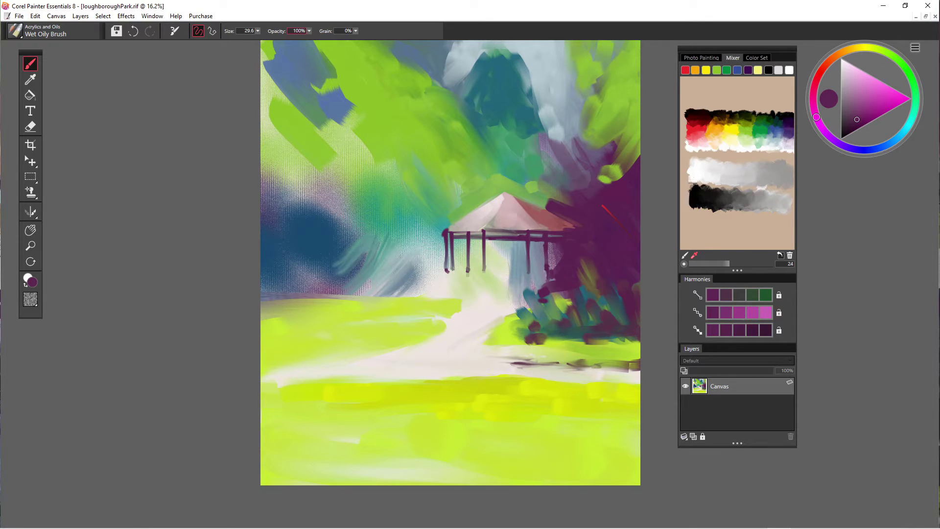
Set the brush size to 135.8 and paint rounded bushes across the base of the posts in dark purple and muted teal
left_click(258, 31)
left_click_drag(260, 40, 282, 40)
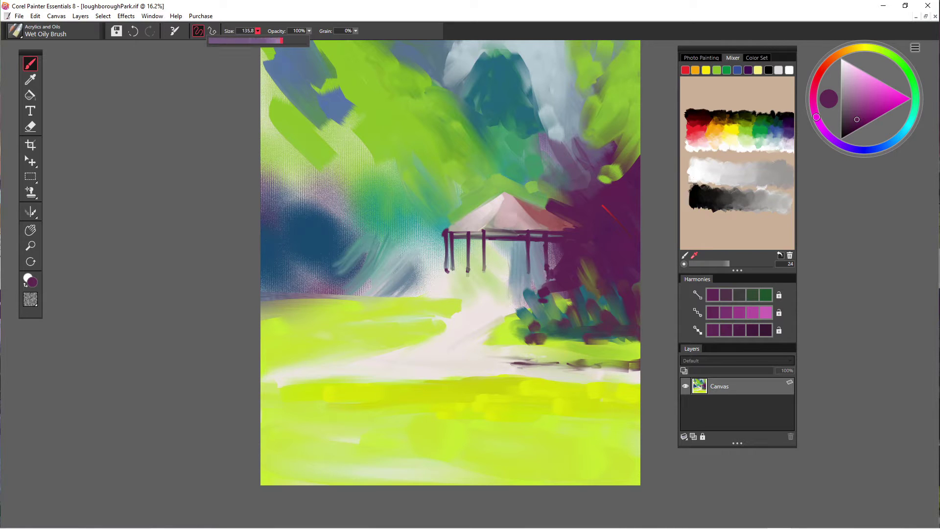
mouse_move(556, 278)
left_mouse_down()
mouse_move(529, 293)
mouse_move(510, 280)
mouse_move(495, 289)
left_mouse_up()
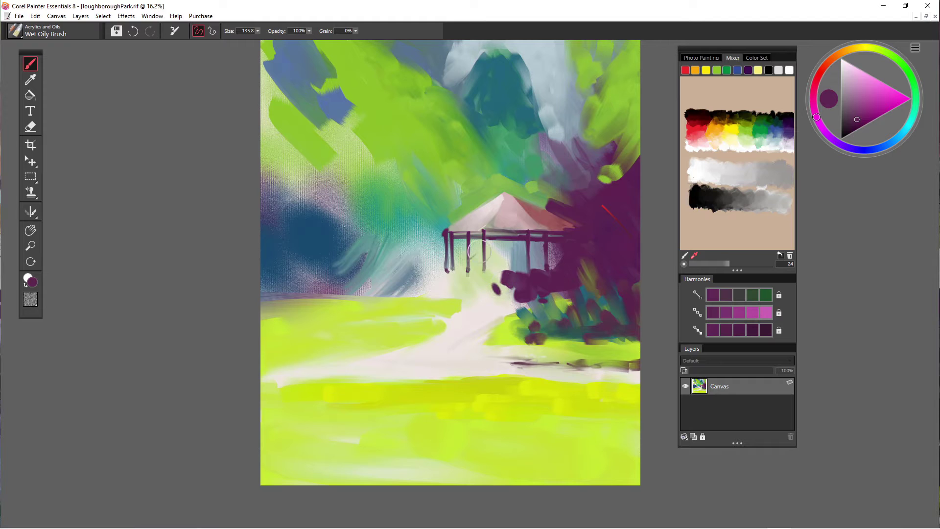
left_click(464, 283)
left_click(902, 133)
mouse_move(505, 289)
left_mouse_down()
mouse_move(510, 300)
mouse_move(559, 283)
mouse_move(502, 283)
mouse_move(474, 300)
mouse_move(450, 289)
mouse_move(455, 278)
mouse_move(486, 281)
mouse_move(504, 269)
mouse_move(542, 325)
left_mouse_up()
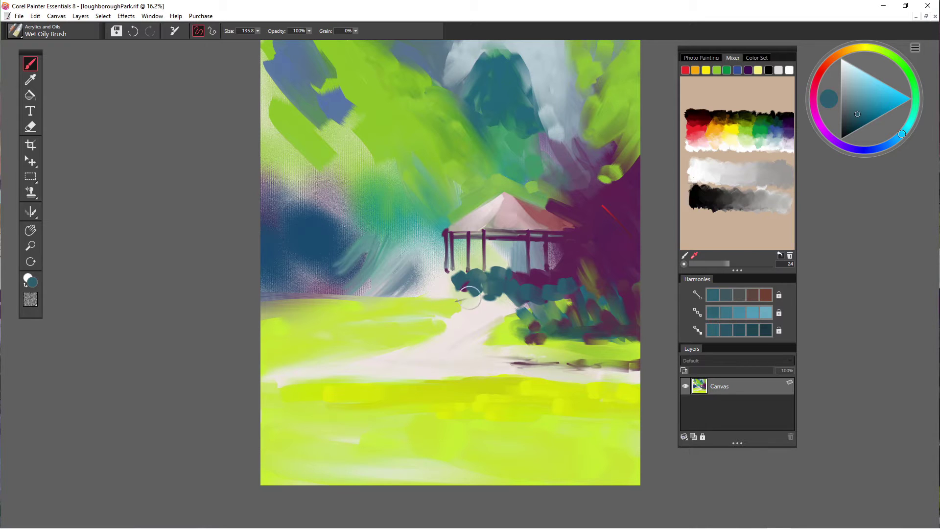
mouse_move(478, 288)
left_mouse_down()
mouse_move(456, 290)
mouse_move(453, 276)
mouse_move(447, 285)
mouse_move(458, 270)
mouse_move(537, 283)
left_mouse_up()
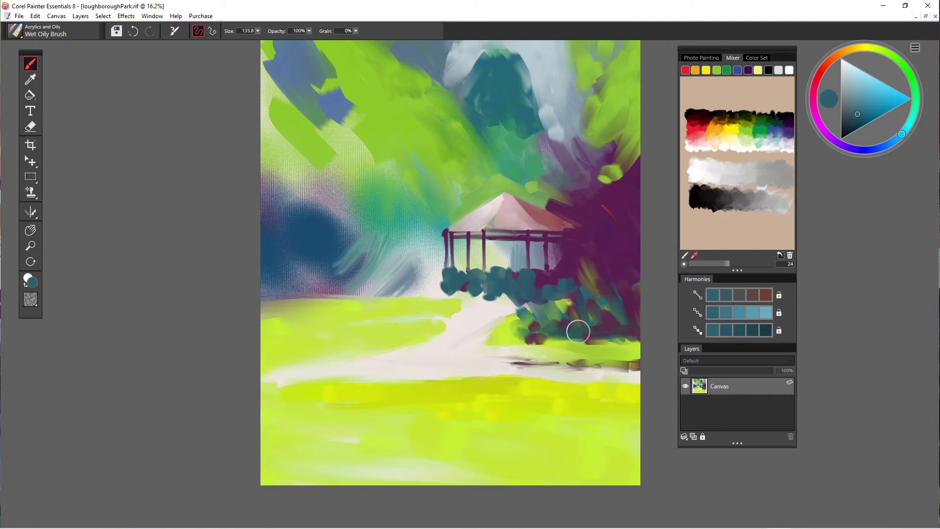
Paint a pale grey patch below the teal bushes and a bright red flower band beneath it
mouse_move(460, 289)
left_mouse_down()
mouse_move(463, 297)
mouse_move(507, 297)
mouse_move(455, 298)
mouse_move(474, 298)
mouse_move(434, 312)
mouse_move(529, 308)
mouse_move(513, 297)
mouse_move(432, 310)
left_mouse_up()
left_click(412, 292, "alt")
left_click(685, 70)
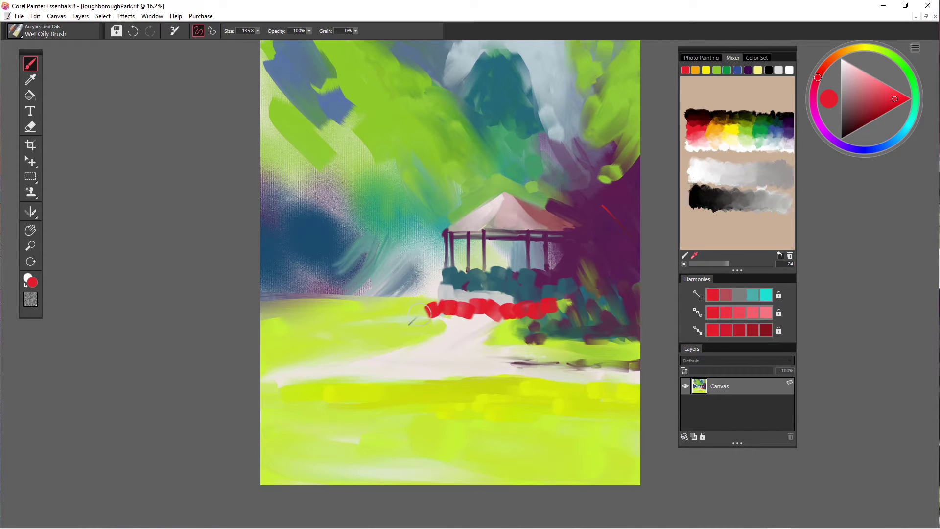
left_click(415, 310)
Set the brush size to 37.4 and trim the red flower band's lower edge with sampled yellow-green from the lawn
left_click(257, 31)
left_click_drag(281, 41, 236, 41)
left_click(258, 31)
left_click_drag(239, 41, 260, 41)
left_click(409, 323, "alt")
mouse_move(410, 314)
left_mouse_down()
mouse_move(485, 314)
mouse_move(435, 316)
left_mouse_up()
mouse_move(494, 315)
left_mouse_down()
mouse_move(523, 317)
mouse_move(476, 313)
mouse_move(532, 313)
mouse_move(522, 327)
mouse_move(553, 312)
mouse_move(542, 315)
left_mouse_up()
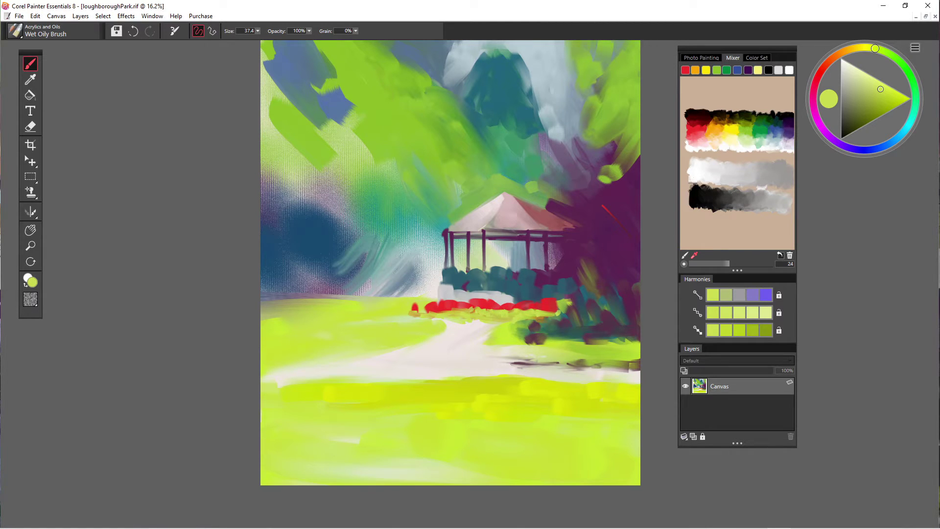
Sample the dark purple foliage and paint a broken shadow line along the flower bed's lower edge
left_click(574, 258, "alt")
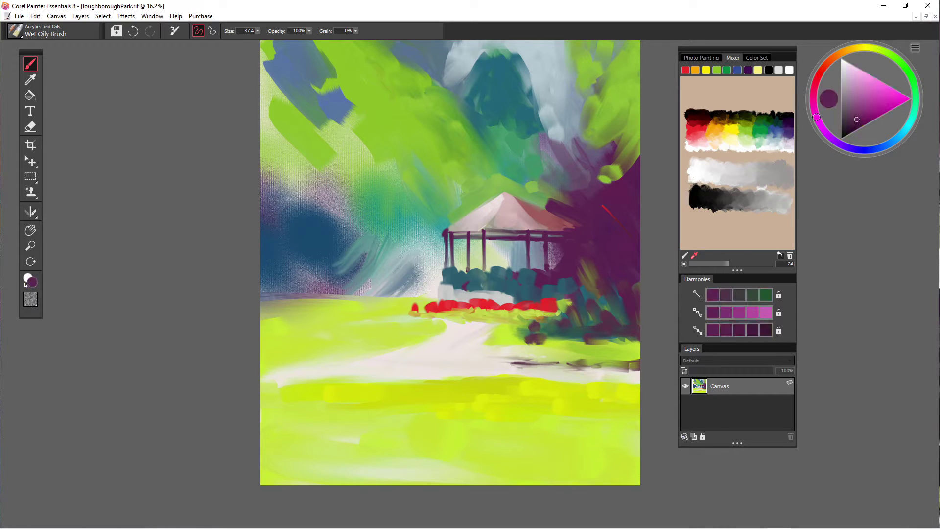
mouse_move(530, 321)
left_mouse_down()
mouse_move(489, 324)
mouse_move(544, 326)
mouse_move(424, 326)
mouse_move(434, 320)
mouse_move(417, 329)
mouse_move(495, 322)
left_mouse_up()
left_click(463, 325)
left_click(449, 327)
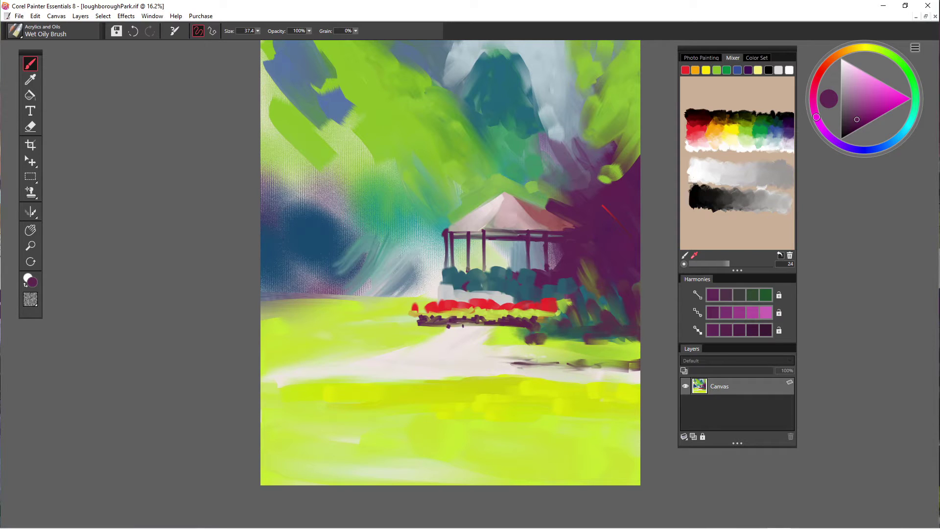
Mix a very pale cream and dab small flowers between the yellow-green strip and the purple shadow line
left_click(859, 48)
left_click(886, 86)
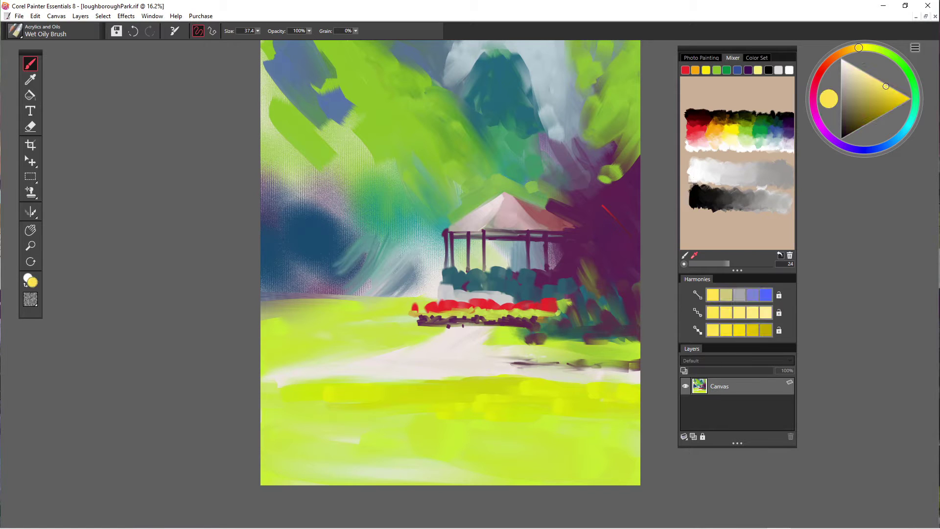
left_click(860, 75)
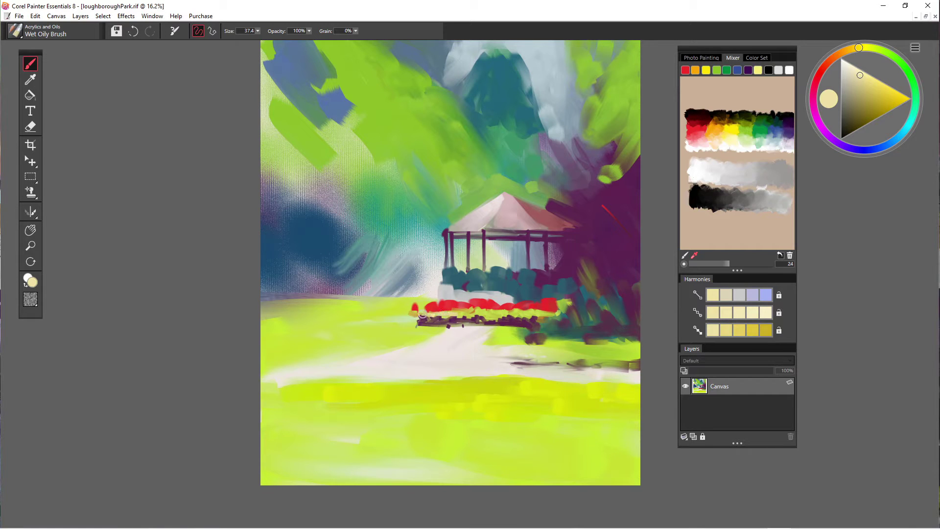
left_click(848, 68)
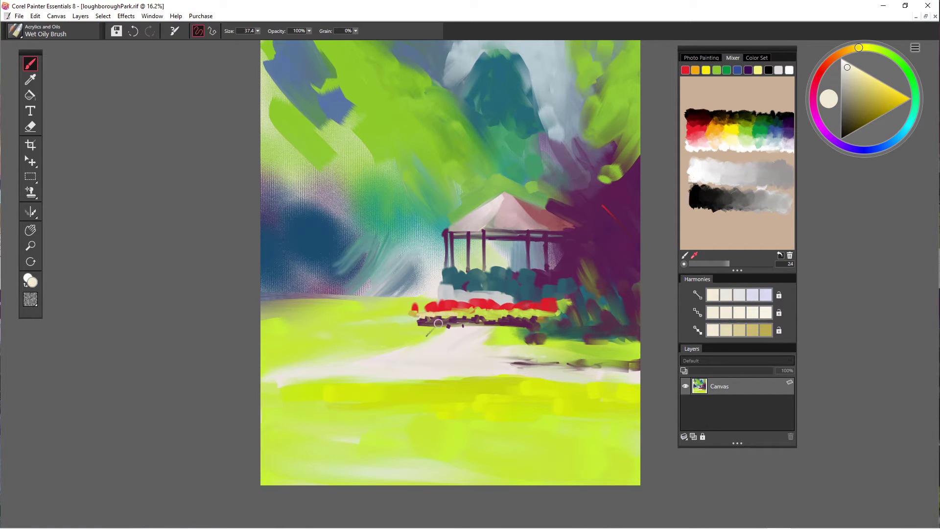
left_click_drag(423, 317, 476, 312)
Choose a soft pink and paint highlights over the left part of the red flower band
left_click(698, 136)
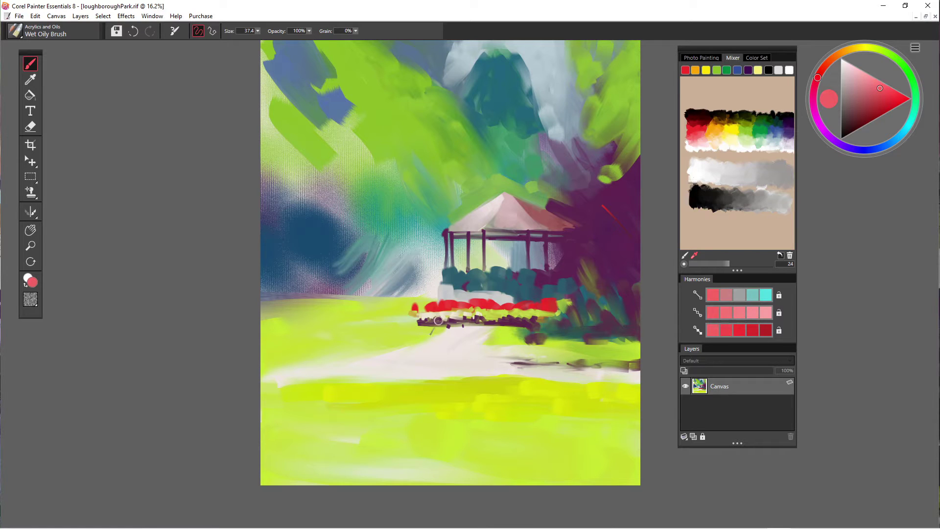
left_click(865, 79)
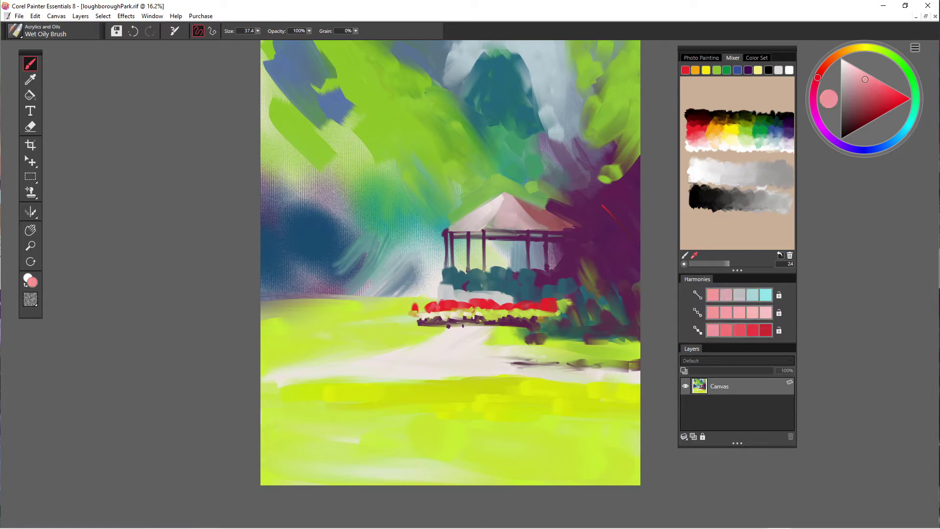
mouse_move(439, 307)
left_mouse_down()
mouse_move(430, 308)
mouse_move(454, 312)
mouse_move(460, 303)
left_mouse_up()
left_click(424, 310)
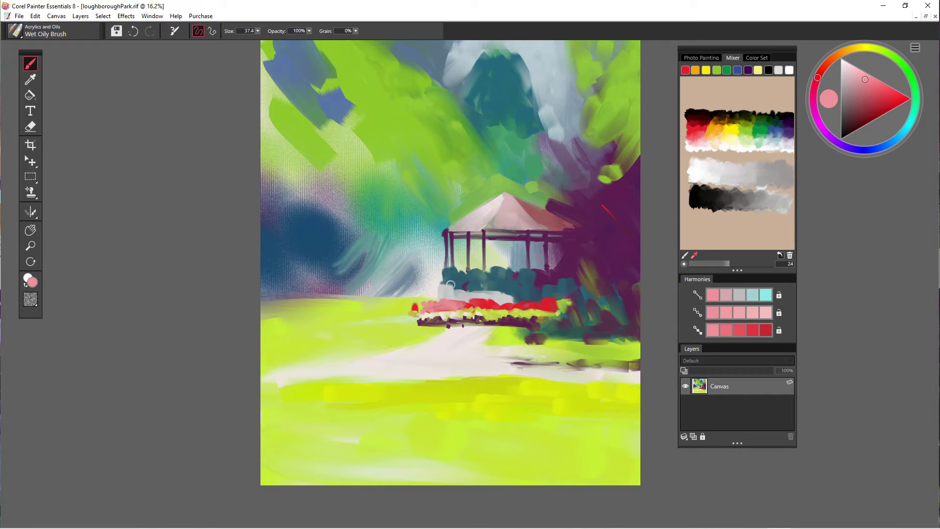
Dab ochre-orange flowers along the red band's lower edge, and add sampled dark purple shadows beneath them
left_click(847, 50)
left_click_drag(865, 79, 871, 103)
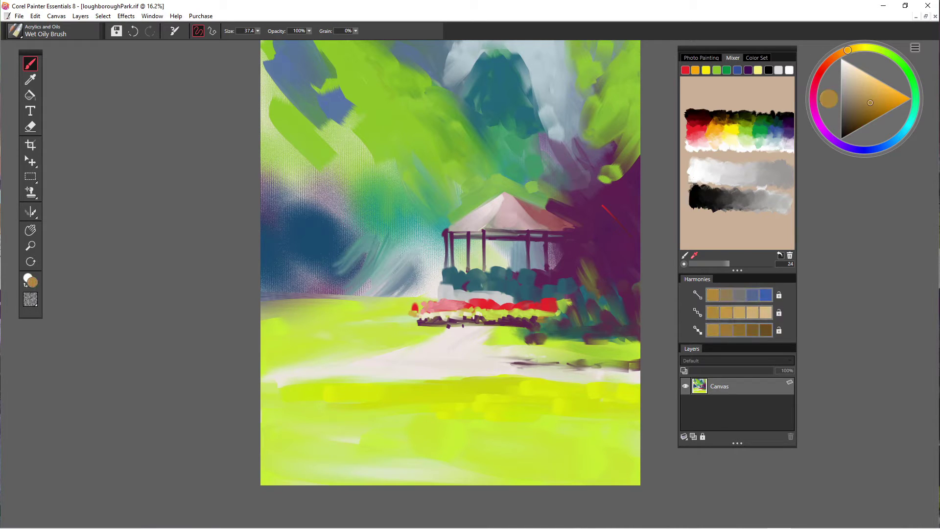
left_click(415, 308)
left_click(422, 312)
left_click(888, 107)
left_click(425, 310)
left_click(431, 309)
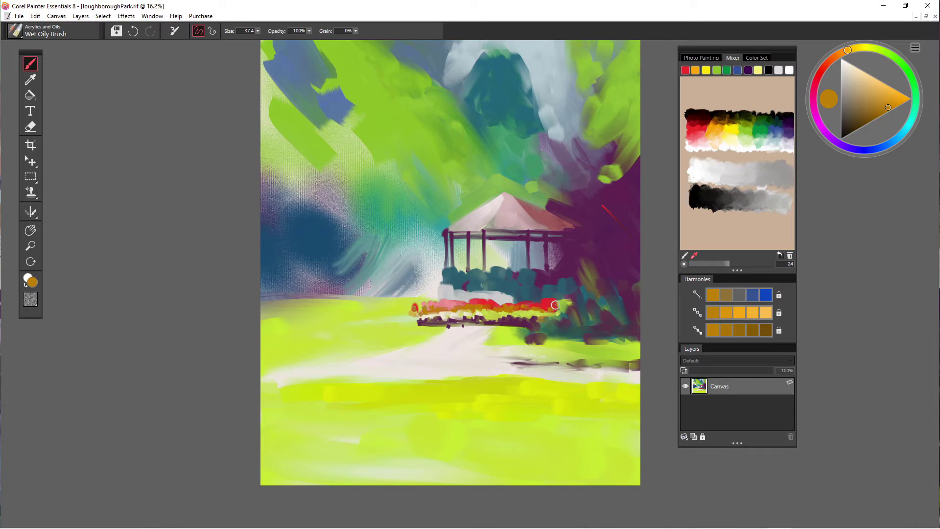
left_click(526, 275, "alt")
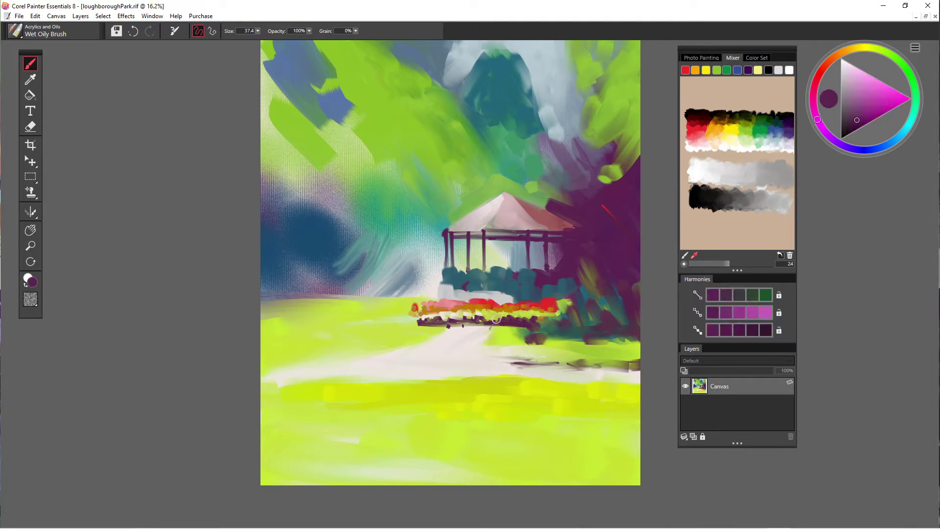
left_click_drag(521, 309, 535, 309)
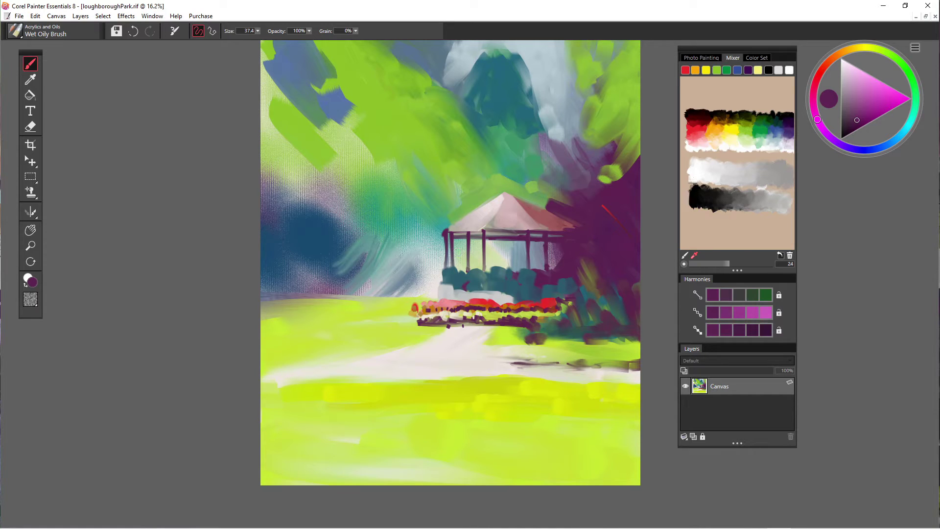
Sample the flower pink, shift it to a stronger pinkish red, and dab it over the left end of the flower band
left_click(447, 304, "alt")
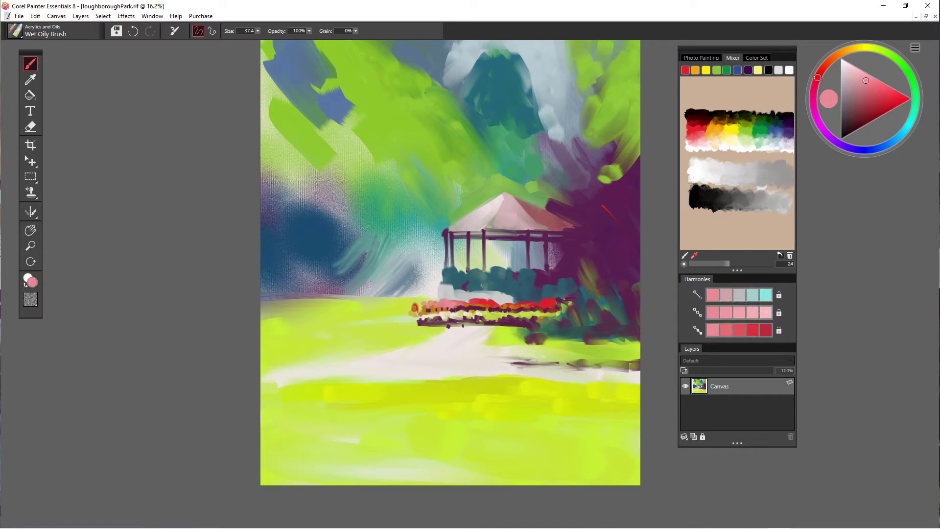
left_click_drag(866, 81, 881, 81)
left_click_drag(818, 77, 832, 59)
mouse_move(882, 81)
left_mouse_down()
mouse_move(895, 90)
mouse_move(890, 98)
left_mouse_up()
left_click_drag(805, 82, 791, 105)
left_click_drag(851, 79, 879, 71)
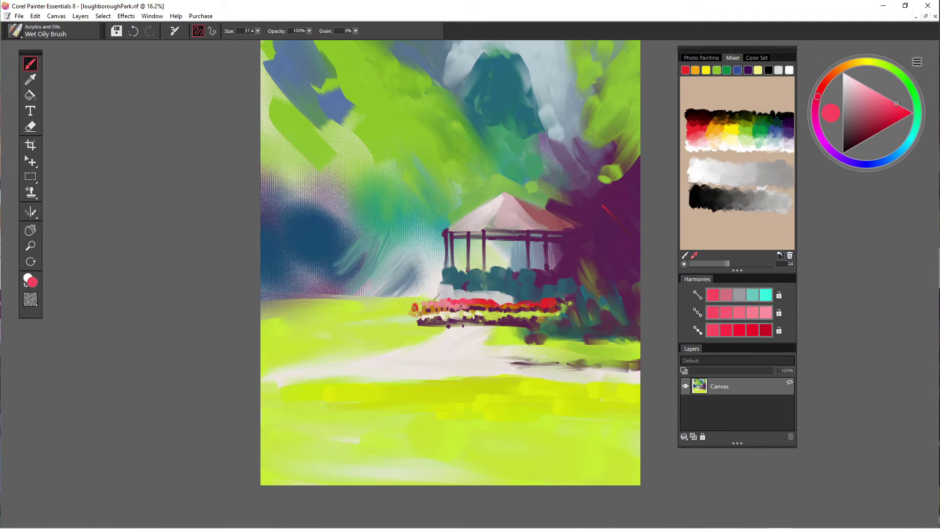
left_click(444, 302)
Sample near-white and paint a railing with short vertical strokes along the top of the teal bushes
left_click(428, 267, "alt")
left_click_drag(521, 270, 493, 269)
left_click(528, 269)
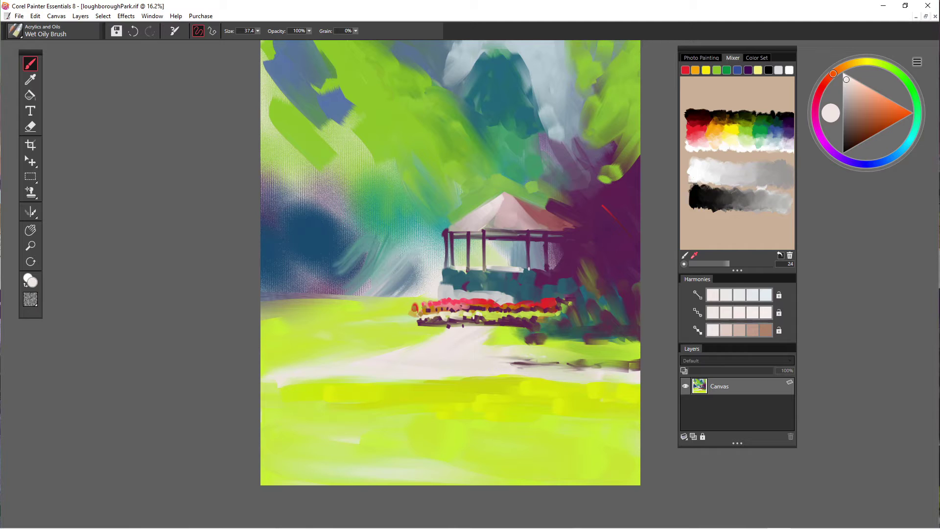
mouse_move(518, 271)
left_mouse_down()
mouse_move(462, 279)
mouse_move(454, 271)
mouse_move(530, 280)
left_mouse_up()
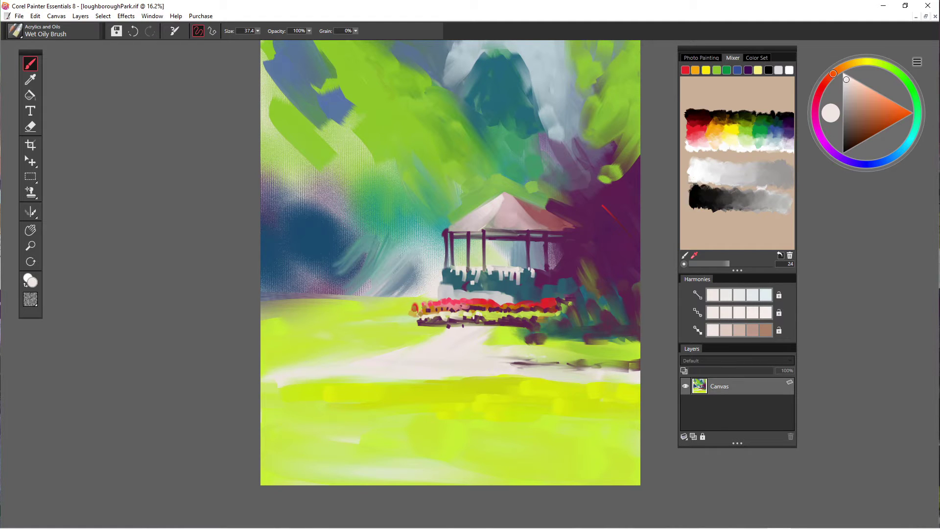
Set the brush size to 150.0 and paint near-white clouds in the sky around the distant teal tree
left_click(258, 31)
left_click_drag(259, 41, 285, 41)
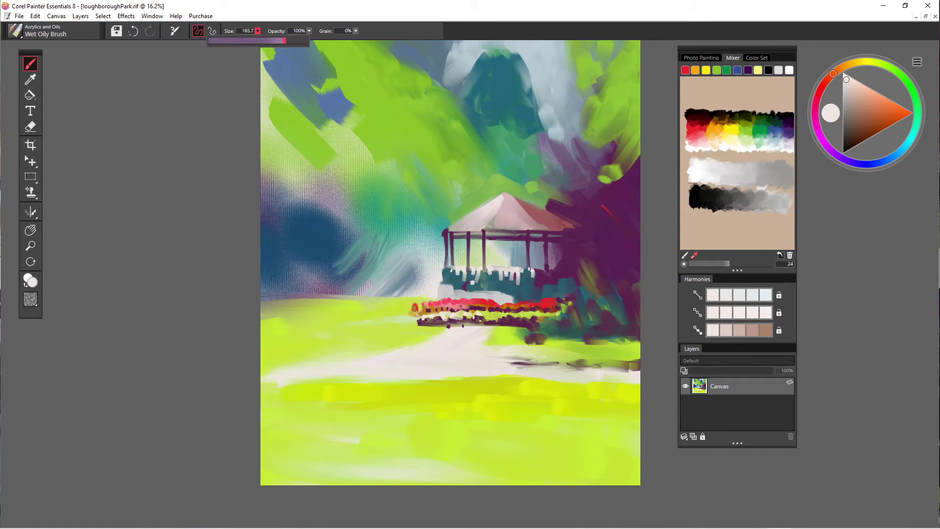
mouse_move(534, 68)
left_mouse_down()
mouse_move(530, 83)
mouse_move(538, 69)
mouse_move(546, 113)
mouse_move(531, 69)
mouse_move(512, 55)
left_mouse_up()
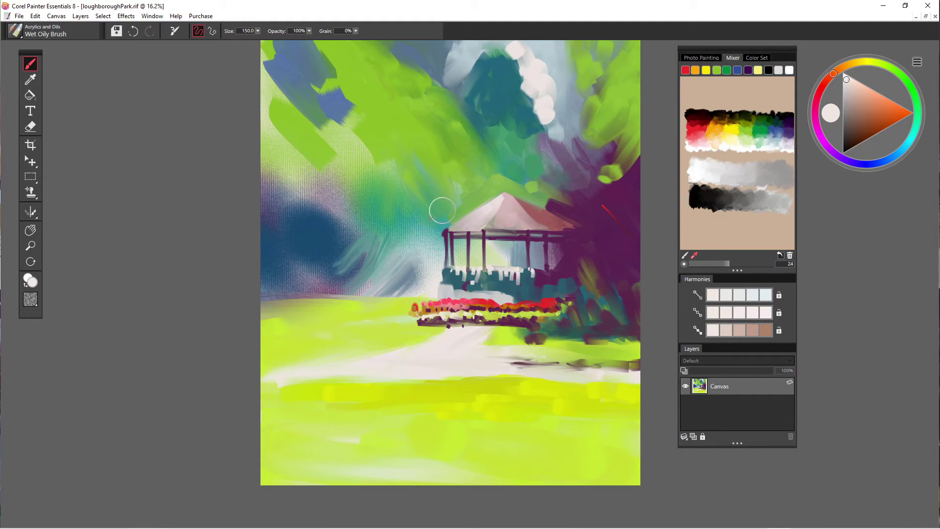
scroll(383, 211, "down", 5)
scroll(383, 212, "up", 3)
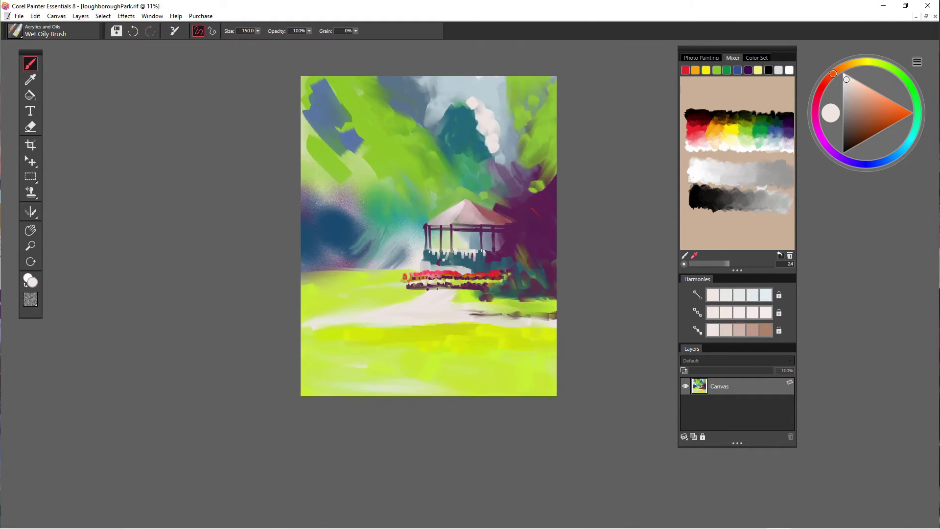
mouse_move(444, 75)
left_mouse_down()
mouse_move(476, 88)
mouse_move(443, 86)
mouse_move(430, 115)
left_mouse_up()
mouse_move(506, 122)
left_mouse_down()
mouse_move(513, 146)
mouse_move(498, 162)
left_mouse_up()
mouse_move(505, 128)
left_mouse_down()
mouse_move(502, 87)
mouse_move(512, 71)
mouse_move(499, 91)
mouse_move(433, 88)
mouse_move(436, 101)
mouse_move(423, 108)
mouse_move(431, 81)
mouse_move(413, 69)
mouse_move(429, 74)
mouse_move(436, 122)
left_mouse_up()
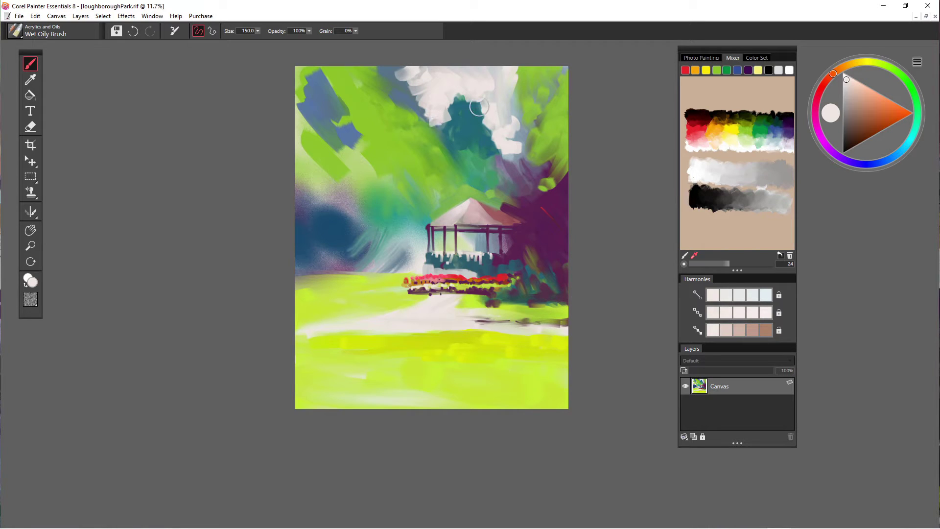
Choose a muted lavender and shade the outer edges of the clouds on both sides of the sky
left_click(860, 164)
left_click(849, 94)
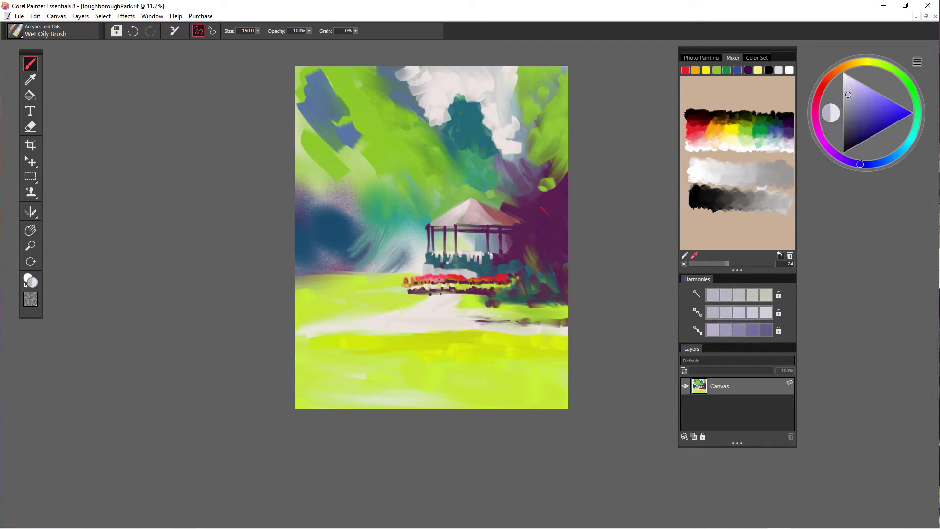
mouse_move(510, 63)
left_mouse_down()
mouse_move(519, 149)
mouse_move(519, 139)
mouse_move(508, 154)
mouse_move(472, 143)
mouse_move(481, 115)
mouse_move(504, 158)
left_mouse_up()
mouse_move(444, 93)
left_mouse_down()
mouse_move(448, 120)
mouse_move(400, 68)
mouse_move(414, 91)
left_mouse_up()
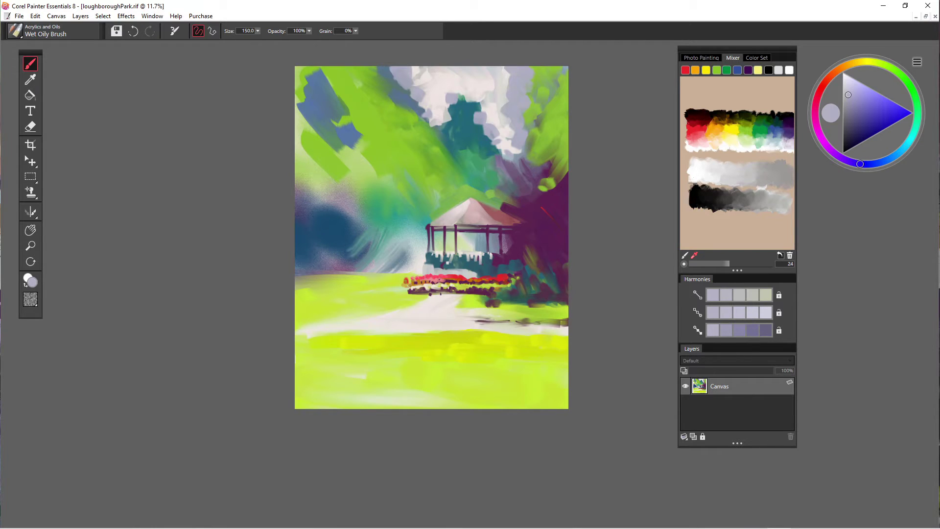
left_click_drag(383, 64, 397, 83)
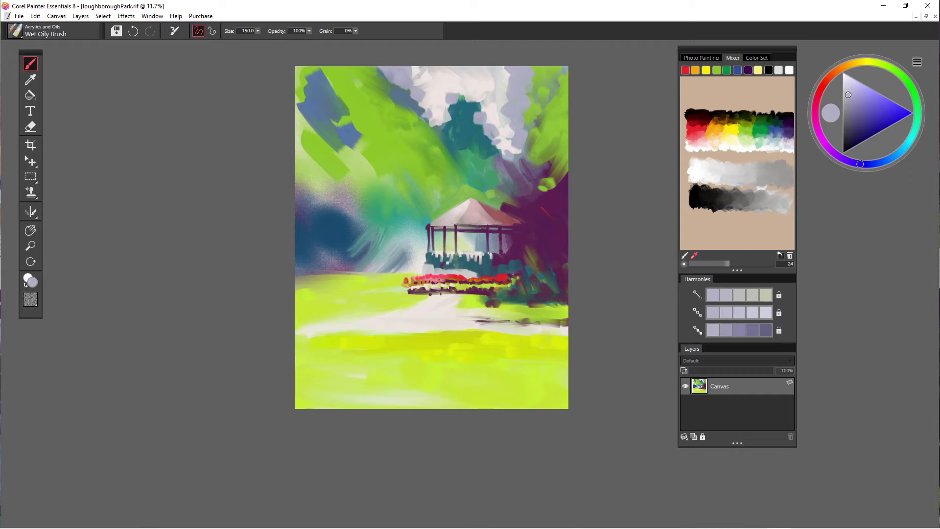
Sample the foliage green and dab leaves along the large tree's edge beside the clouds
left_click(394, 80, "alt")
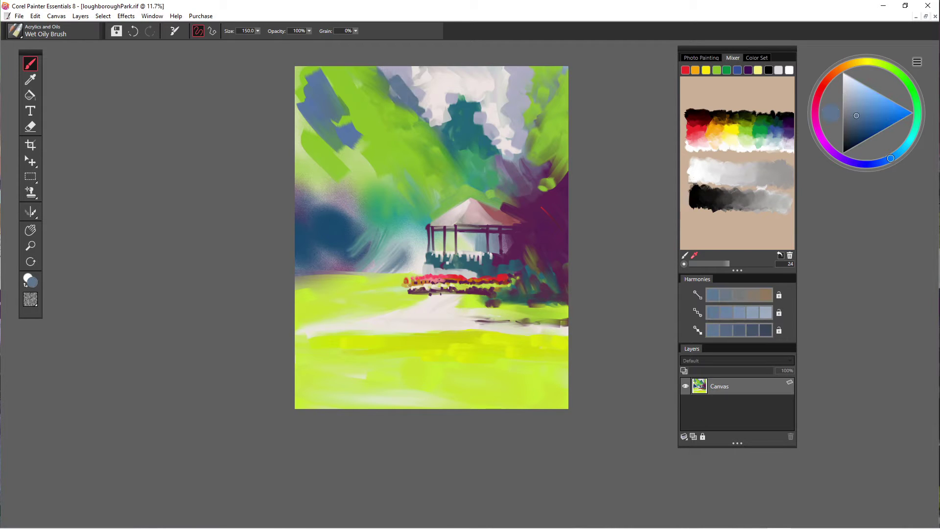
left_click(376, 78, "alt")
left_click_drag(406, 100, 424, 127)
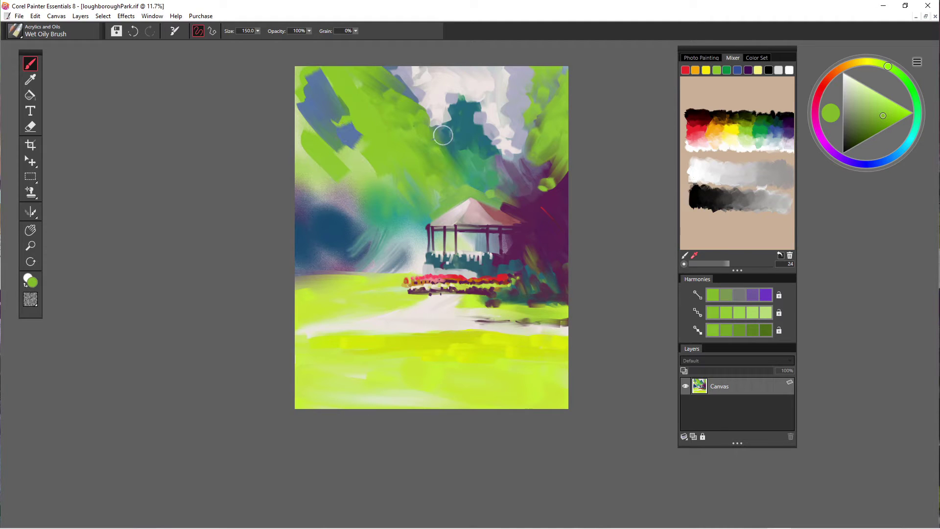
Sample the distant tree's teal, paint it over the large tree's bright green foliage, and adjust the brush size
left_click(447, 131, "alt")
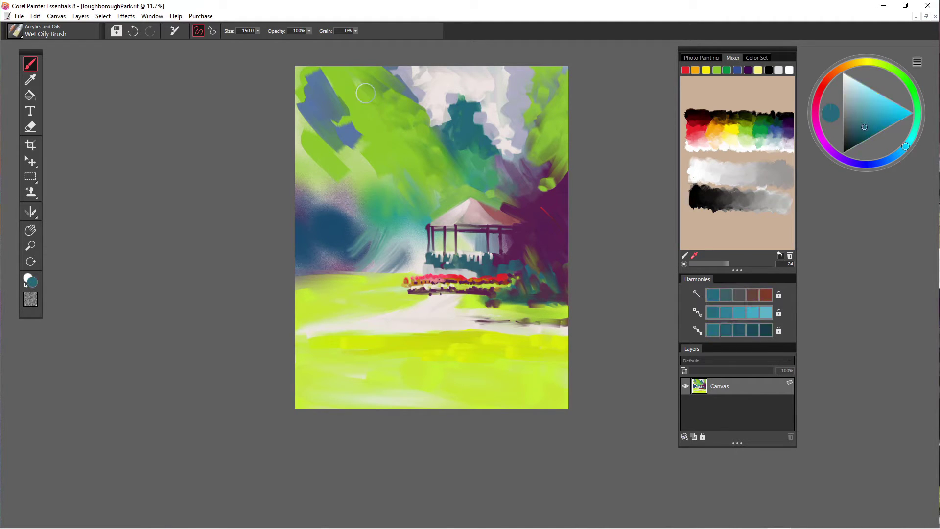
mouse_move(361, 89)
left_mouse_down()
mouse_move(353, 122)
mouse_move(364, 110)
mouse_move(370, 131)
mouse_move(356, 132)
mouse_move(363, 100)
mouse_move(359, 157)
mouse_move(361, 79)
mouse_move(347, 115)
mouse_move(353, 102)
mouse_move(338, 116)
mouse_move(357, 80)
mouse_move(330, 126)
mouse_move(336, 109)
mouse_move(329, 118)
mouse_move(332, 126)
mouse_move(375, 92)
left_mouse_up()
left_click(257, 31)
left_click_drag(283, 40, 274, 40)
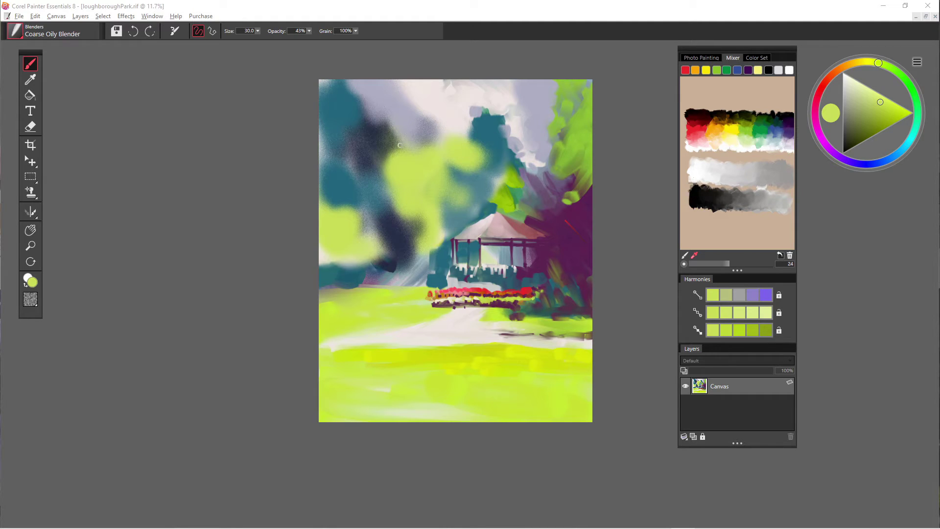
Choose the Coarse Oily Blender, enlarge it to 173.4, and blend the upper edge of the large tree's light green foliage
left_click(348, 109)
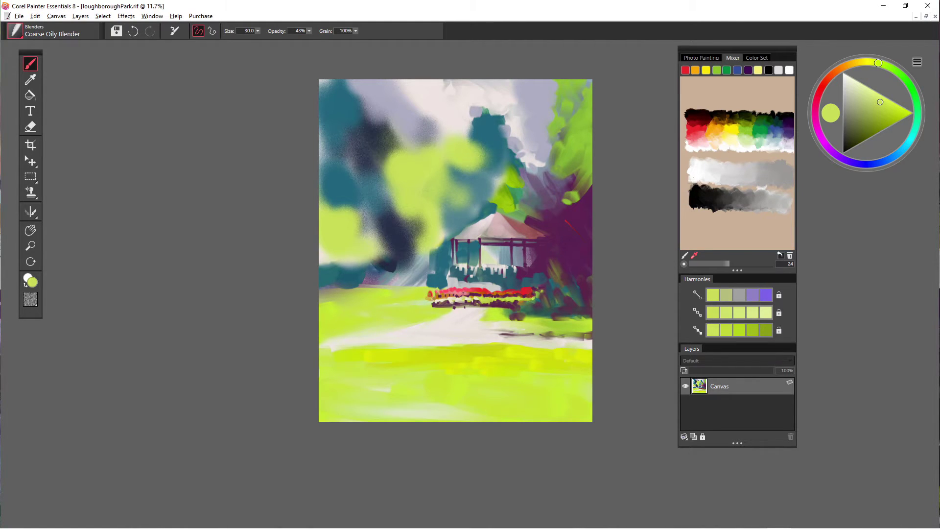
left_click(51, 31)
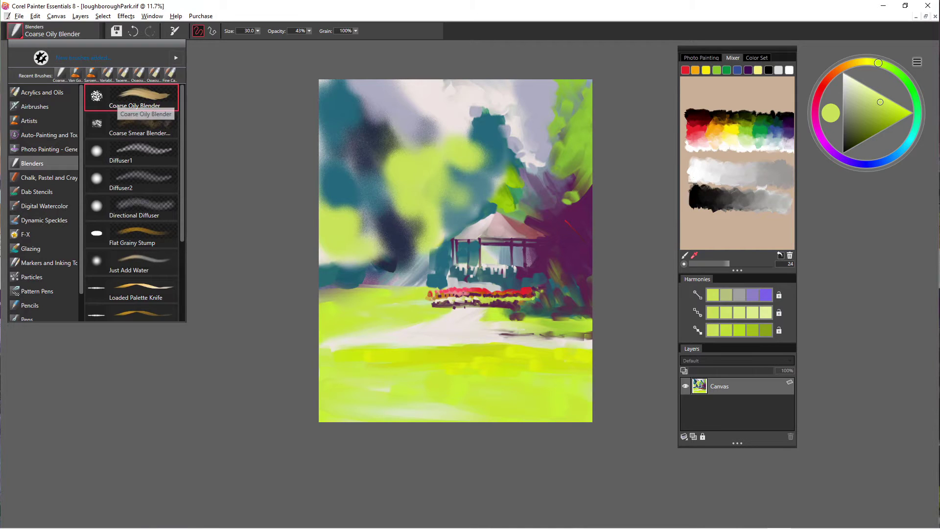
left_click(123, 97)
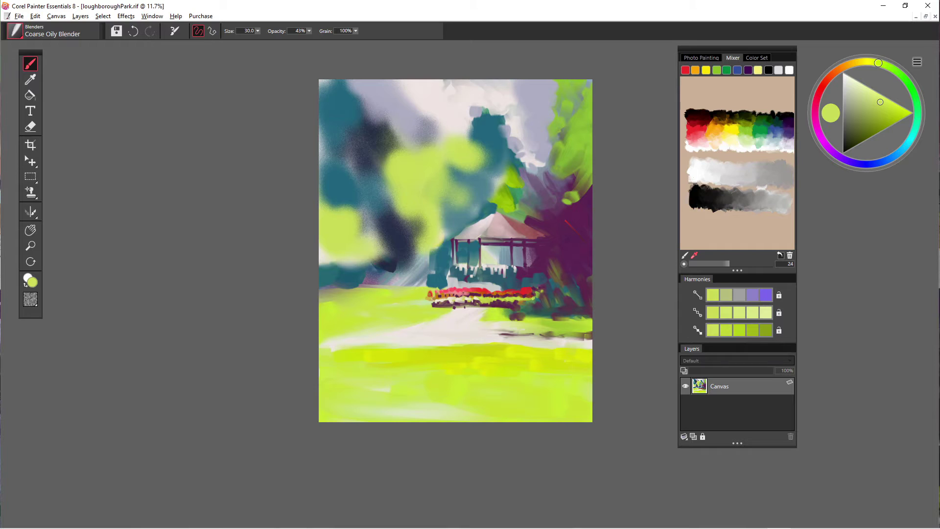
left_click(257, 31)
left_click_drag(257, 40, 284, 41)
key("ctrl+alt")
mouse_move(408, 135)
left_mouse_down()
mouse_move(415, 159)
mouse_move(411, 128)
mouse_move(420, 145)
mouse_move(399, 149)
mouse_move(409, 156)
mouse_move(403, 119)
mouse_move(416, 142)
left_mouse_up()
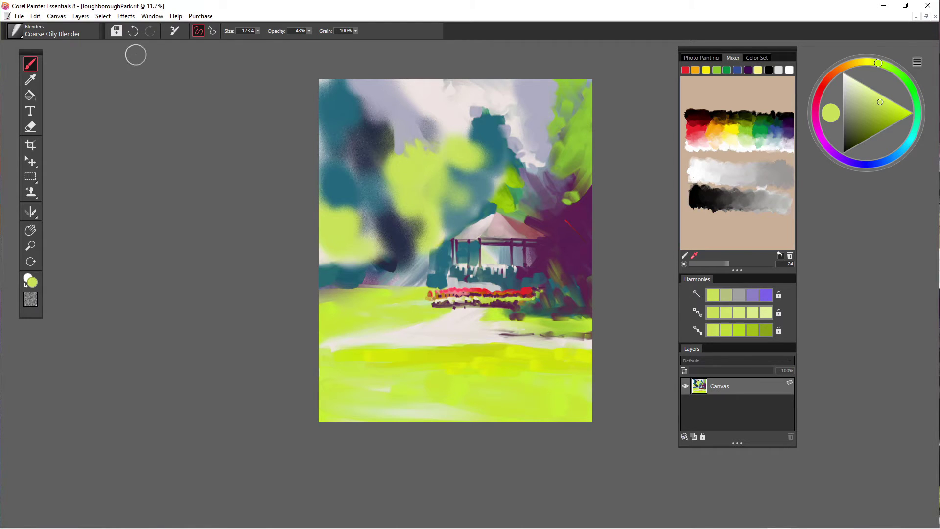
left_click(15, 31)
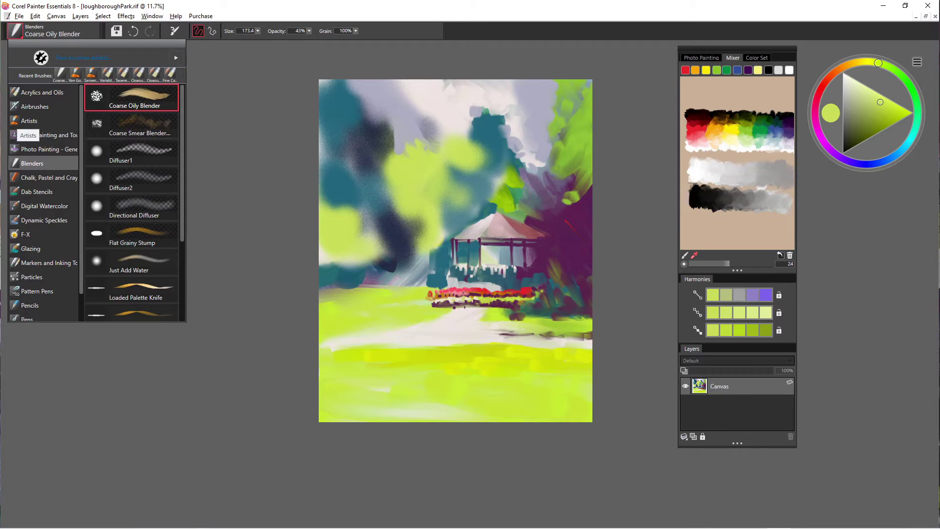
left_click(40, 92)
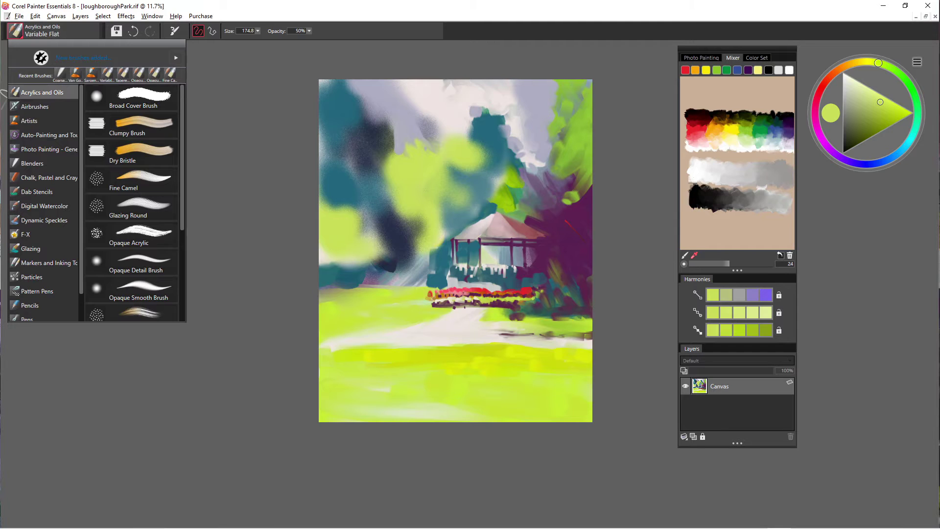
left_click(29, 121)
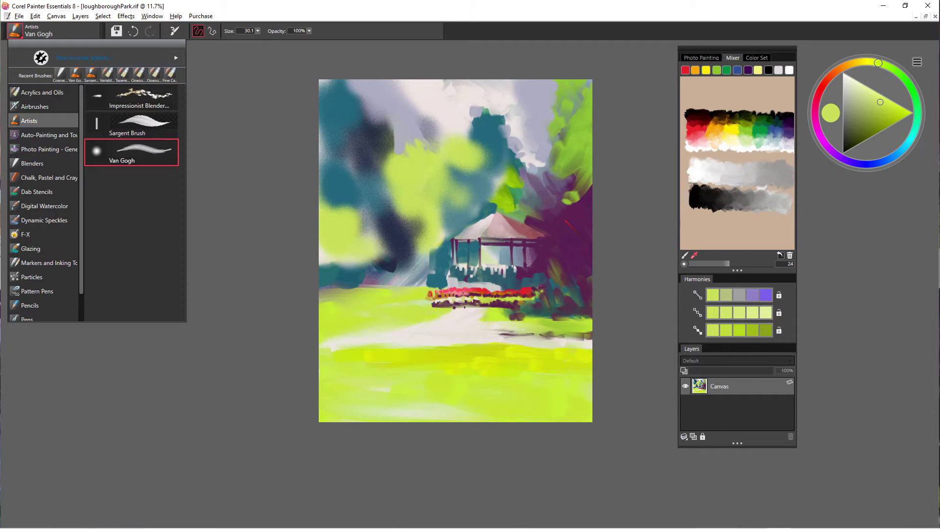
left_click(206, 171)
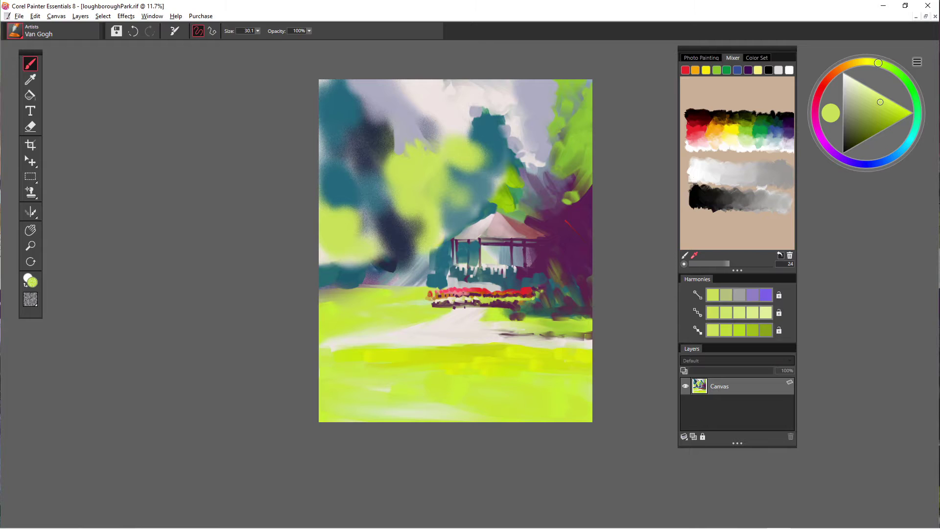
Create a custom palette from the Acrylics and Oils Broad Cover Brush and widen it to make room for more brushes
left_click(53, 30)
left_click(43, 92)
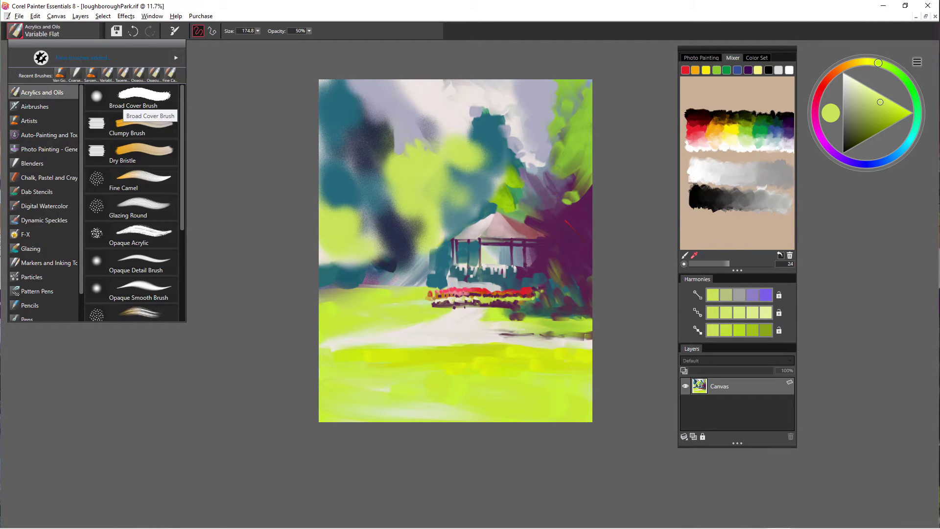
left_click(129, 100)
mouse_move(131, 98)
left_mouse_down()
mouse_move(267, 135)
mouse_move(177, 79)
left_mouse_up()
left_click_drag(187, 126, 188, 237)
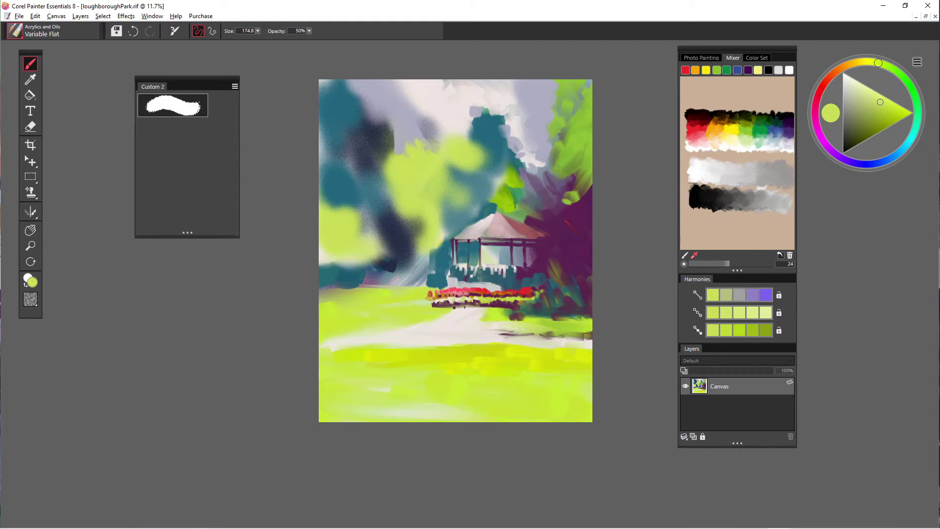
left_click_drag(239, 152, 307, 152)
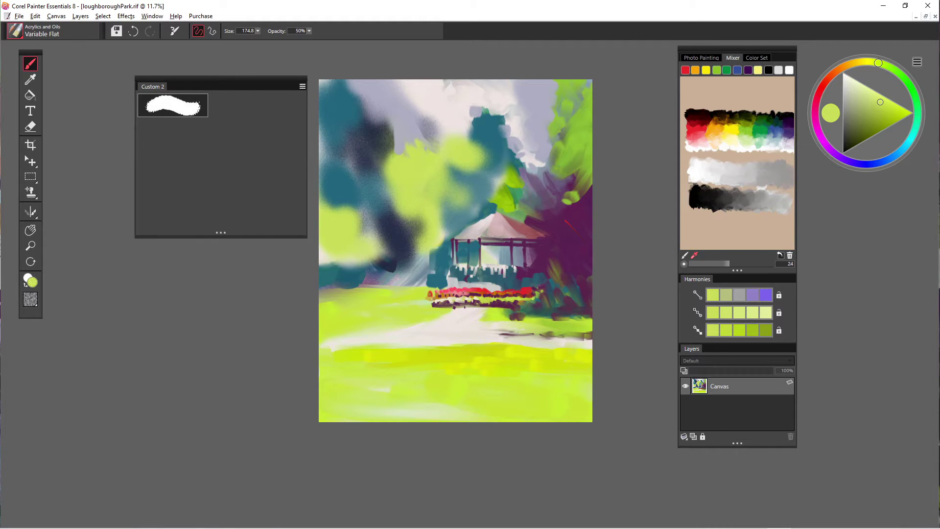
Add the Dry Bristle brush to the custom palette beside the Broad Cover Brush
left_click(15, 31)
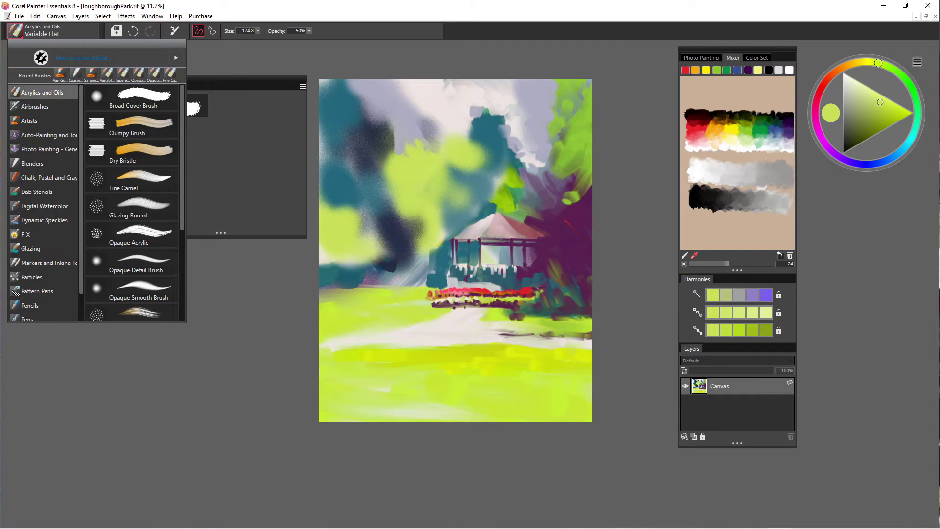
left_click(125, 149)
key("ctrl+b")
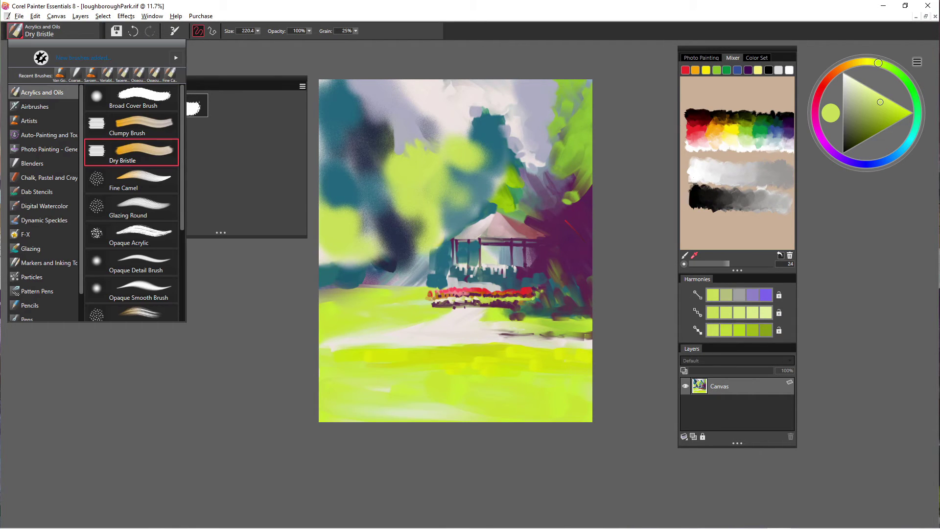
left_click_drag(131, 152, 271, 130)
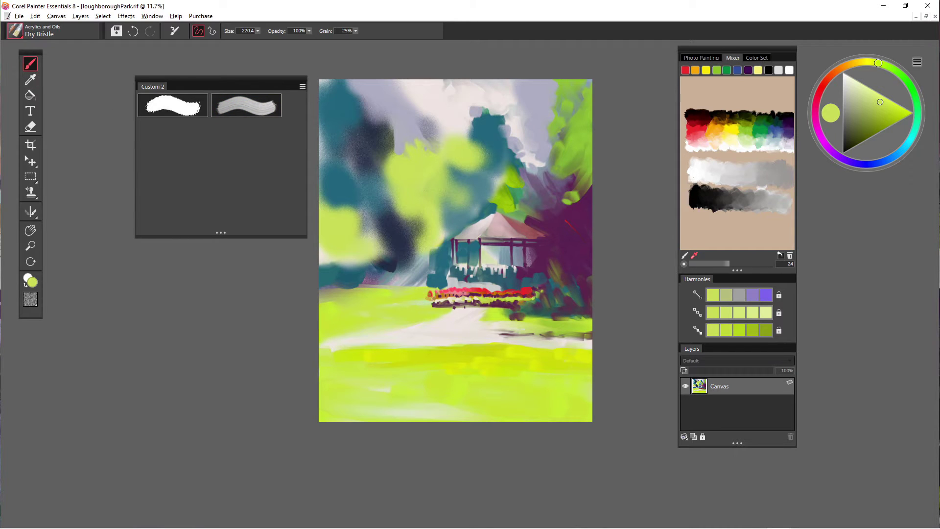
Add the Wet Oily Brush and Wet Soft Acrylic to the custom palette and arrange them as a second row beneath the first two brushes
key("ctrl+b")
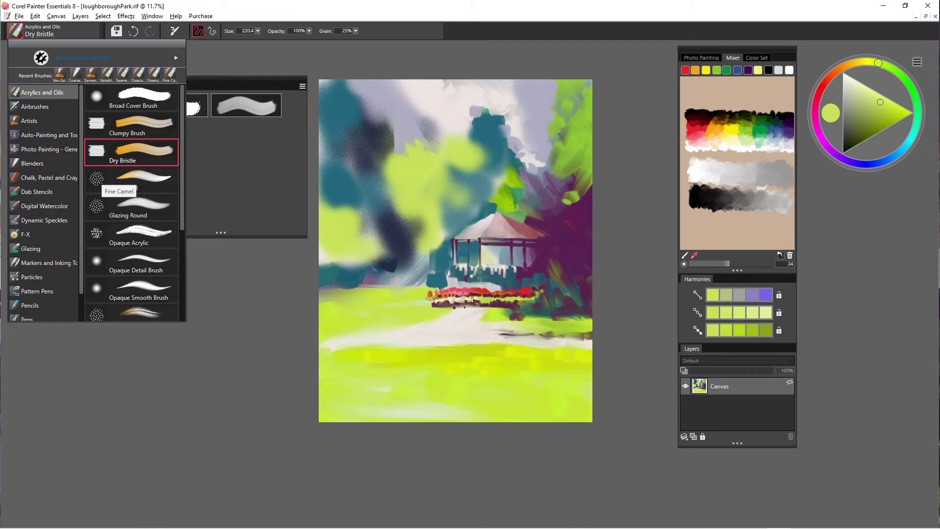
scroll(131, 202, "down", 5)
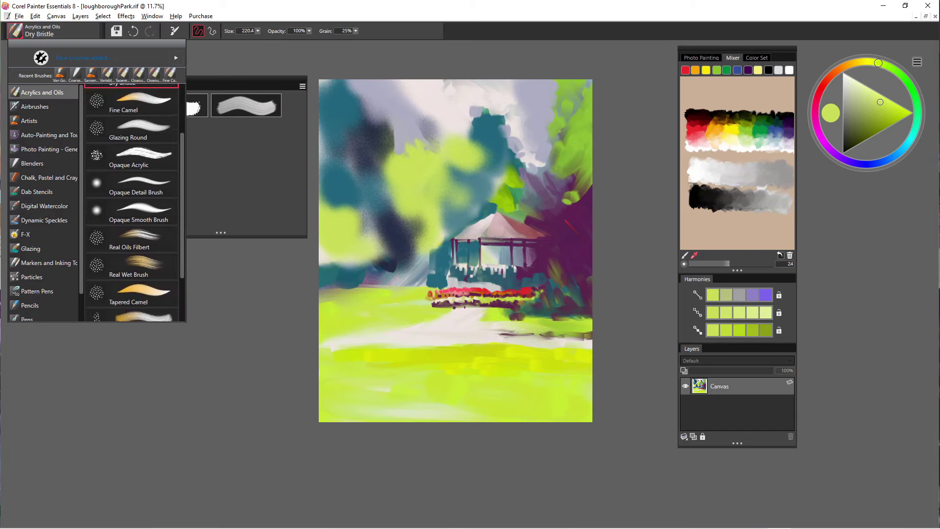
scroll(131, 202, "down", 2)
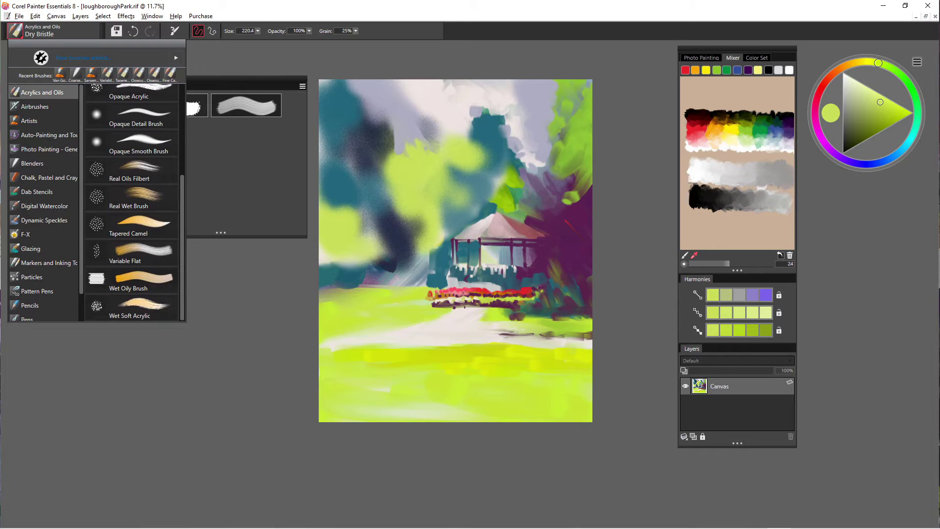
left_click(103, 282)
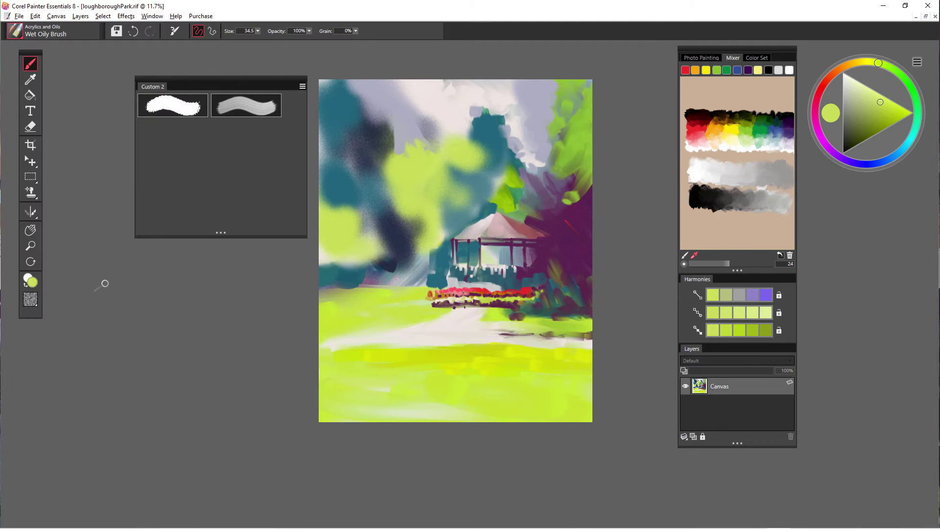
left_click(53, 31)
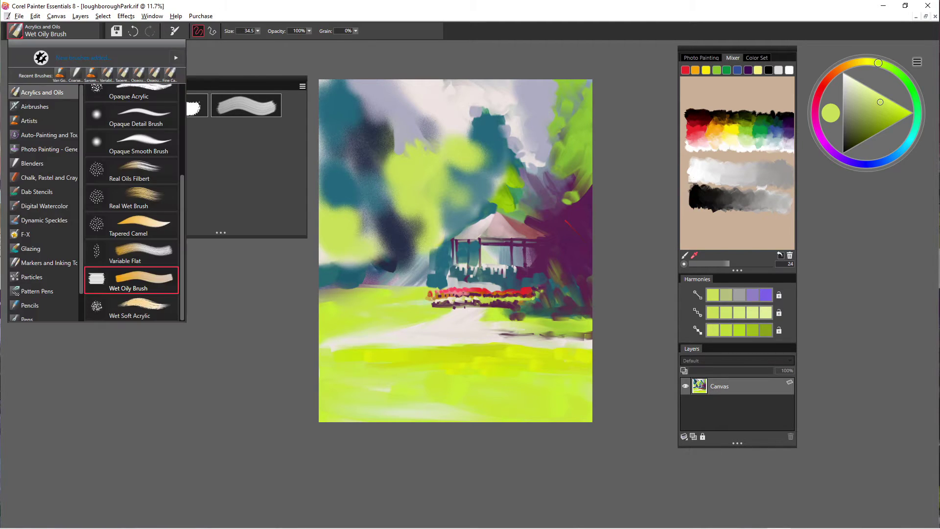
left_click_drag(132, 280, 282, 150)
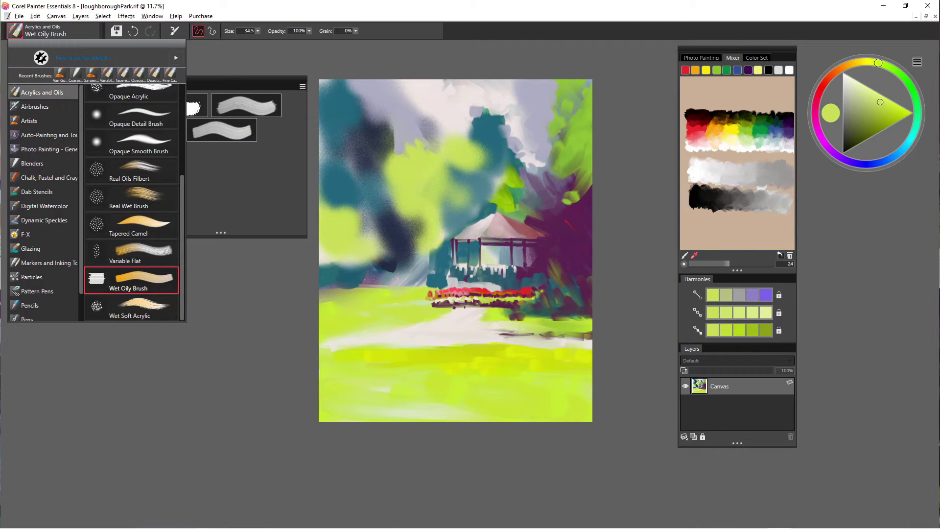
left_click_drag(131, 308, 287, 154)
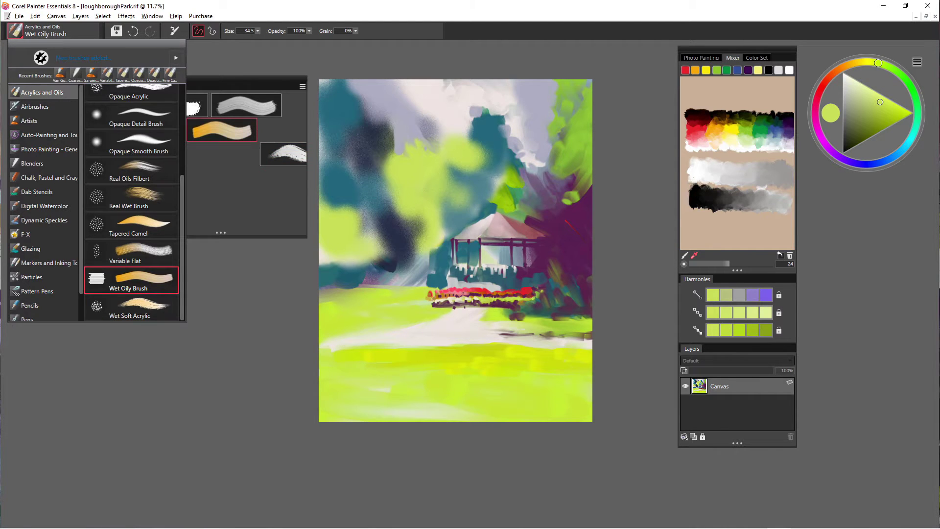
left_click(221, 130)
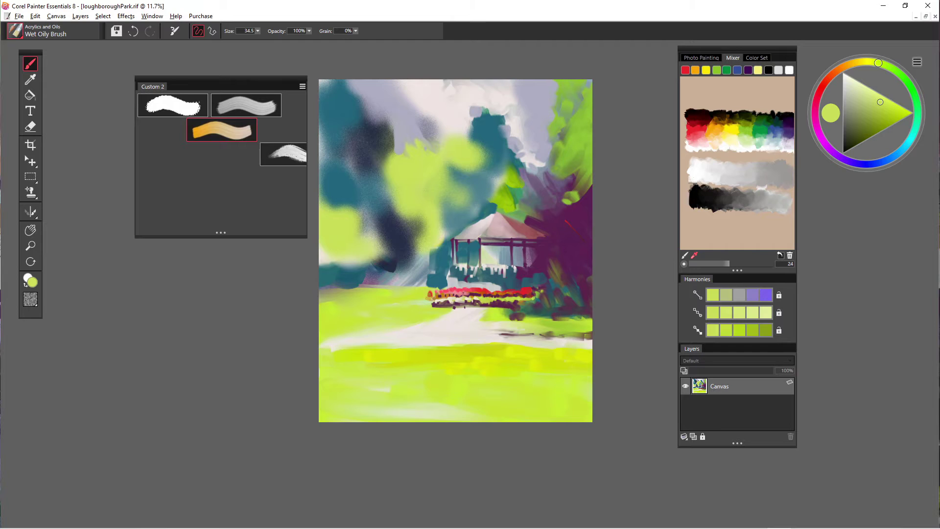
left_click_drag(221, 130, 221, 130)
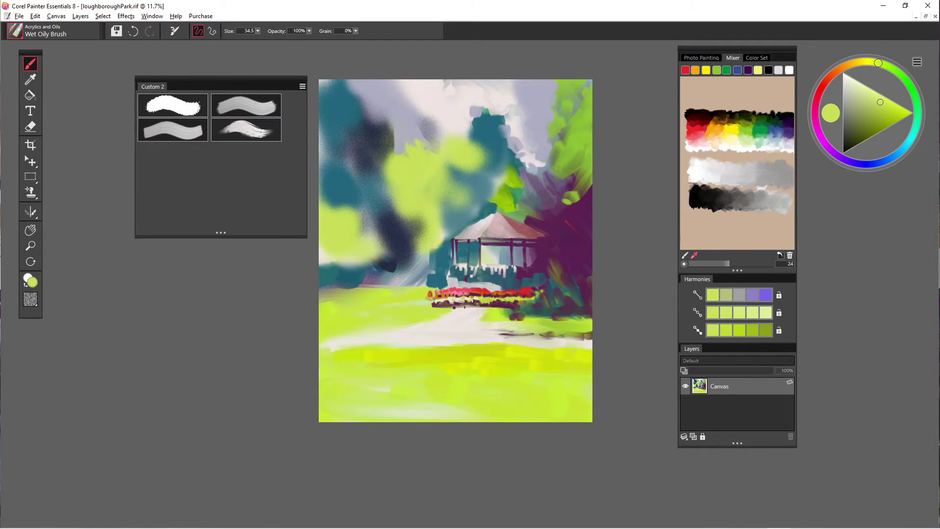
Add the Coarse Oily Blender to the custom palette, separated by a gap below the paint brushes, and narrow the palette to two columns
left_click(16, 30)
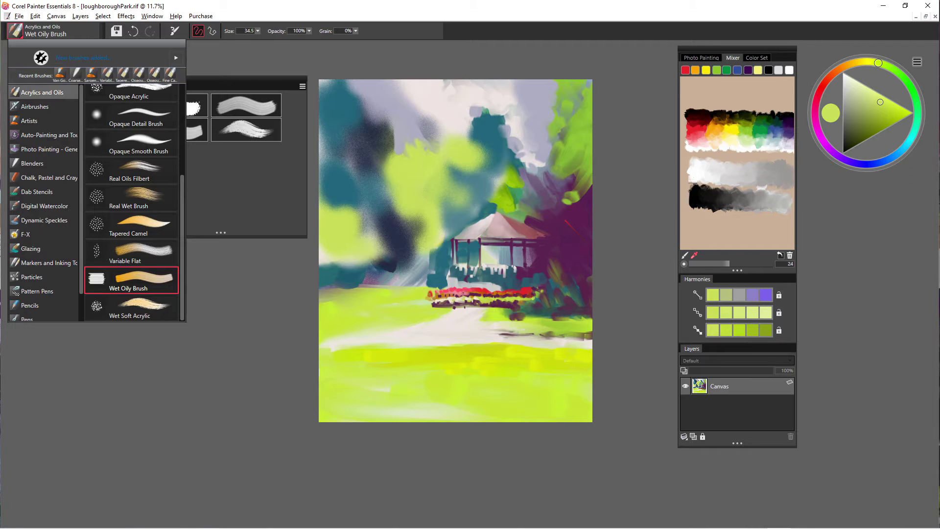
left_click(30, 163)
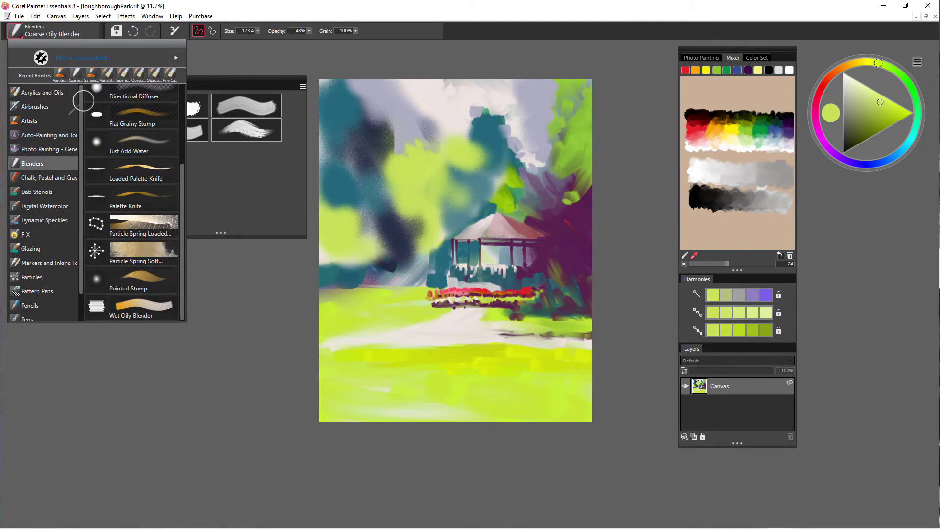
scroll(83, 101, "up", 5)
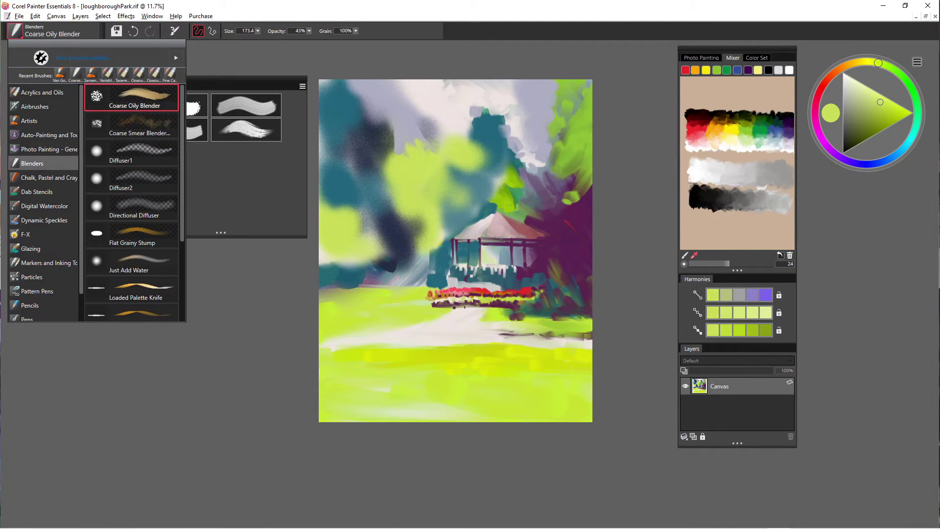
left_click_drag(131, 98, 222, 179)
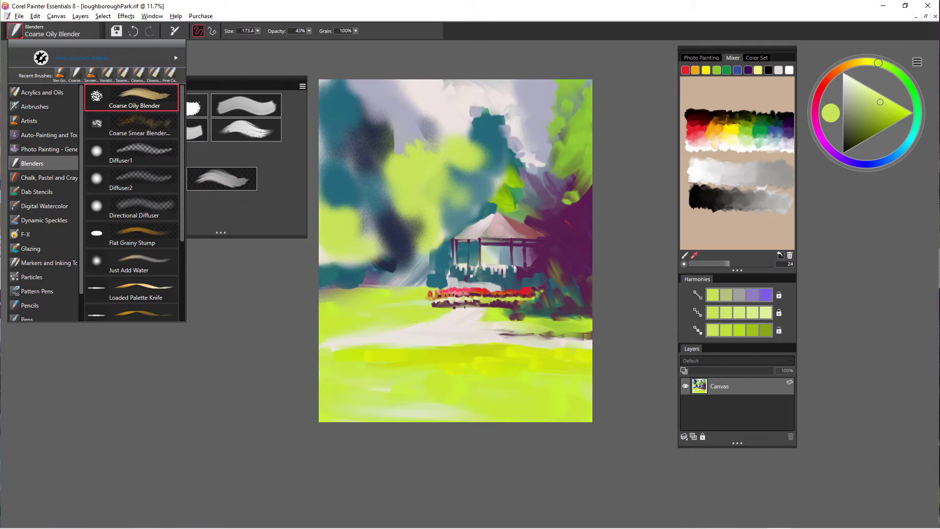
left_click(83, 101)
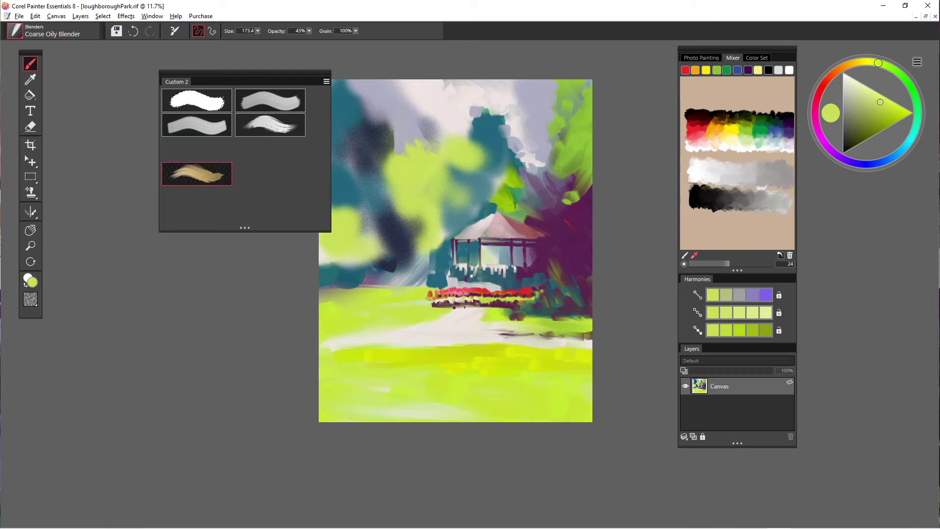
left_click_drag(330, 230, 310, 231)
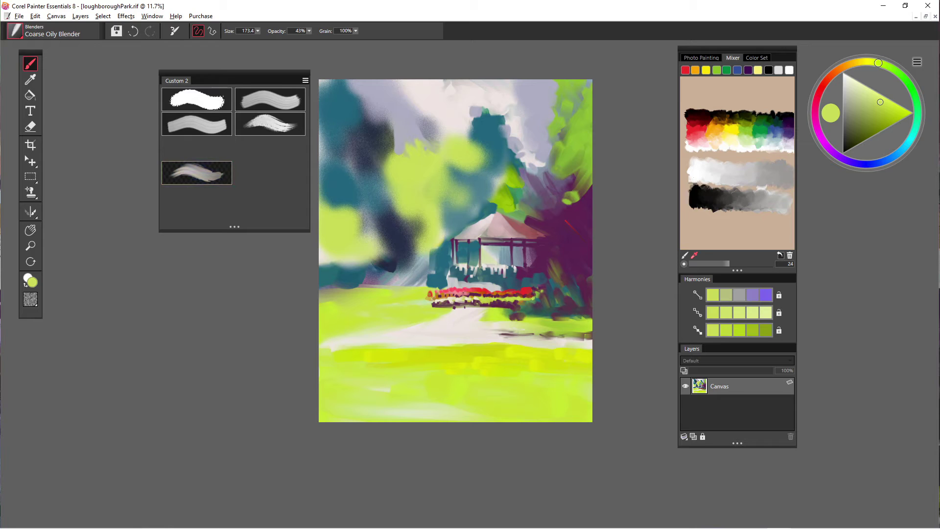
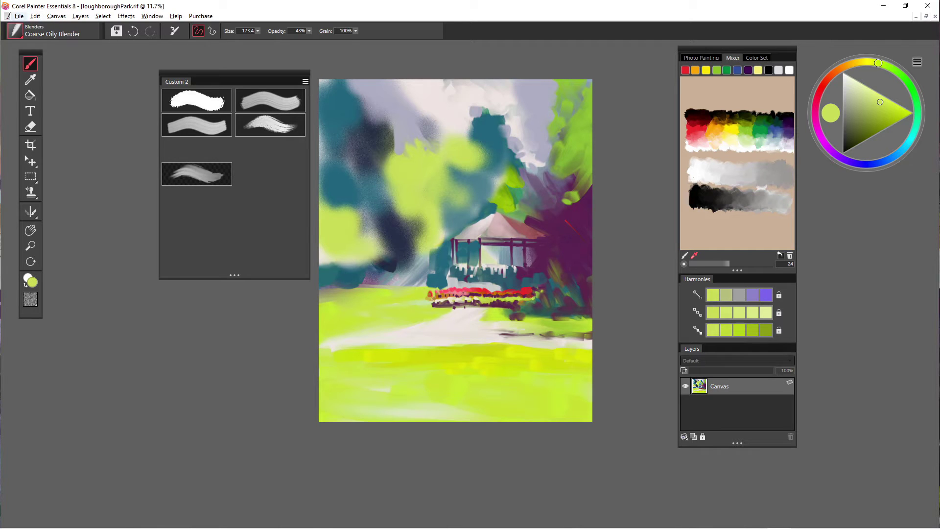
Select the Sargent Brush from the Artists brush category
left_click(52, 30)
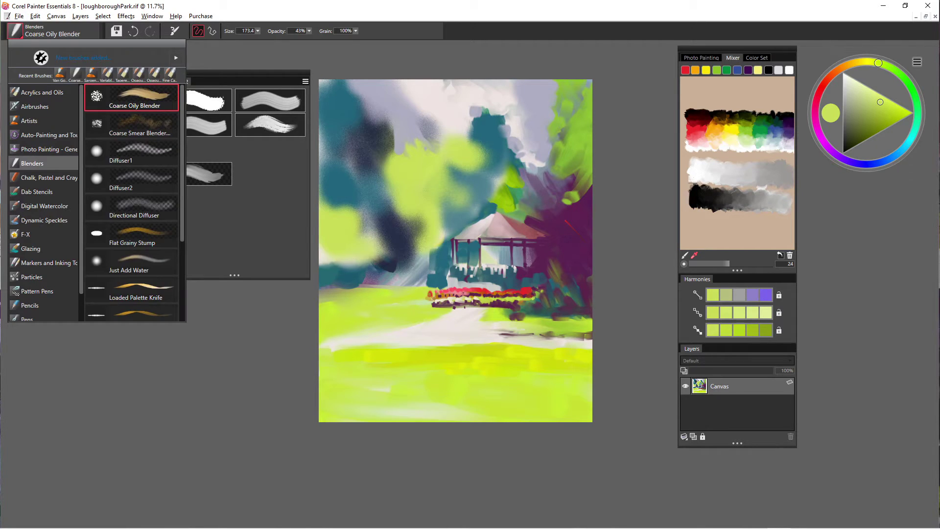
left_click(29, 120)
left_click(131, 152)
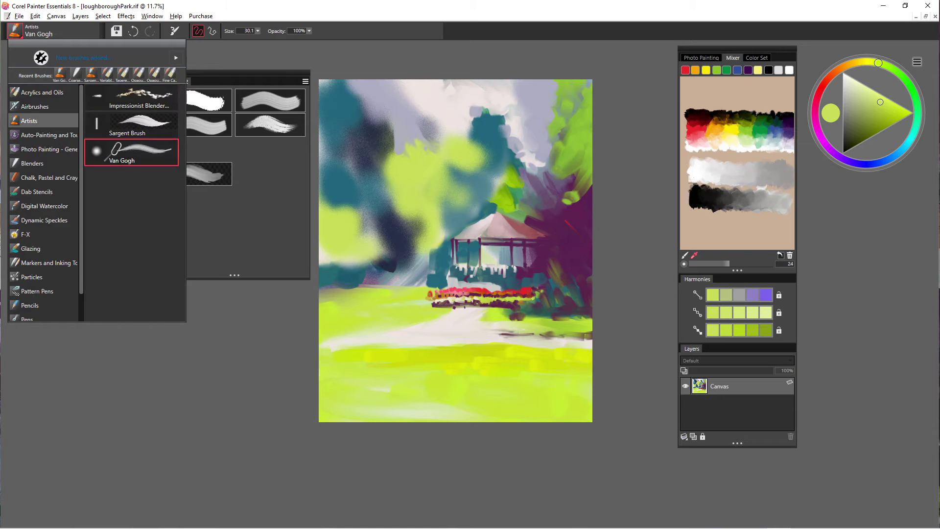
left_click(131, 125)
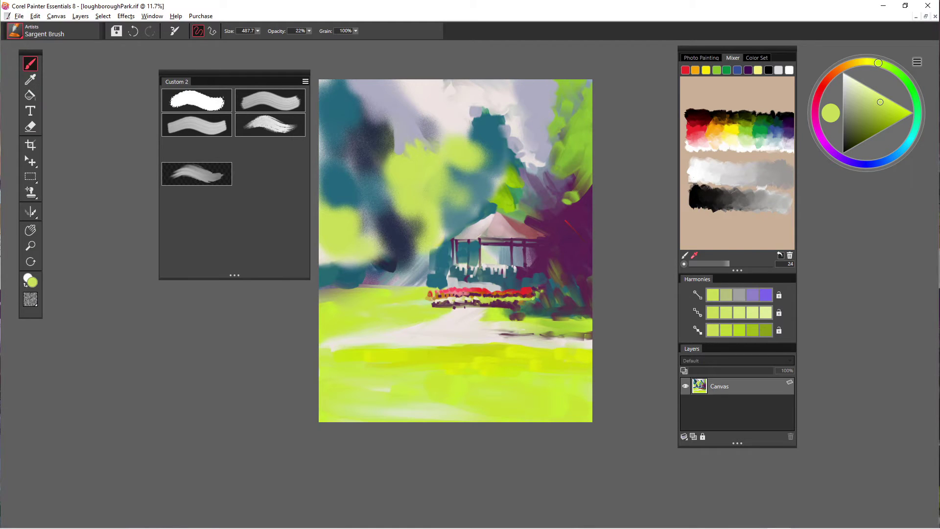
Add the Sargent Brush and Van Gogh brush to the custom palette as a separate group below the blender, and move the palette aside
key("ctrl+b")
left_click_drag(131, 124, 222, 223)
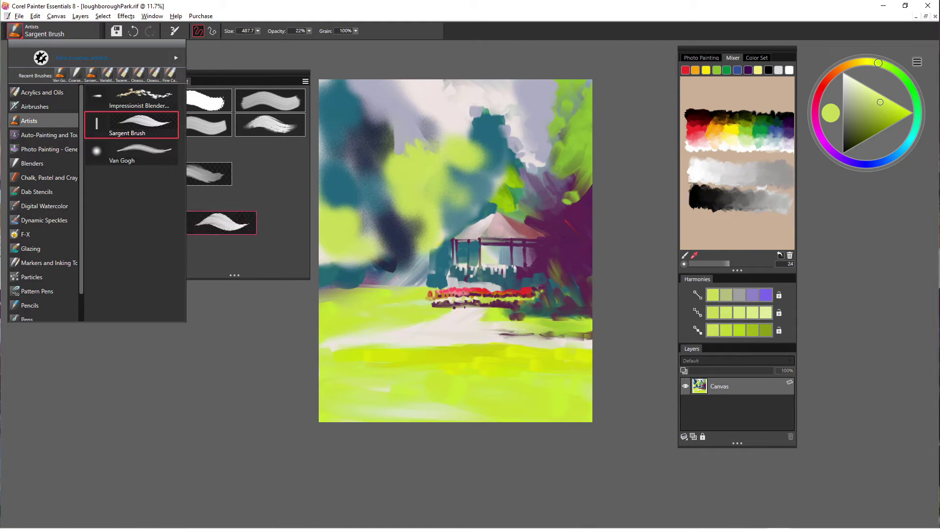
left_click_drag(105, 151, 222, 247)
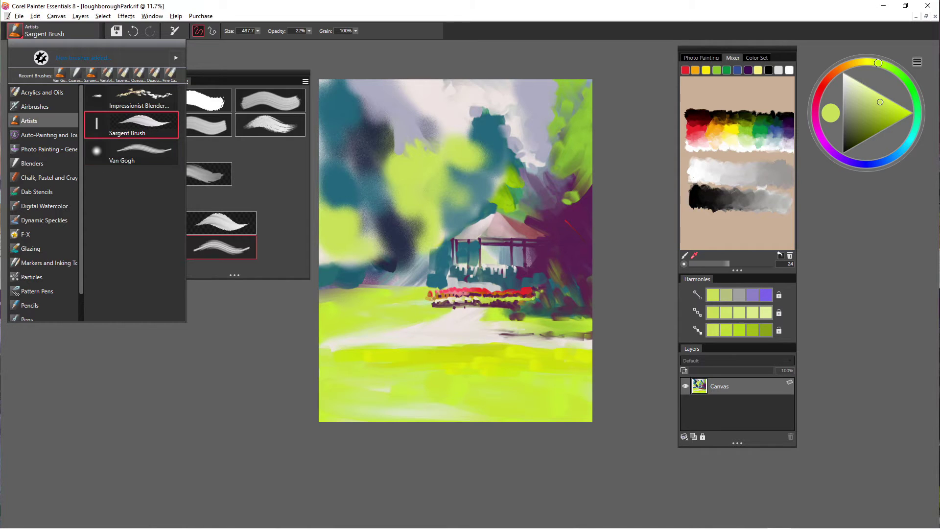
left_click(219, 54)
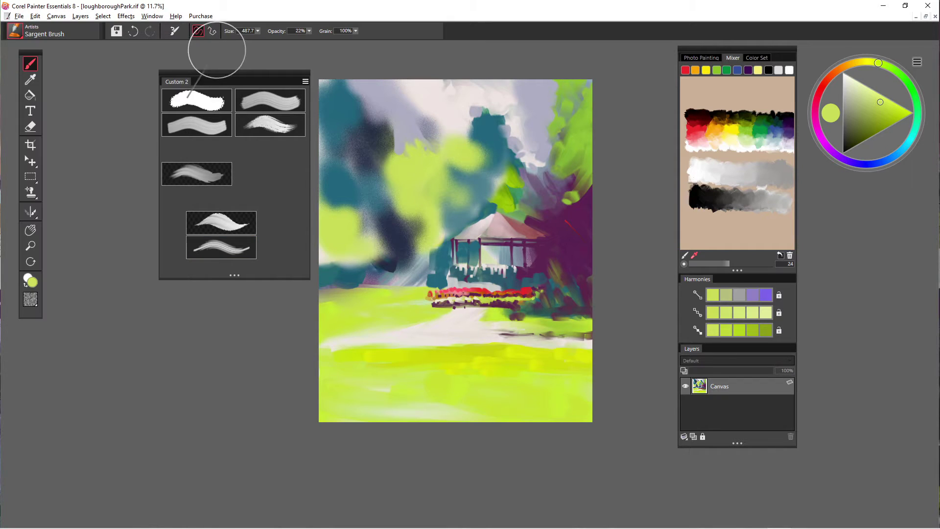
left_click_drag(205, 72, 167, 66)
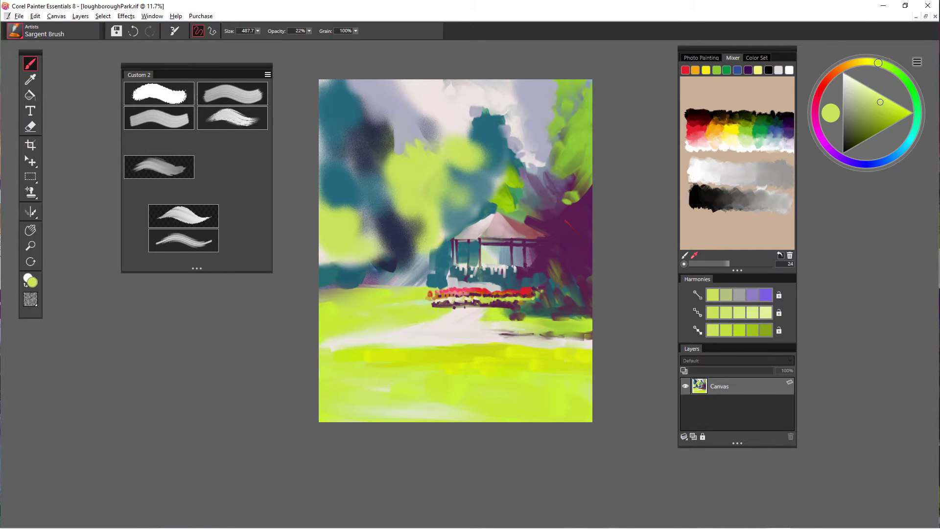
Select the Loaded Palette Knife from the Blenders category and smear the paint along the bandstand roof's edge
left_click(15, 31)
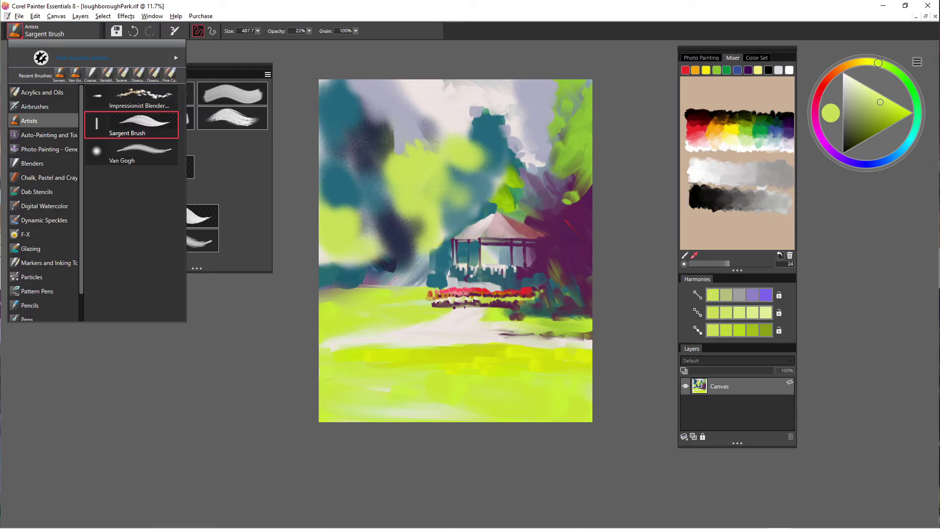
left_click(27, 164)
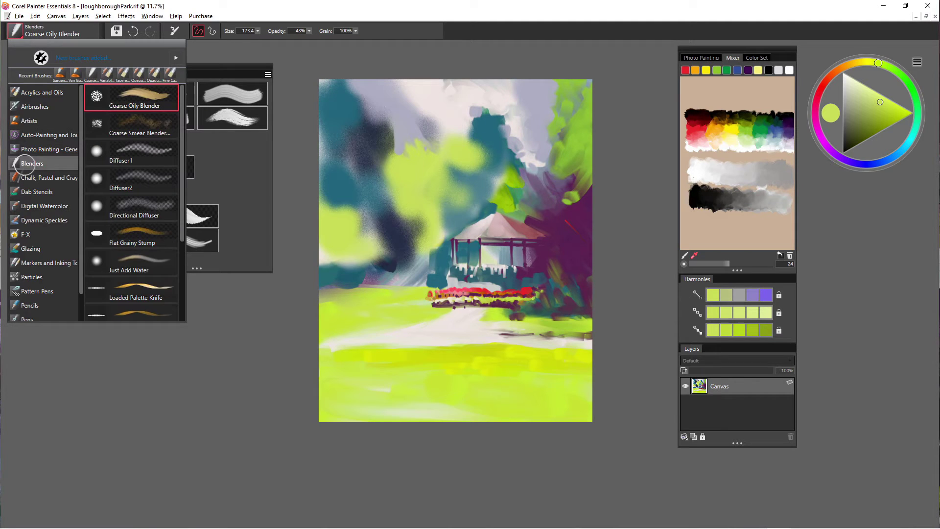
scroll(132, 203, "down", 3)
scroll(131, 202, "down", 1)
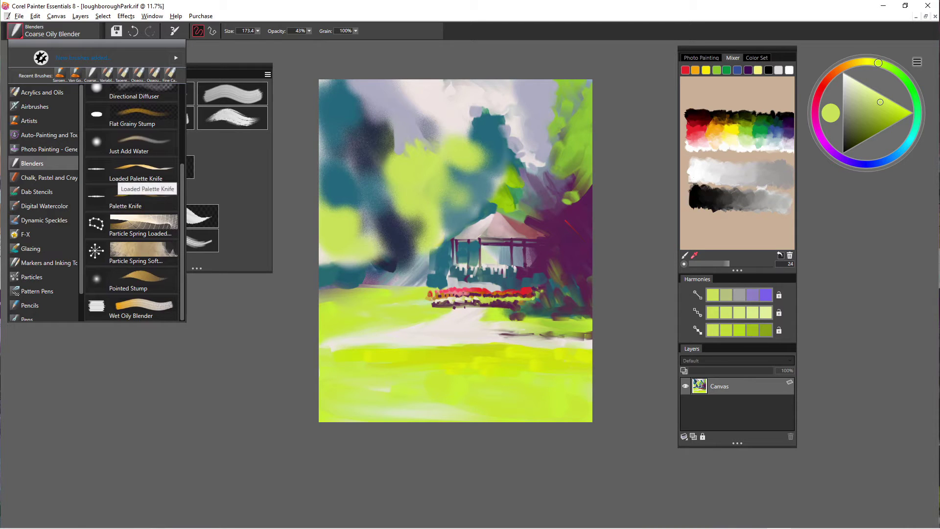
left_click(132, 171)
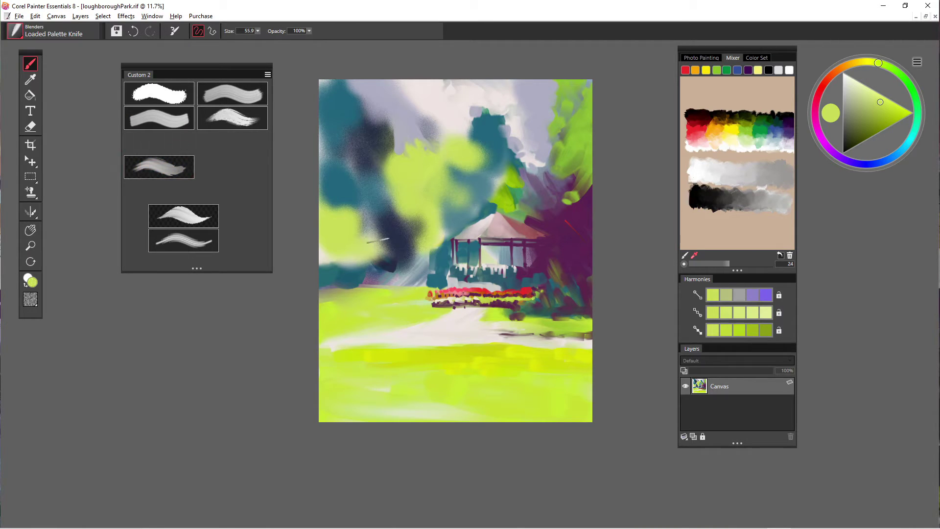
mouse_move(525, 214)
left_mouse_down()
mouse_move(545, 230)
mouse_move(502, 212)
left_mouse_up()
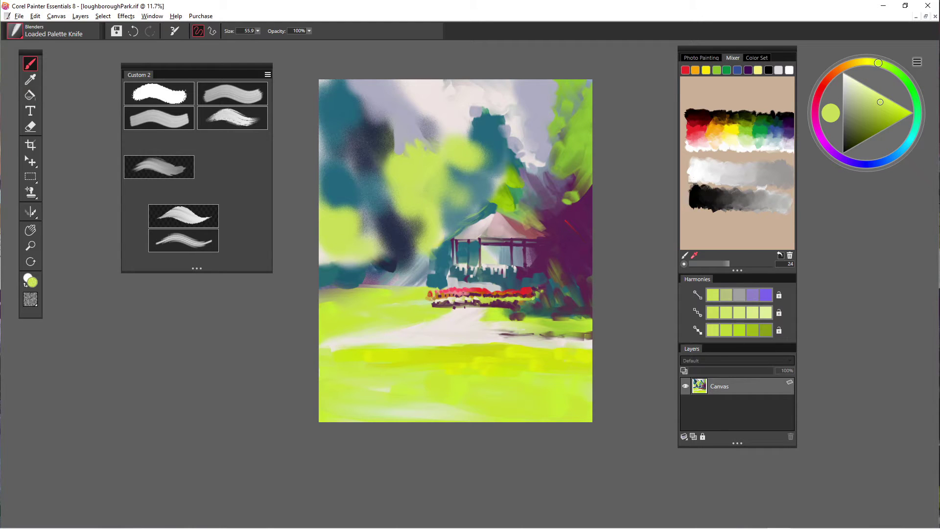
Add the Loaded Palette Knife to the custom palette beside the Coarse Oily Blender and move the palette farther from the canvas
left_click(15, 31)
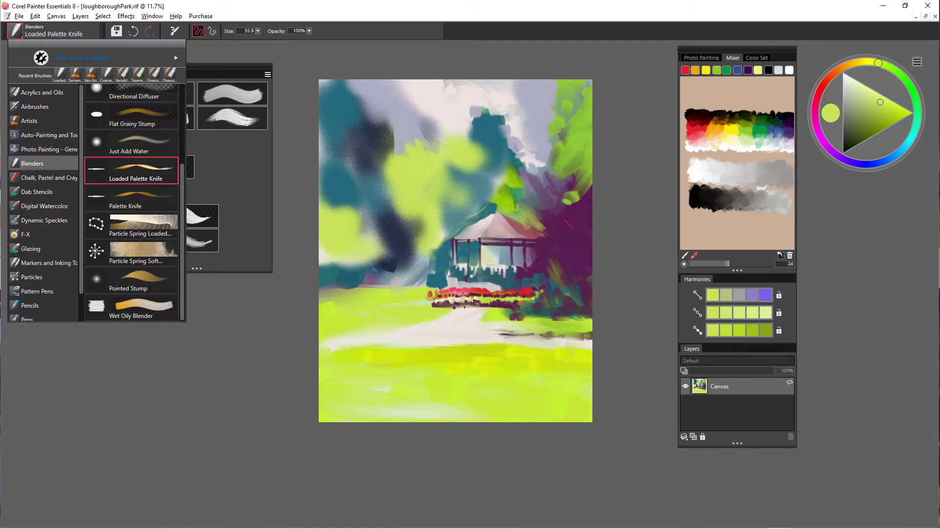
left_click_drag(135, 171, 238, 165)
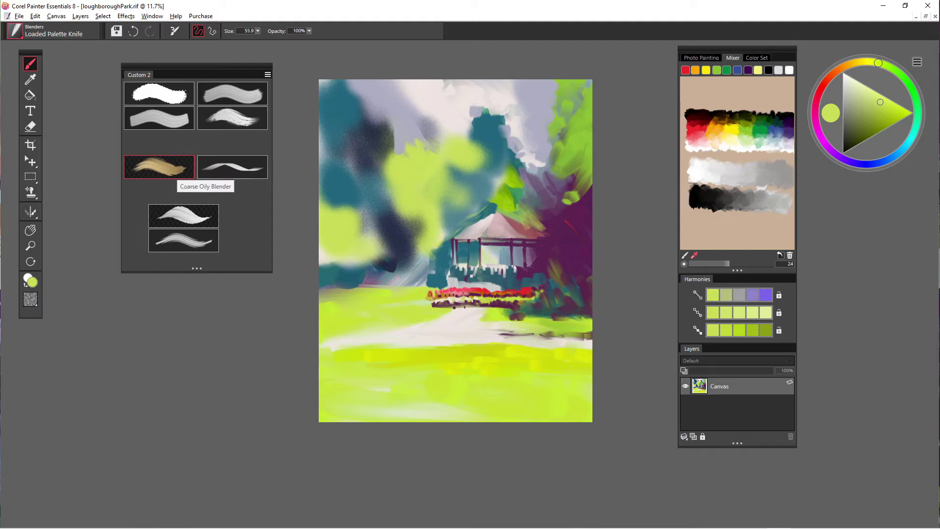
left_click_drag(169, 66, 117, 60)
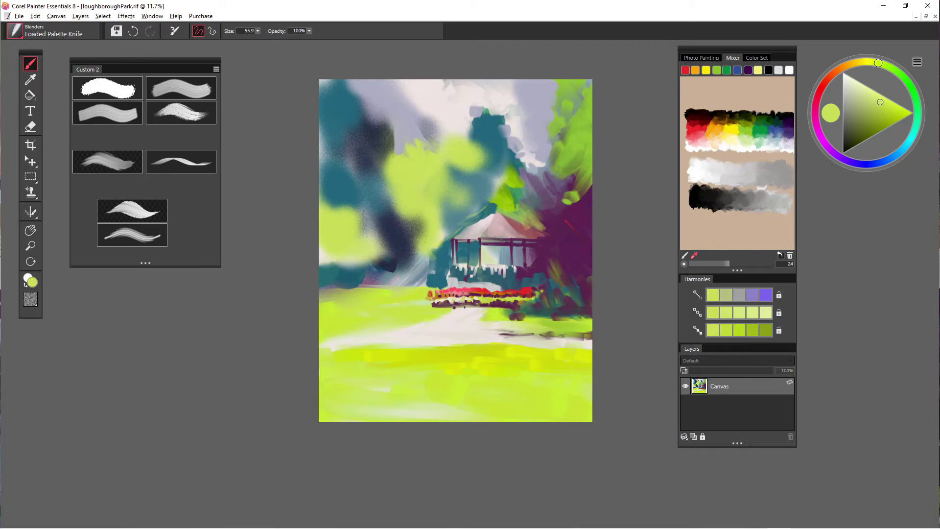
Select the Wet Soft Acrylic brush, sample the lavender sky colour, and set the brush size to 138.6
left_click(181, 113)
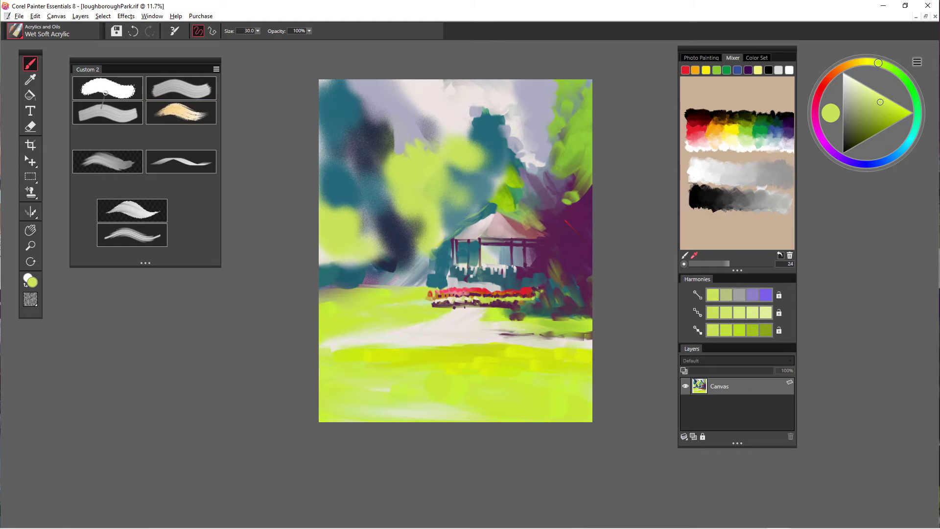
left_click(542, 102, "alt")
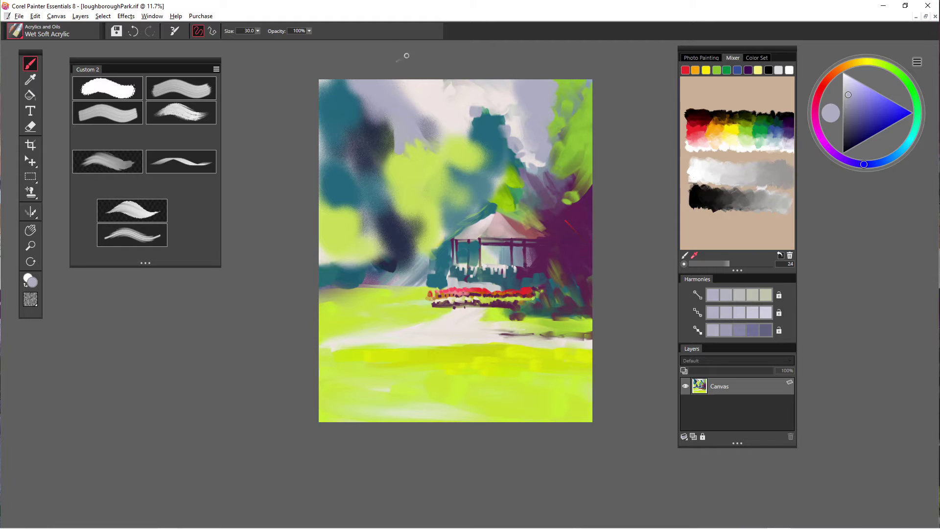
left_click(257, 30)
left_click_drag(260, 40, 281, 40)
left_click(181, 88)
Review the General, Interface, Performance and Tablet preferences and close them without changing anything
left_click(35, 16)
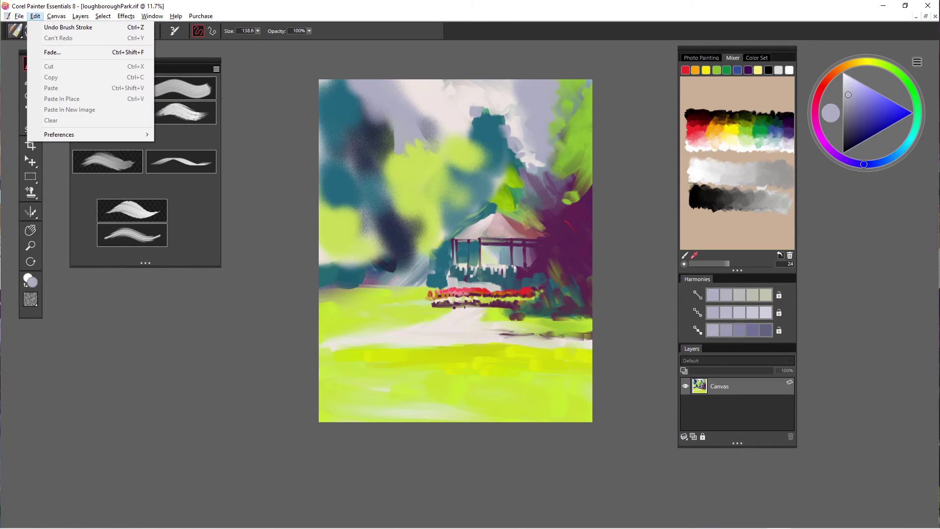
mouse_move(74, 135)
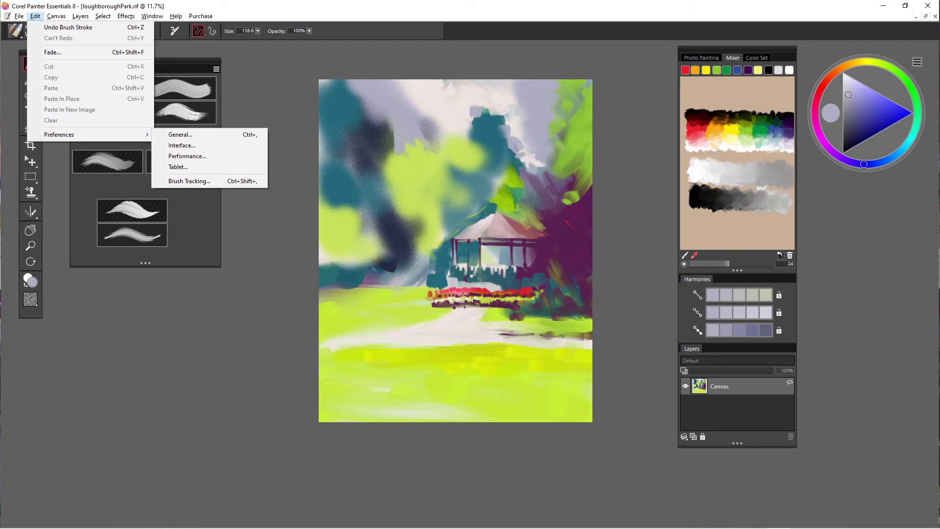
left_click(180, 135)
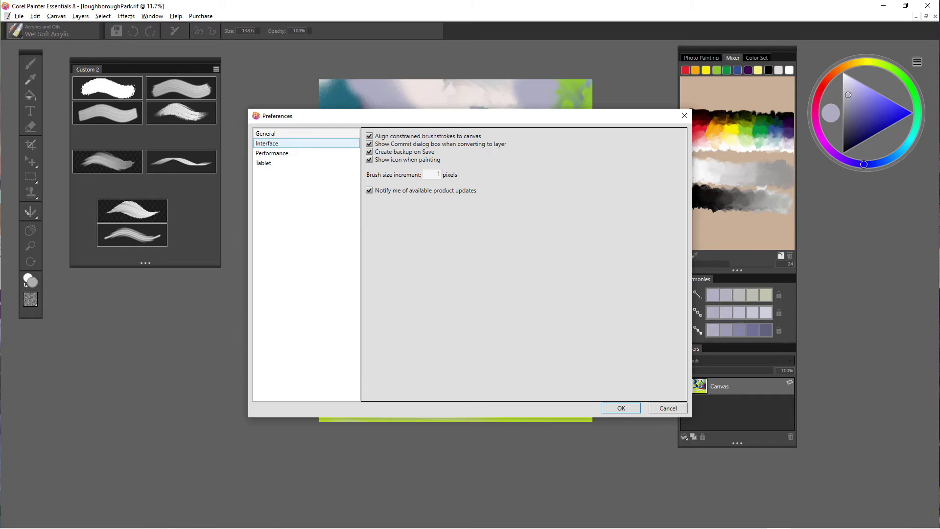
left_click(267, 143)
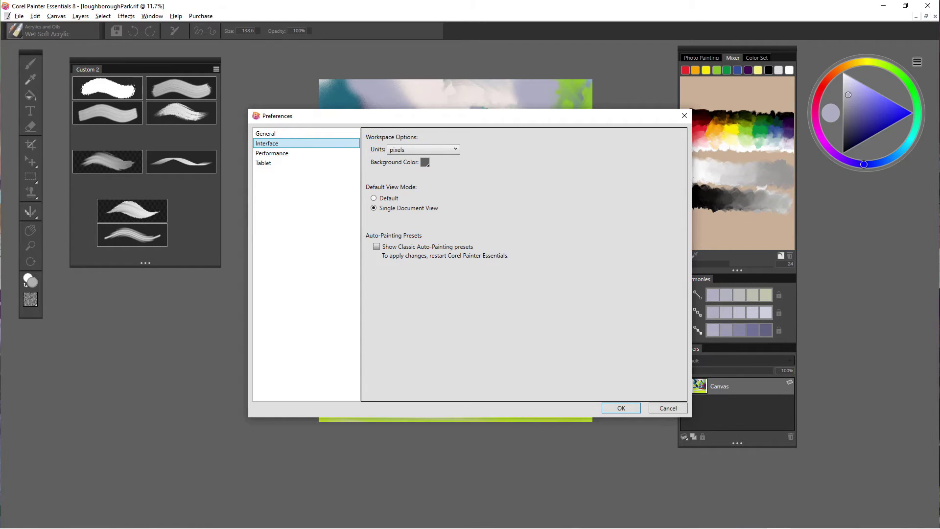
left_click(272, 152)
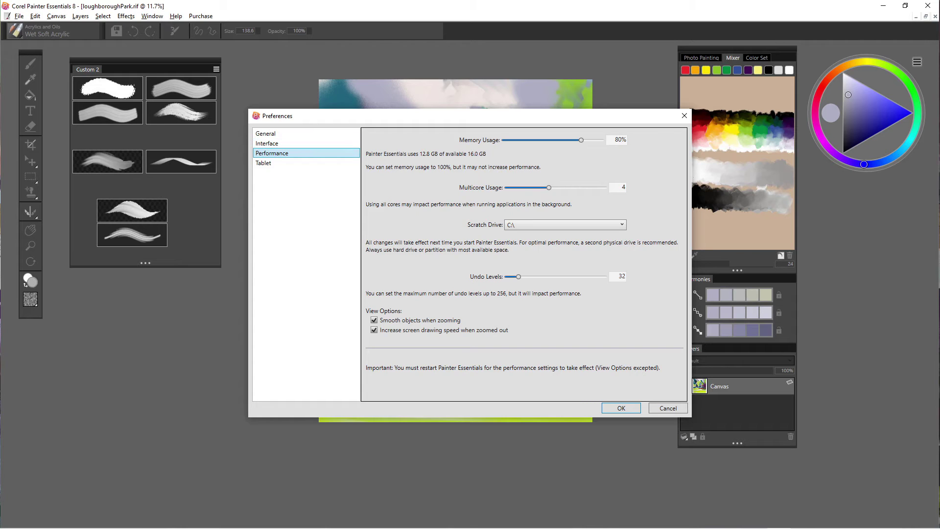
left_click(264, 163)
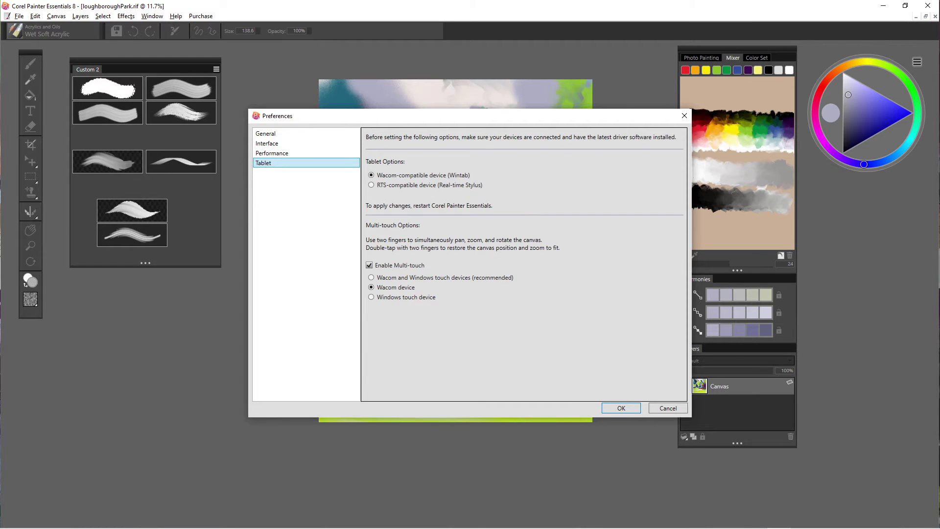
left_click(668, 408)
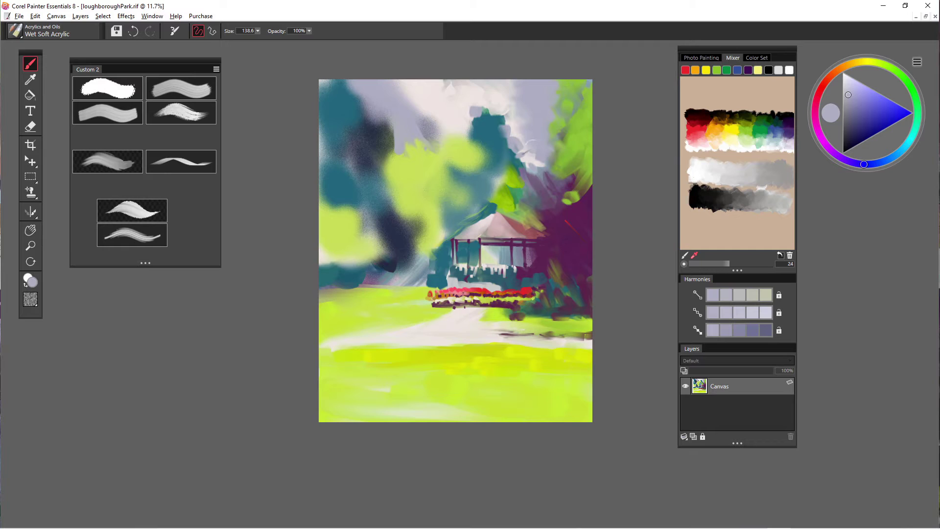
Sample the off-white sky colour with the Wet Soft Acrylic brush and paint it around the top of the teal tree
left_click(132, 236)
left_click(107, 161)
left_click(181, 112)
left_click(392, 154, "alt")
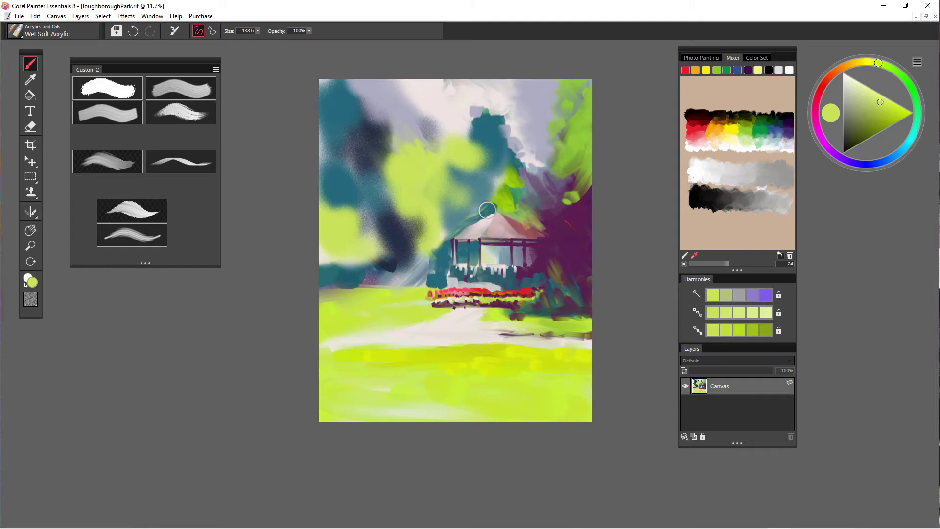
left_click(448, 102, "alt")
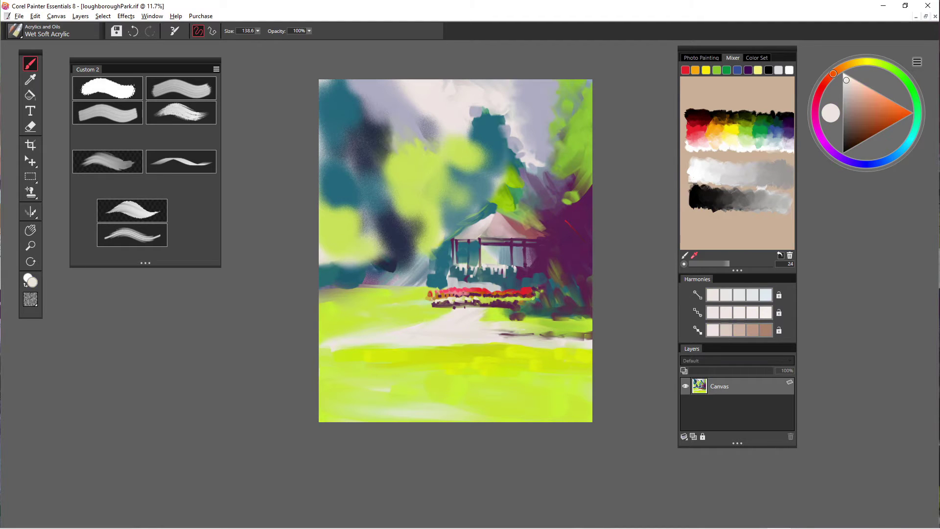
mouse_move(471, 102)
left_mouse_down()
mouse_move(472, 132)
mouse_move(474, 101)
mouse_move(474, 117)
mouse_move(494, 109)
left_mouse_up()
Sample the tree's teal and soften the treetop's edge into the sky with the Coarse Oily Blender
left_click(489, 126, "alt")
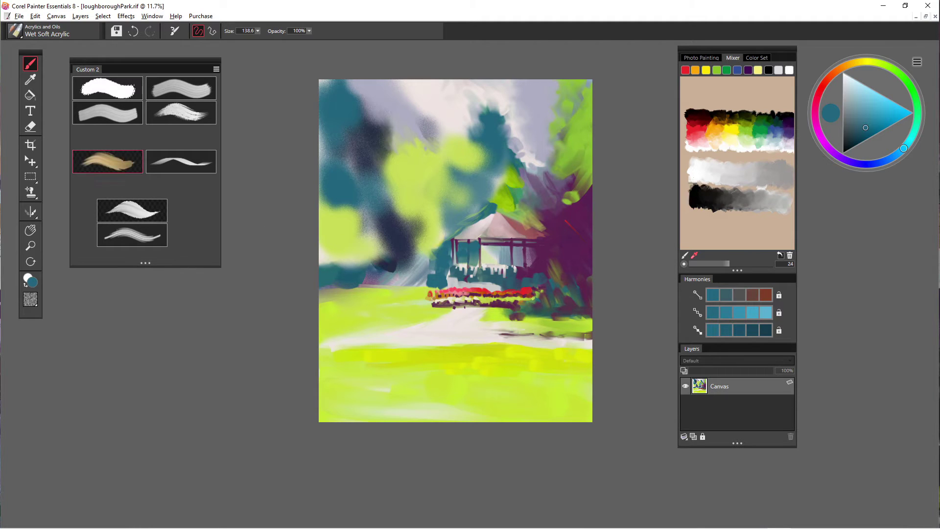
left_click(107, 162)
mouse_move(507, 128)
left_mouse_down()
mouse_move(511, 145)
mouse_move(501, 132)
left_mouse_up()
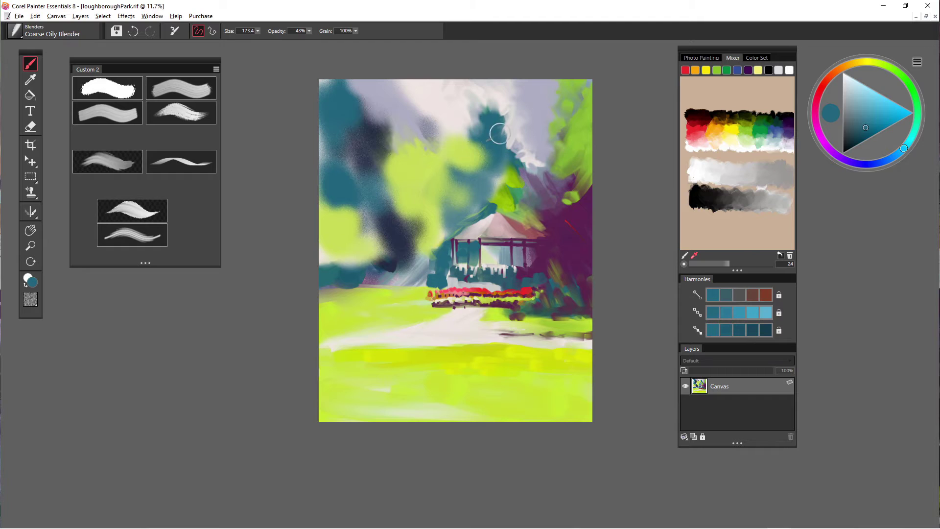
Sample teal again with the Wet Soft Acrylic brush and rework the tree's edge and the sky around it
left_click(181, 162)
left_click(507, 142, "alt")
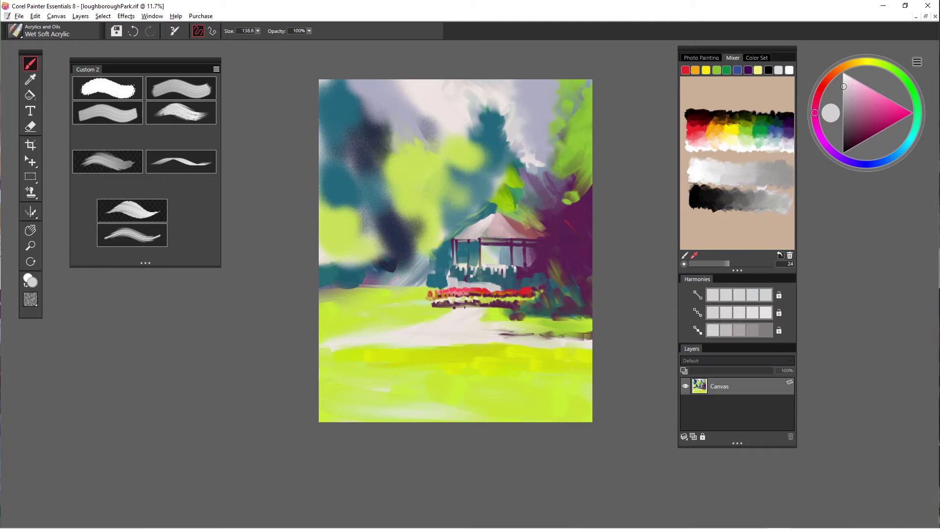
left_click(507, 145, "alt")
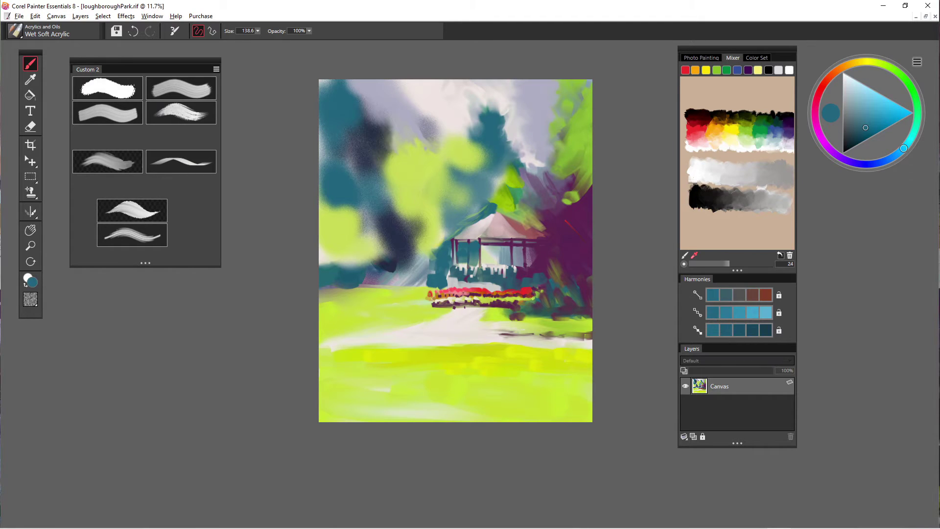
left_click_drag(510, 145, 508, 130)
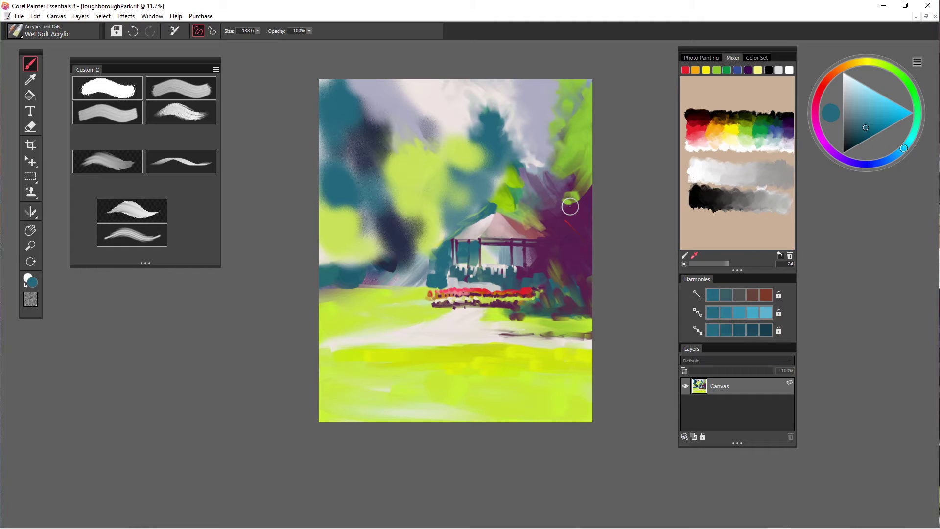
mouse_move(465, 99)
left_mouse_down()
mouse_move(499, 104)
mouse_move(531, 93)
mouse_move(510, 95)
mouse_move(524, 81)
left_mouse_up()
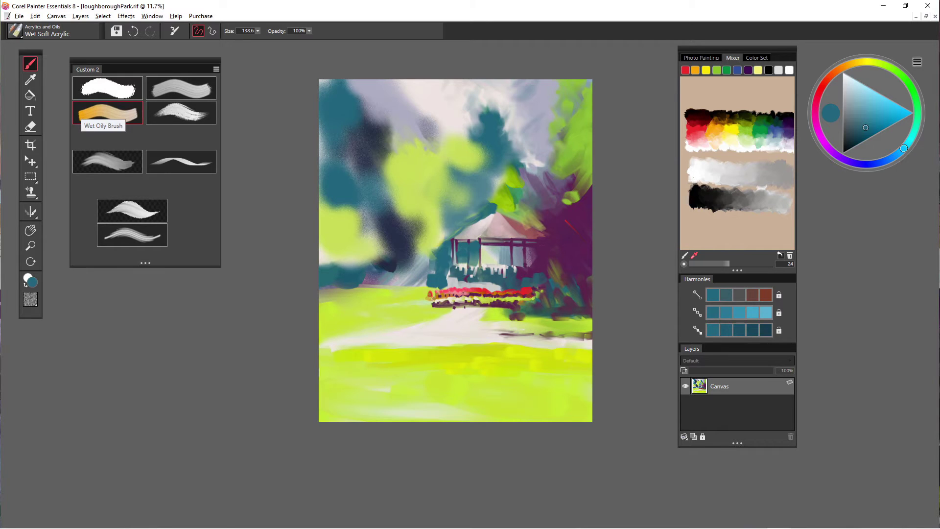
Draw a thin teal branch from the canvas's upper-left edge towards the centre with the Sargent Brush at size 9.2
left_click(131, 210)
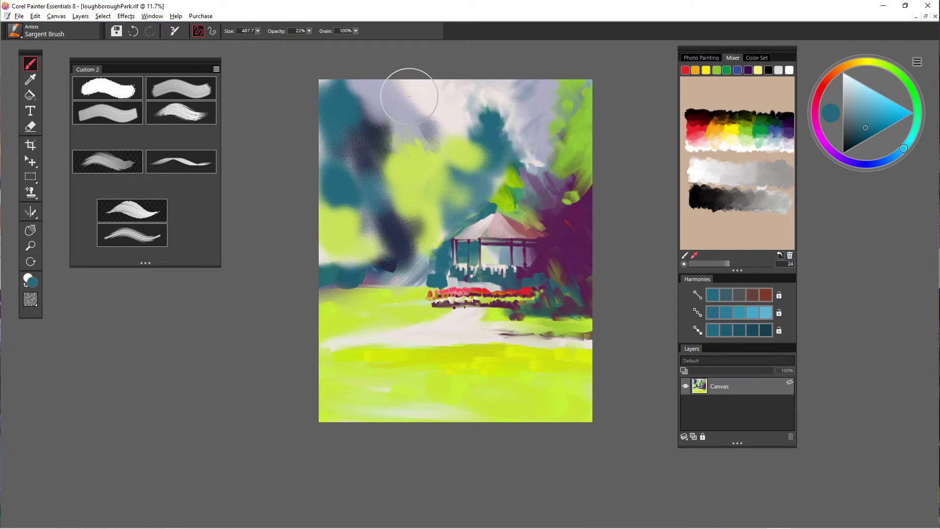
mouse_move(258, 30)
left_mouse_down()
mouse_move(280, 41)
mouse_move(241, 40)
left_mouse_up()
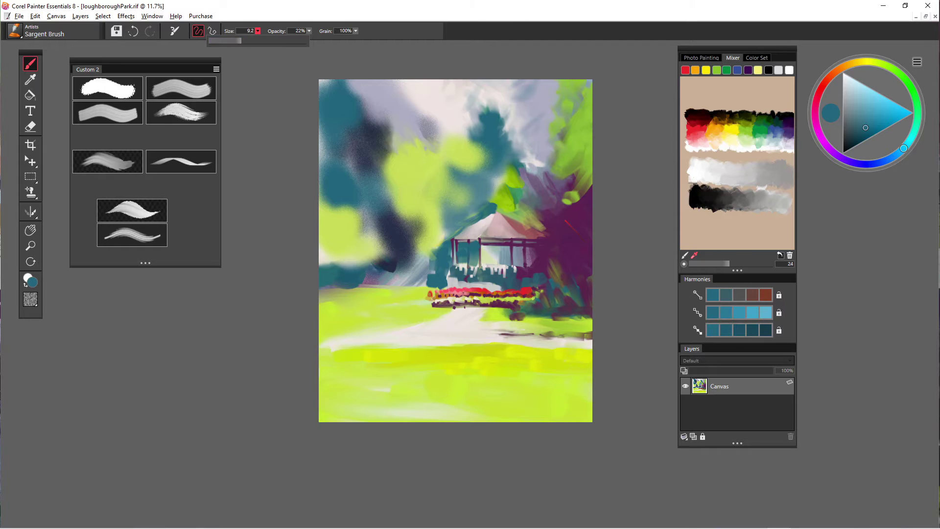
left_click(346, 79)
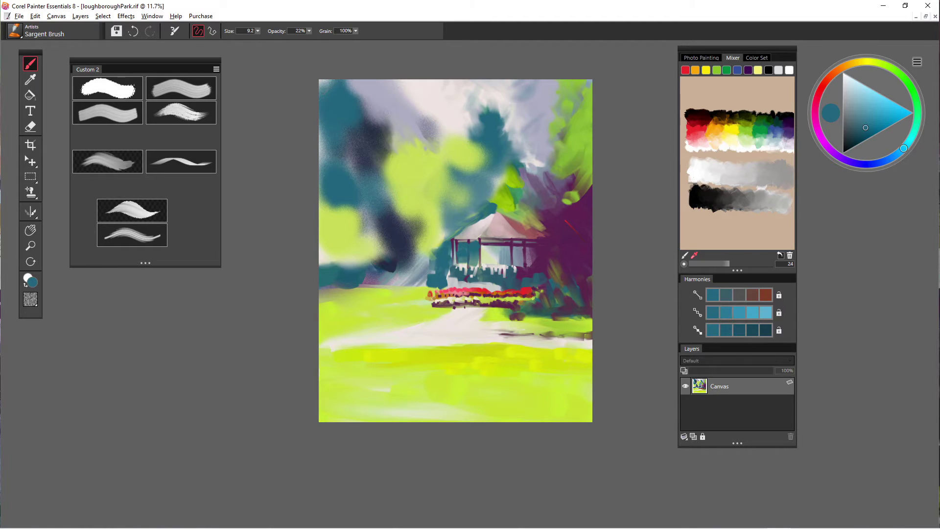
left_click_drag(352, 88, 387, 117)
Set the Sargent Brush size to 49.7, extend the branch, and sketch outlines of large leaves hanging above the bandstand
left_click(257, 31)
left_click_drag(243, 40, 264, 41)
left_click_drag(400, 126, 414, 134)
left_click_drag(413, 132, 452, 172)
mouse_move(424, 142)
left_mouse_down()
mouse_move(479, 174)
mouse_move(472, 167)
left_mouse_up()
mouse_move(466, 145)
left_mouse_down()
mouse_move(507, 166)
mouse_move(475, 147)
left_mouse_up()
left_click_drag(463, 174, 512, 181)
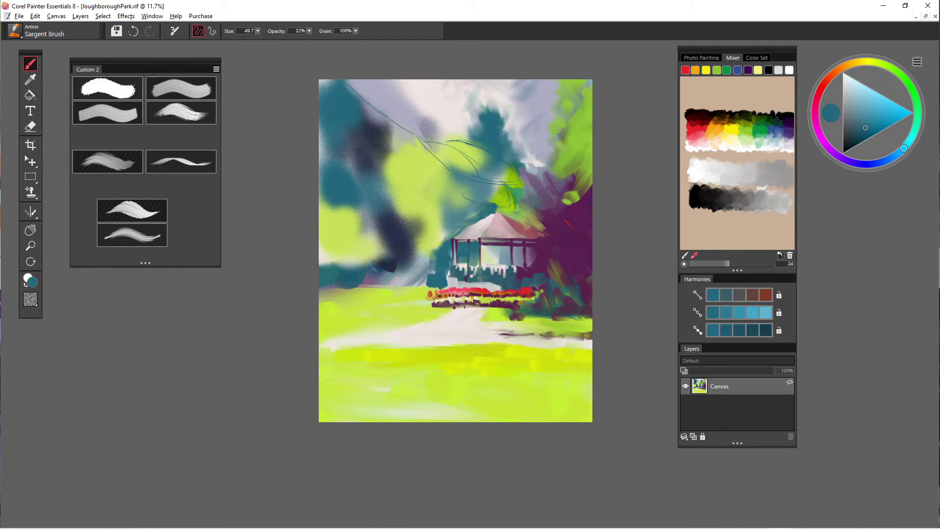
mouse_move(454, 181)
left_mouse_down()
mouse_move(472, 199)
mouse_move(447, 205)
left_mouse_up()
mouse_move(422, 165)
left_mouse_down()
mouse_move(424, 191)
mouse_move(439, 206)
mouse_move(416, 217)
mouse_move(400, 211)
mouse_move(393, 192)
mouse_move(395, 208)
left_mouse_up()
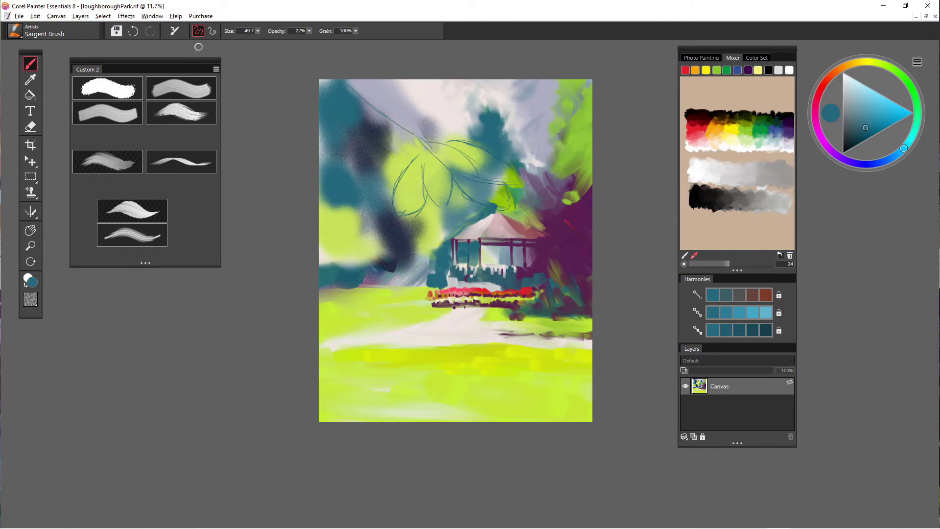
Set the Sargent Brush size to 427.2, fill the left and upper-middle leaves with teal strokes, and undo the stray broad smear
left_click(258, 31)
left_click_drag(267, 41, 299, 41)
left_click_drag(419, 158, 418, 185)
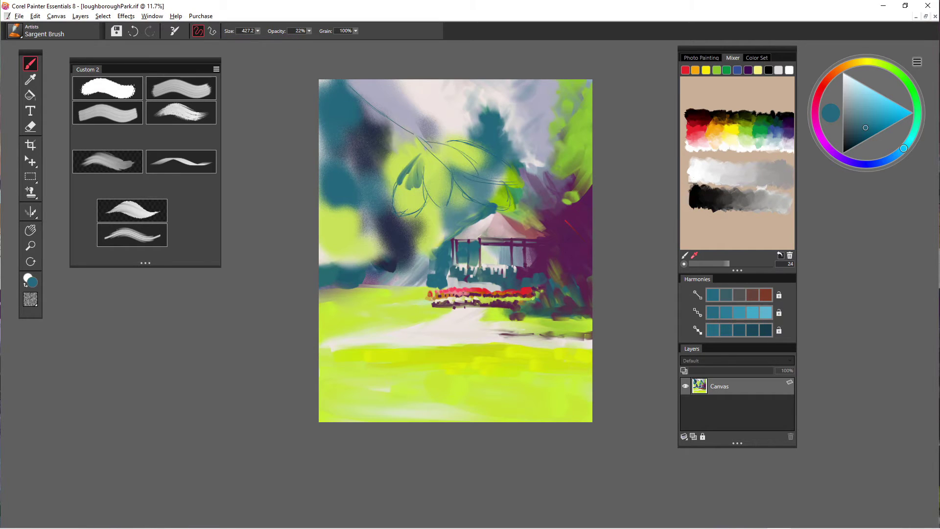
mouse_move(399, 185)
left_mouse_down()
mouse_move(378, 177)
mouse_move(381, 166)
mouse_move(402, 175)
left_mouse_up()
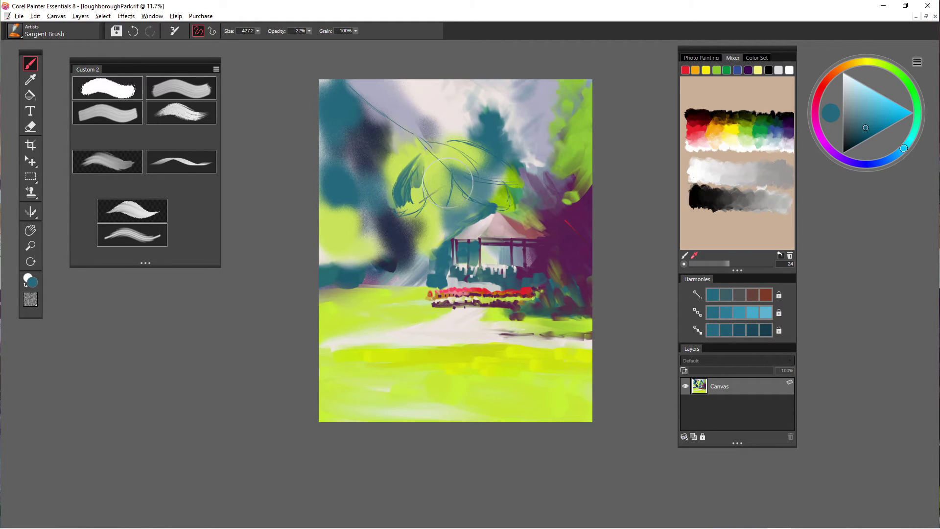
left_click_drag(443, 143, 472, 169)
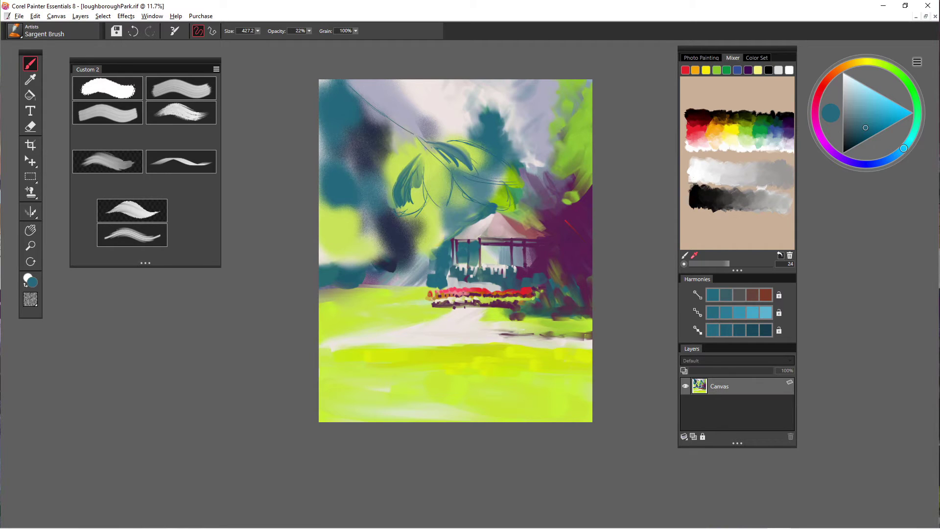
left_click_drag(429, 144, 456, 171)
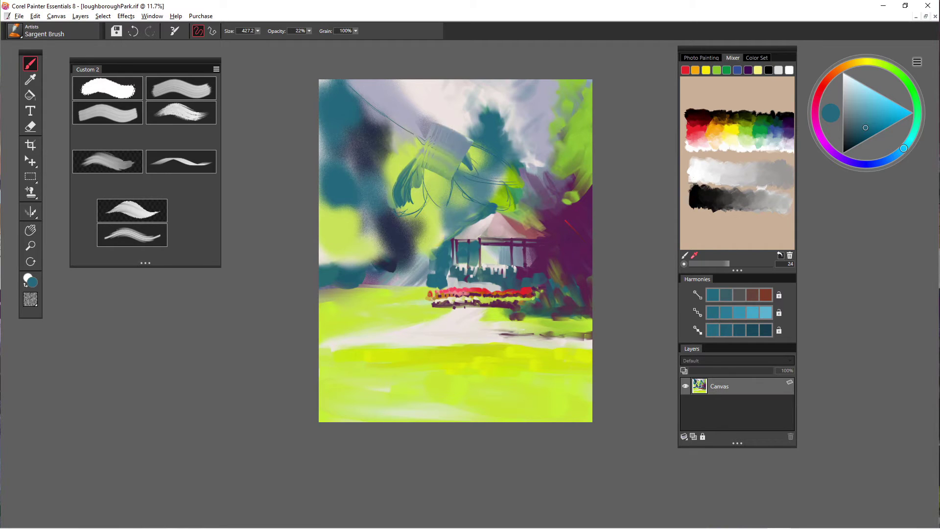
key("ctrl+z")
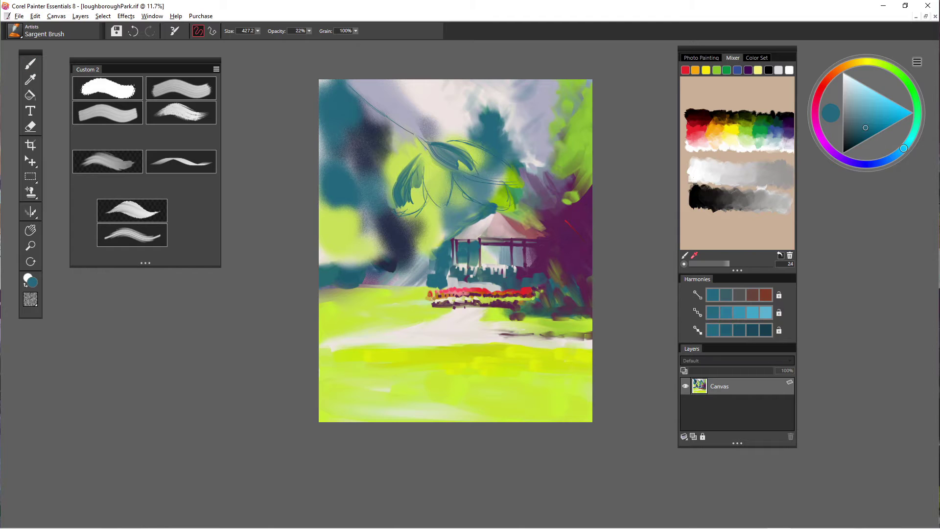
Brush teal strokes along the long leaf on the right, above the bandstand roof
left_click_drag(456, 251, 455, 249)
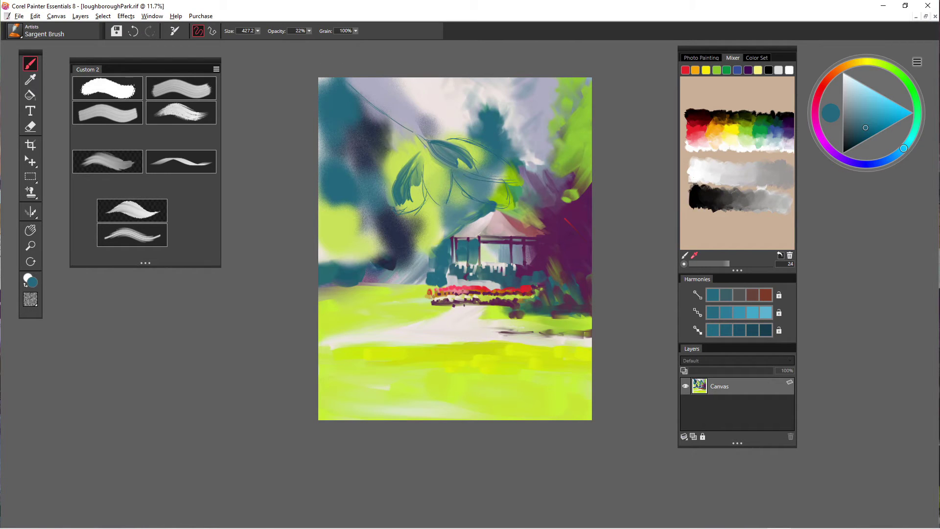
left_click_drag(491, 156, 520, 183)
left_click_drag(486, 151, 519, 182)
Sample the bright lime green from the foliage and fill the long right-hand leaf with strokes following its curve
left_click(511, 177, "alt")
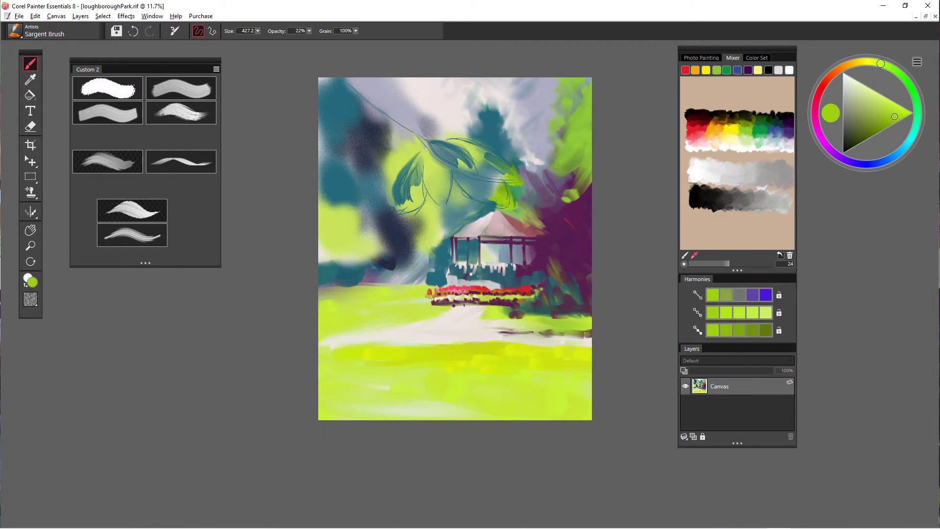
left_click_drag(489, 154, 518, 173)
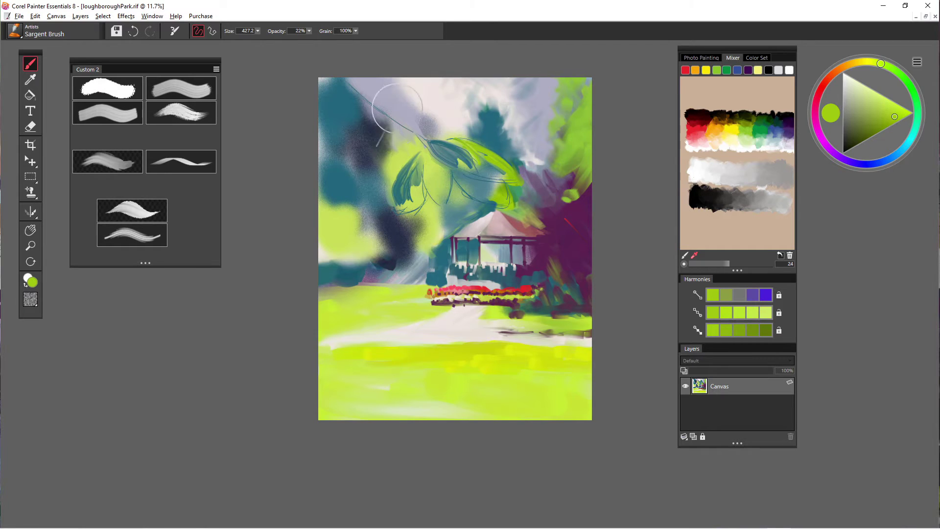
scroll(453, 194, "up", 8)
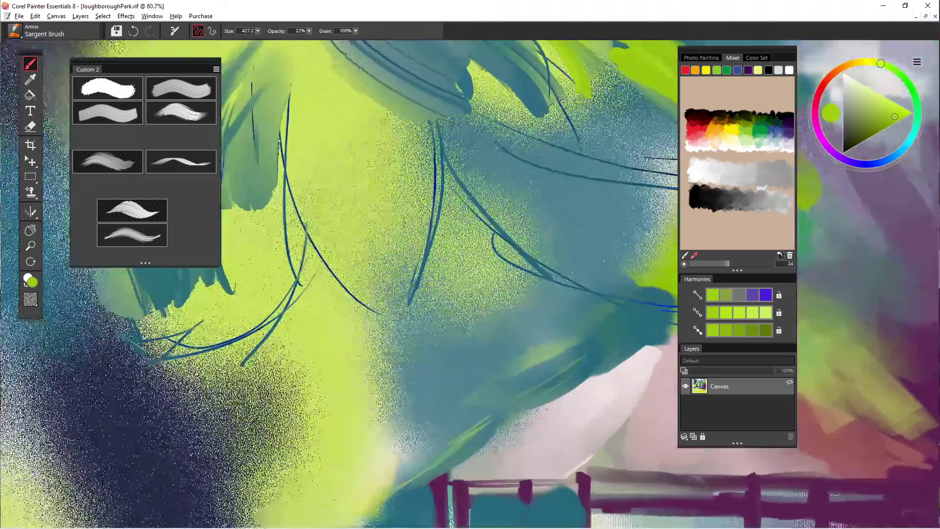
scroll(453, 193, "down", 5)
scroll(453, 193, "up", 2)
left_click_drag(447, 45, 525, 110)
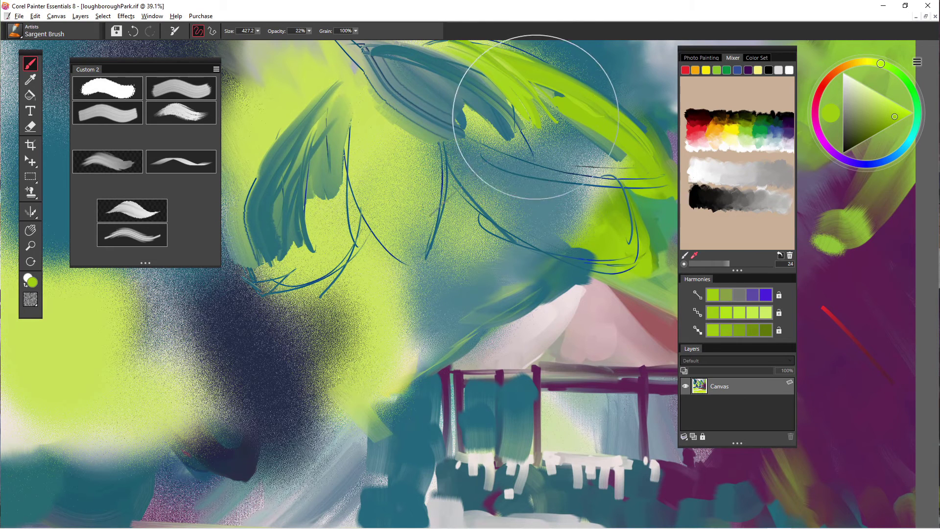
left_click_drag(534, 106, 626, 163)
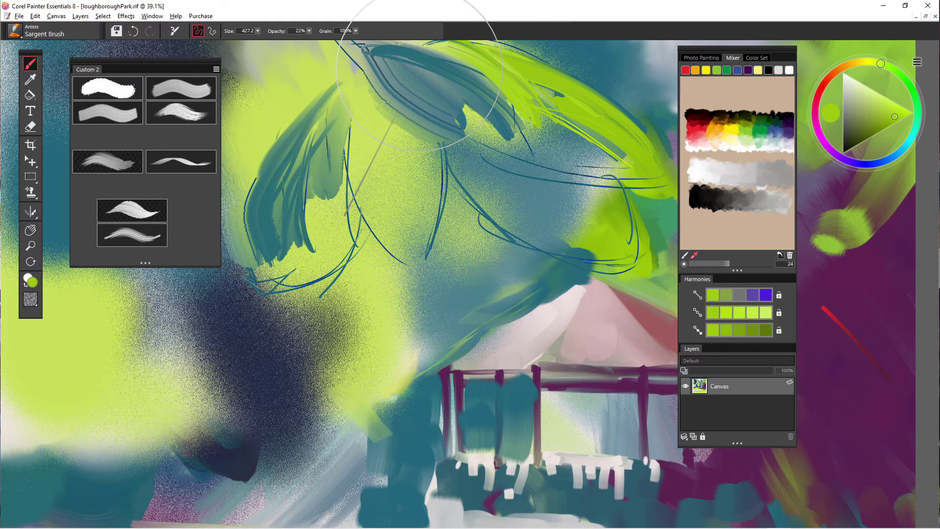
Sample teal from the upper-middle leaf and paint shadow strokes and veins across the green right-hand leaf
left_click(418, 69, "alt")
left_click_drag(530, 109, 551, 116)
left_click_drag(484, 78, 574, 98)
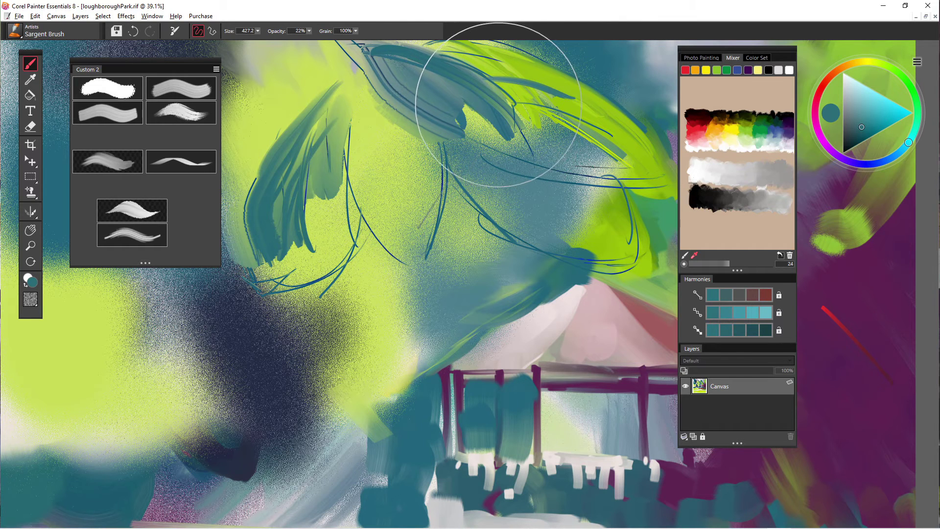
left_click_drag(526, 110, 629, 163)
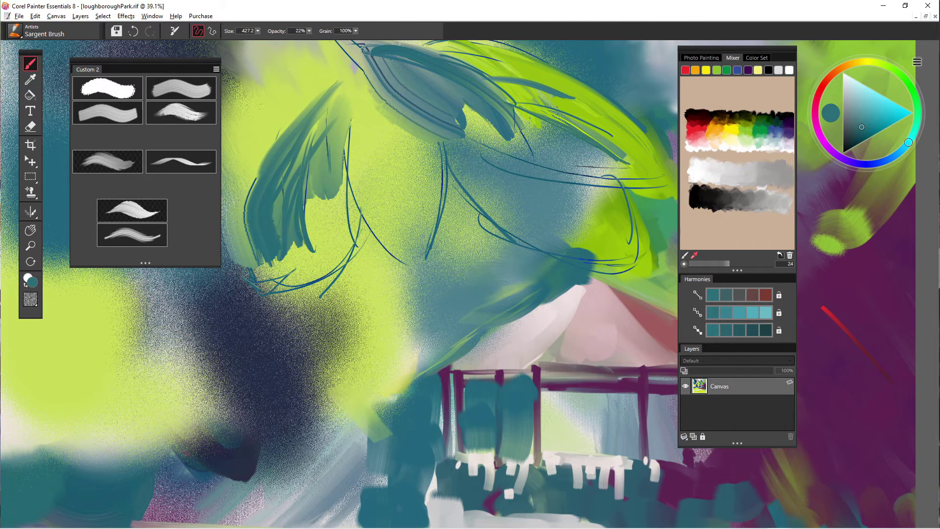
mouse_move(516, 105)
left_mouse_down()
mouse_move(558, 164)
mouse_move(591, 176)
left_mouse_up()
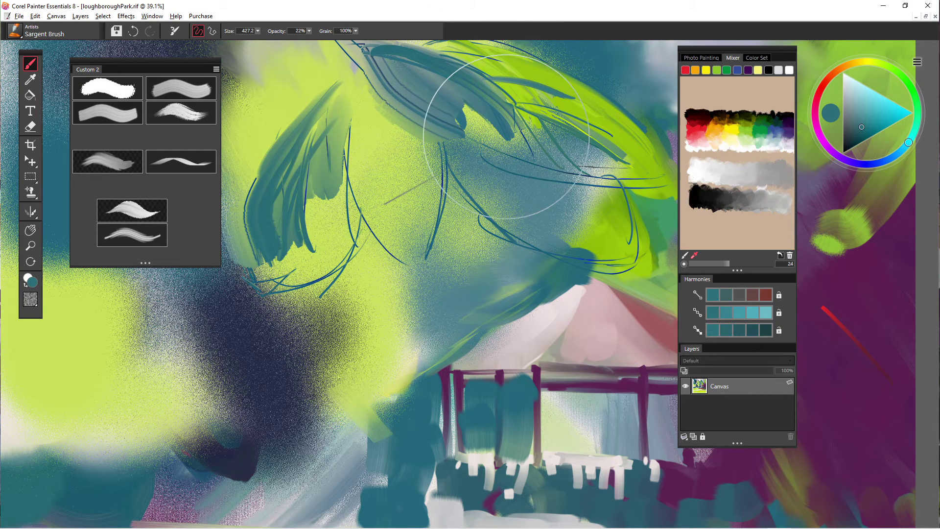
Fill the lower end of the large central leaf with teal Sargent Brush strokes
mouse_move(492, 86)
left_mouse_down()
mouse_move(531, 137)
mouse_move(523, 143)
left_mouse_up()
mouse_move(489, 85)
left_mouse_down()
mouse_move(530, 140)
mouse_move(471, 127)
mouse_move(506, 130)
left_mouse_up()
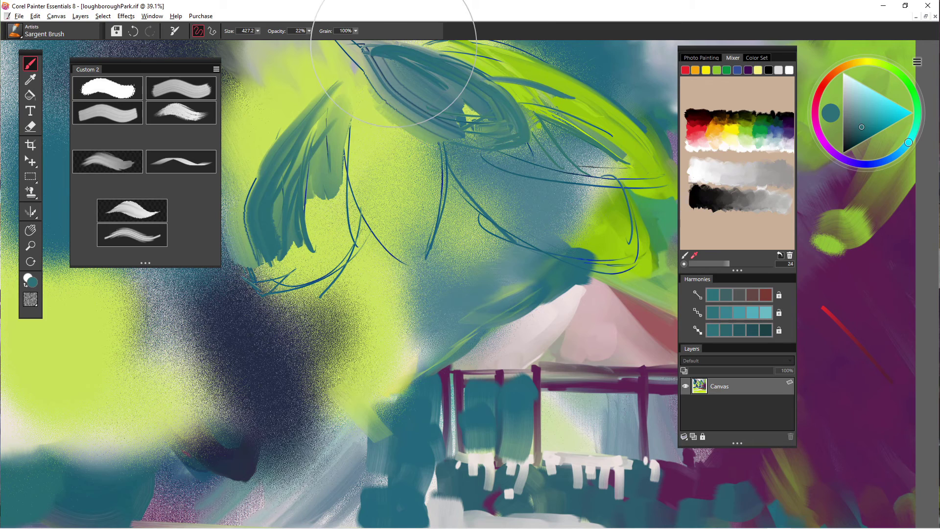
Sample the light yellow-green of the foliage and paint an upright leaf above the branch joint
scroll(453, 241, "down", 5)
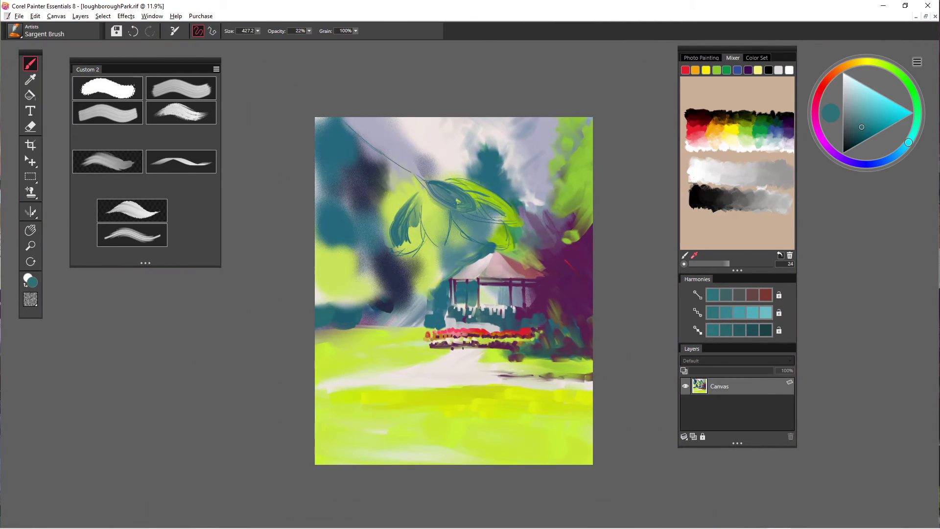
scroll(445, 198, "up", 2)
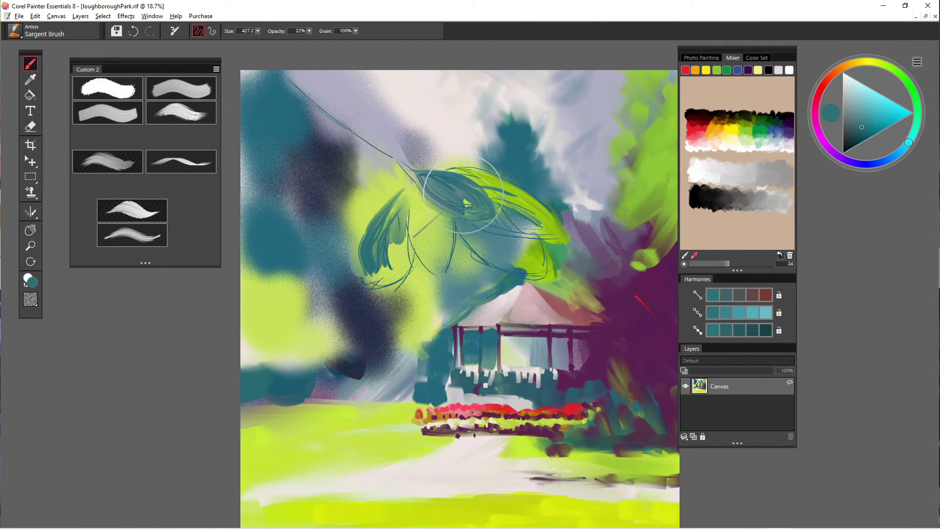
left_click(422, 216, "alt")
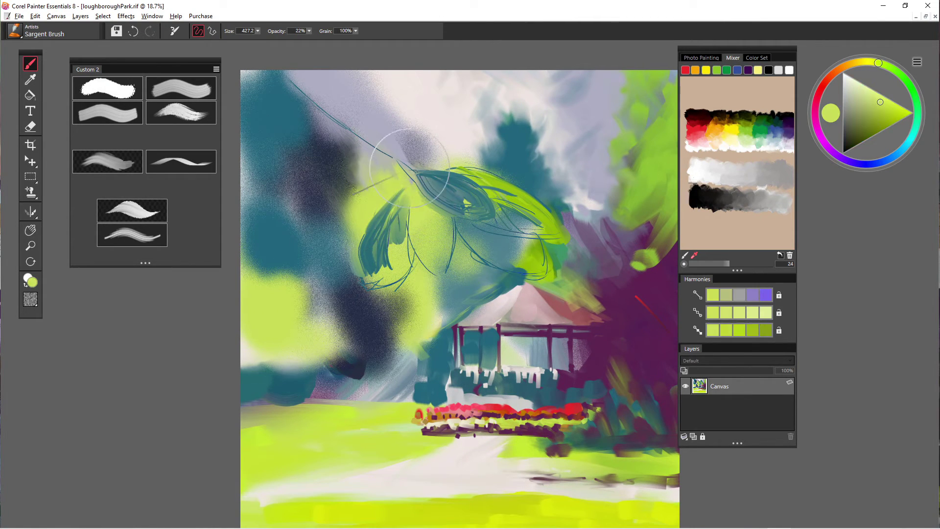
left_click_drag(409, 109, 422, 149)
left_click_drag(394, 109, 424, 167)
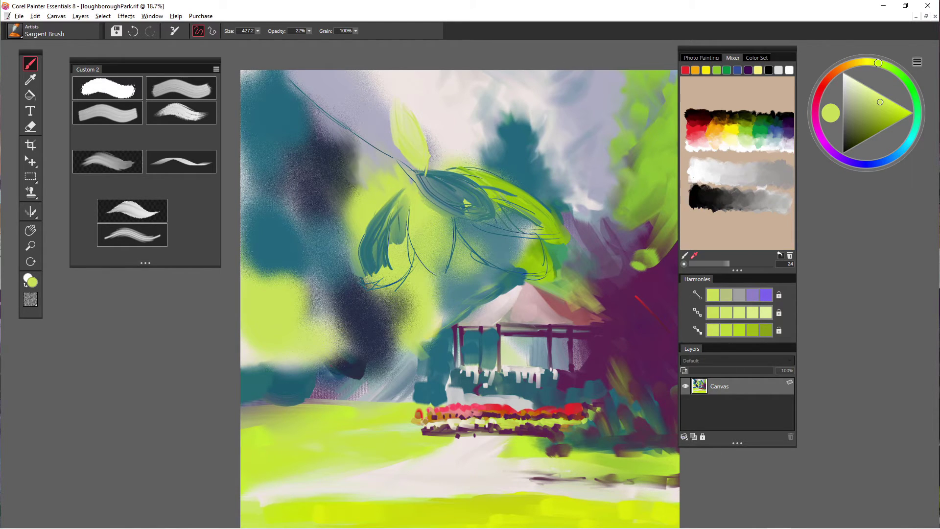
Shade the upright leaf with teal sampled from the background tree and rework it with yellow-green sampled from its tip
left_click(511, 137, "alt")
left_click_drag(405, 117, 421, 164)
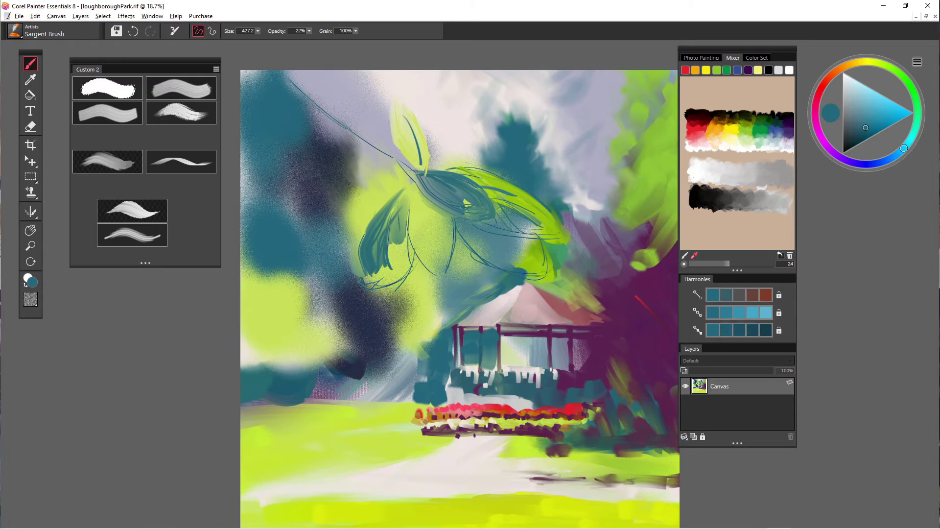
mouse_move(407, 118)
left_mouse_down()
mouse_move(424, 161)
mouse_move(409, 145)
mouse_move(416, 171)
left_mouse_up()
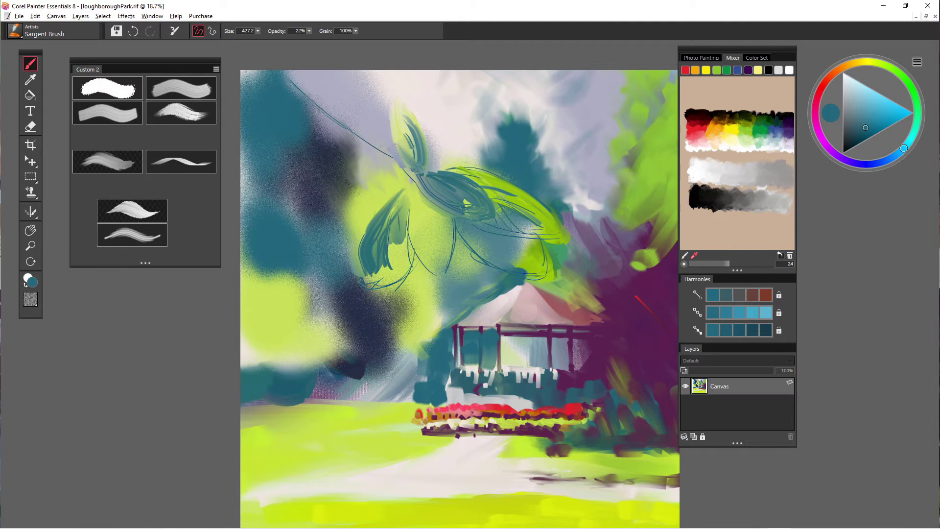
left_click_drag(403, 142, 422, 167)
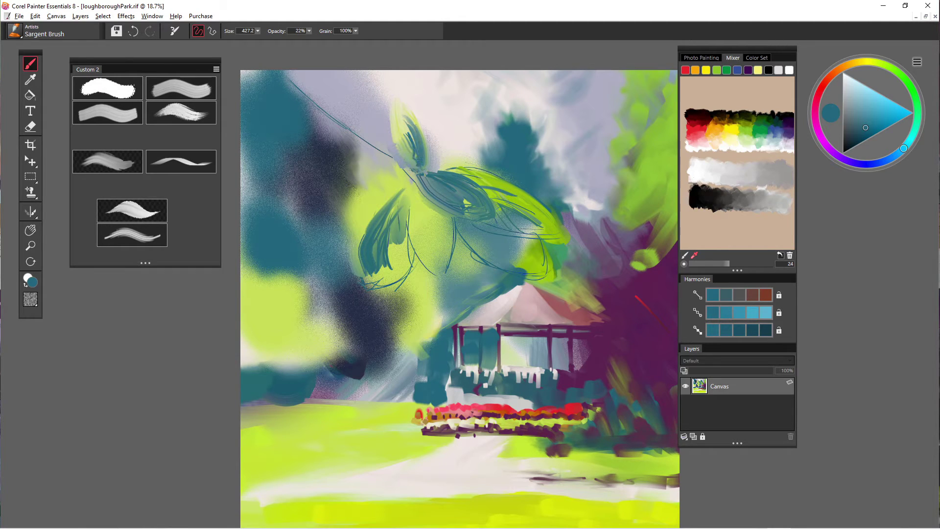
left_click(398, 111, "alt")
left_click_drag(404, 118, 415, 166)
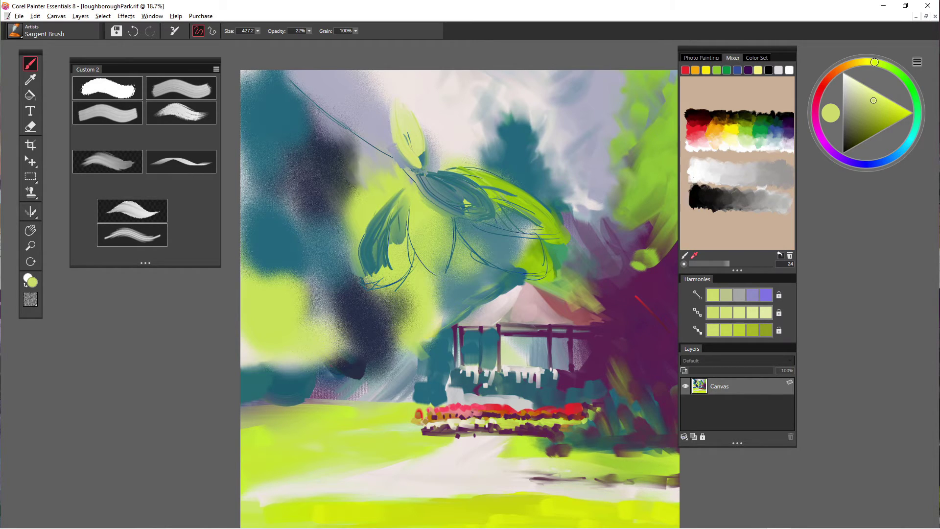
left_click_drag(414, 130, 414, 168)
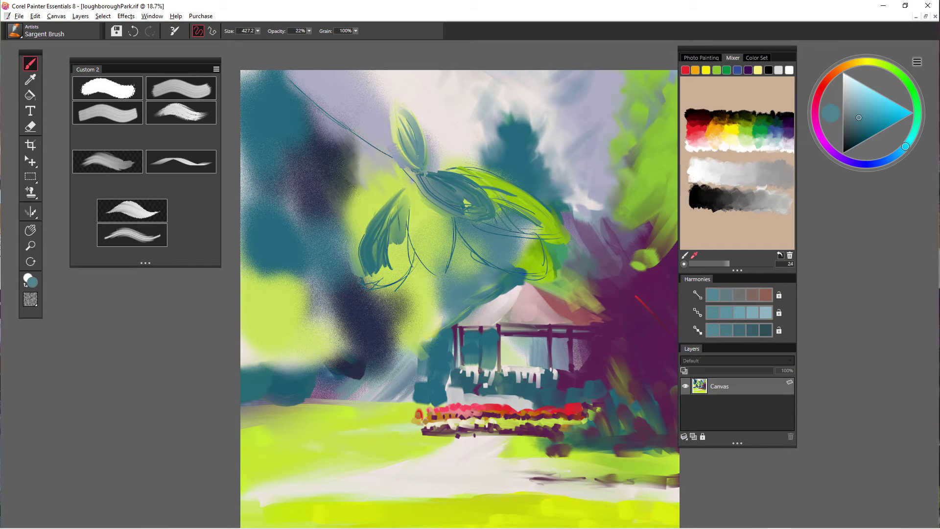
Blend sampled teal at the base of the upright leaf and paint pale off-white highlights along the adjoining branch
left_click(429, 177, "alt")
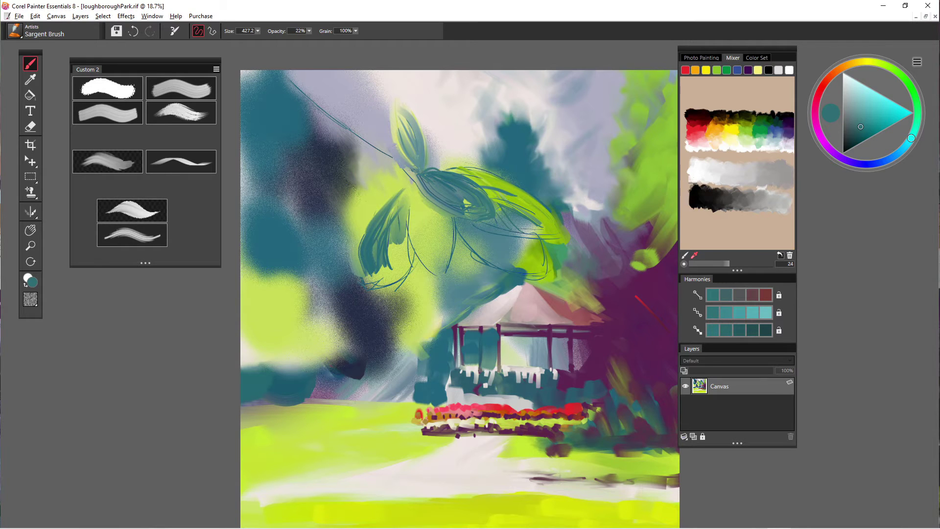
left_click(376, 147, "alt")
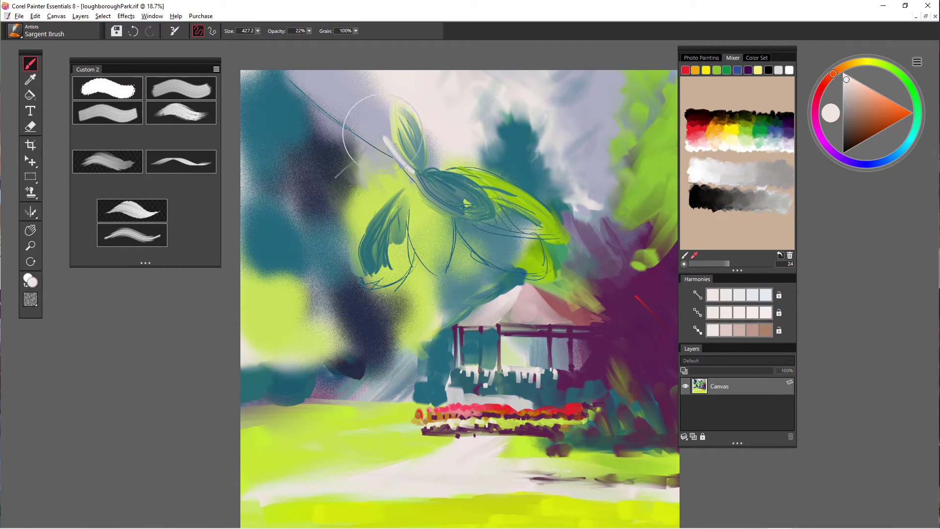
left_click_drag(395, 159, 371, 140)
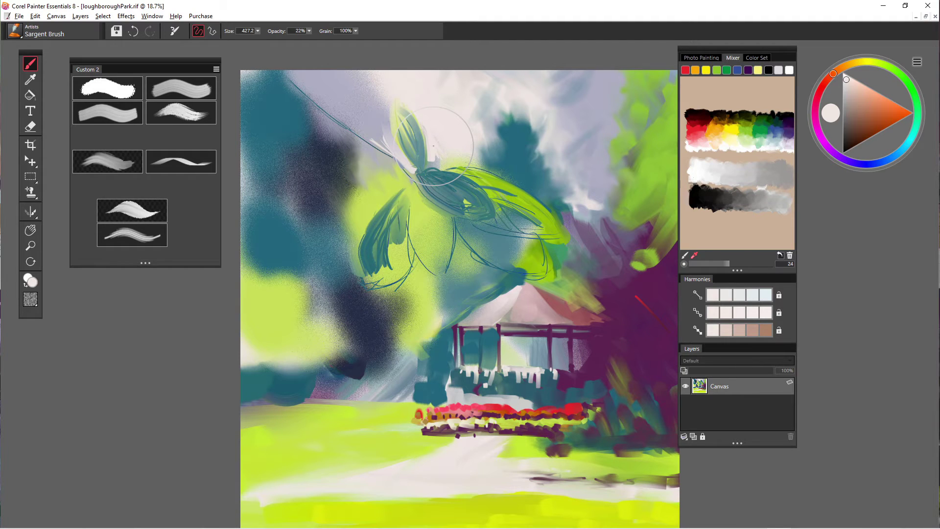
Paint a cluster of small leaves on the upper branch in teal sampled from the dark foliage, and sample the sky's lavender
left_click(287, 107, "alt")
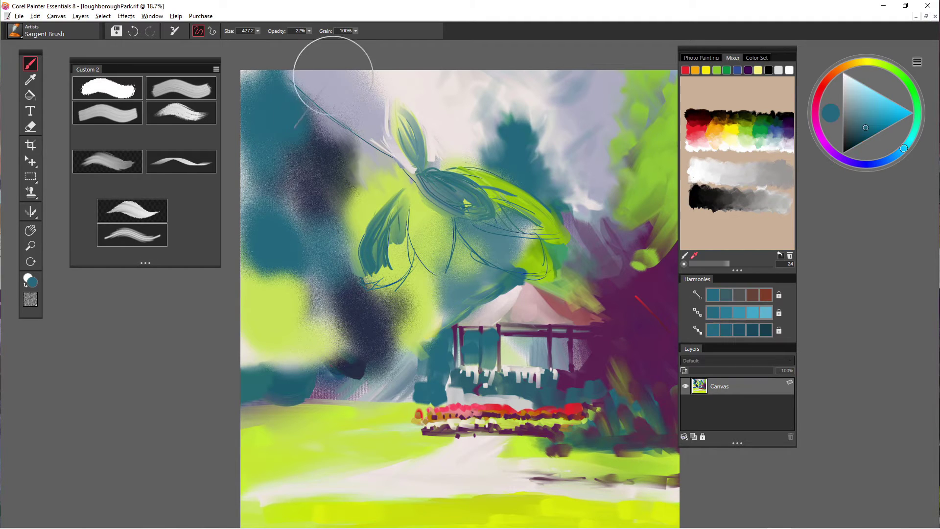
mouse_move(371, 89)
left_mouse_down()
mouse_move(358, 109)
mouse_move(346, 103)
mouse_move(354, 106)
left_mouse_up()
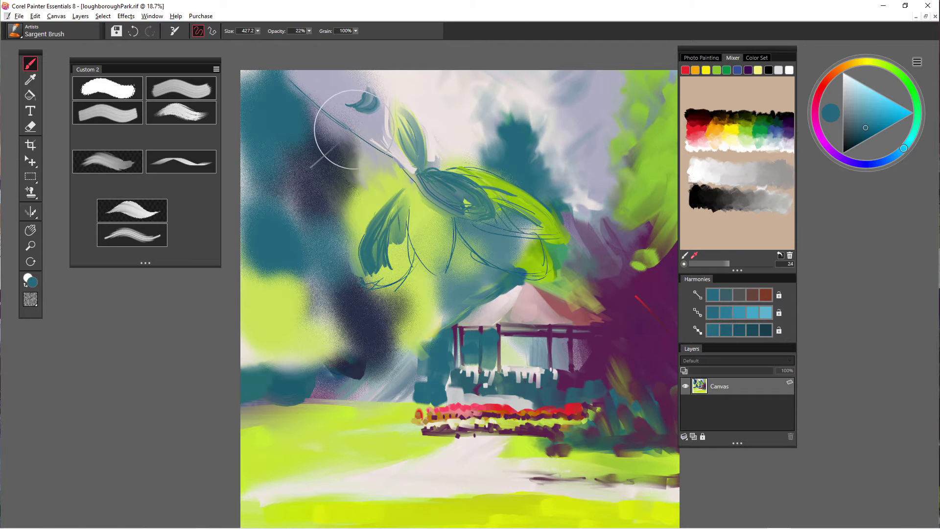
left_click_drag(352, 109, 373, 131)
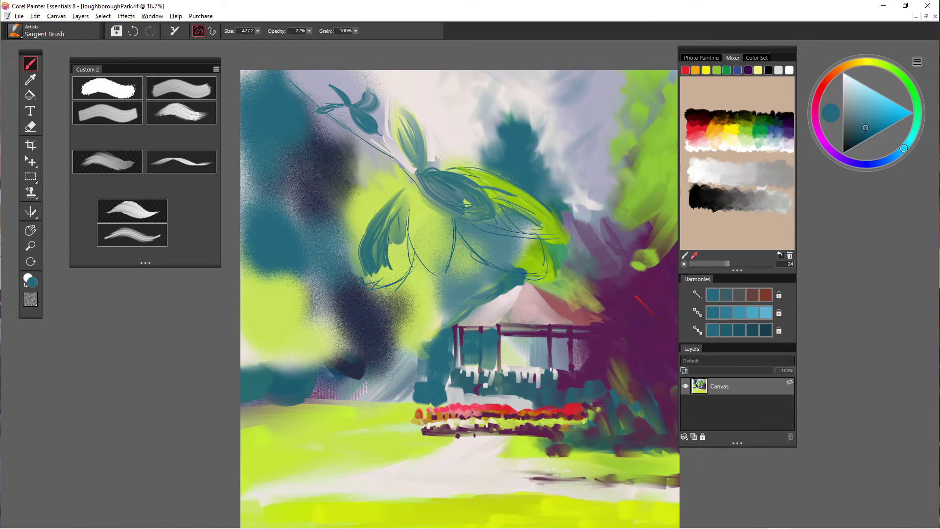
left_click(323, 100, "alt")
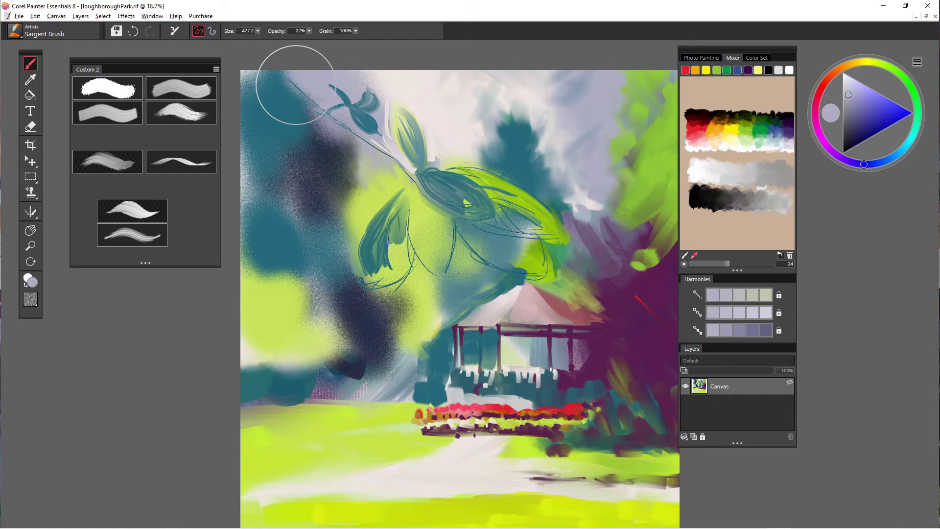
Sample the lime green of the large outer leaf and paint brighter lime strokes across its lower part
left_click(505, 196, "alt")
left_click_drag(509, 210, 513, 216)
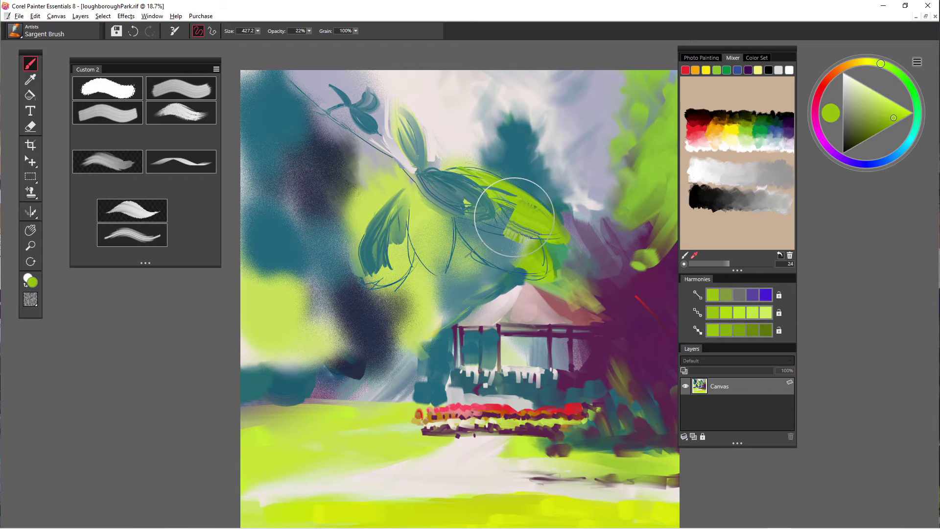
key("ctrl+z")
key("ctrl+y")
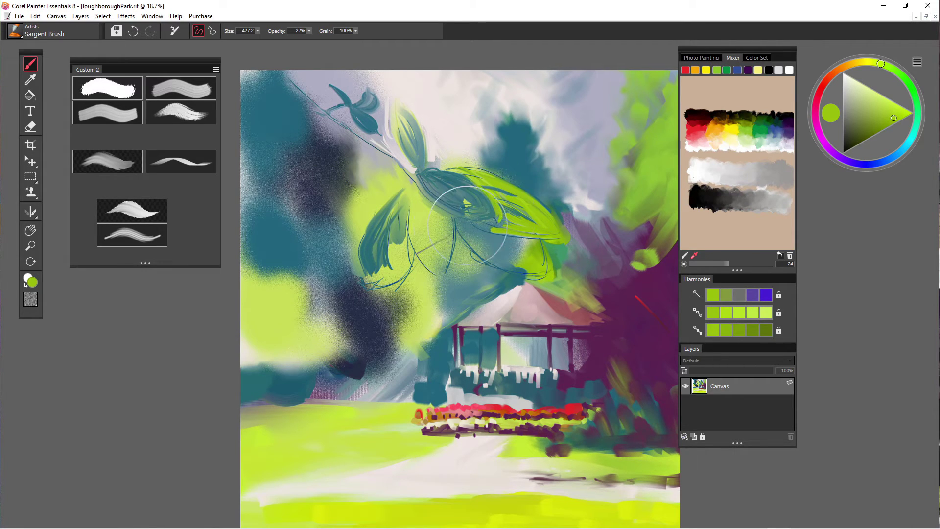
left_click(132, 235)
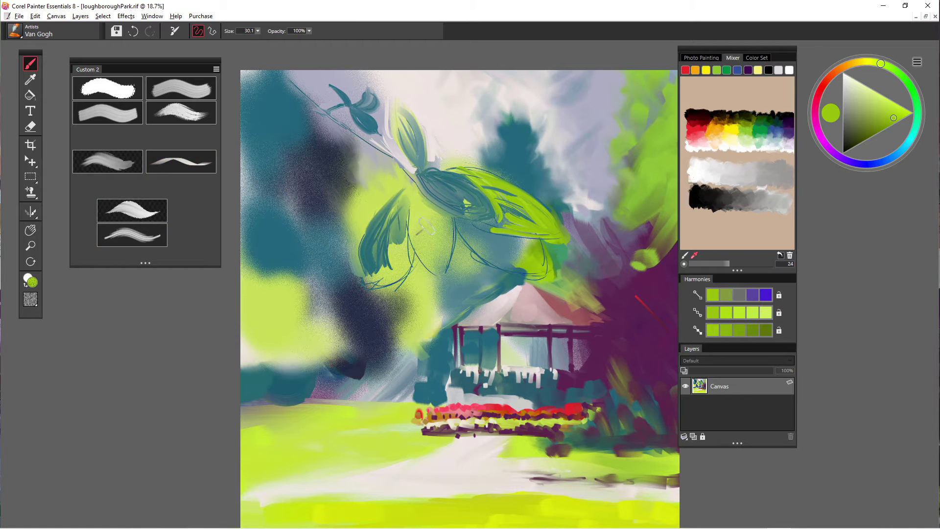
mouse_move(461, 224)
left_mouse_down()
mouse_move(499, 259)
mouse_move(514, 254)
left_mouse_up()
mouse_move(464, 226)
left_mouse_down()
mouse_move(499, 241)
mouse_move(524, 270)
mouse_move(541, 247)
mouse_move(542, 274)
mouse_move(496, 260)
left_mouse_up()
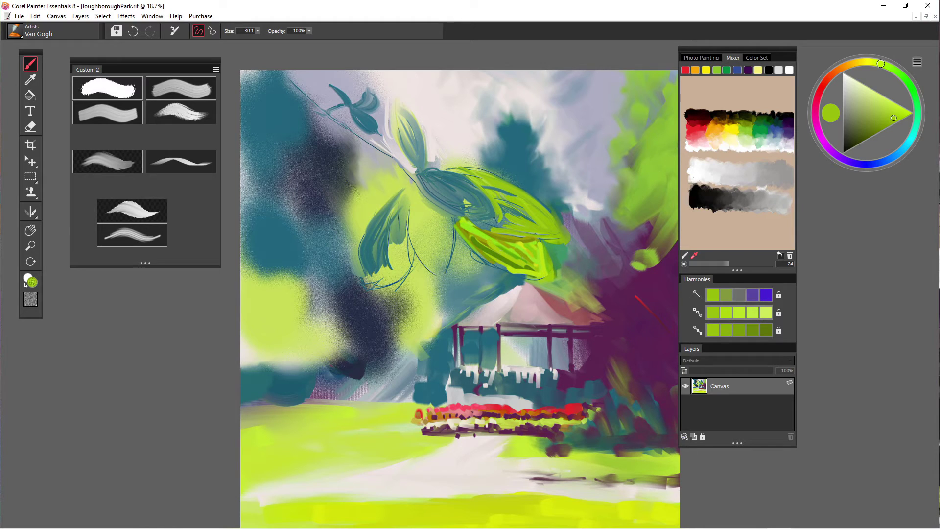
scroll(441, 283, "down", 5)
scroll(441, 283, "up", 4)
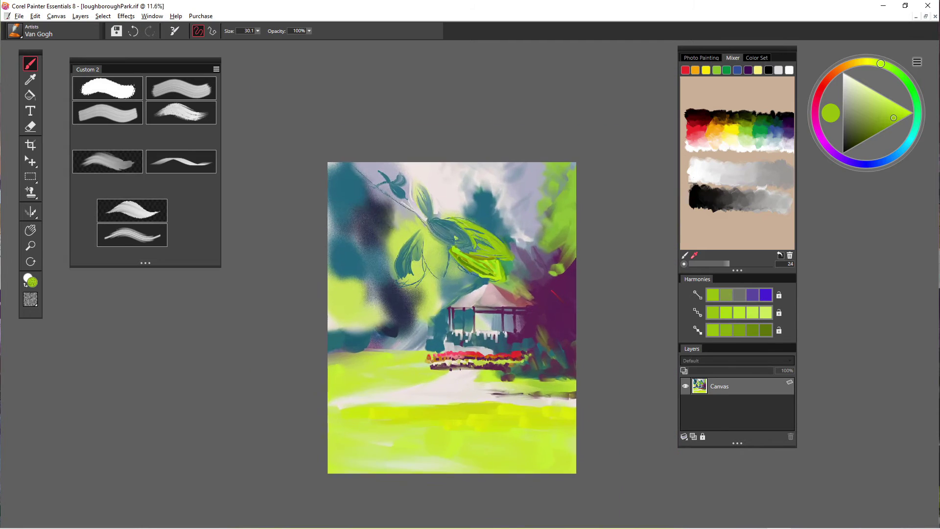
left_click(133, 235)
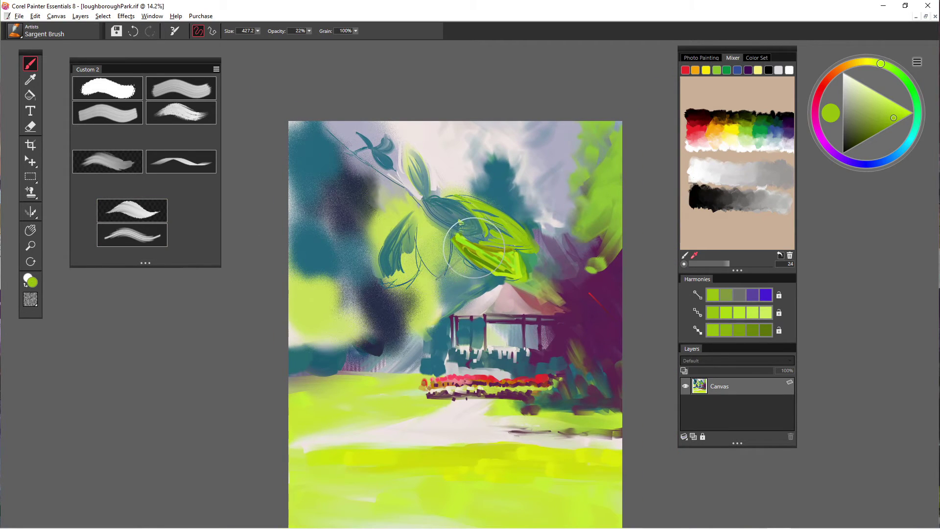
key("ctrl+z")
Paint the leaf just above the bandstand roof with broad lime green Sargent Brush strokes
mouse_move(512, 258)
left_mouse_down()
mouse_move(505, 267)
mouse_move(460, 244)
mouse_move(470, 223)
left_mouse_up()
left_click_drag(502, 258, 480, 249)
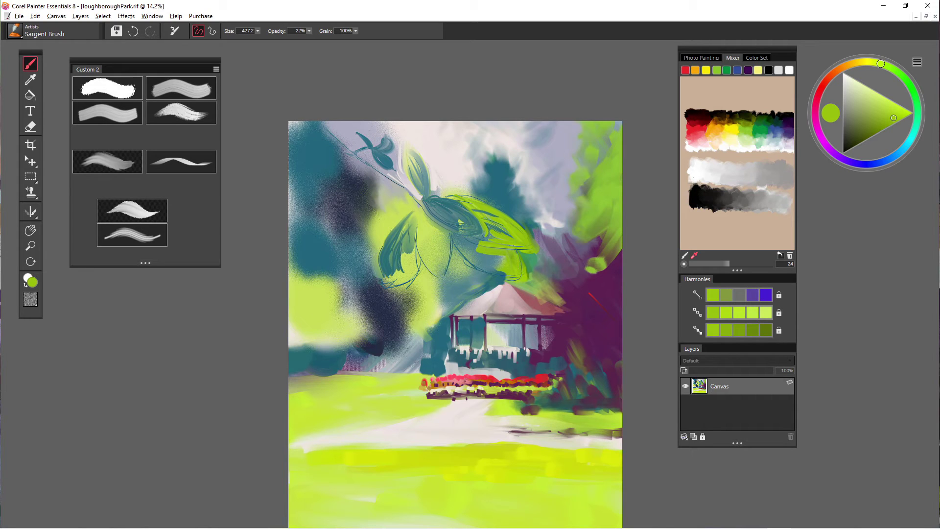
left_click_drag(512, 275, 468, 251)
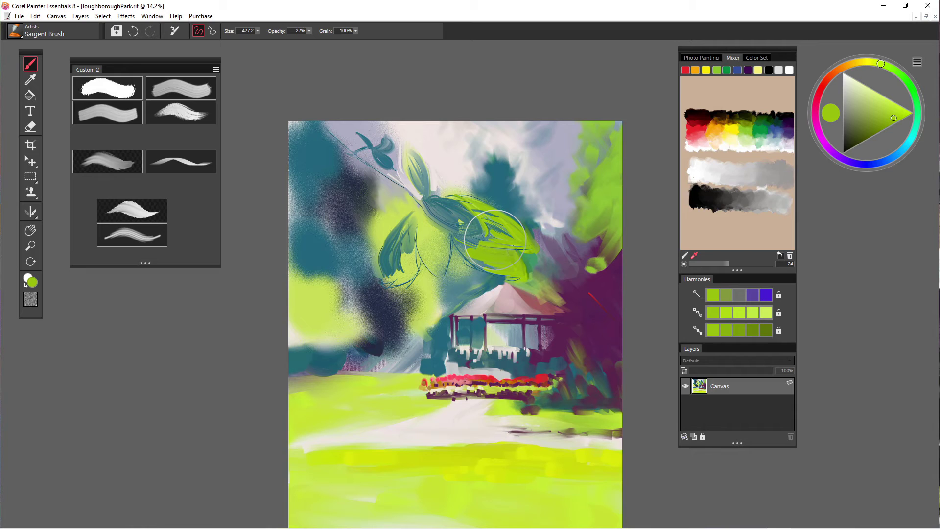
Switch to the Wet Oily Brush with 59% grain and add teal, sampled from the central leaf, at the lower leaf's stem
left_click(107, 113)
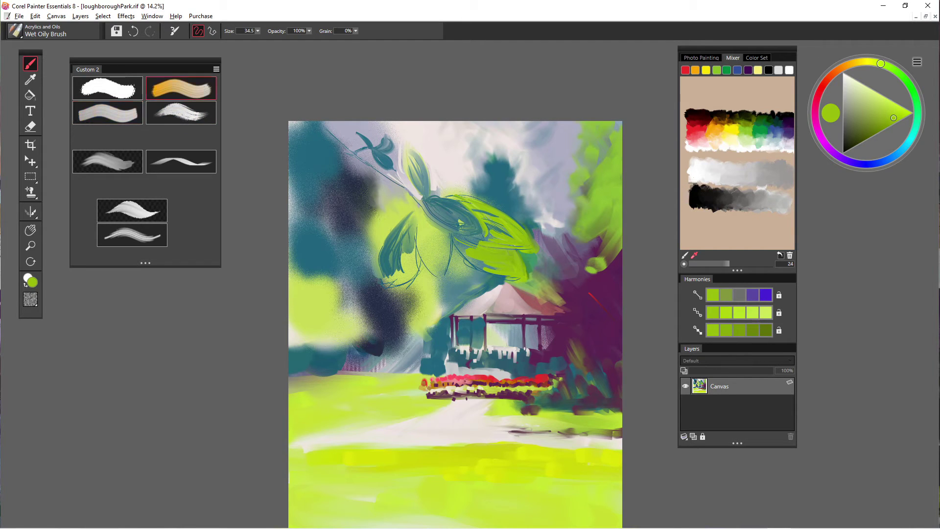
left_click(356, 30)
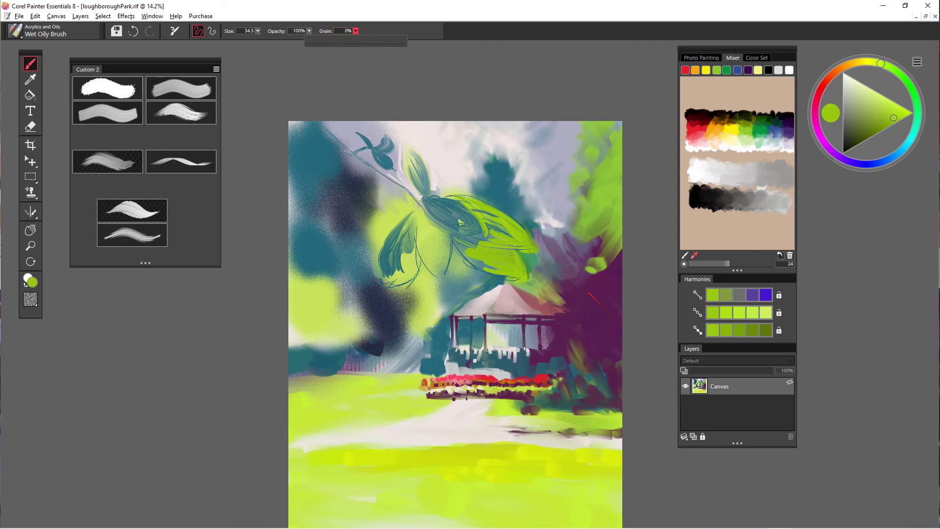
left_click_drag(309, 40, 362, 41)
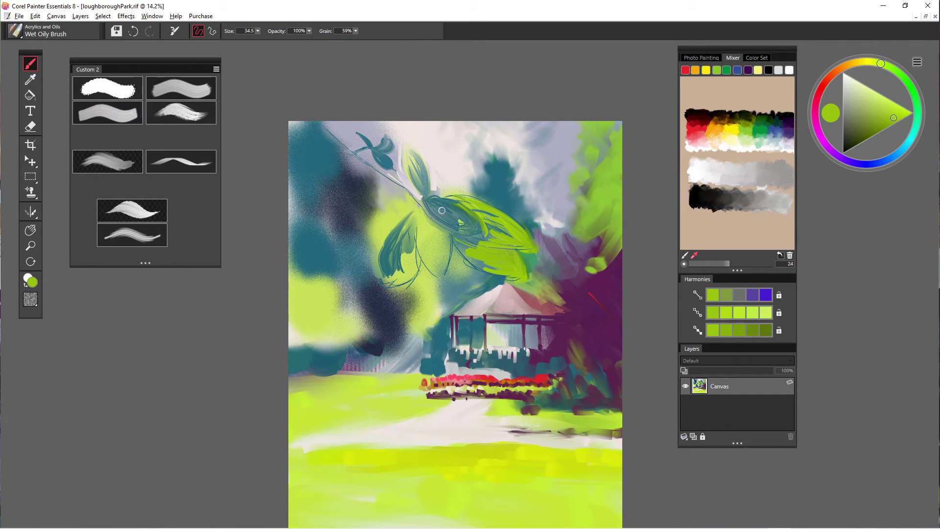
left_click(451, 202, "alt")
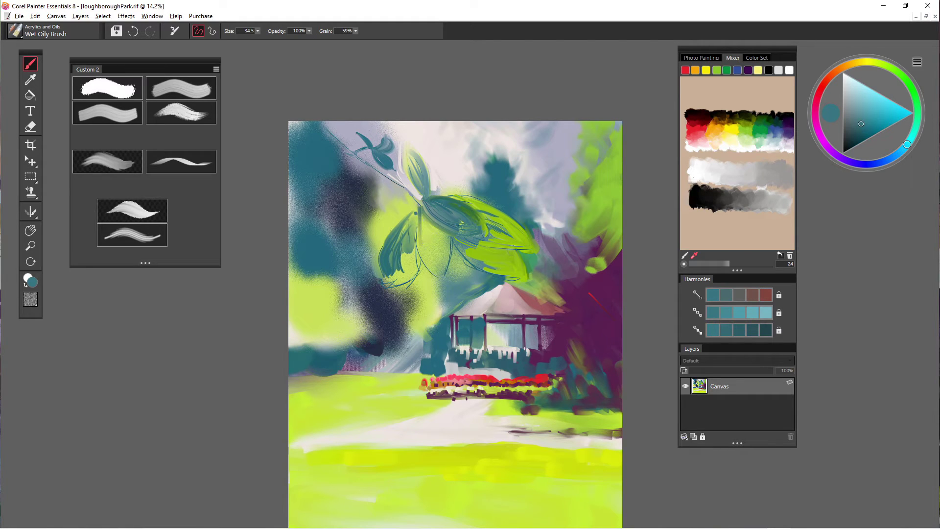
left_click(257, 31)
left_click_drag(263, 41, 284, 40)
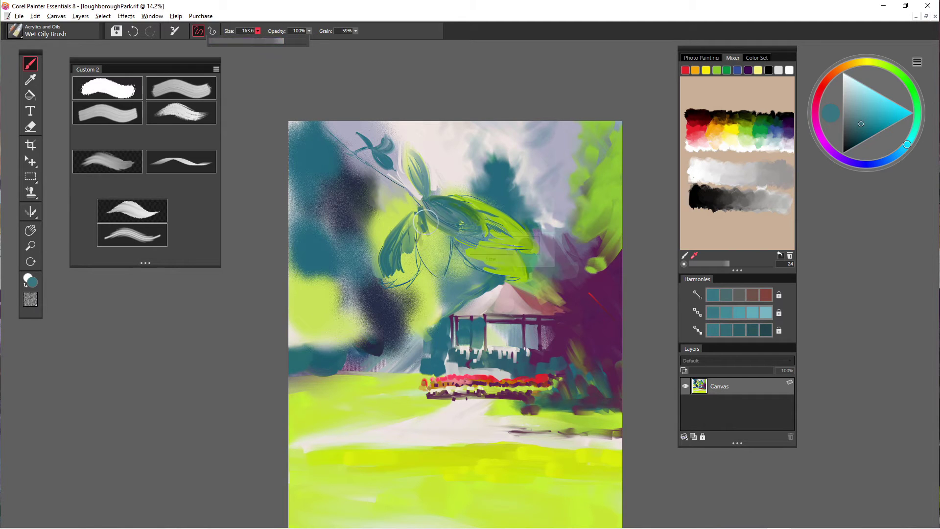
left_click_drag(439, 240, 442, 273)
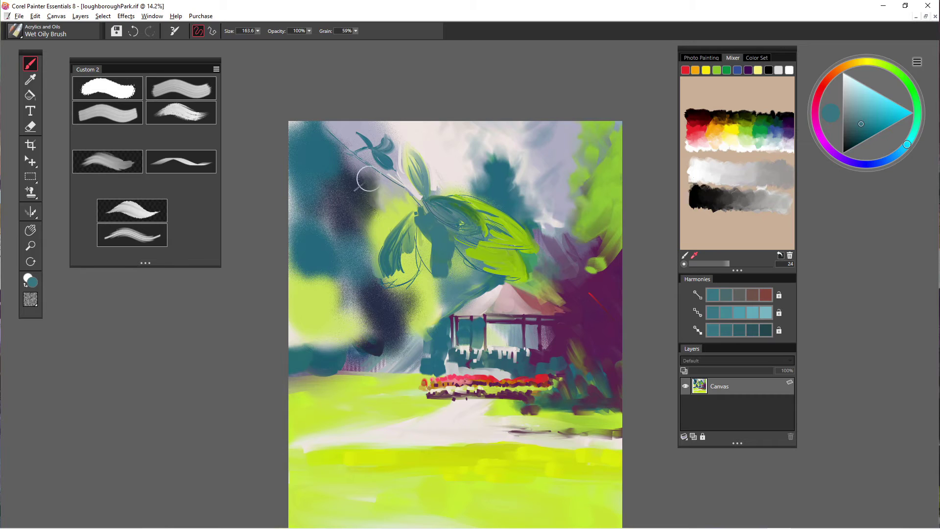
left_click(416, 285, "alt")
left_click_drag(455, 253, 440, 293)
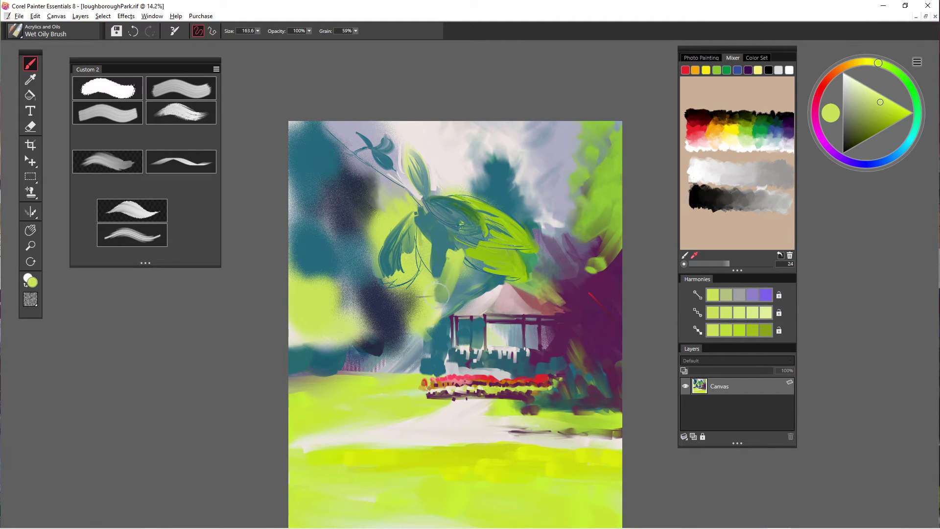
key("ctrl+z")
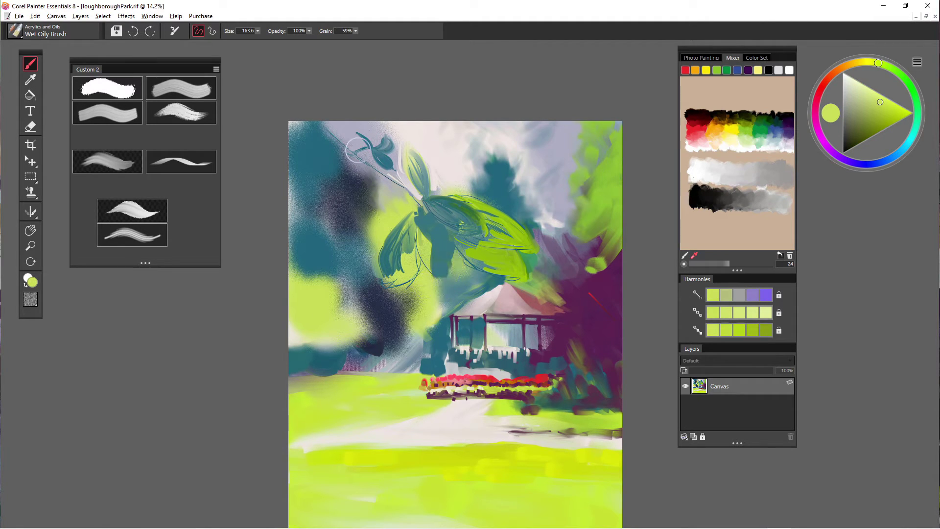
key("ctrl+z")
key("ctrl+z")
key("ctrl+z")
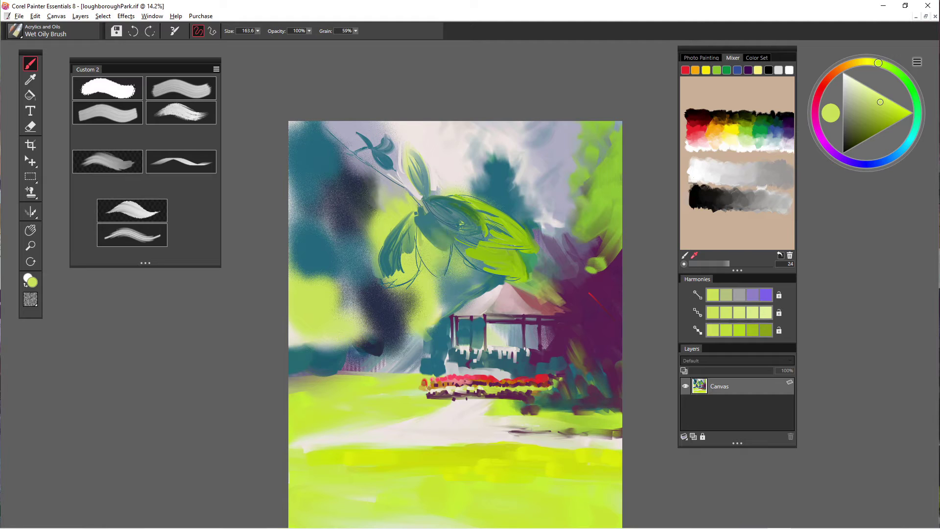
Set the Wet Oily Brush size to 54.9 and paint a short light yellow-green stroke below the branch joint
left_click(258, 31)
mouse_move(286, 41)
left_mouse_down()
mouse_move(260, 41)
mouse_move(269, 40)
left_mouse_up()
left_click_drag(425, 220, 428, 235)
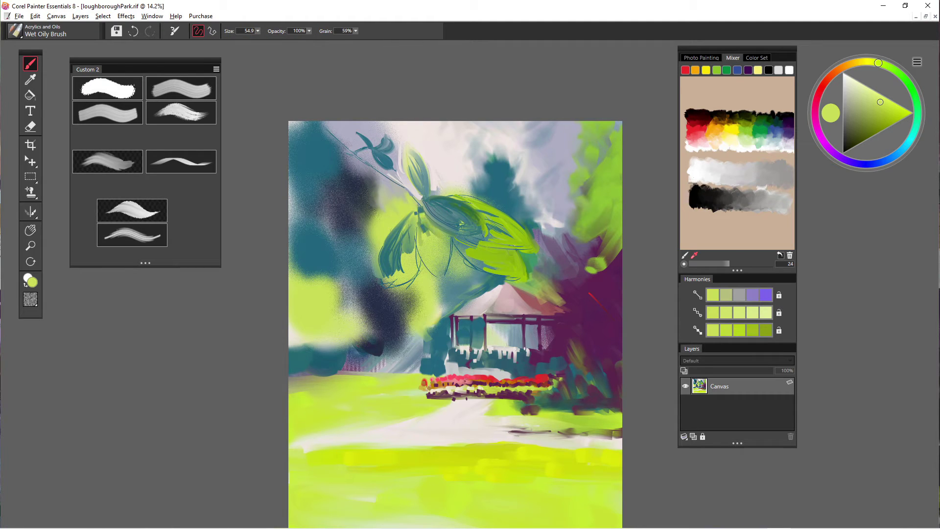
Sample teal from the central leaf and paint short teal strokes beneath the branch joint and along the leaf's lower edge
left_click(429, 219, "alt")
left_click_drag(425, 222, 445, 236)
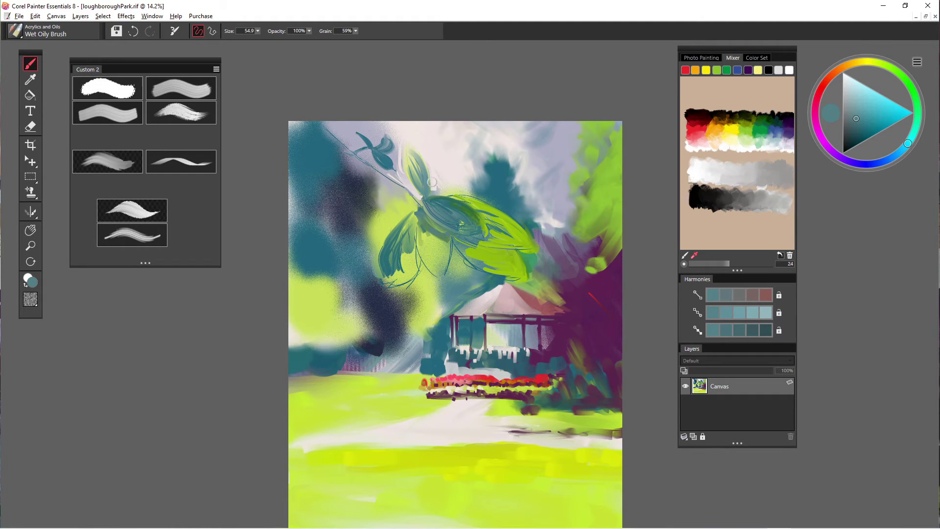
mouse_move(447, 236)
left_mouse_down()
mouse_move(442, 265)
mouse_move(443, 237)
mouse_move(441, 262)
mouse_move(433, 233)
mouse_move(440, 244)
left_mouse_up()
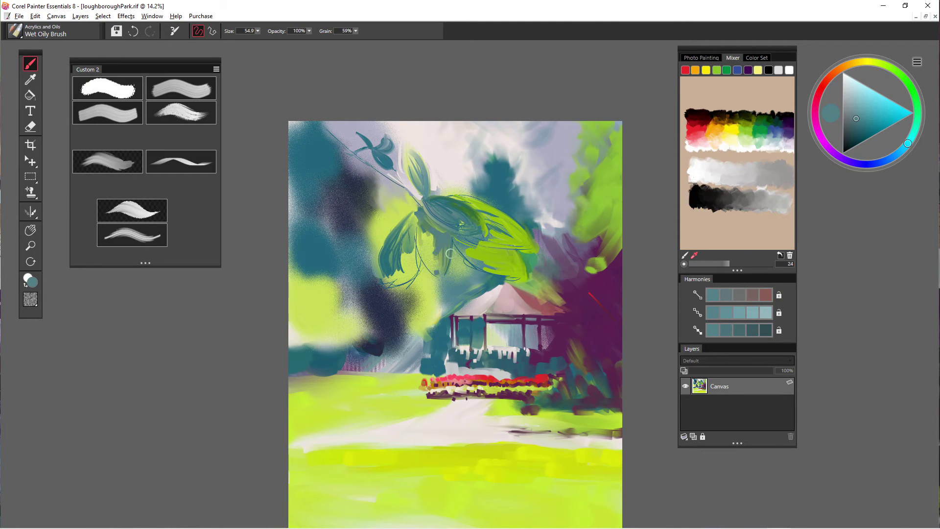
mouse_move(468, 251)
left_mouse_down()
mouse_move(490, 267)
mouse_move(463, 254)
left_mouse_up()
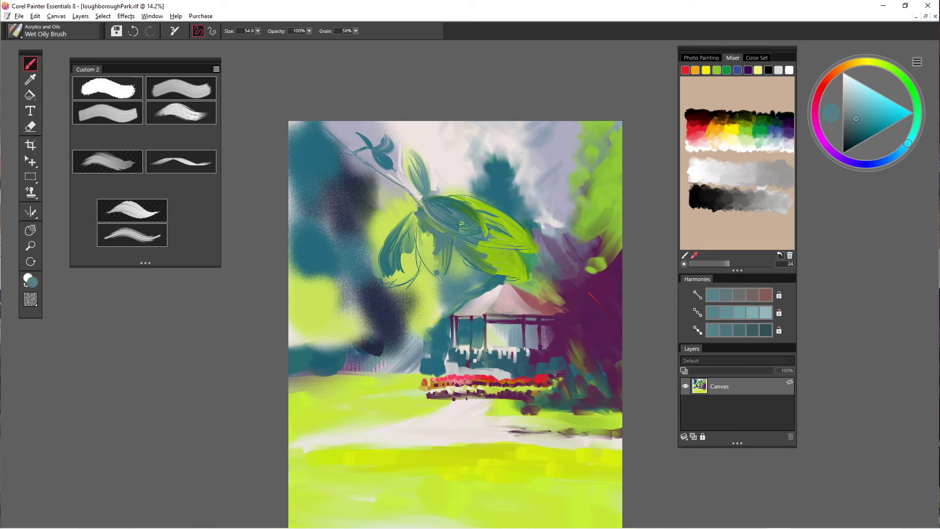
Sample dark purple from the tree beside the bandstand and paint shadows between the leaves and the bandstand roof
left_click(589, 294, "alt")
mouse_move(456, 254)
left_mouse_down()
mouse_move(476, 270)
mouse_move(451, 250)
mouse_move(464, 280)
left_mouse_up()
mouse_move(456, 254)
left_mouse_down()
mouse_move(472, 276)
mouse_move(455, 289)
mouse_move(480, 271)
mouse_move(454, 305)
left_mouse_up()
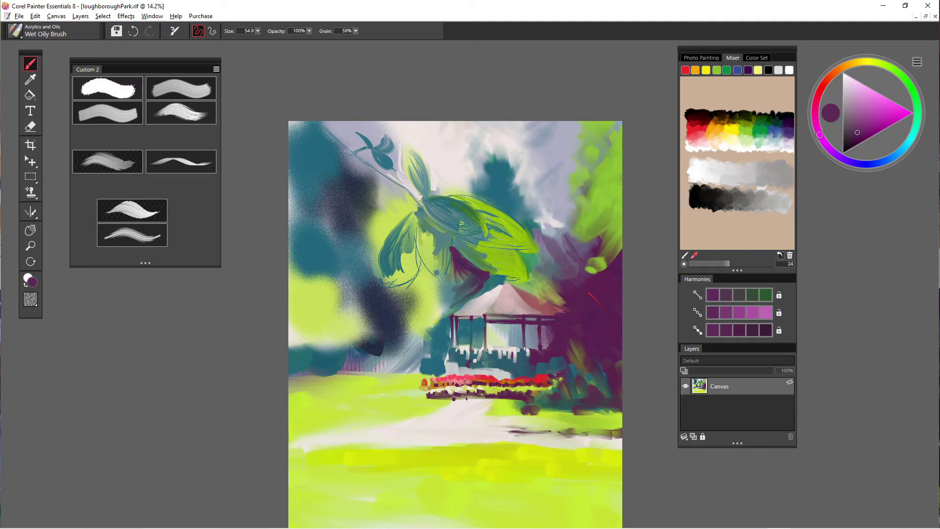
mouse_move(490, 276)
left_mouse_down()
mouse_move(502, 279)
mouse_move(476, 291)
left_mouse_up()
Dab purple onto the teal tree behind the bandstand and soften the dabs with the Coarse Oily Blender
mouse_move(490, 201)
left_mouse_down()
mouse_move(510, 201)
mouse_move(525, 224)
mouse_move(493, 191)
mouse_move(482, 194)
mouse_move(490, 196)
mouse_move(498, 173)
mouse_move(485, 193)
left_mouse_up()
left_click(497, 190)
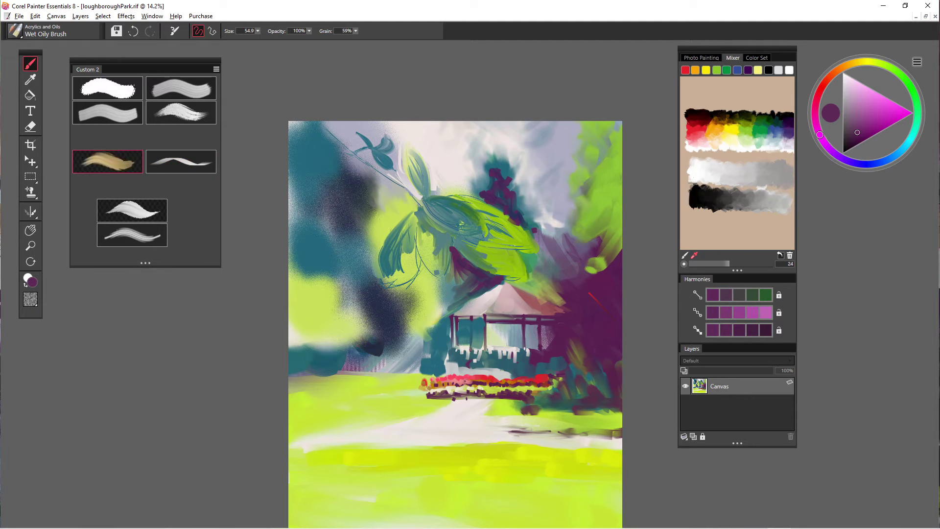
left_click(108, 161)
mouse_move(504, 189)
left_mouse_down()
mouse_move(532, 218)
mouse_move(502, 170)
mouse_move(491, 185)
mouse_move(485, 179)
mouse_move(488, 190)
mouse_move(479, 187)
mouse_move(519, 221)
mouse_move(486, 200)
left_mouse_up()
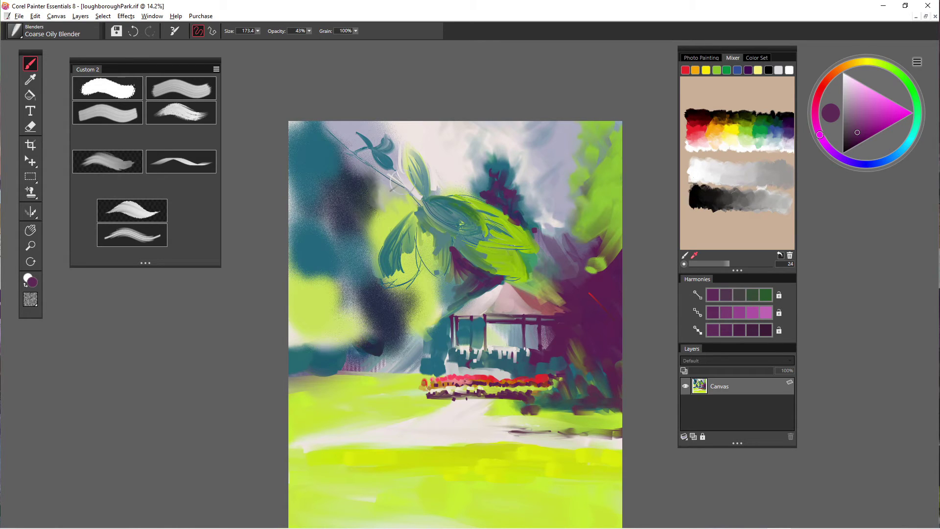
Return to the Wet Oily Brush, add a stroke along the lime leaf's upper edge, and sample the leaf's green
left_click(107, 112)
left_click_drag(500, 216, 517, 228)
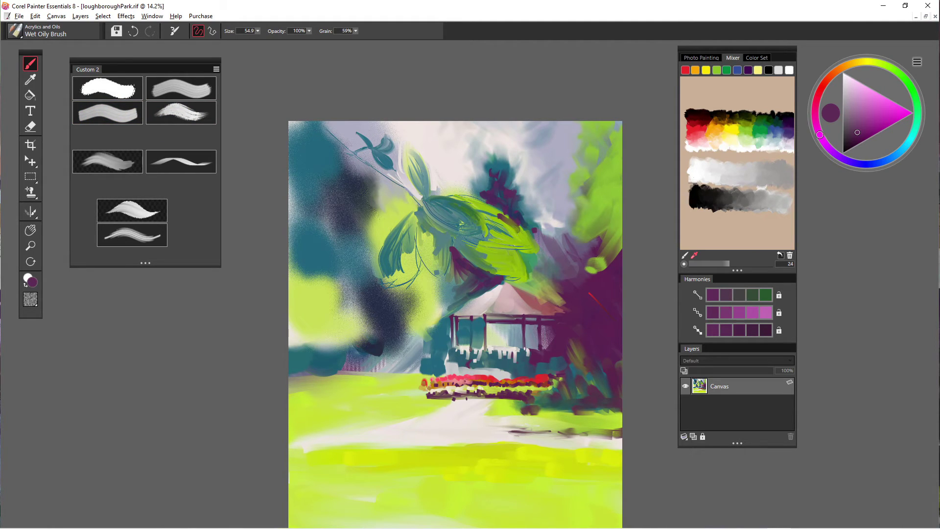
left_click(499, 215, "alt")
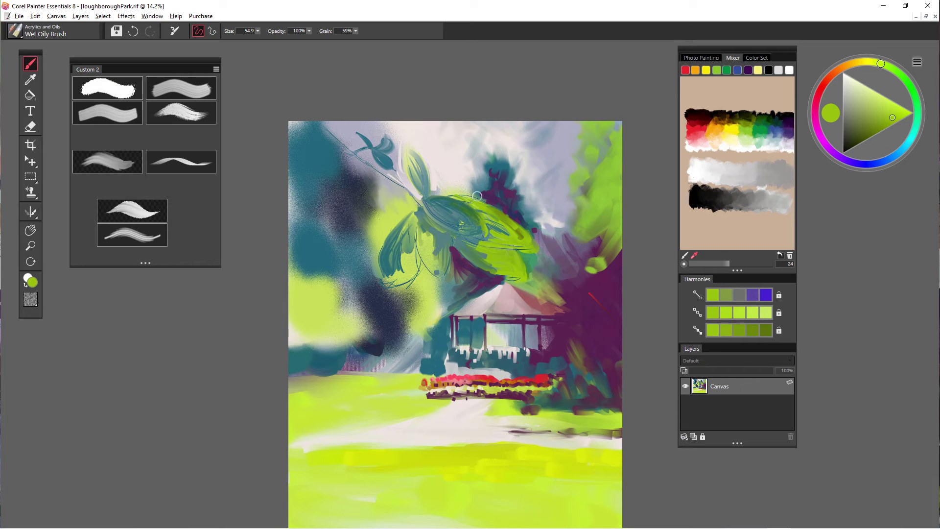
Sample dark purple from the tree behind the leaf and cover the upper half of the central leaf with it
left_click(501, 191, "alt")
left_click_drag(442, 201, 482, 228)
left_click(458, 223)
left_click(469, 227)
mouse_move(477, 230)
left_mouse_down()
mouse_move(480, 221)
mouse_move(447, 202)
mouse_move(478, 215)
mouse_move(460, 198)
left_mouse_up()
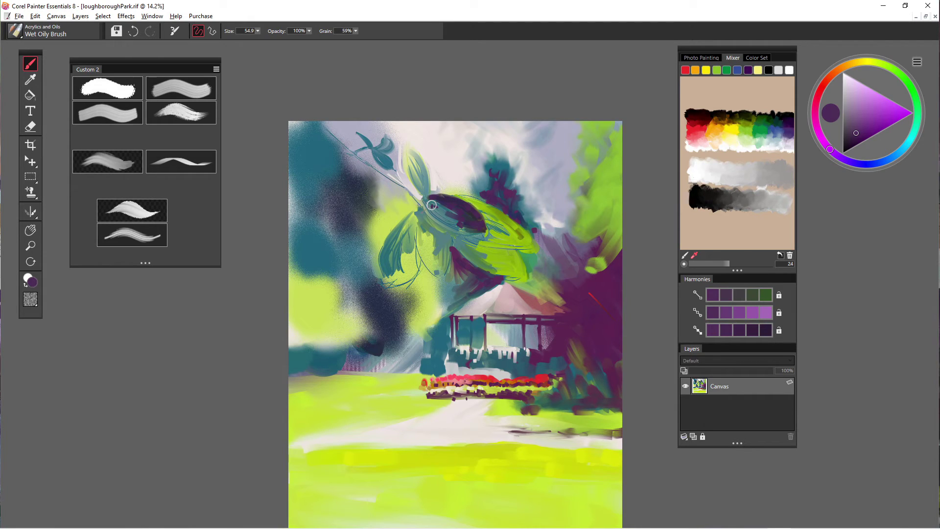
left_click_drag(432, 205, 428, 198)
Paint dark purple shadow strokes below the branch joint, running down toward the trees beside the bandstand
left_click_drag(418, 263, 441, 281)
left_click_drag(419, 262, 405, 287)
mouse_move(416, 251)
left_mouse_down()
mouse_move(427, 338)
mouse_move(412, 353)
left_mouse_up()
Enlarge the brush and fill the area between the hanging leaves and the bandstand with sampled teal and brown tones
left_click(423, 289, "alt")
left_click(419, 285, "alt")
key("bracketright")
key("bracketright")
key("bracketright")
left_click(436, 338, "alt")
left_click(421, 285, "alt")
mouse_move(453, 274)
left_mouse_down()
mouse_move(448, 286)
mouse_move(378, 282)
mouse_move(404, 314)
left_mouse_up()
left_click(402, 296, "alt")
mouse_move(367, 273)
left_mouse_down()
mouse_move(387, 313)
mouse_move(360, 296)
mouse_move(365, 257)
mouse_move(380, 304)
left_mouse_up()
Mix a light green and paint a long hanging leaf below the branch, finishing its tip with a resized brush
left_click(181, 89)
left_click(440, 213, "alt")
left_click(902, 76)
left_click(876, 100)
left_click_drag(365, 253, 389, 333)
left_click(258, 31)
left_click_drag(283, 40, 270, 41)
mouse_move(392, 319)
left_mouse_down()
mouse_move(360, 274)
mouse_move(387, 342)
left_mouse_up()
Sample yellow-green and teal from the surrounding foliage and paint leaf strokes around the hanging green leaf
left_click(336, 306, "alt")
mouse_move(357, 245)
left_mouse_down()
mouse_move(330, 311)
mouse_move(337, 318)
left_mouse_up()
left_click(319, 259, "alt")
left_click(345, 259, "alt")
mouse_move(362, 220)
left_mouse_down()
mouse_move(333, 257)
mouse_move(330, 250)
left_mouse_up()
left_click(385, 223, "alt")
left_click_drag(410, 257, 407, 289)
left_click_drag(370, 186, 385, 221)
left_click(406, 231, "alt")
Set the brush size to 251.8 and paint broad mid-green strokes over the upper-left foliage and the hanging leaf
left_click(257, 31)
left_click_drag(271, 40, 287, 40)
mouse_move(333, 166)
left_mouse_down()
mouse_move(370, 213)
mouse_move(316, 203)
mouse_move(308, 235)
left_mouse_up()
left_click(375, 291, "alt")
left_click(868, 124)
left_click_drag(293, 151, 313, 137)
left_click_drag(365, 253, 389, 301)
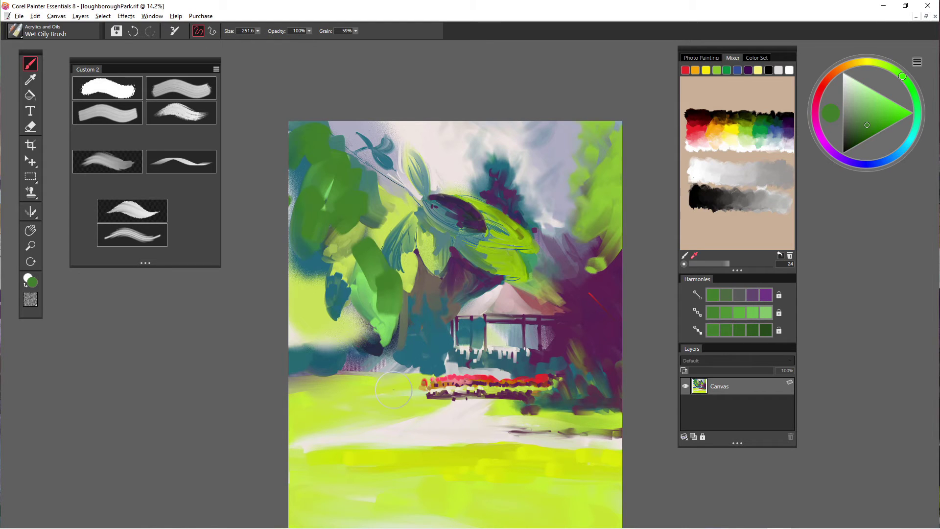
Paint mid-green strokes over the large lime leaf, set the brush size to 87.2, and undo the last stroke
left_click_drag(485, 215, 524, 243)
left_click(495, 255)
left_click(472, 248)
left_click(258, 31)
left_click_drag(287, 40, 274, 40)
key("ctrl+z")
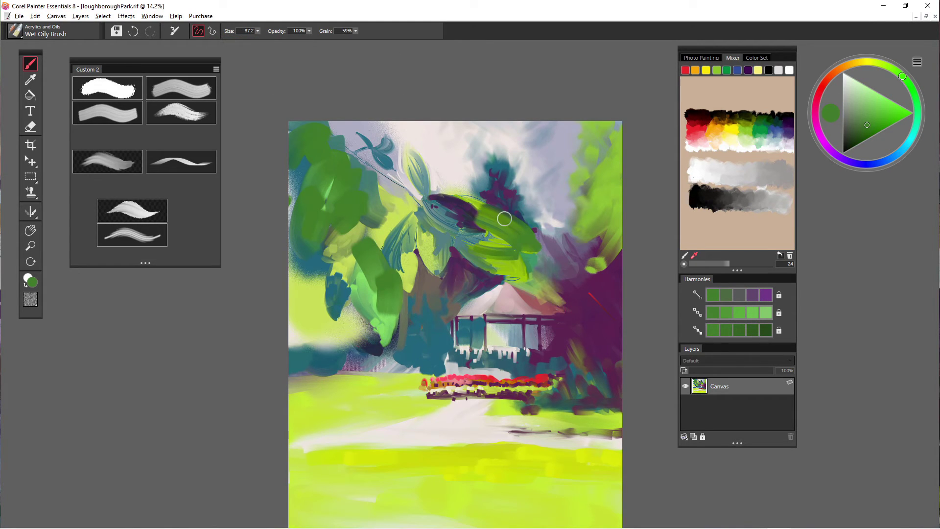
Redefine the central leaf's upper edge with sampled purple and add sampled yellow-green strokes to the foliage below it
left_click(444, 204, "alt")
mouse_move(426, 196)
left_mouse_down()
mouse_move(477, 240)
mouse_move(448, 210)
left_mouse_up()
left_click_drag(416, 291, 411, 321)
left_click(409, 262, "alt")
left_click_drag(413, 257, 405, 294)
Sample dark teal and green from the foliage and shape pointed leaves throughout the left leaf cluster
left_click(363, 248, "alt")
left_click(392, 250, "alt")
mouse_move(368, 245)
left_mouse_down()
mouse_move(387, 294)
mouse_move(366, 298)
left_mouse_up()
left_click_drag(363, 228, 339, 326)
mouse_move(347, 160)
left_mouse_down()
mouse_move(352, 213)
mouse_move(341, 228)
mouse_move(333, 208)
left_mouse_up()
mouse_move(322, 167)
left_mouse_down()
mouse_move(309, 210)
mouse_move(301, 201)
mouse_move(342, 231)
left_mouse_up()
left_click(343, 247, "alt")
left_click_drag(341, 191, 294, 230)
mouse_move(337, 193)
left_mouse_down()
mouse_move(316, 214)
mouse_move(319, 279)
left_mouse_up()
Sample yellow-green from the foliage and paint bright leaf strokes near the canvas's left edge and beneath the central leaf
left_click(327, 201, "alt")
left_click(304, 243, "alt")
mouse_move(306, 245)
left_mouse_down()
mouse_move(316, 282)
mouse_move(289, 250)
mouse_move(287, 287)
mouse_move(328, 275)
mouse_move(339, 302)
left_mouse_up()
left_click_drag(435, 235, 438, 265)
left_click_drag(422, 227, 423, 257)
Add green strokes around the small upper leaf and dab sampled yellow-green between the left leaves and above the roof
mouse_move(406, 147)
left_mouse_down()
mouse_move(424, 177)
mouse_move(376, 195)
left_mouse_up()
left_click(332, 174, "alt")
mouse_move(380, 183)
left_mouse_down()
mouse_move(396, 210)
mouse_move(388, 204)
left_mouse_up()
left_click(380, 227, "alt")
left_click(369, 198)
left_click_drag(382, 226, 367, 220)
mouse_move(443, 290)
left_mouse_down()
mouse_move(445, 277)
mouse_move(451, 300)
mouse_move(460, 260)
mouse_move(451, 295)
left_mouse_up()
Sample nearby greens and paint highlight and edge strokes on the long hanging leaf and its neighbours
left_click(358, 294, "alt")
left_click_drag(355, 307, 379, 338)
left_click(409, 267, "alt")
left_click_drag(392, 289, 389, 340)
left_click(402, 282, "alt")
left_click_drag(396, 288, 401, 321)
left_click_drag(346, 307, 342, 324)
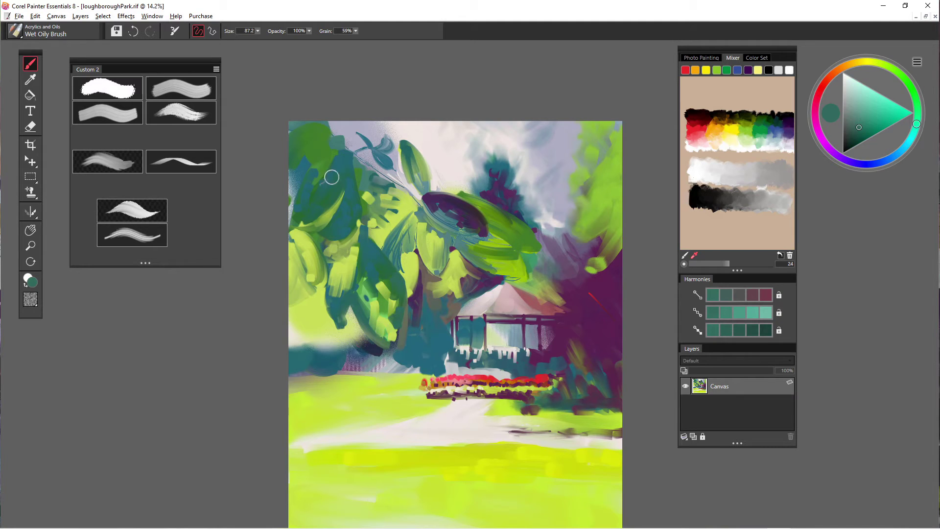
Paint teal strokes along the upper branch and start teal leaves hanging from the canvas's upper-right edge
left_click_drag(335, 126, 337, 141)
left_click_drag(365, 162, 414, 192)
left_click(431, 215)
left_click_drag(530, 125, 536, 164)
left_click_drag(548, 125, 544, 154)
mouse_move(571, 123)
left_mouse_down()
mouse_move(562, 153)
mouse_move(538, 171)
left_mouse_up()
Enlarge the brush and paint broad sampled grey-green and lime strokes over the upper-right foliage
left_click_drag(257, 31, 271, 41)
left_click(568, 142, "alt")
left_click_drag(590, 128, 563, 201)
left_click(593, 193, "alt")
left_click_drag(590, 184, 560, 237)
Reduce the brush size to 53.1 and refine the lower edge of the right-hand foliage with a sampled colour
key("bracketleft")
key("bracketleft")
key("bracketleft")
key("bracketleft")
key("bracketleft")
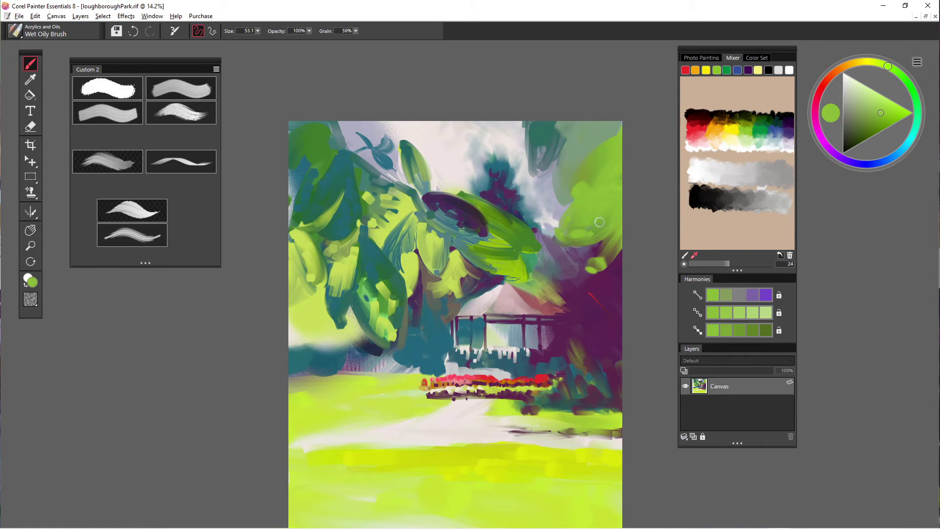
left_click(594, 252, "alt")
left_click_drag(570, 201, 552, 239)
Enlarge the brush and shape the right-hand lime leaves with long strokes, sampling lime from the foliage
left_click_drag(257, 31, 265, 41)
left_click_drag(616, 137, 598, 204)
left_click_drag(618, 134, 604, 211)
left_click(590, 208, "alt")
left_click_drag(603, 171, 586, 230)
left_click_drag(604, 135, 541, 196)
left_click_drag(582, 169, 541, 199)
Set the brush size to 87.2, pick a green from the Mixer, and paint strokes across the right-hand leaves
left_click_drag(258, 31, 274, 42)
left_click(742, 130)
left_click(747, 138)
left_click_drag(603, 133, 570, 188)
left_click(574, 147)
mouse_move(559, 153)
left_mouse_down()
mouse_move(551, 126)
mouse_move(558, 149)
mouse_move(605, 193)
left_mouse_up()
Sample the right-hand foliage, shift the colour to a saturated yellow-green, and dab a highlight on the upper leaf
left_click(601, 216, "alt")
left_click(599, 236, "alt")
left_click(868, 61)
left_click(894, 114)
left_click(573, 152)
Paint yellow-green and darker green leaves hanging from the canvas's upper edge, sampling tones from the neighbouring foliage
left_click_drag(517, 123, 525, 146)
left_click(514, 131, "alt")
mouse_move(476, 124)
left_mouse_down()
mouse_move(463, 148)
mouse_move(439, 136)
mouse_move(516, 158)
mouse_move(510, 174)
left_mouse_up()
left_click(537, 142, "alt")
left_click(513, 132, "alt")
left_click(536, 142, "alt")
left_click(504, 142, "alt")
left_click(513, 132, "alt")
left_click(500, 142, "alt")
mouse_move(510, 128)
left_mouse_down()
mouse_move(477, 167)
mouse_move(526, 172)
mouse_move(526, 184)
left_mouse_up()
Sample teal from the central leaf and paint strokes beneath it and along the bushes at the bandstand's base
left_click(425, 215, "alt")
left_click_drag(431, 224, 438, 250)
mouse_move(415, 211)
left_mouse_down()
mouse_move(391, 245)
mouse_move(391, 234)
left_mouse_up()
left_click_drag(498, 369, 541, 366)
left_click(543, 358)
Dab sampled lavender and purple tones across the dark purple tree beside the bandstand
left_click(550, 220, "alt")
left_click(607, 270)
mouse_move(561, 278)
left_mouse_down()
mouse_move(592, 282)
mouse_move(568, 268)
mouse_move(562, 281)
left_mouse_up()
left_click(598, 298, "alt")
left_click(578, 290, "alt")
left_click(556, 336)
left_click_drag(561, 321, 564, 328)
left_click_drag(569, 331, 574, 338)
left_click_drag(596, 331, 592, 336)
left_click(591, 319, "alt")
left_click_drag(586, 314, 569, 310)
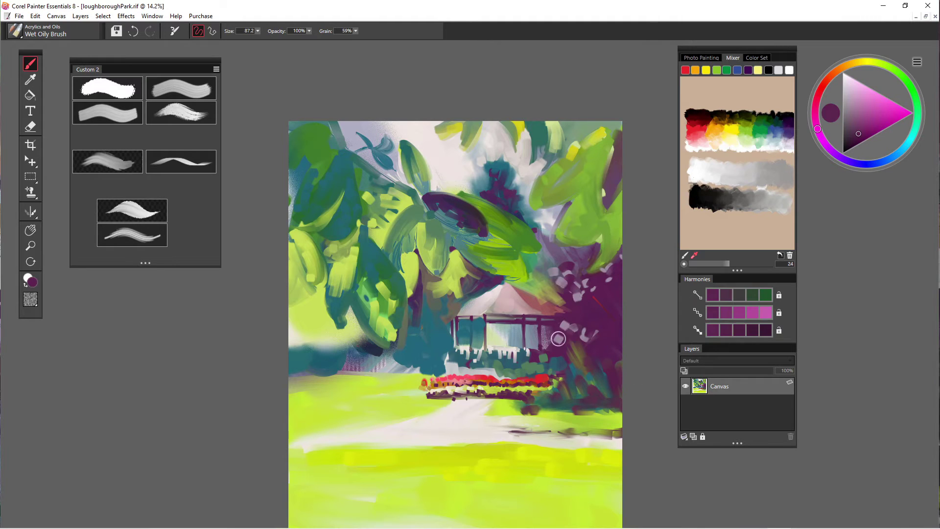
Sample greens and muted purples from the large foreground leaf and stroke them across it and beneath the dark purple leaf
left_click(534, 221, "alt")
left_click(545, 239, "alt")
left_click(497, 236)
left_click(525, 248)
left_click_drag(509, 244, 494, 237)
mouse_move(481, 211)
left_mouse_down()
mouse_move(484, 223)
mouse_move(446, 226)
left_mouse_up()
mouse_move(464, 245)
left_mouse_down()
mouse_move(457, 229)
mouse_move(444, 258)
left_mouse_up()
Reshape the dark purple leaf's tip and the stem beside it using sampled sky and leaf tones with a small brush
left_click(440, 197, "alt")
left_click_drag(422, 194, 444, 207)
left_click(452, 190, "alt")
left_click_drag(258, 31, 254, 41)
left_click(439, 180, "alt")
left_click_drag(422, 191, 441, 192)
left_click_drag(258, 31, 253, 41)
left_click_drag(416, 191, 426, 206)
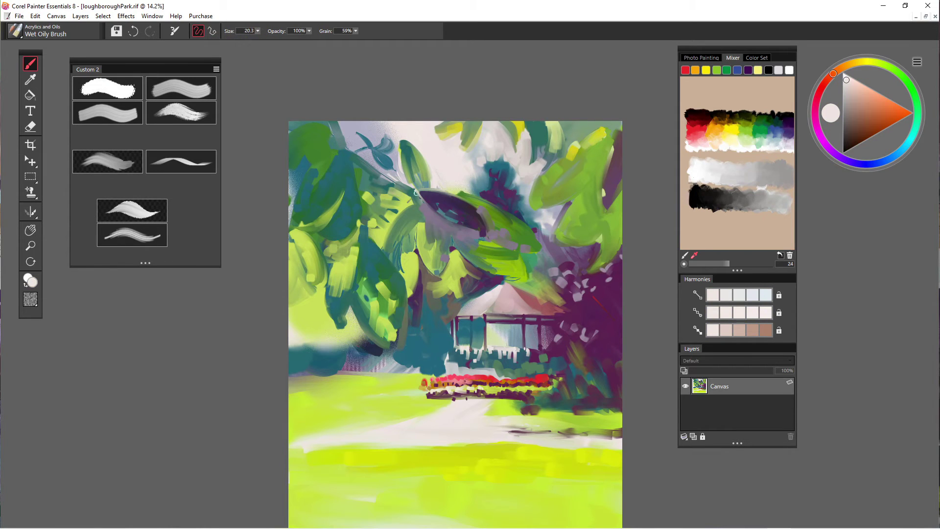
left_click_drag(257, 31, 260, 40)
left_click_drag(354, 163, 361, 173)
Brighten the small hanging leaf above the bandstand roof with sampled saturated yellow strokes and darker edges
left_click(377, 186, "alt")
left_click(462, 128, "alt")
mouse_move(443, 276)
left_mouse_down()
mouse_move(433, 294)
mouse_move(447, 287)
left_mouse_up()
left_click(444, 276, "alt")
mouse_move(459, 276)
left_mouse_down()
mouse_move(460, 299)
mouse_move(436, 297)
mouse_move(460, 301)
left_mouse_up()
left_click(430, 288, "alt")
left_click_drag(458, 277, 463, 304)
left_click(448, 268, "alt")
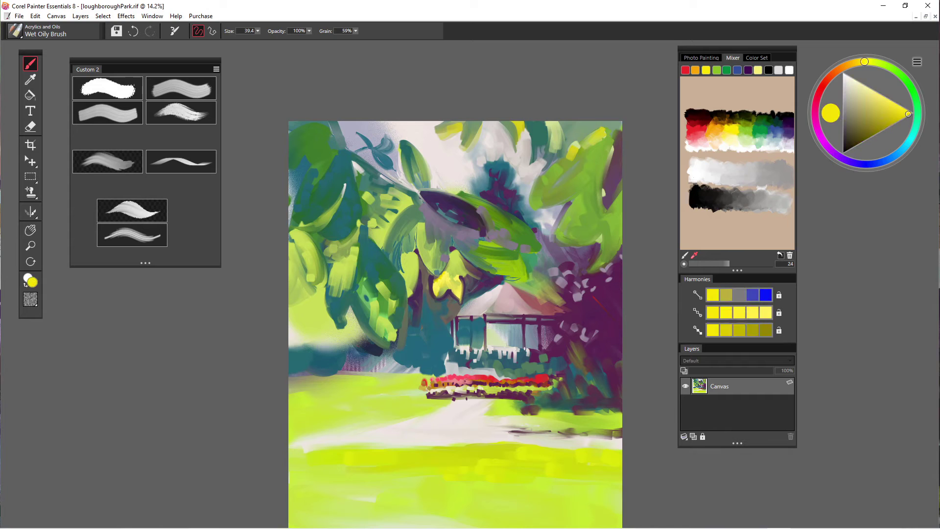
Paint light yellow strokes on the narrow hanging leaf beside the teal one, and add sampled dark purple strokes along its edge
left_click(765, 313)
left_click_drag(418, 260, 416, 281)
left_click_drag(416, 273, 411, 300)
left_click(766, 313)
left_click(416, 262, "alt")
left_click(417, 295, "alt")
left_click_drag(410, 289, 404, 301)
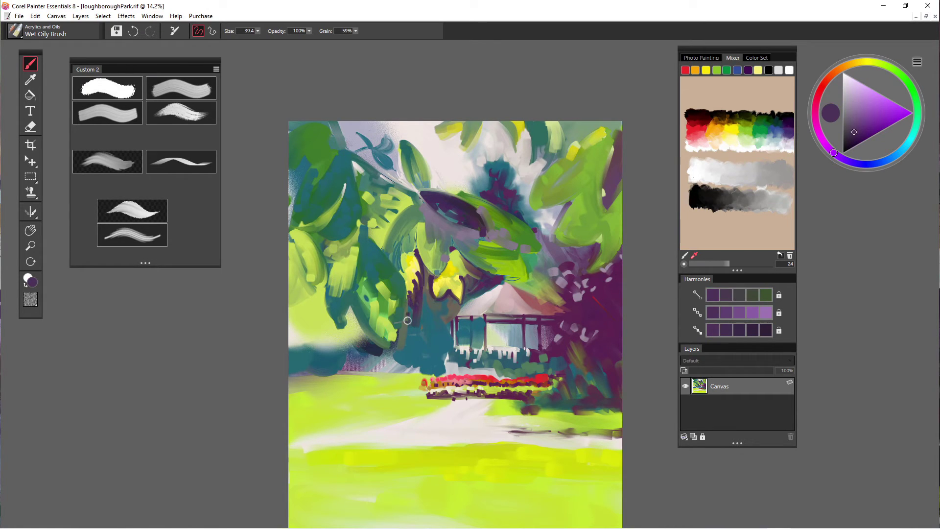
Sample the leaf's light yellow and stroke it down the narrow hanging leaf and across the lower part of the teal leaf
left_click(411, 268, "alt")
left_click_drag(415, 267, 410, 280)
mouse_move(412, 269)
left_mouse_down()
mouse_move(404, 297)
mouse_move(400, 274)
mouse_move(404, 331)
mouse_move(378, 330)
left_mouse_up()
mouse_move(373, 297)
left_mouse_down()
mouse_move(362, 323)
mouse_move(352, 303)
left_mouse_up()
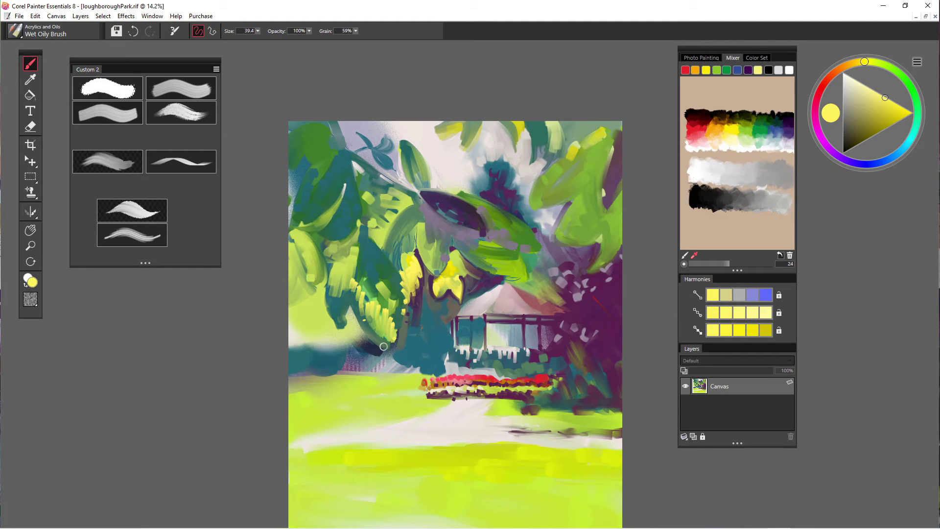
Sample a muted grey-purple, set the brush size to 93.2, and dab it over the teal leaf's upper part
left_click(445, 257, "alt")
left_click(258, 31)
left_click(265, 41)
left_click_drag(361, 240, 371, 249)
left_click_drag(377, 252, 390, 267)
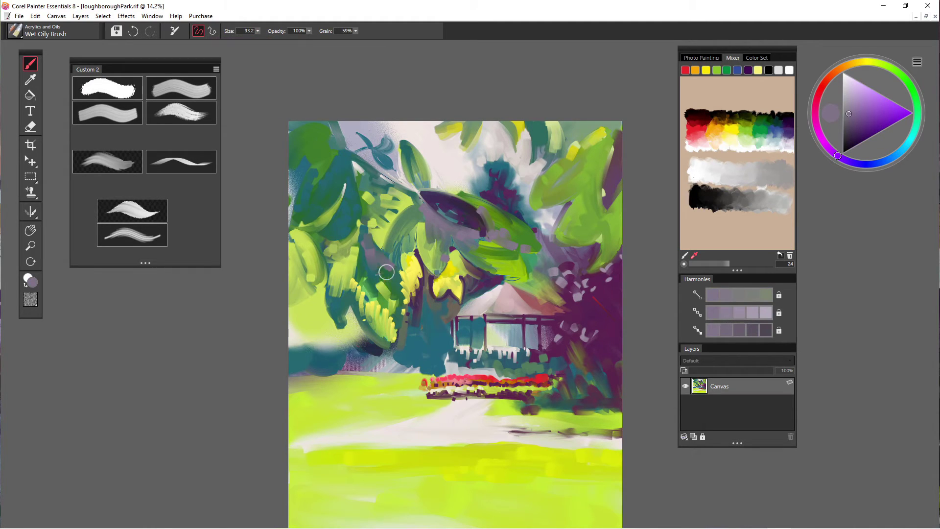
Sample the dark purple leaf, set the brush size to 49.7, and extend its stem diagonally toward the upper foliage
left_click(431, 197, "alt")
left_click(258, 31)
left_click(248, 42)
mouse_move(349, 154)
left_mouse_down()
mouse_move(427, 195)
mouse_move(378, 174)
left_mouse_up()
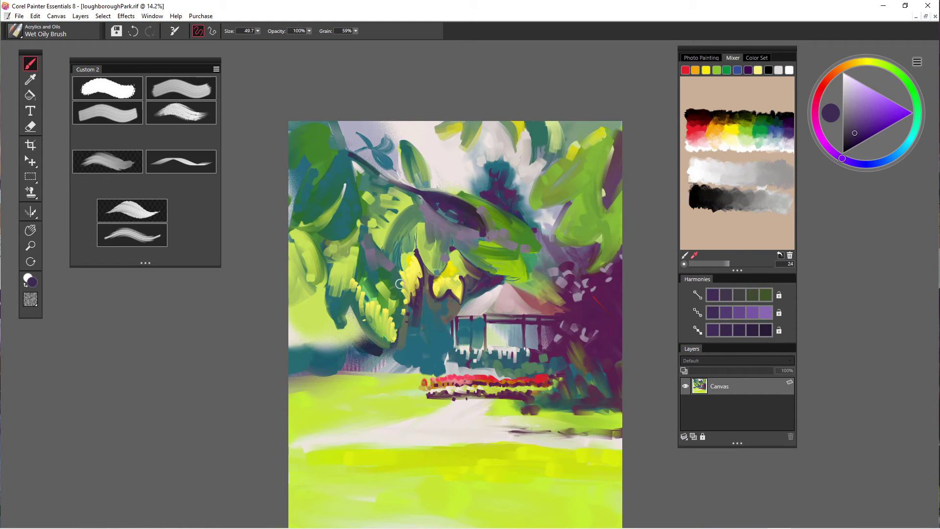
Sample yellow and paint upright leaf strokes among the hanging leaves above the tree trunk
left_click(413, 269, "alt")
left_click_drag(423, 235, 427, 256)
mouse_move(434, 240)
left_mouse_down()
mouse_move(432, 264)
mouse_move(442, 269)
mouse_move(421, 241)
mouse_move(437, 295)
left_mouse_up()
left_click(510, 405, "alt")
Outline and shape the lower hanging leaves with sampled dark purple and blue strokes, running a purple band down the central leaf
left_click(433, 281, "alt")
left_click_drag(413, 260, 412, 277)
mouse_move(404, 273)
left_mouse_down()
mouse_move(402, 294)
mouse_move(349, 329)
left_mouse_up()
left_click(378, 349, "alt")
left_click_drag(331, 310, 338, 340)
left_click(319, 323, "alt")
left_click(350, 361, "alt")
left_click(400, 289, "alt")
mouse_move(403, 282)
left_mouse_down()
mouse_move(402, 303)
mouse_move(389, 275)
left_mouse_up()
left_click(406, 308, "alt")
left_click_drag(364, 232, 391, 291)
Enlarge the brush, sample mid green, and stroke it over the top of the purple hanging leaf
left_click(258, 31)
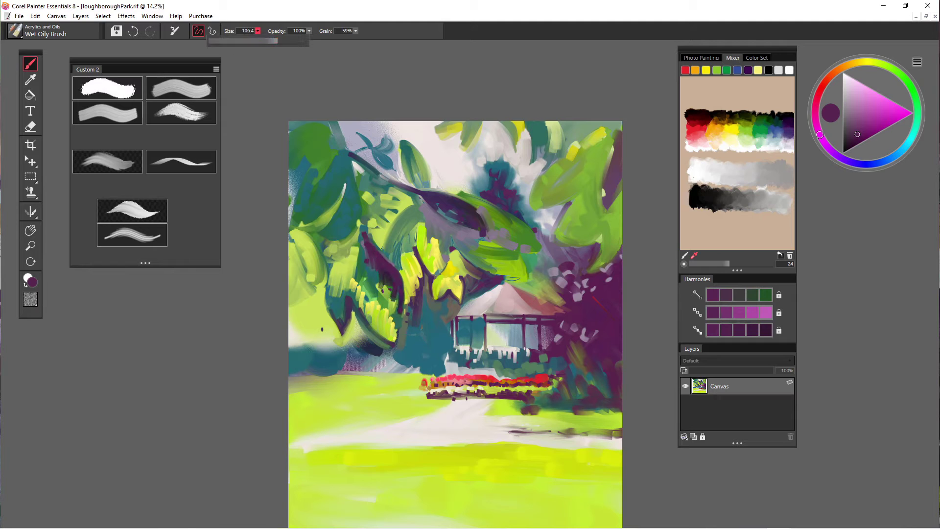
left_click_drag(267, 41, 276, 40)
left_click(363, 210, "alt")
left_click_drag(360, 197, 374, 234)
Blend the purple, yellow and green strokes of the hanging leaves with the Coarse Oily Blender
left_click(258, 30)
left_click(262, 41)
left_click(108, 162)
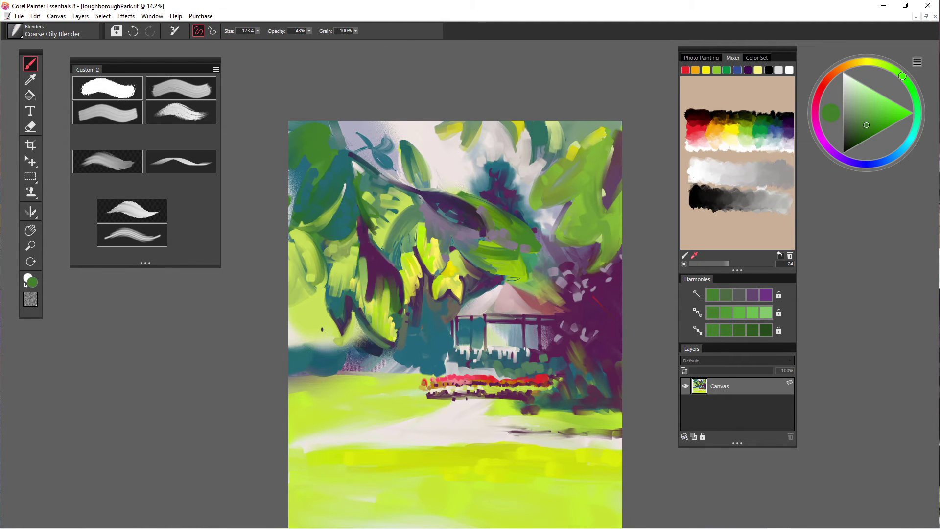
mouse_move(391, 330)
left_mouse_down()
mouse_move(365, 309)
mouse_move(391, 316)
mouse_move(367, 294)
mouse_move(381, 334)
left_mouse_up()
key("[")
left_click(258, 31)
left_click(257, 41)
left_click_drag(359, 279, 359, 306)
left_click_drag(364, 257, 358, 301)
left_click_drag(357, 224, 331, 304)
Sample greens from the leaf beside the purple one, sweep a long stroke down and outward from it, and enlarge the brush
left_click(338, 274, "alt")
left_click(353, 228, "alt")
mouse_move(355, 240)
left_mouse_down()
mouse_move(327, 306)
mouse_move(337, 318)
mouse_move(332, 348)
mouse_move(297, 350)
left_mouse_up()
key("bracketright")
key("bracketright")
key("bracketright")
key("bracketright")
left_click(338, 277, "alt")
key("bracketright")
key("bracketright")
key("bracketright")
key("bracketright")
key("bracketright")
key("bracketright")
key("bracketright")
Switch to the Wet Oily Brush, sample lime and teal, and rework the background and bushes beneath the leaves
left_click(101, 114)
left_click(319, 319, "alt")
left_click(338, 360, "alt")
Break up the small upper leaf with sampled sky-tone and teal dabs using a 36.9 brush, and add strokes toward the stem
left_click(431, 152, "alt")
left_click_drag(257, 31, 254, 40)
mouse_move(418, 144)
left_mouse_down()
mouse_move(418, 157)
mouse_move(406, 159)
left_mouse_up()
left_click(408, 147, "alt")
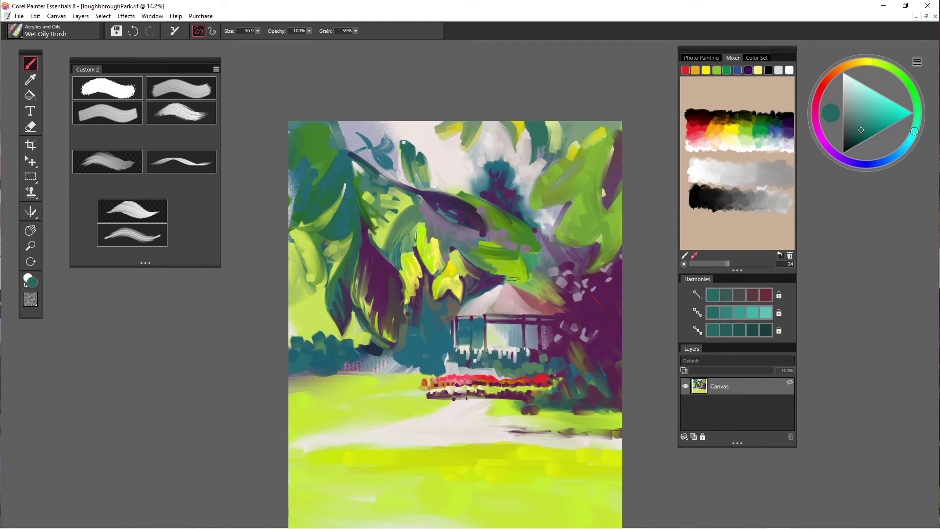
left_click(404, 144, "alt")
left_click(417, 155, "alt")
left_click(413, 179, "alt")
left_click_drag(405, 175, 420, 186)
mouse_move(398, 152)
left_mouse_down()
mouse_move(396, 174)
mouse_move(374, 163)
left_mouse_up()
Paint a grey-green leaf below the purple stem and pale highlight strokes along the purple and green leaves' edges
mouse_move(447, 194)
left_mouse_down()
mouse_move(492, 237)
mouse_move(522, 223)
mouse_move(534, 230)
mouse_move(431, 198)
mouse_move(419, 243)
left_mouse_up()
left_click(471, 216, "alt")
left_click(423, 214, "alt")
left_click_drag(426, 208, 450, 260)
left_click_drag(457, 221, 502, 251)
Sample teal, set the brush size to 125.5, and fill the foliage behind and beneath the outer hanging leaves
scroll(475, 251, "down", 2)
scroll(431, 381, "up", 2)
left_click(327, 299, "alt")
left_click_drag(258, 31, 265, 41)
left_click_drag(323, 293, 294, 267)
left_click_drag(350, 277, 404, 314)
left_click_drag(294, 289, 287, 181)
left_click_drag(299, 228, 308, 251)
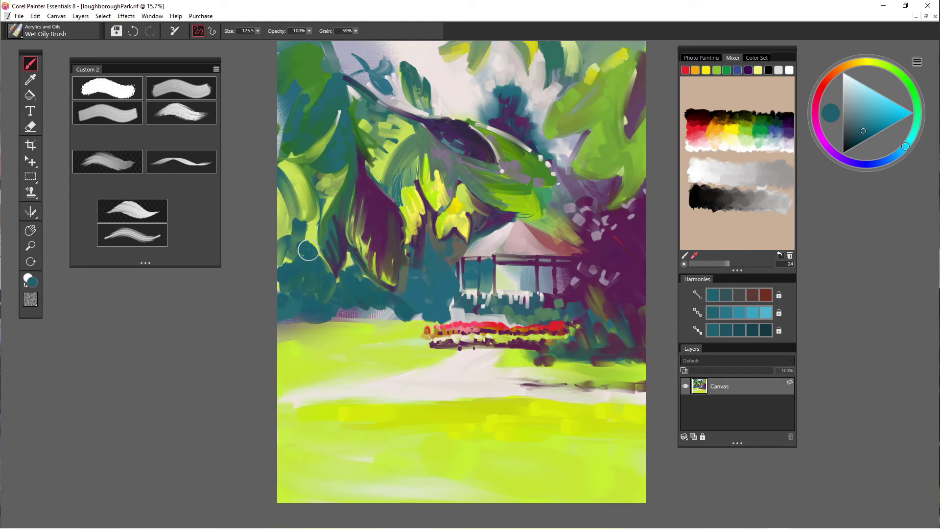
Paint broad yellow strokes above the purple hanging leaf, then redefine the adjoining leaf in sampled grey-green with a 38.1 brush
left_click(406, 199, "alt")
mouse_move(404, 175)
left_mouse_down()
mouse_move(412, 195)
mouse_move(369, 157)
mouse_move(393, 188)
left_mouse_up()
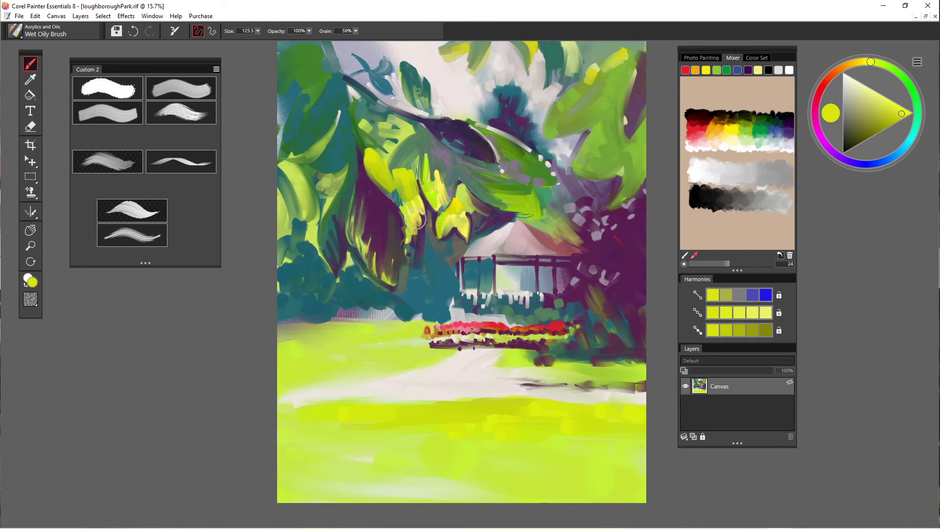
left_click(407, 159, "alt")
key("bracketleft")
key("bracketleft")
key("bracketleft")
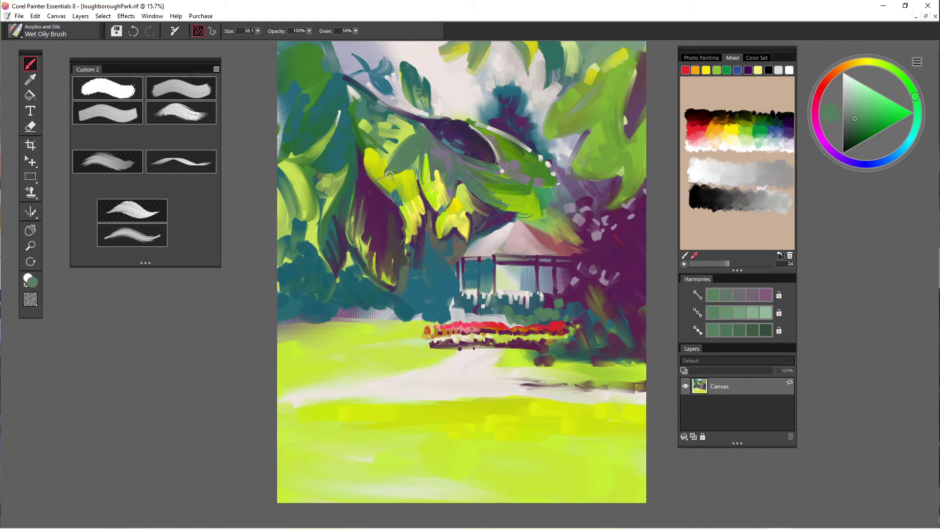
Sample yellow-green from the neighbouring leaves and add thin vein strokes down the purple hanging leaf
left_click(384, 173, "alt")
left_click(403, 159, "alt")
mouse_move(405, 170)
left_mouse_down()
mouse_move(387, 175)
mouse_move(404, 239)
left_mouse_up()
left_click(383, 176, "alt")
left_click_drag(365, 210, 362, 224)
left_click_drag(372, 220, 367, 252)
Sample pink from the flower bed and dab blossoms along it and up over the bushes beside the bandstand
left_click(466, 330, "alt")
left_click_drag(457, 324, 440, 328)
mouse_move(435, 328)
left_mouse_down()
mouse_move(532, 327)
mouse_move(581, 299)
mouse_move(597, 305)
mouse_move(552, 311)
mouse_move(603, 290)
left_mouse_up()
left_click(547, 272, "alt")
left_click(529, 240, "alt")
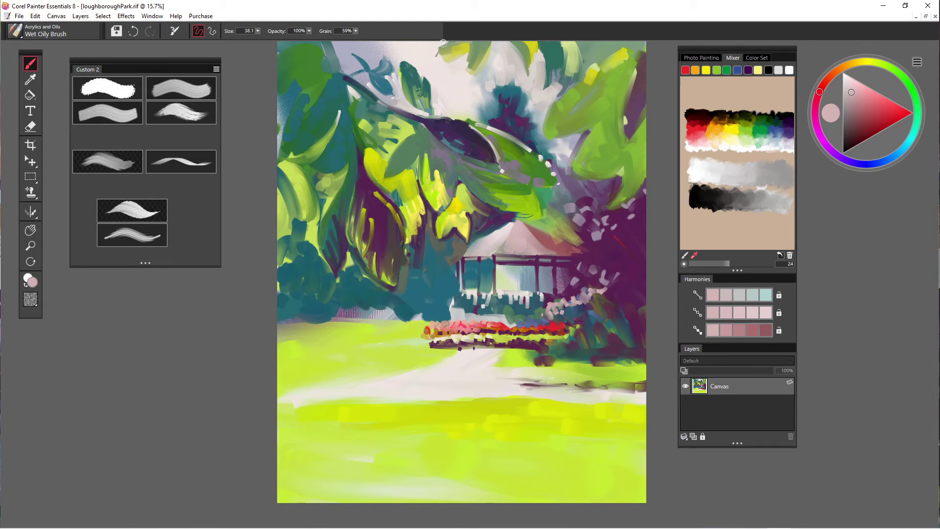
Dab sampled dark blue and teal foliage around the crown of the tree behind the bandstand
left_click(501, 100, "alt")
left_click(492, 109, "alt")
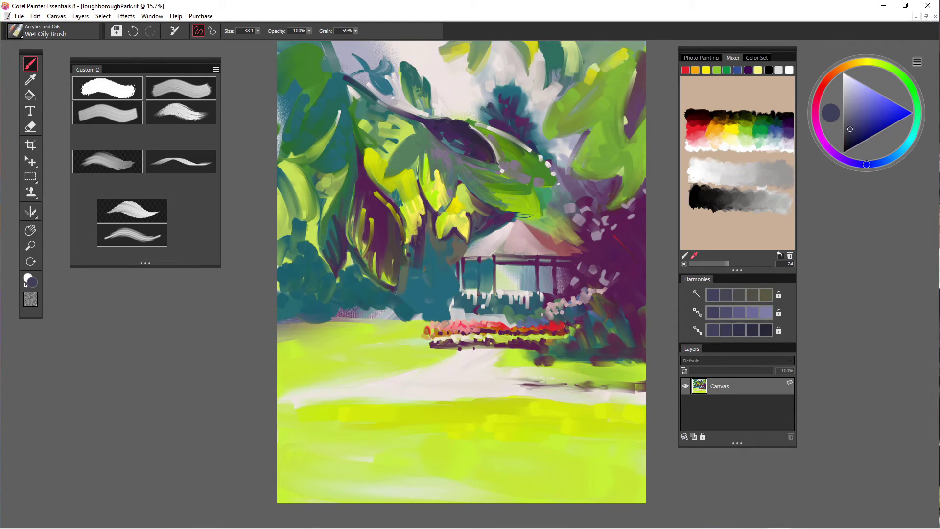
mouse_move(477, 119)
left_mouse_down()
mouse_move(467, 120)
mouse_move(484, 98)
mouse_move(488, 105)
mouse_move(485, 96)
mouse_move(466, 127)
left_mouse_up()
mouse_move(495, 93)
left_mouse_down()
mouse_move(486, 84)
mouse_move(468, 121)
mouse_move(491, 84)
left_mouse_up()
left_click(508, 97, "alt")
left_click_drag(487, 94, 480, 87)
mouse_move(483, 100)
left_mouse_down()
mouse_move(473, 93)
mouse_move(473, 102)
left_mouse_up()
mouse_move(474, 104)
left_mouse_down()
mouse_move(467, 114)
mouse_move(491, 79)
left_mouse_up()
mouse_move(507, 88)
left_mouse_down()
mouse_move(495, 80)
mouse_move(506, 77)
left_mouse_up()
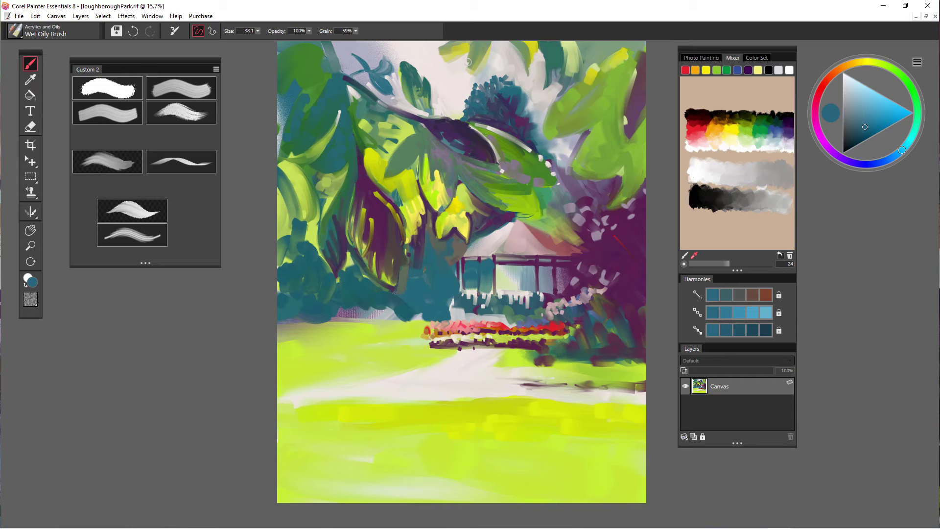
Soften the teal bushes' base along the lawn beside the bandstand with the Coarse Oily Blender
left_click(107, 161)
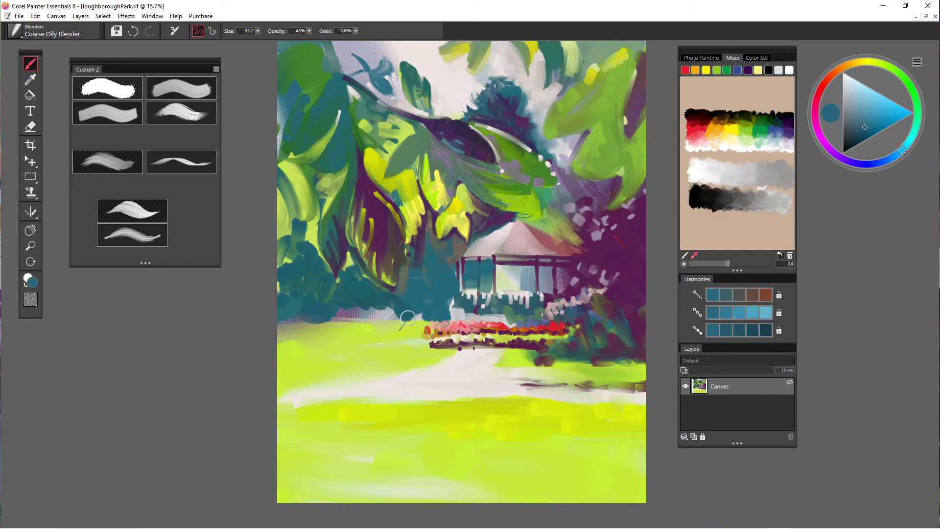
left_click_drag(389, 319, 431, 315)
left_click(442, 100, "alt")
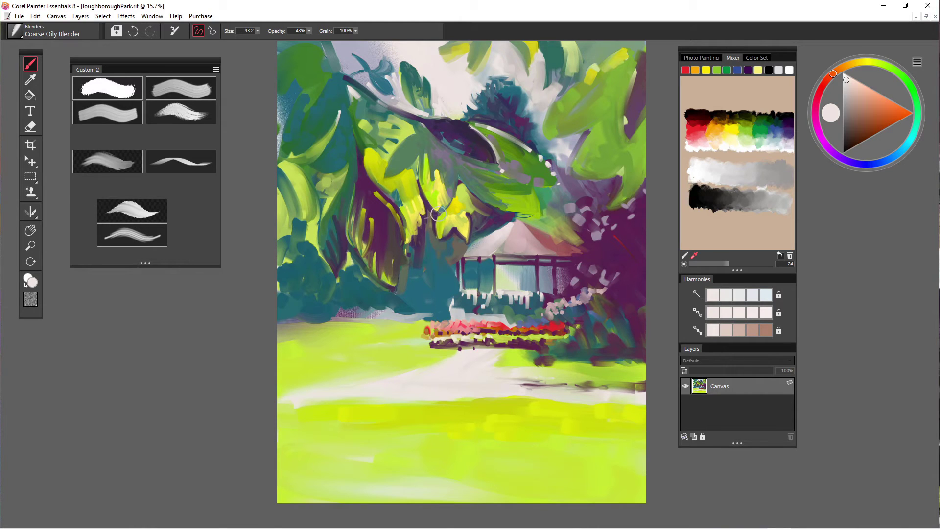
left_click(441, 105, "alt")
Dab a trail of sampled pale pink down the teal bush beside the bandstand with the Wet Oily Brush, trimming it with teal
left_click(469, 255, "alt")
left_click(108, 112)
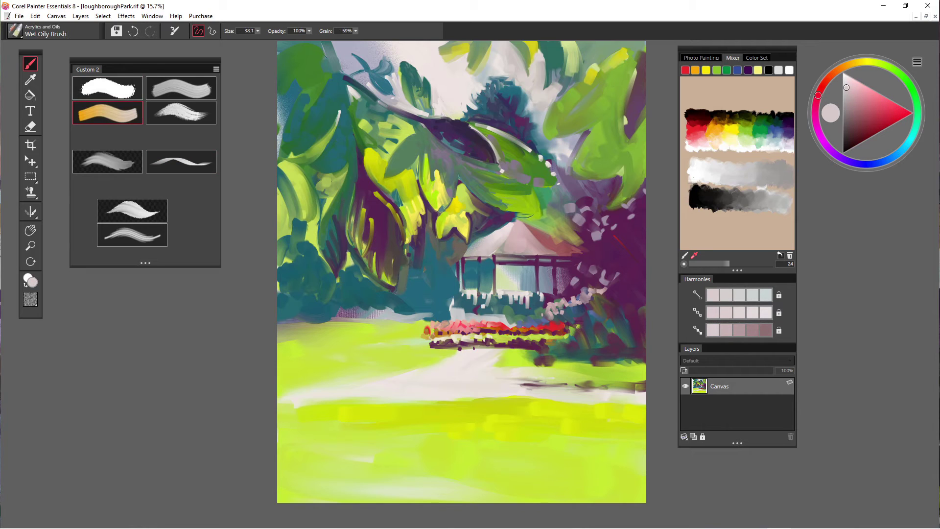
mouse_move(450, 259)
left_mouse_down()
mouse_move(440, 243)
mouse_move(429, 291)
left_mouse_up()
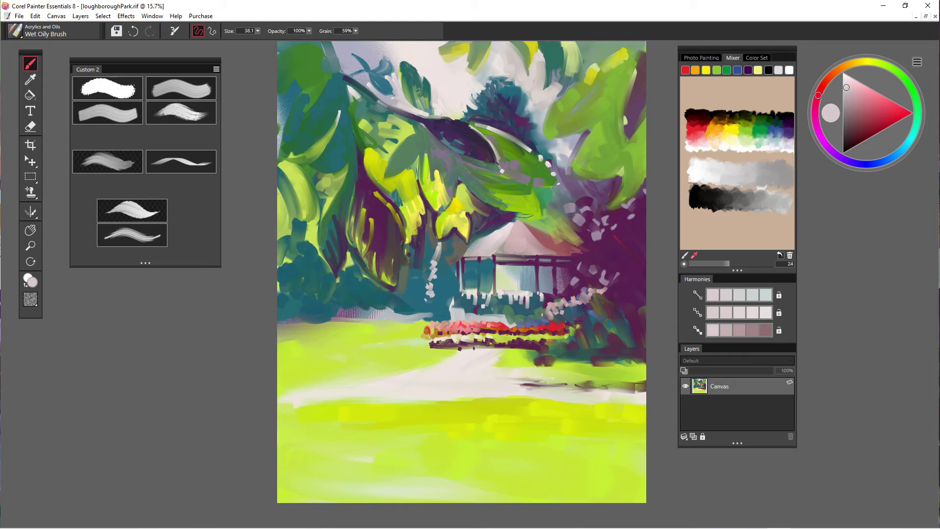
left_click(435, 251, "alt")
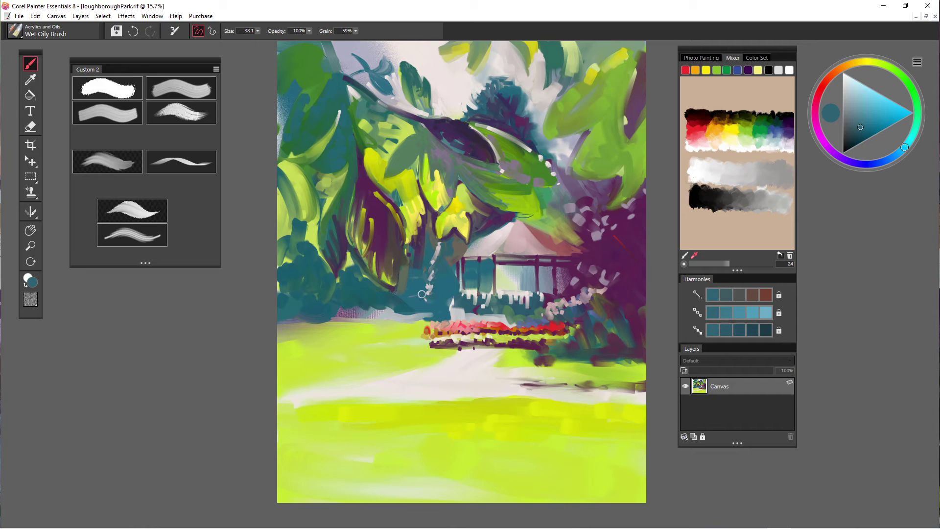
Paint dark purple branches beneath the yellow leaves and add more sampled pale pink dabs along the teal bush
left_click(419, 243, "alt")
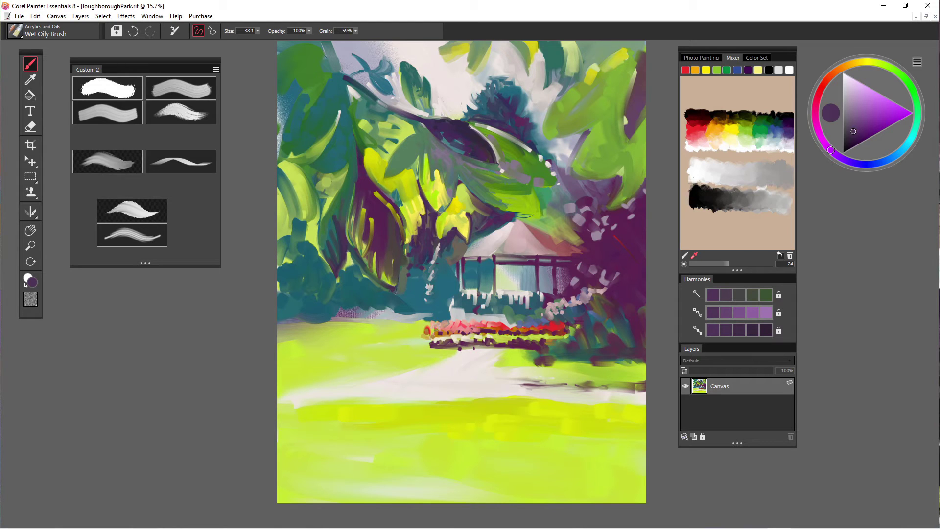
left_click(431, 286, "alt")
mouse_move(430, 287)
left_mouse_down()
mouse_move(421, 294)
mouse_move(429, 260)
left_mouse_up()
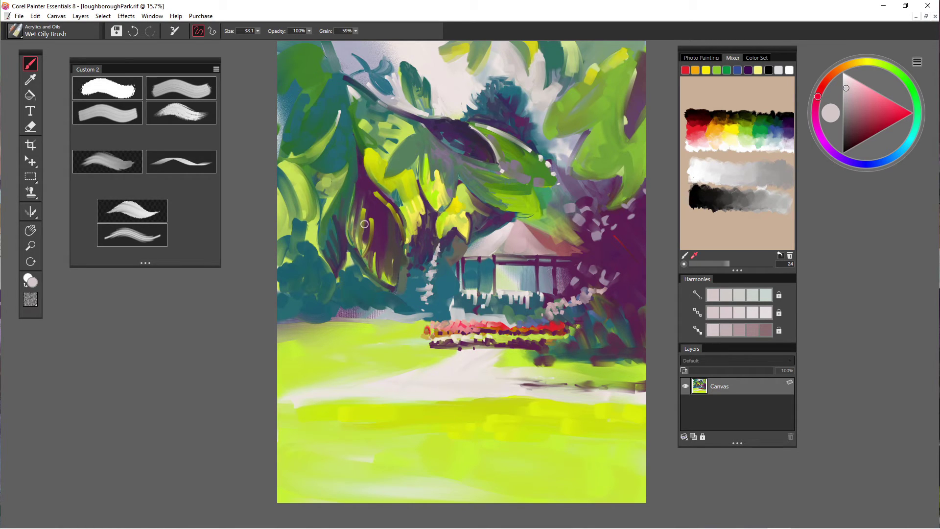
Add pale pink highlights to the purple hanging leaf, using thin strokes and then broad ones at brush size 134.1
left_click_drag(370, 209, 366, 247)
left_click_drag(368, 211, 363, 238)
left_click(258, 31)
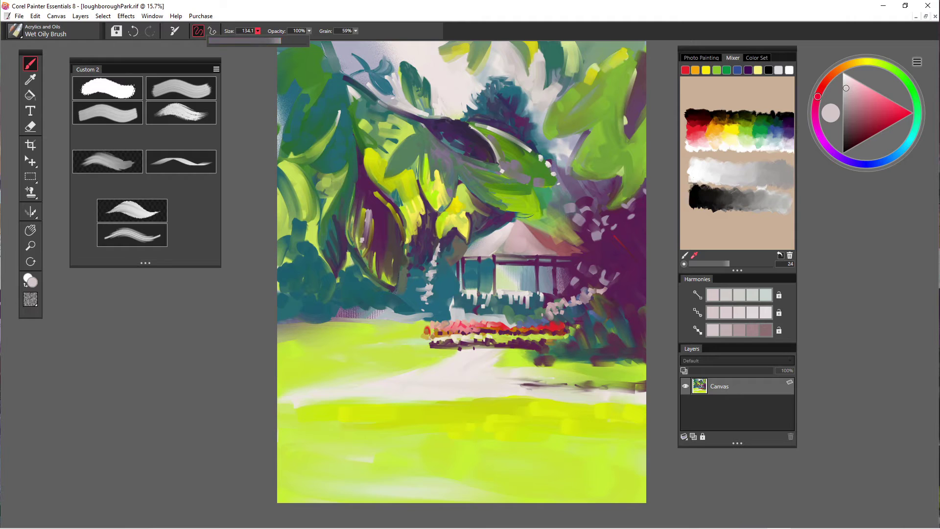
left_click_drag(357, 205, 373, 265)
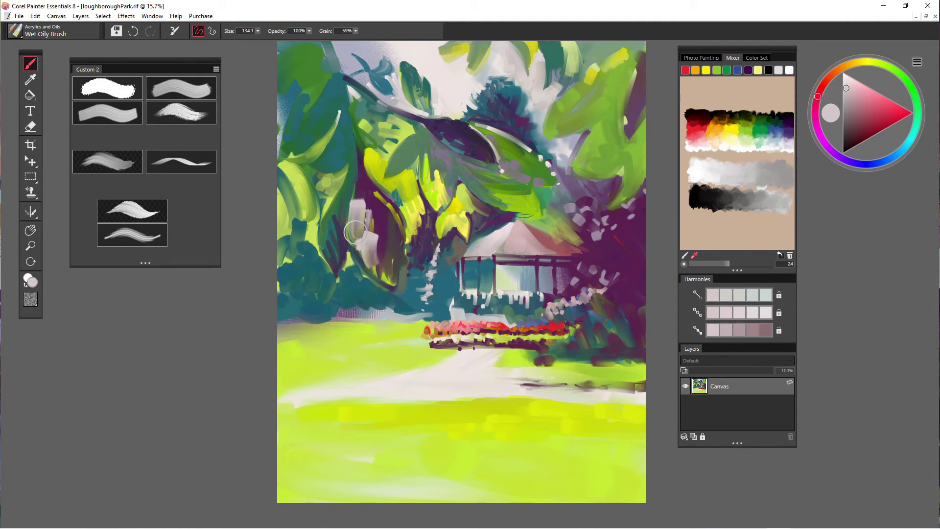
mouse_move(355, 224)
left_mouse_down()
mouse_move(375, 277)
mouse_move(352, 239)
left_mouse_up()
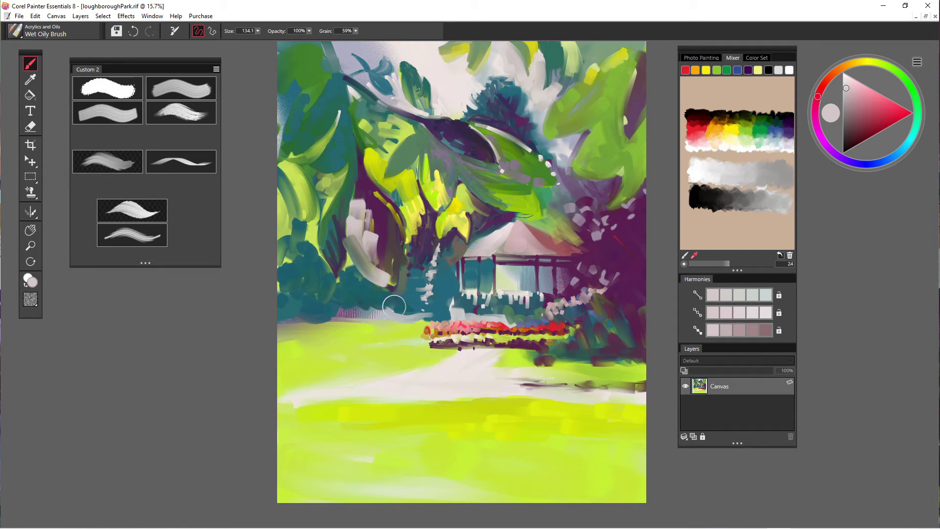
Set the brush size to 35.7 and paint a pale pink stroke along the flower bed's lower edge
left_click(258, 30)
left_click_drag(281, 40, 263, 40)
mouse_move(419, 345)
left_mouse_down()
mouse_move(517, 345)
mouse_move(456, 345)
left_mouse_up()
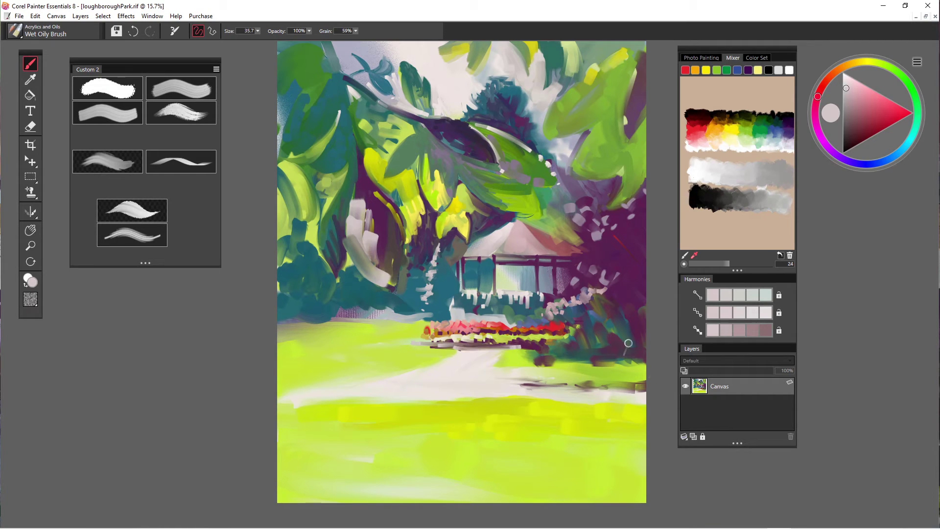
Add a new layer and paint pale pink along the flower bed's base and the path's far end, working in sampled cream
left_click(694, 436)
mouse_move(441, 346)
left_mouse_down()
mouse_move(525, 345)
mouse_move(399, 344)
mouse_move(532, 348)
left_mouse_up()
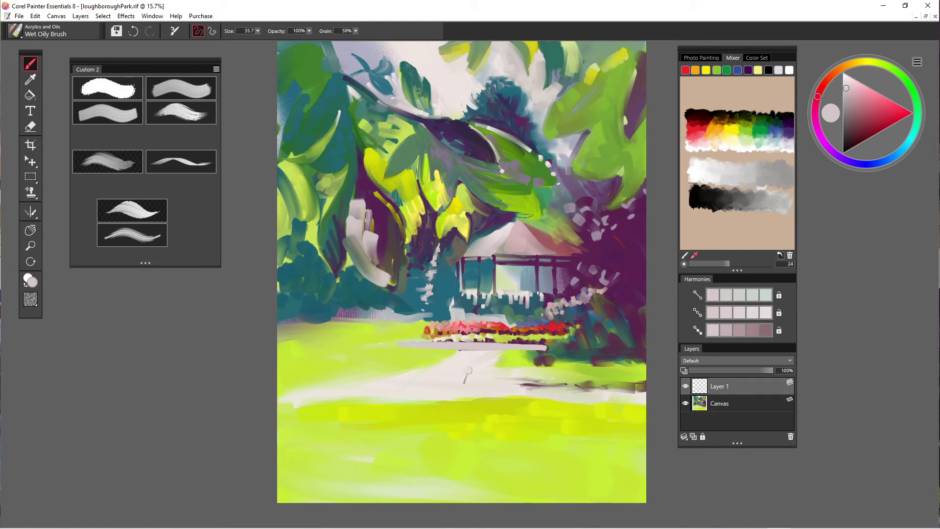
mouse_move(457, 350)
left_mouse_down()
mouse_move(473, 357)
mouse_move(459, 352)
mouse_move(452, 362)
left_mouse_up()
left_click(436, 370, "alt")
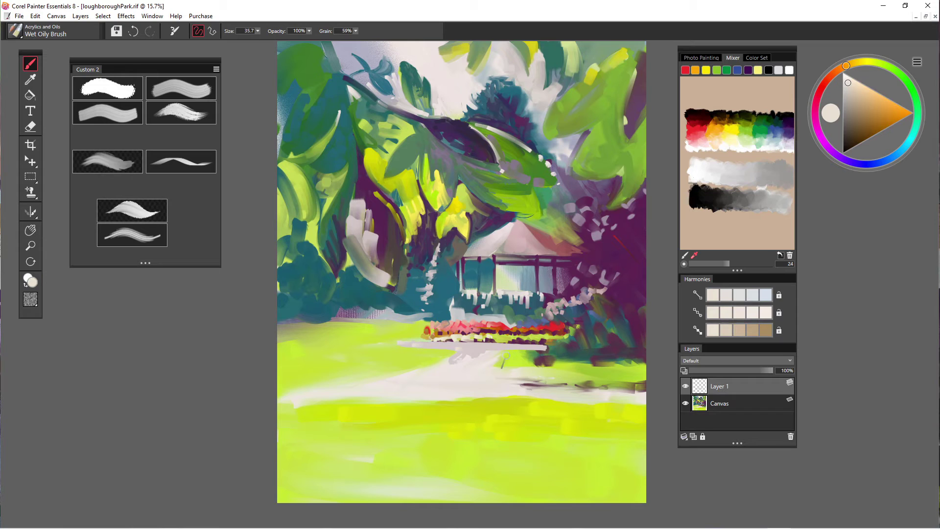
mouse_move(496, 365)
left_mouse_down()
mouse_move(540, 351)
mouse_move(485, 365)
left_mouse_up()
Set the brush size to 117.5 and paint broad cream strokes along the path from the flower bed to the lower-left lawn
left_click(252, 31)
left_click(257, 31)
left_click_drag(270, 42, 279, 41)
left_click_drag(465, 362, 509, 380)
mouse_move(473, 363)
left_mouse_down()
mouse_move(434, 380)
mouse_move(451, 369)
mouse_move(430, 350)
mouse_move(432, 375)
mouse_move(449, 363)
mouse_move(417, 377)
left_mouse_up()
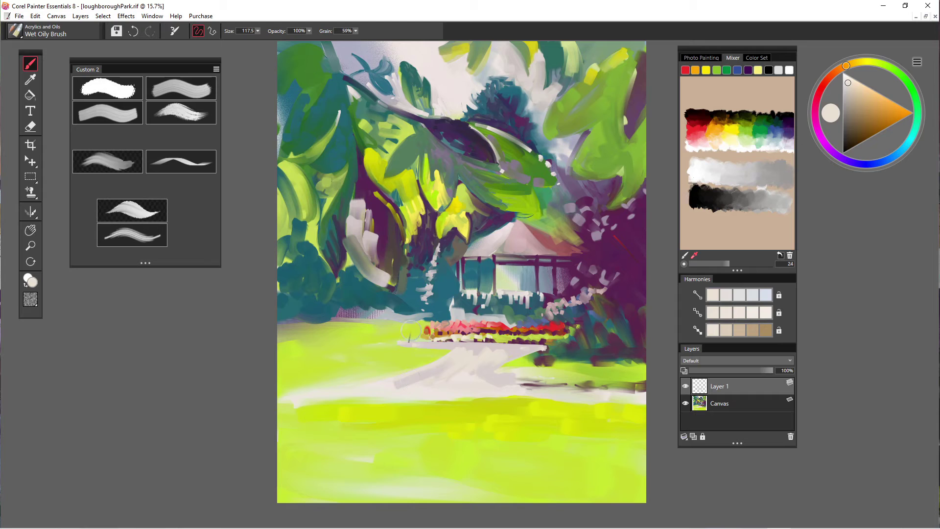
mouse_move(458, 355)
left_mouse_down()
mouse_move(406, 382)
mouse_move(457, 362)
mouse_move(389, 380)
mouse_move(451, 360)
mouse_move(424, 357)
mouse_move(341, 391)
left_mouse_up()
mouse_move(394, 369)
left_mouse_down()
mouse_move(300, 395)
mouse_move(421, 368)
left_mouse_up()
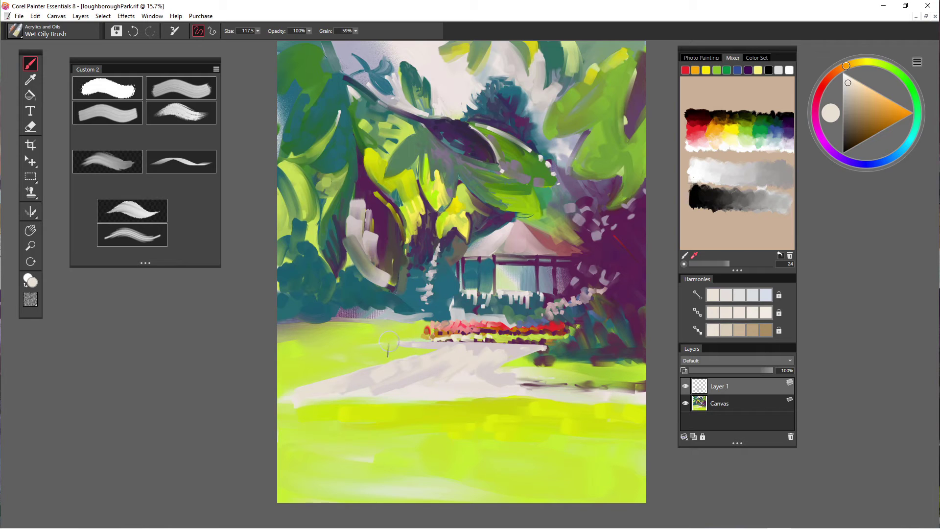
Set the brush size to 42.1 and paint a thin cream stroke across the lawn left of the path
left_click(258, 31)
left_click(252, 41)
left_click_drag(251, 41, 263, 40)
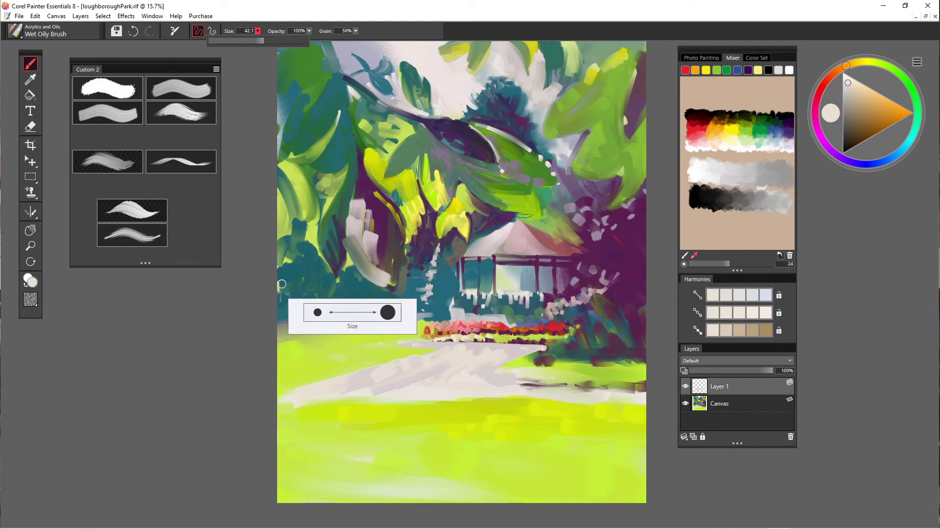
left_click_drag(351, 355, 416, 356)
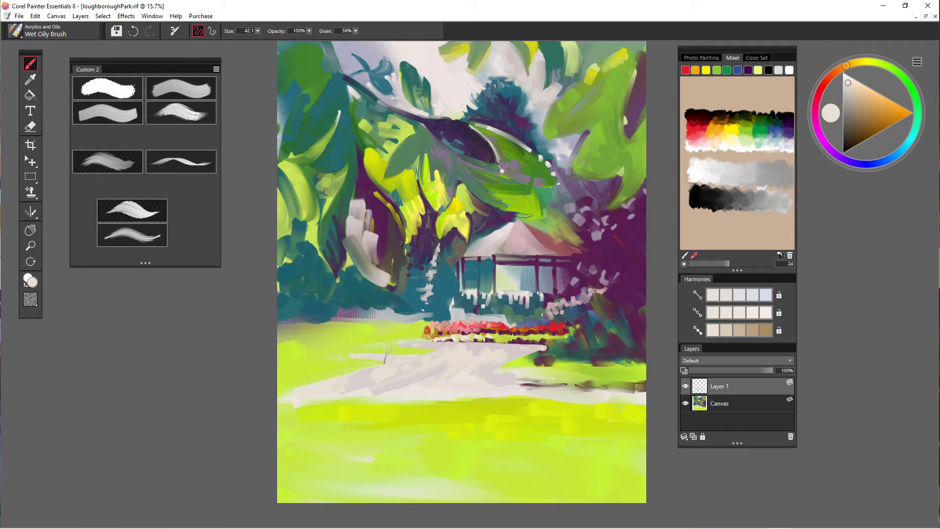
Paint a sampled dark purple line under the flower bed, plus thin lines at brush size 12.0 along the left lawn and path edges
left_click(544, 361, "alt")
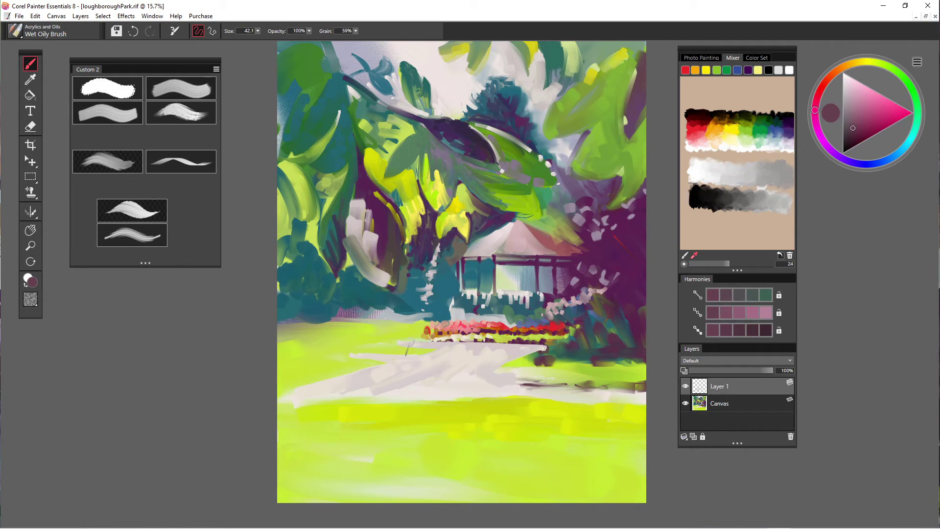
left_click_drag(397, 339, 452, 342)
left_click(257, 31)
left_click(248, 40)
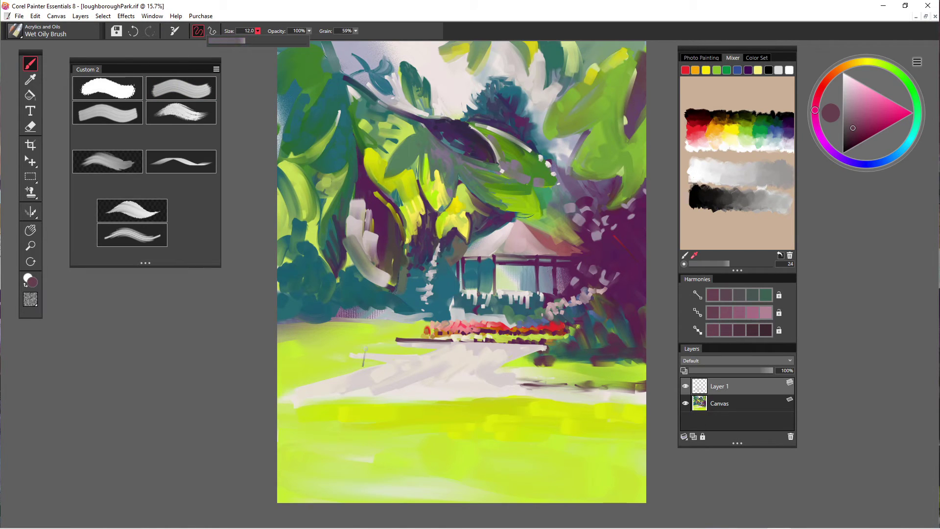
mouse_move(350, 354)
left_mouse_down()
mouse_move(419, 358)
mouse_move(443, 349)
left_mouse_up()
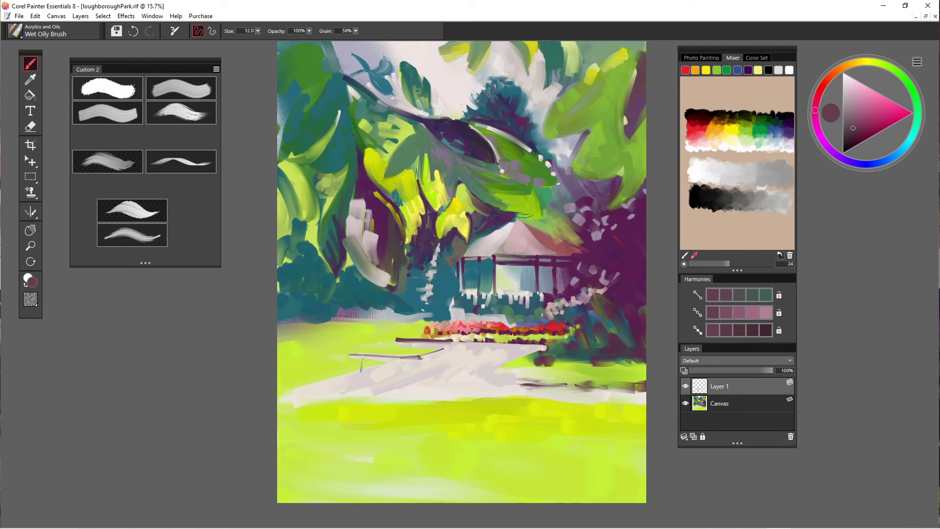
left_click_drag(382, 363, 299, 386)
Paint dark purple edging along the right side of the path at brush size 28.0, trimming its end with sampled path cream
left_click_drag(546, 389, 539, 402)
left_click_drag(644, 386, 581, 381)
key("bracketright")
key("bracketright")
key("bracketright")
mouse_move(645, 388)
left_mouse_down()
mouse_move(484, 385)
mouse_move(512, 384)
left_mouse_up()
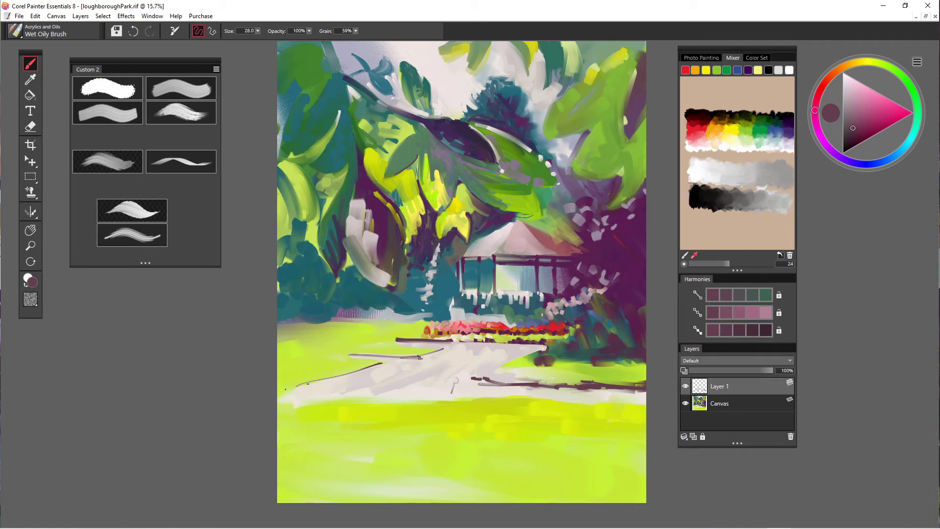
left_click(459, 387, "alt")
mouse_move(473, 381)
left_mouse_down()
mouse_move(518, 389)
mouse_move(476, 390)
mouse_move(514, 391)
left_mouse_up()
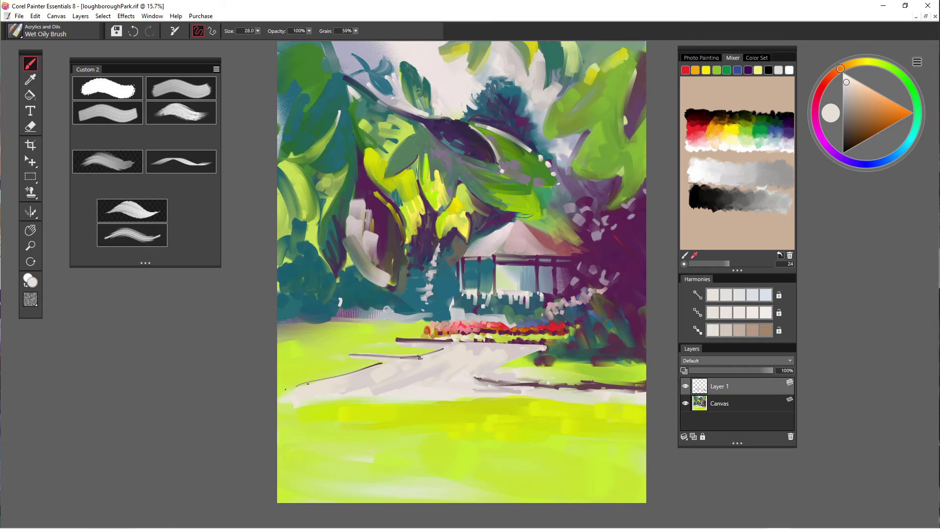
Paint two small light orange head shapes side by side in front of the teal hedge left of the path
left_click(871, 95)
left_click_drag(339, 298, 341, 307)
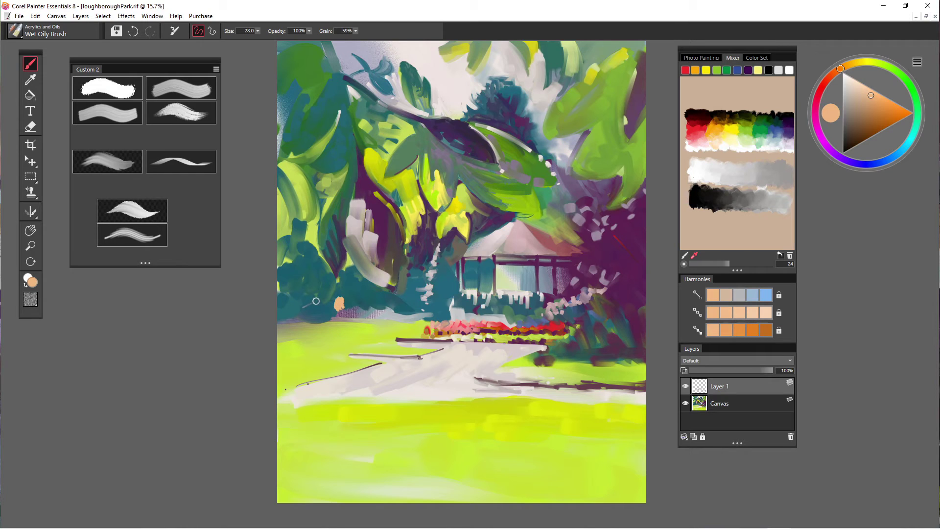
left_click_drag(320, 297, 320, 308)
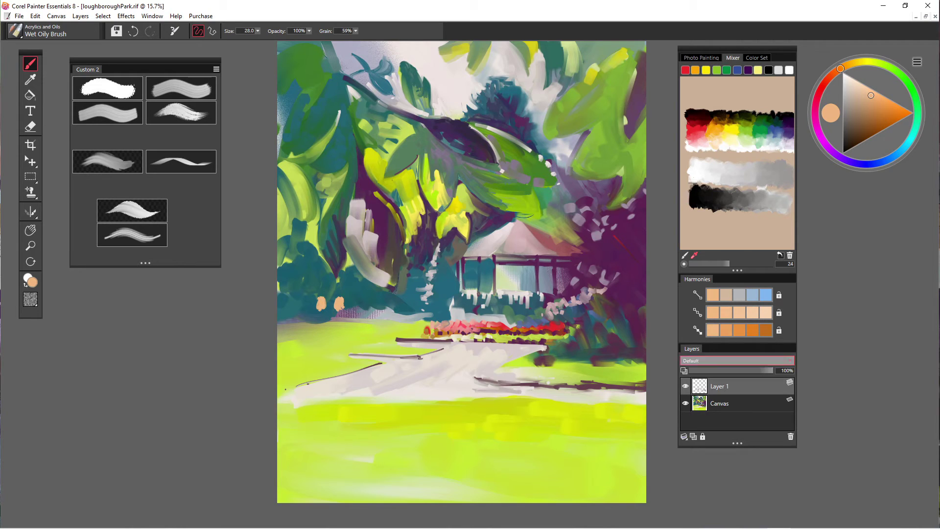
Paint dark brown hair on the right-hand head, starting with mid brown and changing to a darker brown
left_click(857, 125)
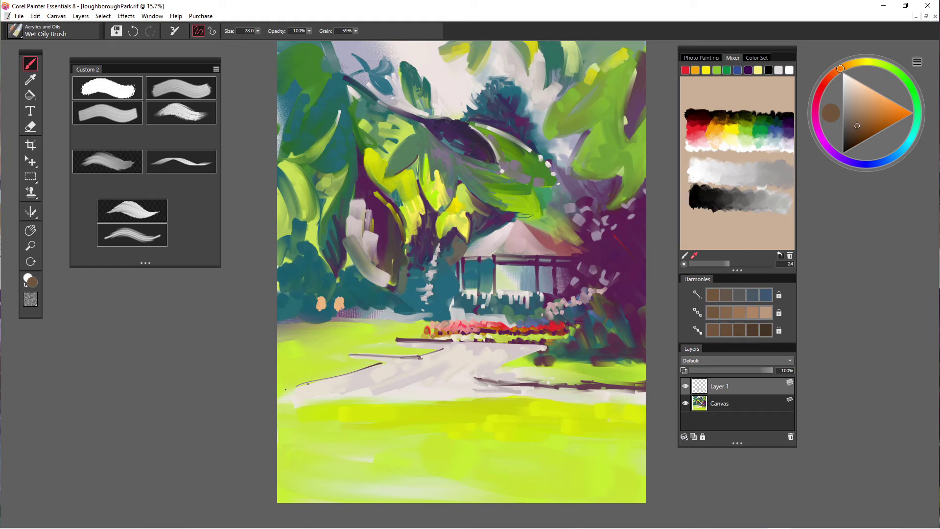
left_click_drag(340, 294, 342, 299)
left_click(855, 137)
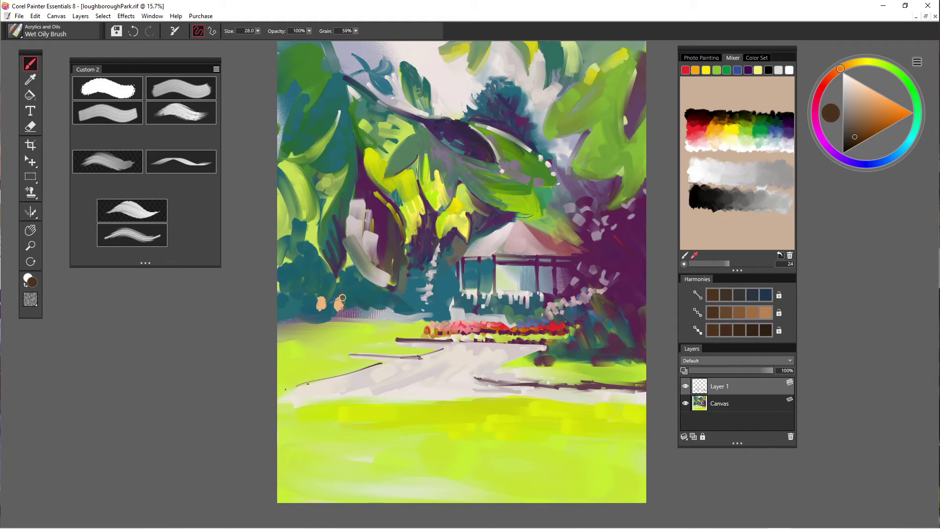
left_click_drag(344, 296, 343, 308)
Paint the right-hand figure's clothed body and upper legs in dark blue below the brown-haired head
left_click(860, 163)
left_click(862, 130)
left_click(862, 130)
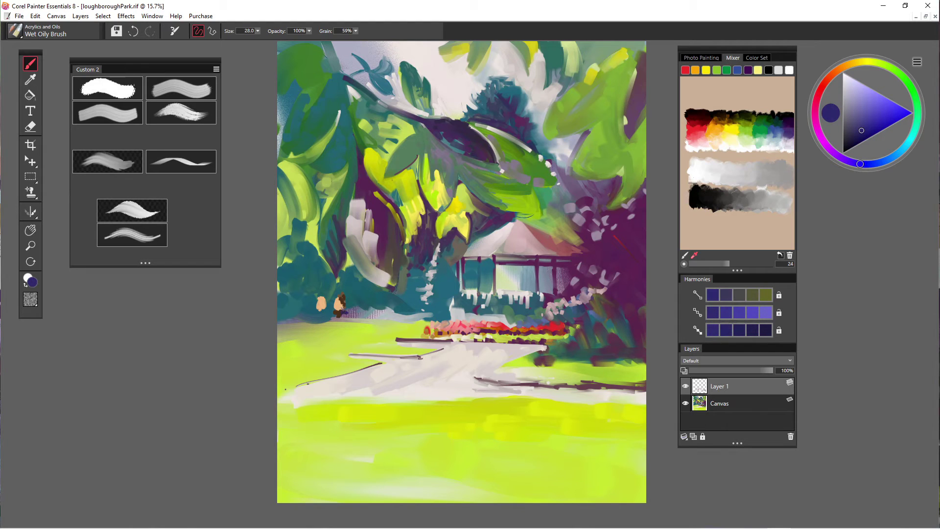
left_click_drag(337, 362, 349, 360)
mouse_move(331, 326)
left_mouse_down()
mouse_move(332, 339)
mouse_move(331, 327)
mouse_move(345, 339)
left_mouse_up()
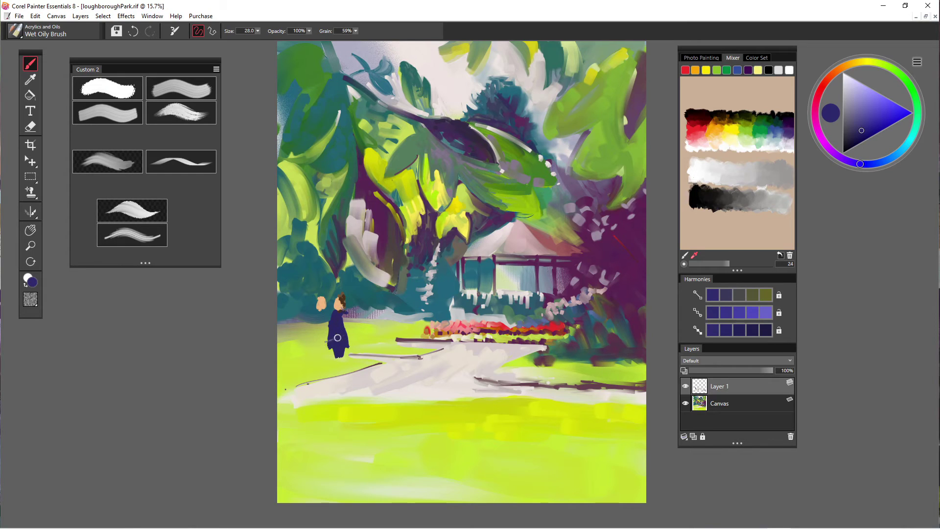
Paint the right-hand figure's arm and lower legs in sampled light orange, and refine the clothing with sampled dark blue
left_click(322, 304, "alt")
mouse_move(344, 315)
left_mouse_down()
mouse_move(348, 332)
mouse_move(348, 324)
left_mouse_up()
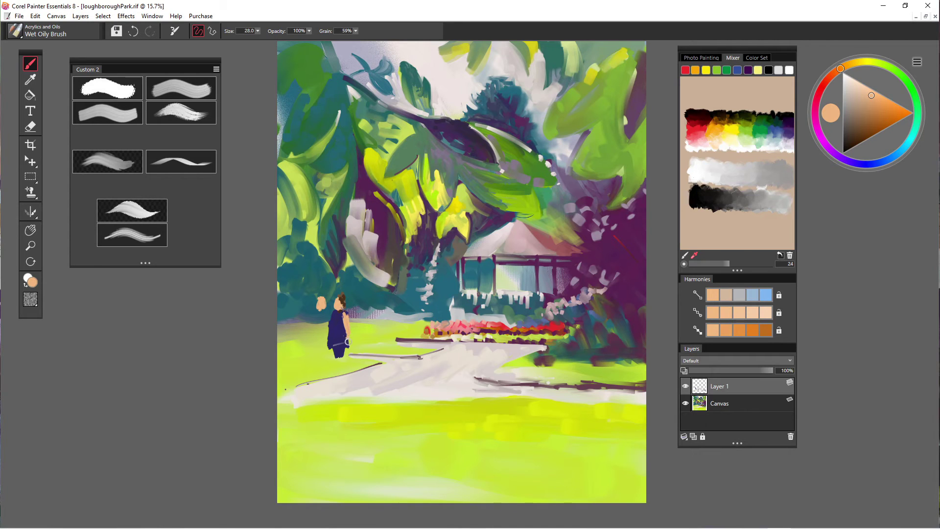
left_click_drag(341, 357, 328, 369)
left_click_drag(338, 374, 336, 349)
left_click(337, 350, "alt")
left_click_drag(336, 347, 337, 357)
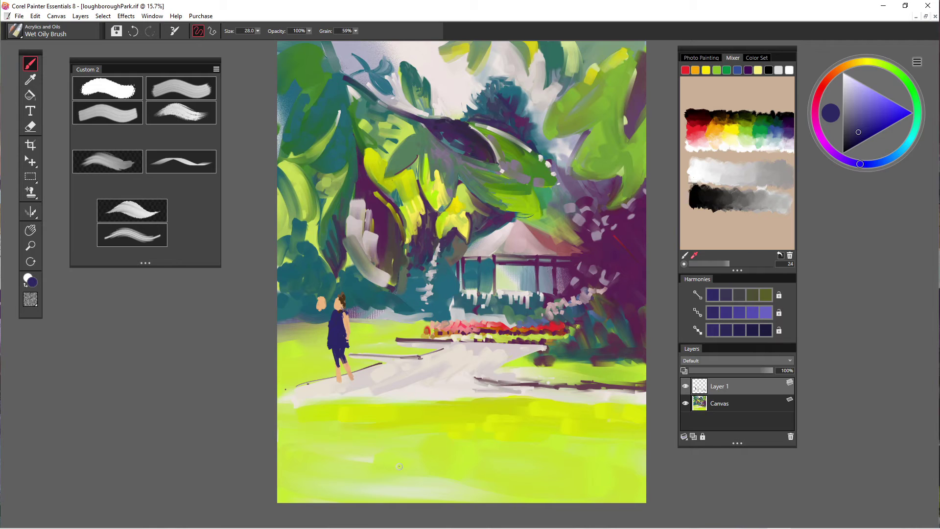
Paint dark blue hair on the left-hand head and start that figure's shirt in pale lavender
left_click_drag(326, 299, 326, 305)
key("ctrl+z")
left_click(851, 87)
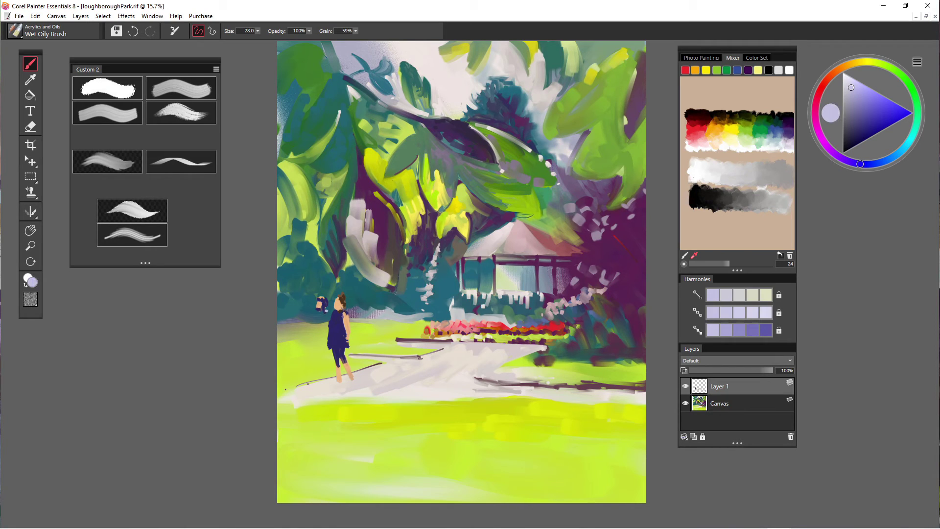
left_click_drag(321, 316, 325, 312)
left_click_drag(317, 318, 322, 316)
Undo the pale stroke beside the left-hand figure and shade the figure's shirt with a darker greyish lavender
left_click_drag(297, 343, 309, 340)
key("ctrl+z")
left_click(852, 100)
left_click_drag(320, 329, 316, 341)
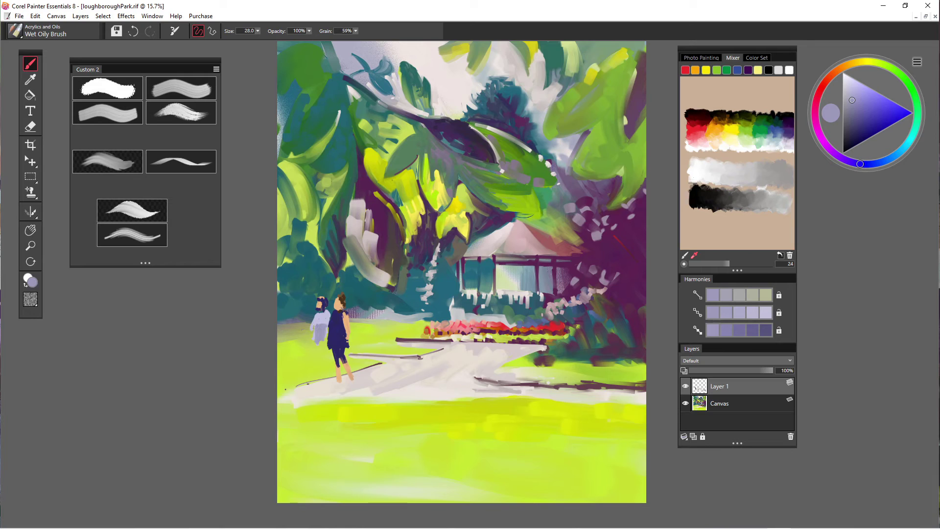
mouse_move(324, 316)
left_mouse_down()
mouse_move(313, 323)
mouse_move(323, 341)
left_mouse_up()
Paint the left-hand figure's shorts in sampled dark blue and refine the face and hair with sampled light orange and muted purple
left_click(336, 325, "alt")
mouse_move(312, 347)
left_mouse_down()
mouse_move(325, 344)
mouse_move(316, 345)
mouse_move(320, 360)
mouse_move(327, 346)
mouse_move(327, 358)
left_mouse_up()
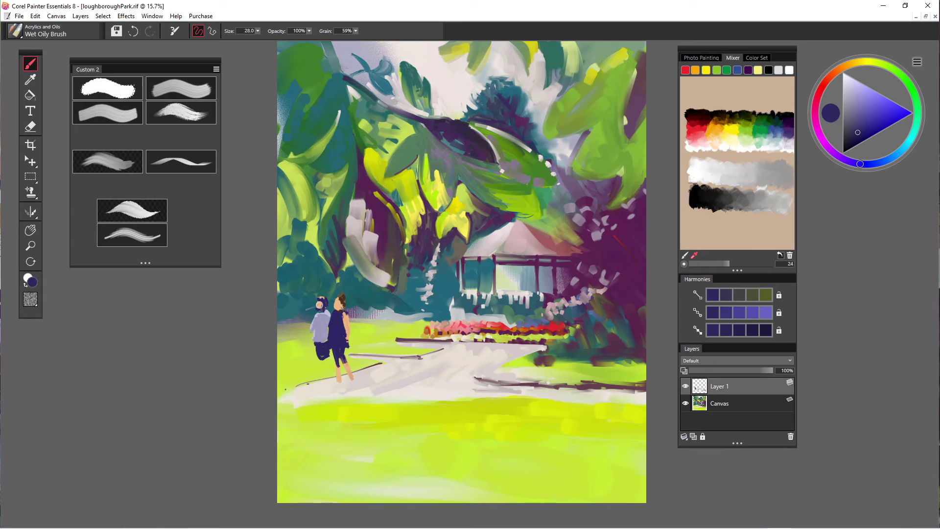
left_click(321, 302, "alt")
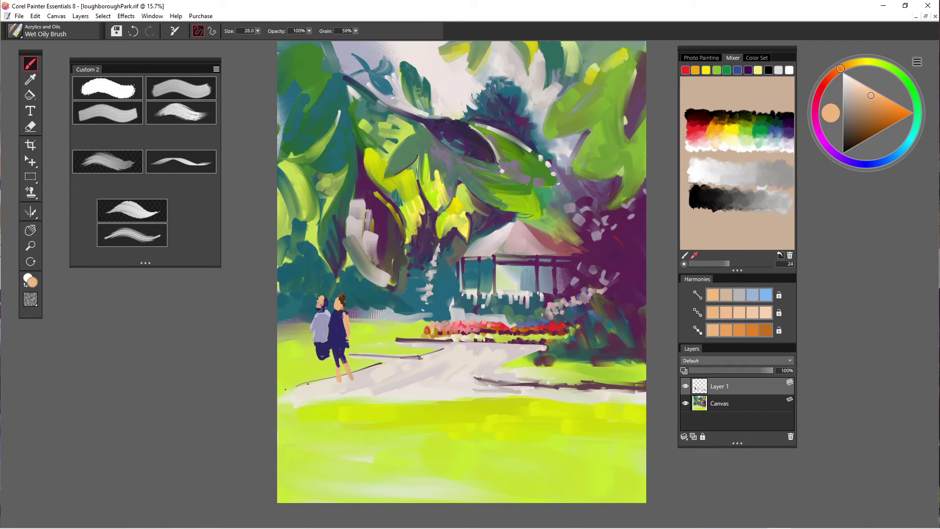
left_click(321, 296, "alt")
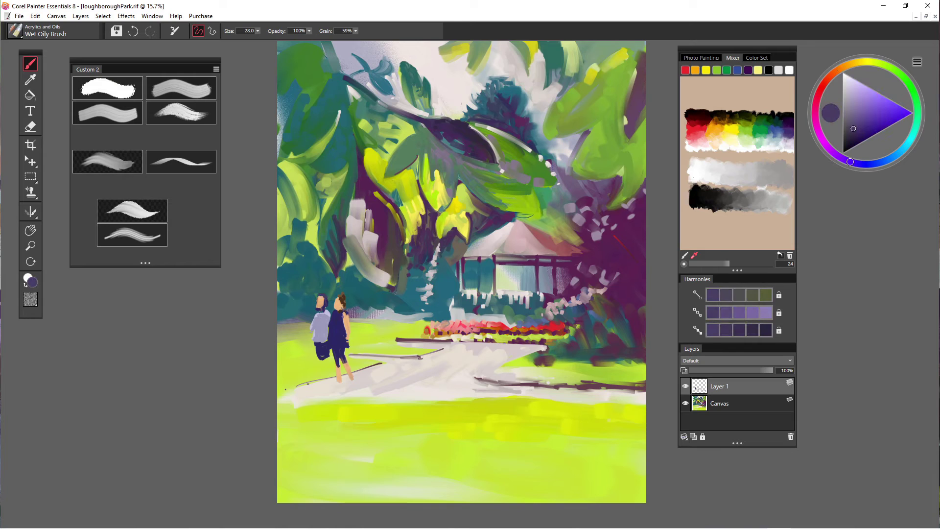
left_click(318, 318, "alt")
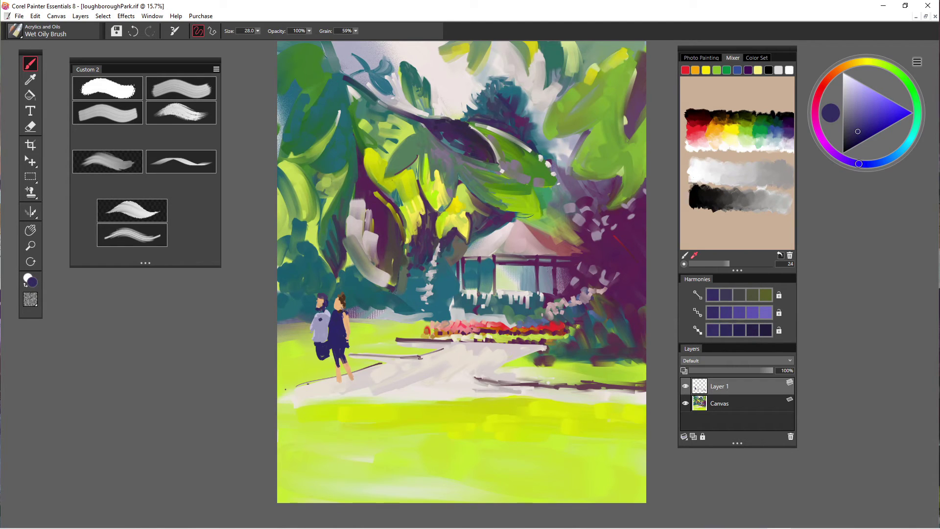
Refine the left-hand figure's shirt and sleeve with sampled mid and pale lavender strokes
left_click(319, 319, "alt")
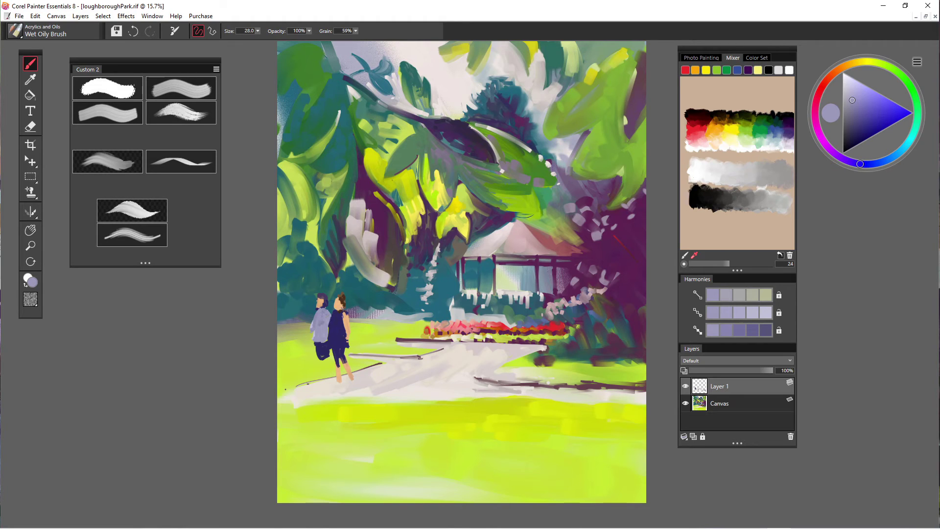
left_click(325, 319, "alt")
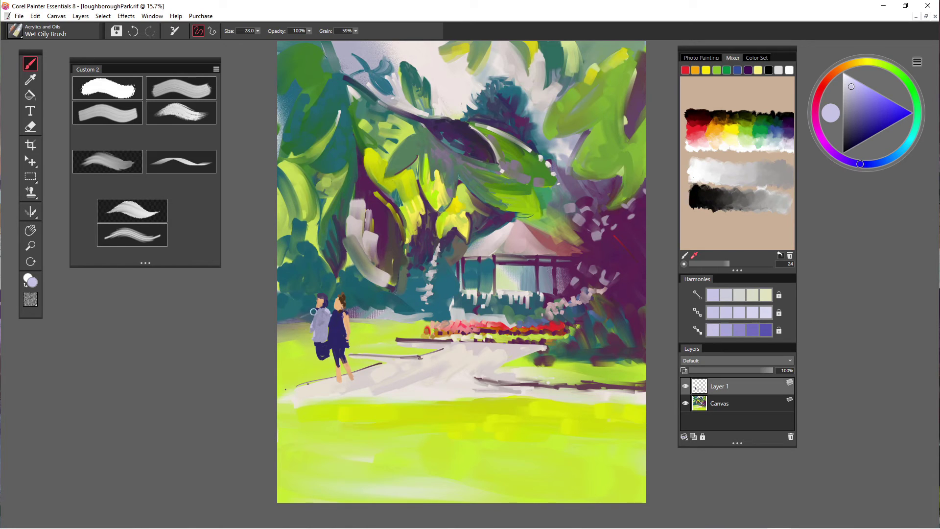
left_click_drag(312, 314, 310, 323)
left_click(314, 326, "alt")
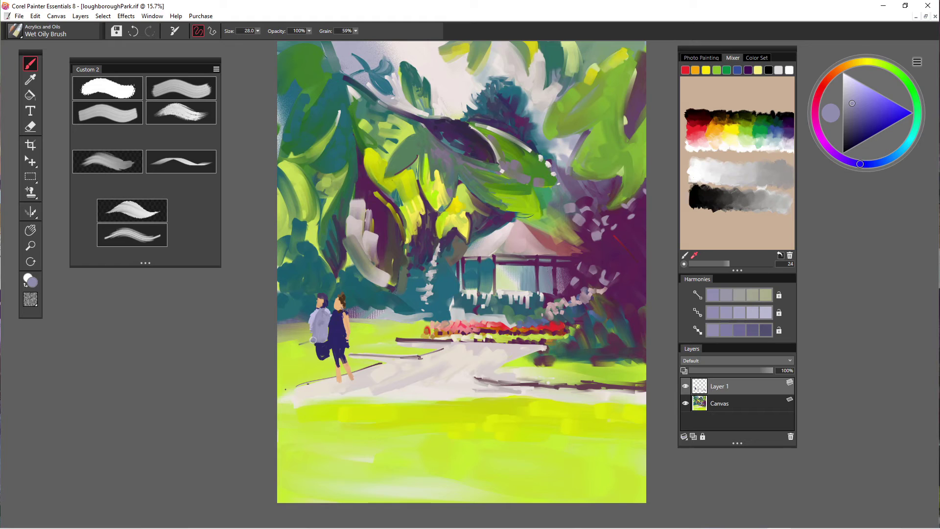
Extend the left-hand figure's dark blue shorts and paint the two bare legs in sampled light orange
left_click(316, 345, "alt")
mouse_move(317, 345)
left_mouse_down()
mouse_move(308, 347)
mouse_move(323, 356)
mouse_move(328, 381)
left_mouse_up()
left_click(338, 373, "alt")
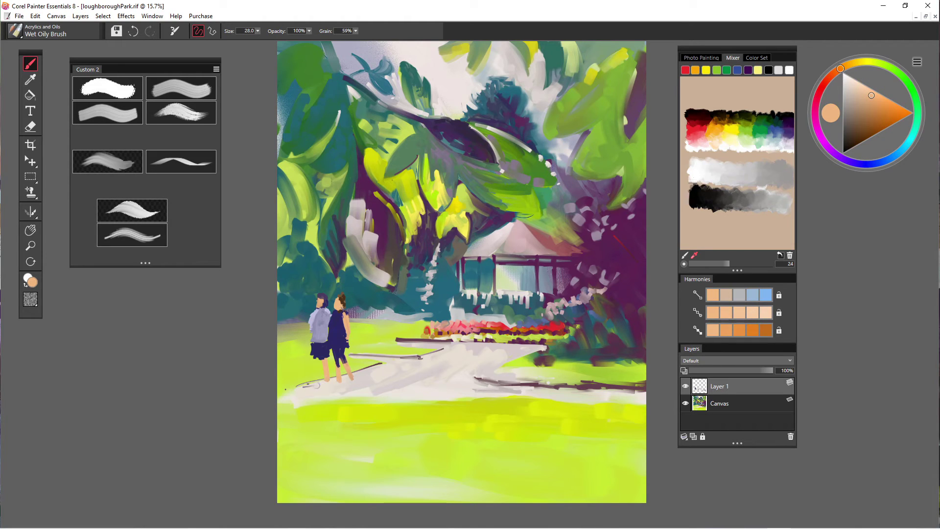
left_click_drag(320, 366, 321, 389)
left_click(321, 349, "alt")
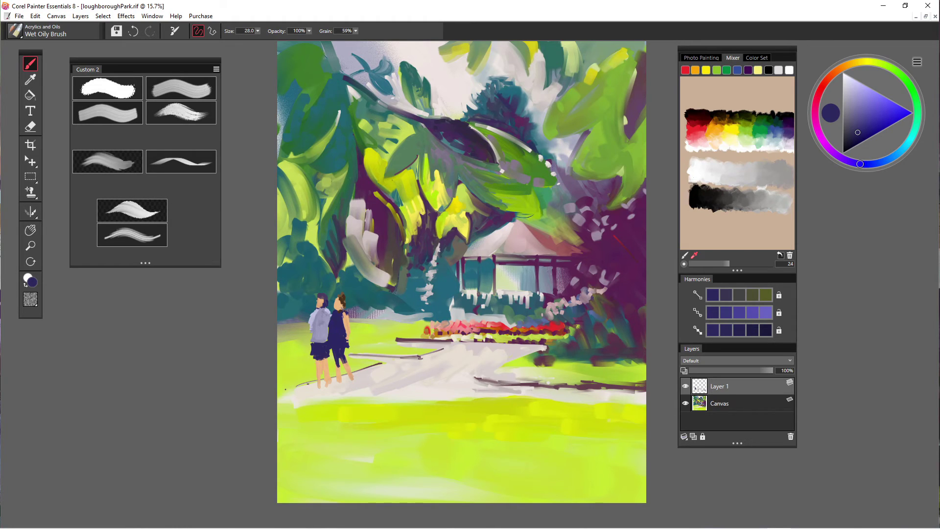
Shade the left-hand figure's legs with sampled greyish brown and clean the gap between them with sampled lawn green
left_click(320, 367, "alt")
left_click(317, 370, "alt")
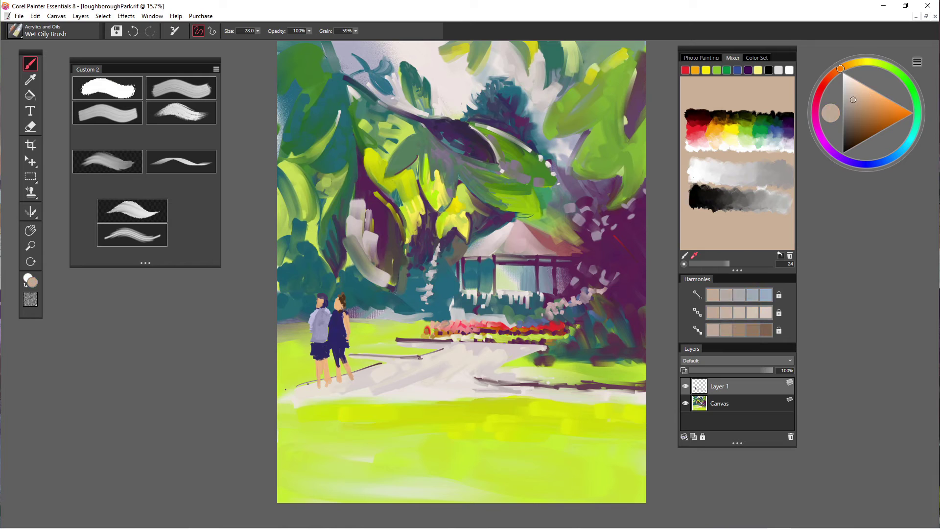
left_click(317, 365, "alt")
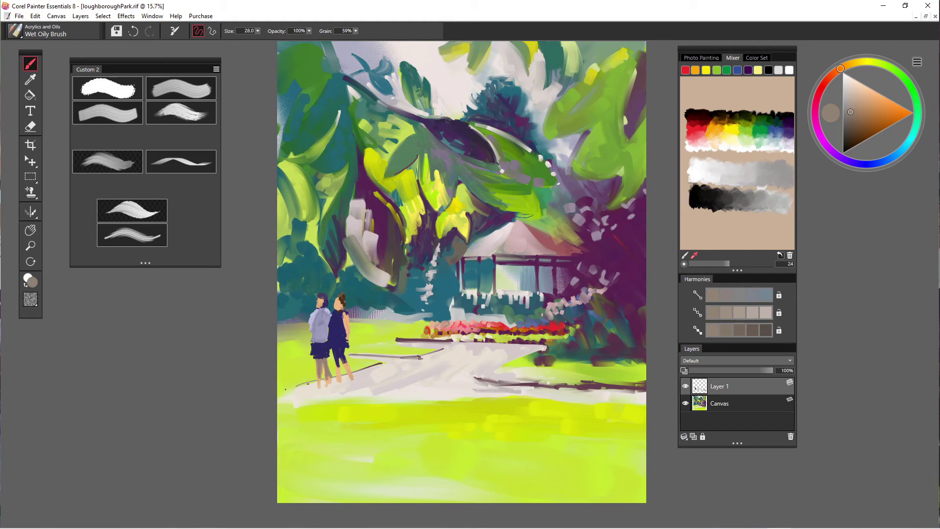
left_click(317, 364, "alt")
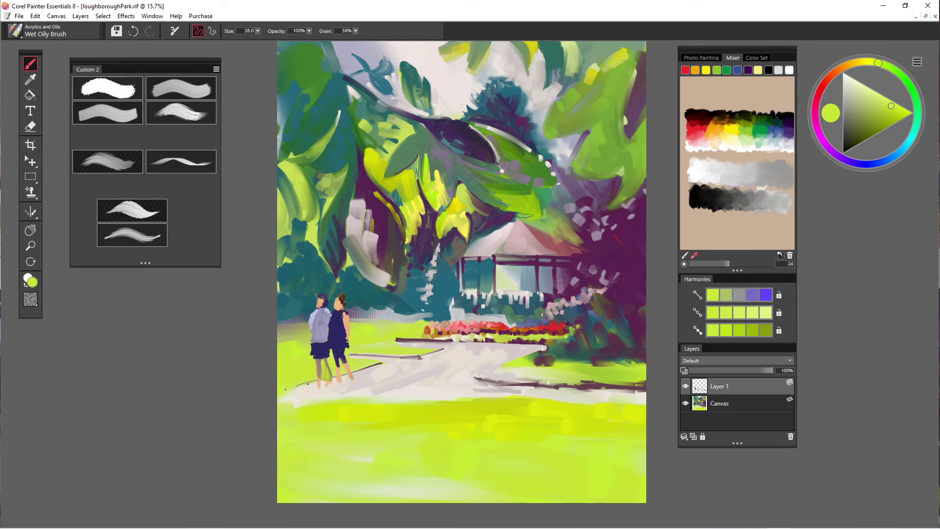
left_click(319, 363, "alt")
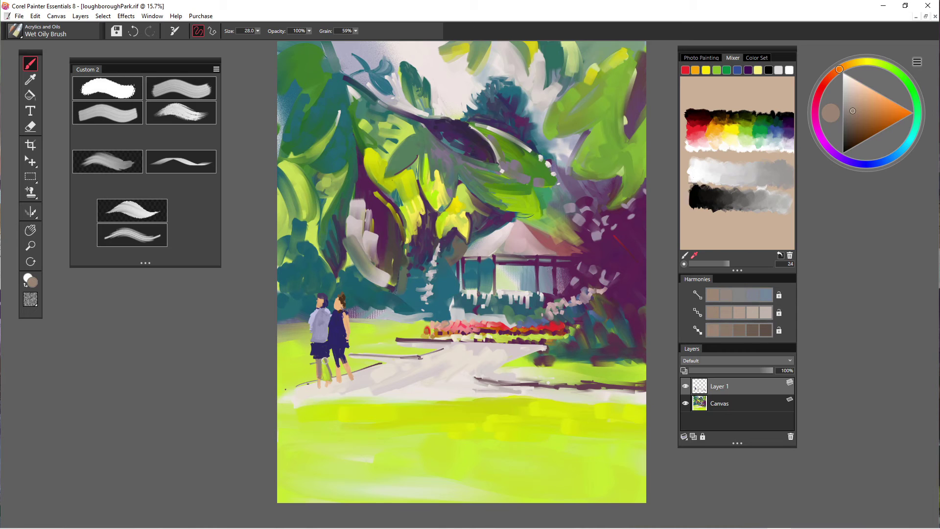
left_click_drag(327, 360, 332, 373)
left_click(324, 353, "alt")
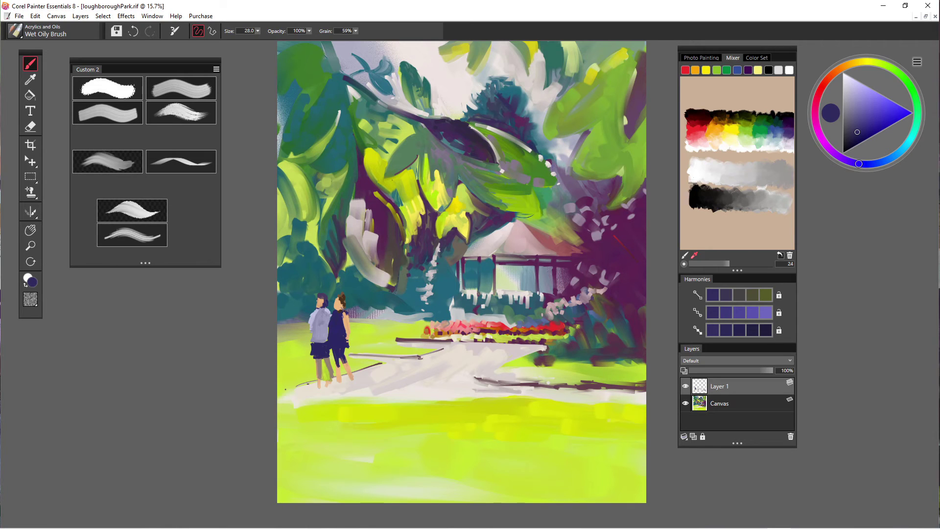
Reshape the left-hand figure's face and hair with sampled teal, light orange and muted purple strokes
left_click(326, 294, "alt")
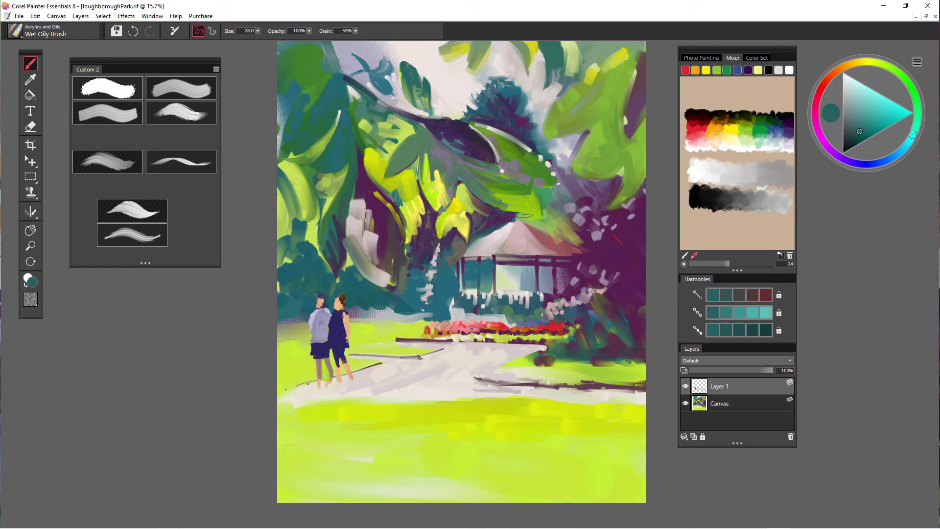
left_click(319, 301, "alt")
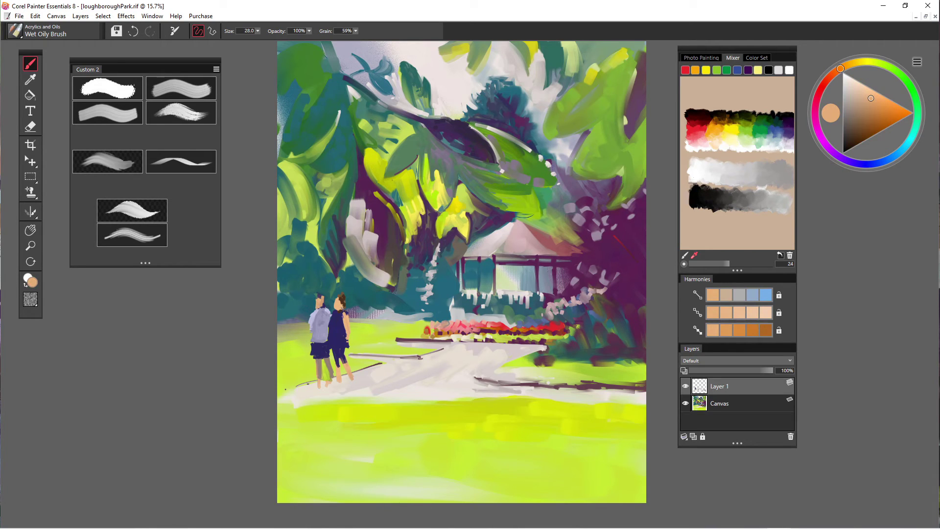
left_click_drag(317, 302, 321, 305)
left_click(307, 305, "alt")
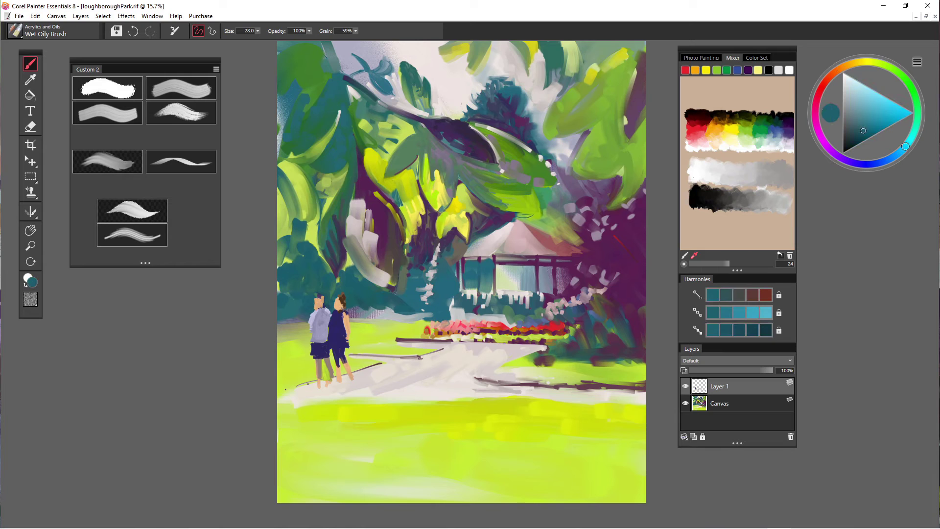
left_click(315, 296, "alt")
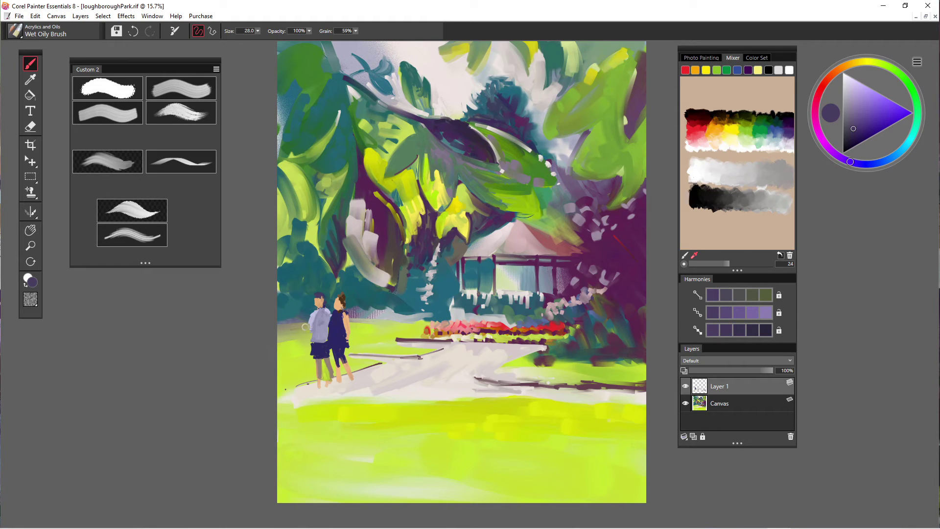
left_click(318, 303, "alt")
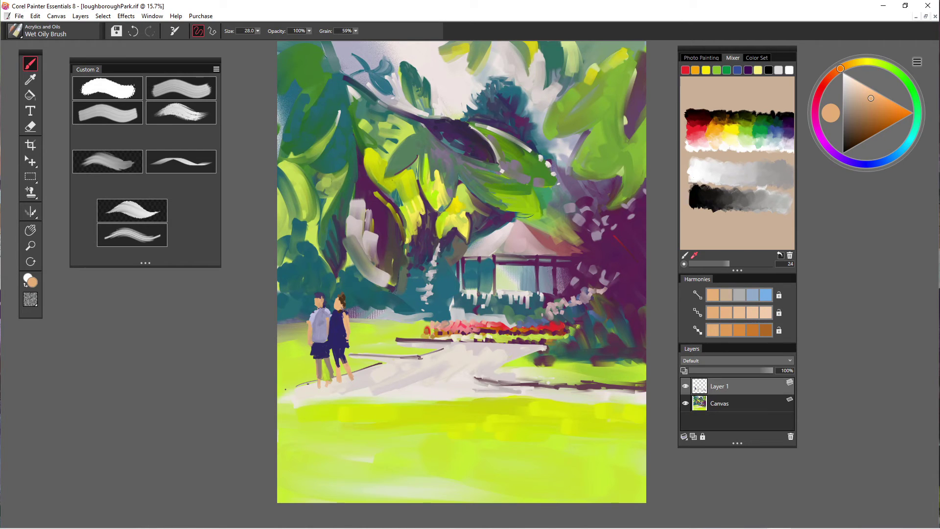
Extend the left-hand figure's hair down over the forehead and temple in sampled muted purple
scroll(337, 360, "up", 5)
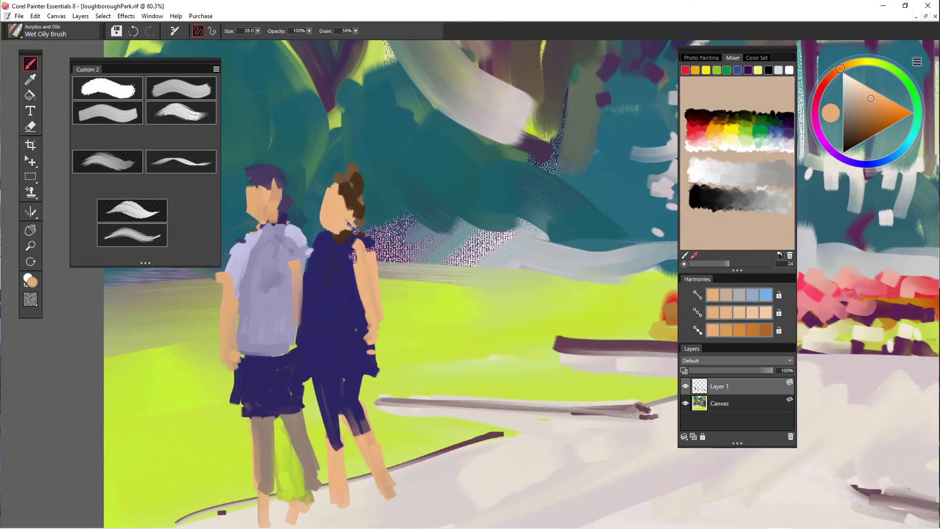
left_click_drag(273, 327, 415, 366)
scroll(414, 366, "up", 2)
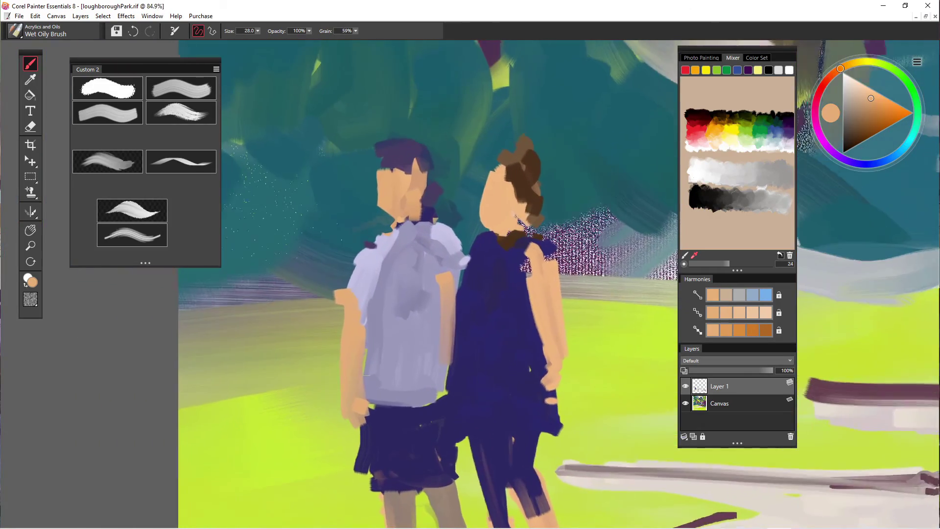
scroll(367, 257, "down", 3)
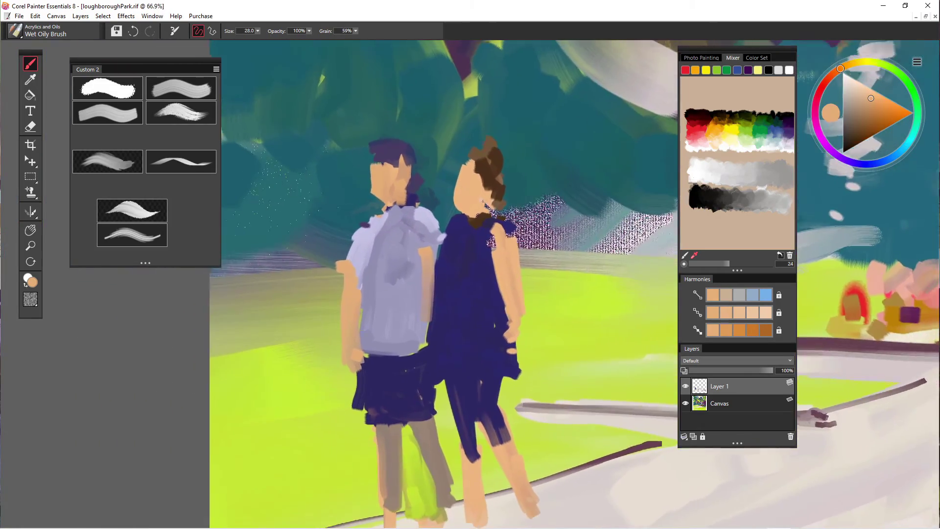
left_click(390, 155)
left_click(393, 158, "alt")
left_click_drag(398, 159, 406, 163)
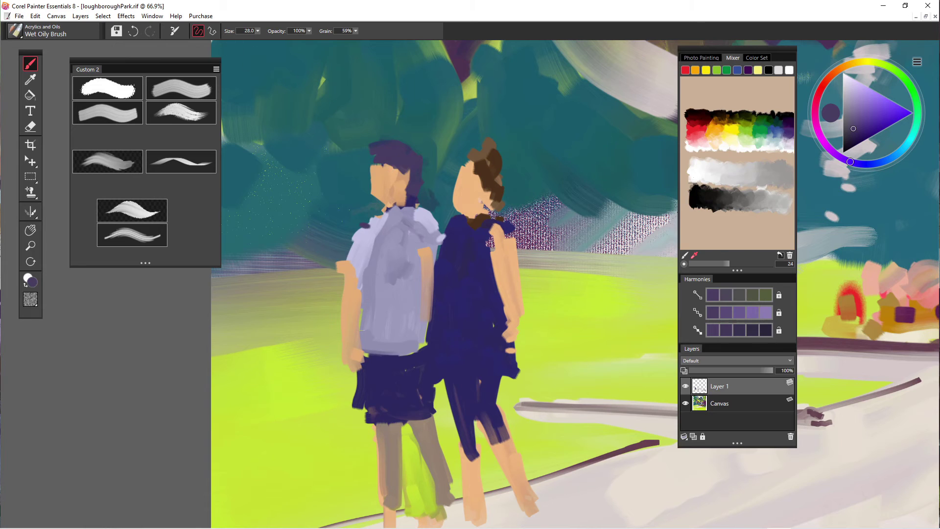
Set the brush size to 15.9 and refine the left-hand figure's face with sampled light orange and muted purple
left_click(258, 31)
left_click_drag(256, 40, 249, 40)
left_click(382, 166, "alt")
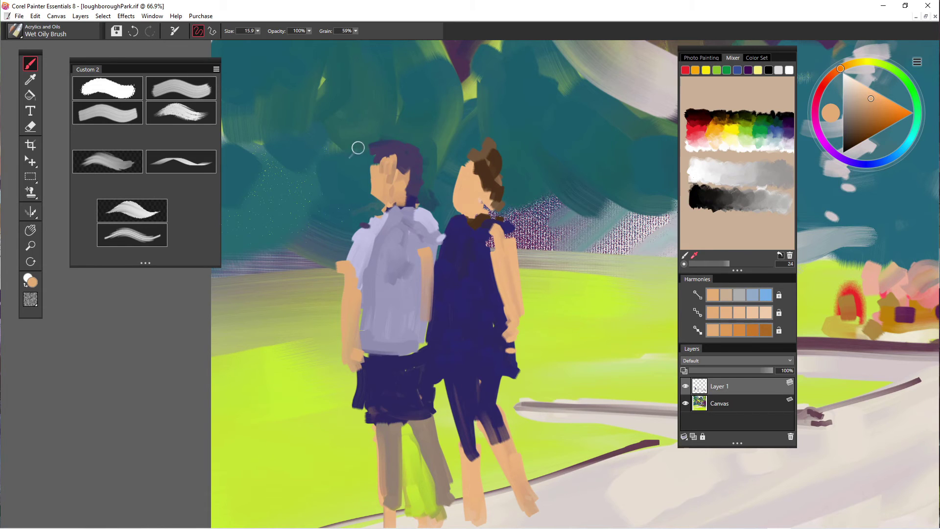
mouse_move(374, 159)
left_mouse_down()
mouse_move(395, 164)
mouse_move(394, 184)
left_mouse_up()
left_click(400, 169, "alt")
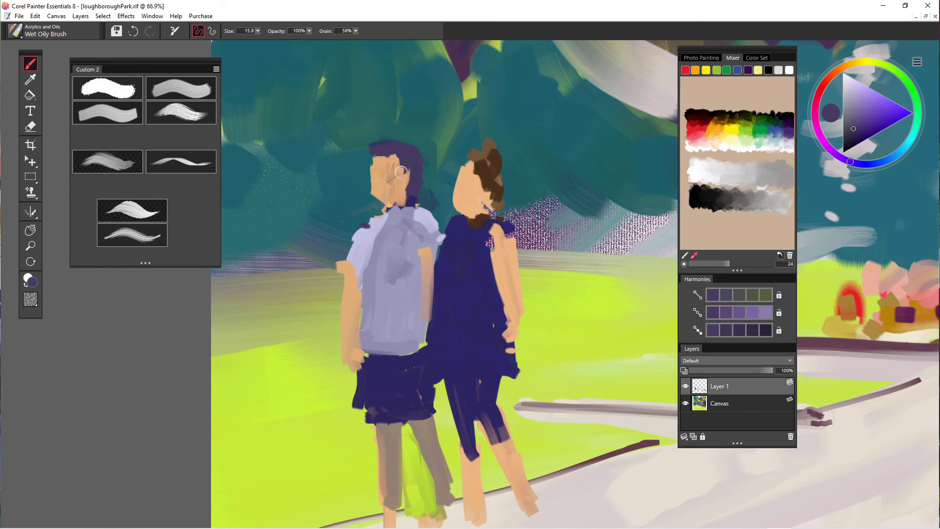
mouse_move(374, 199)
left_mouse_down()
mouse_move(374, 190)
mouse_move(393, 196)
left_mouse_up()
Shade the side of both figures' faces and necks with a darker brown version of the sampled skin tone
left_click(375, 184, "alt")
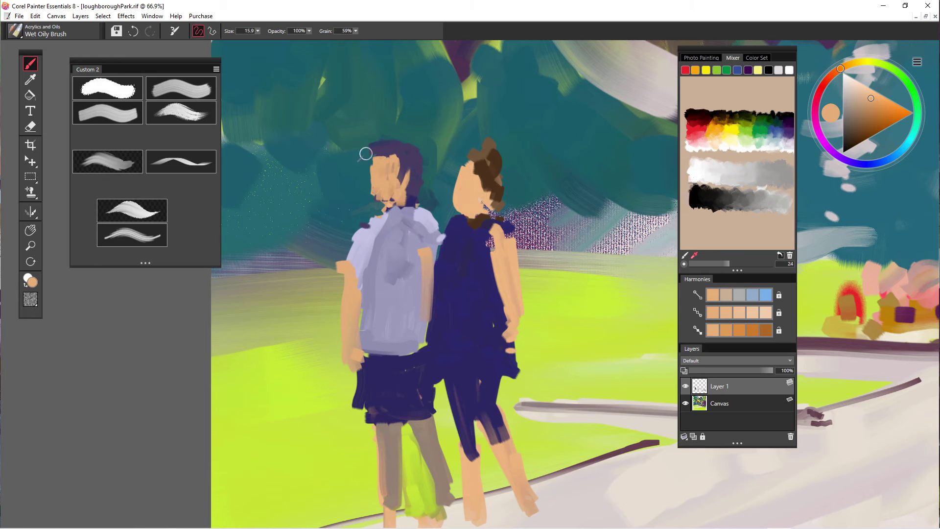
left_click(863, 116)
mouse_move(395, 157)
left_mouse_down()
mouse_move(401, 198)
mouse_move(391, 201)
left_mouse_up()
mouse_move(473, 185)
left_mouse_down()
mouse_move(474, 208)
mouse_move(486, 198)
mouse_move(460, 213)
mouse_move(482, 200)
mouse_move(487, 209)
left_mouse_up()
Shade both figures' arms and the right-hand figure's lower legs with the same mid brown
mouse_move(511, 239)
left_mouse_down()
mouse_move(505, 293)
mouse_move(517, 305)
left_mouse_up()
left_click_drag(513, 267, 512, 332)
left_click_drag(430, 248, 428, 345)
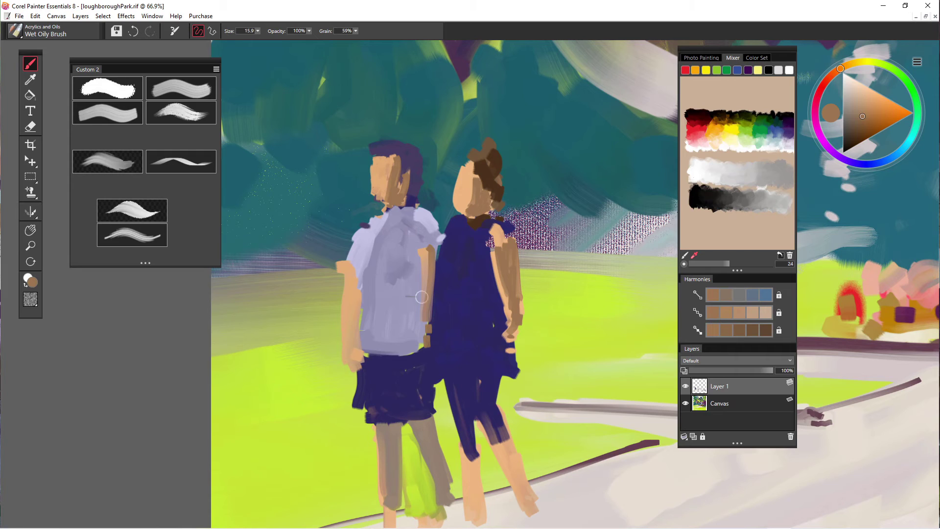
left_click_drag(356, 291, 360, 357)
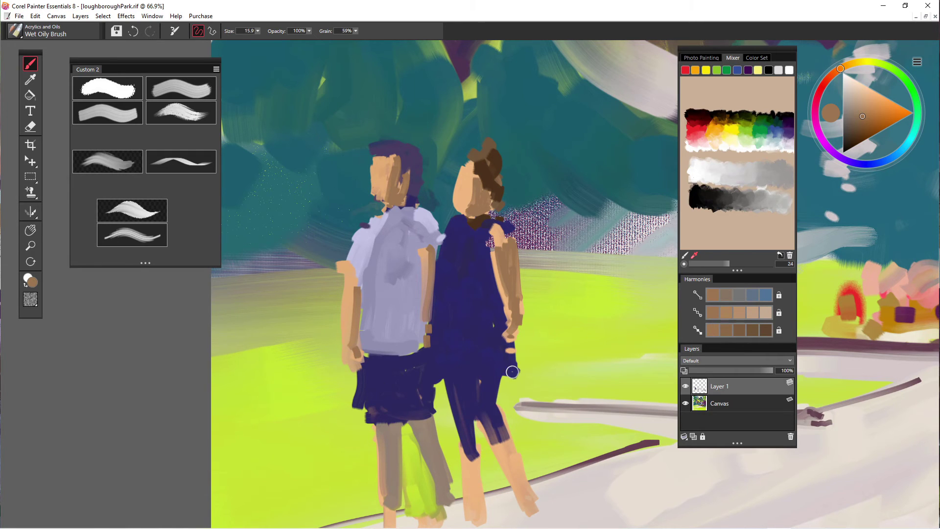
left_click_drag(499, 443, 521, 497)
left_click_drag(470, 455, 479, 511)
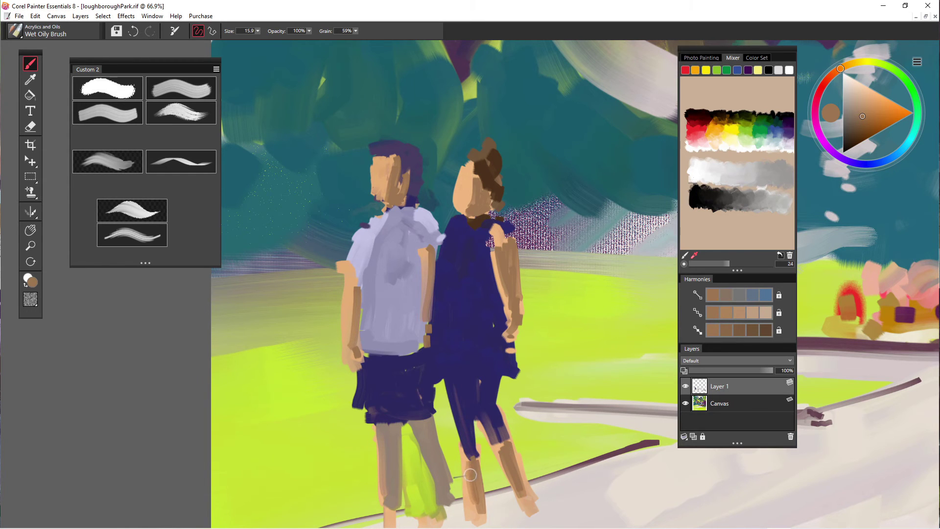
Set the brush size to 75.5 and paint sampled dark greyish green over the tree trunk beside the yellow leaves
scroll(414, 392, "down", 8)
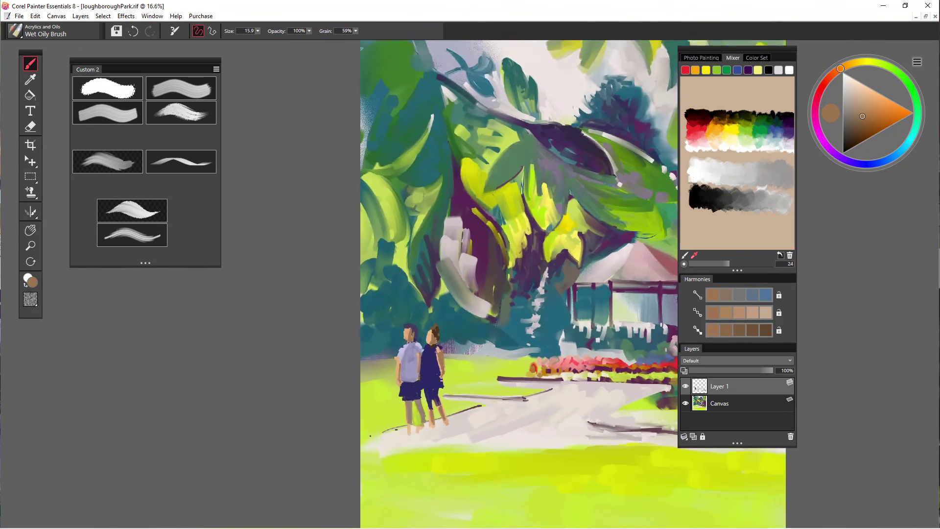
mouse_move(414, 392)
left_mouse_down()
mouse_move(378, 340)
mouse_move(363, 357)
left_mouse_up()
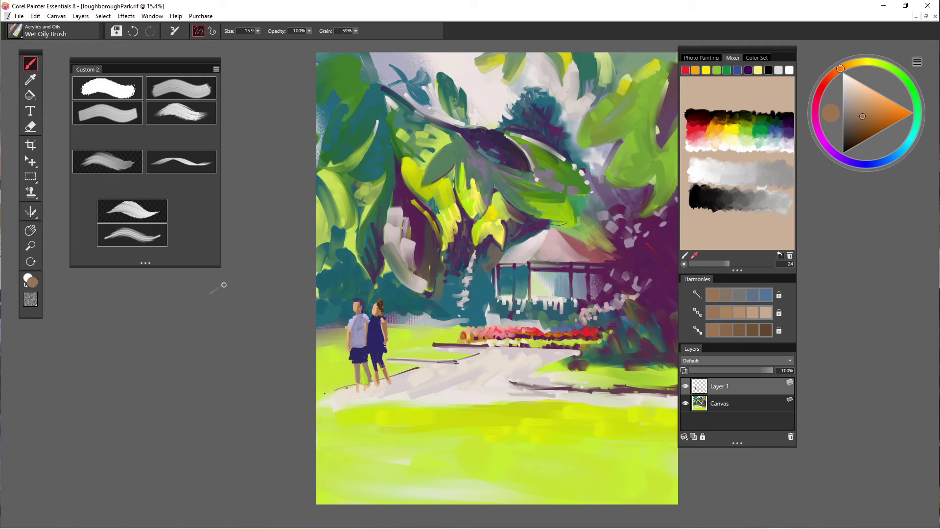
left_click(395, 202, "alt")
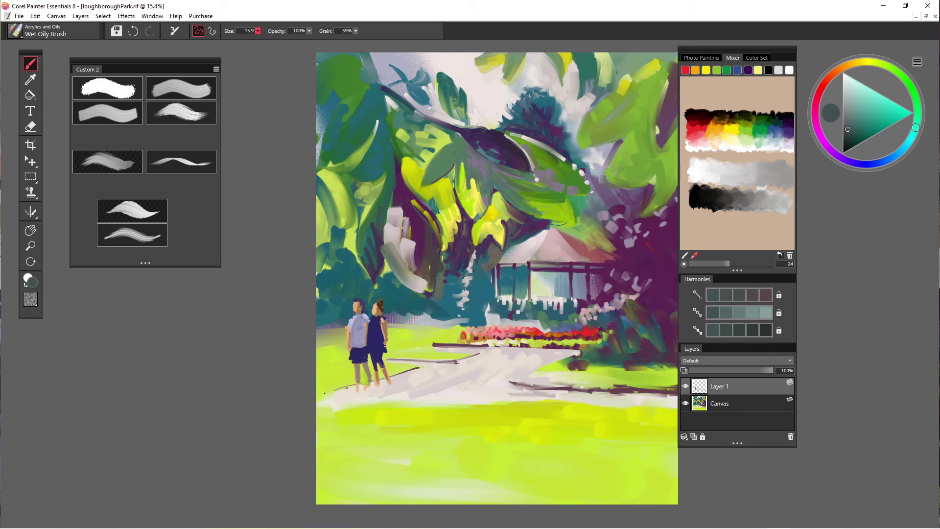
left_click(258, 31)
left_click_drag(249, 40, 275, 41)
mouse_move(421, 206)
left_mouse_down()
mouse_move(399, 180)
mouse_move(409, 225)
mouse_move(428, 234)
left_mouse_up()
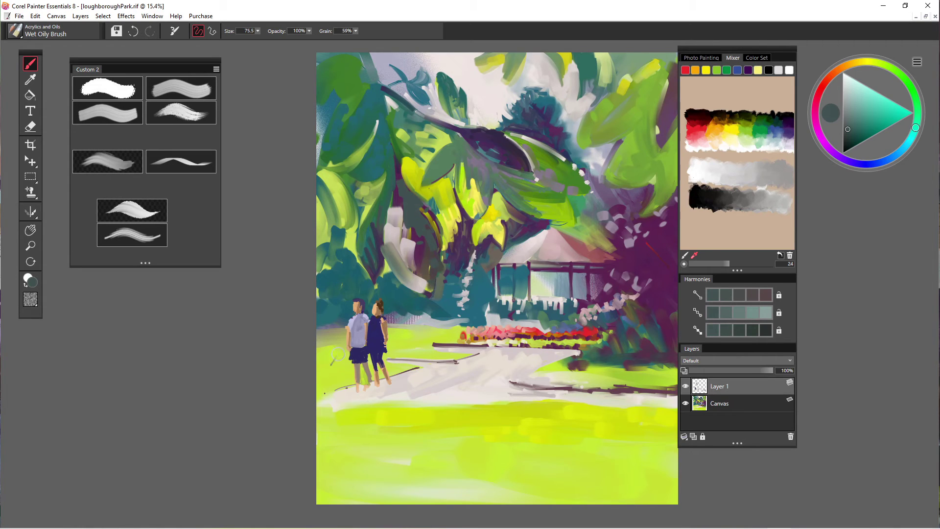
Block in a teal patch on the grass beside the figures and layer grey and teal shadows beneath their feet
mouse_move(344, 371)
left_mouse_down()
mouse_move(318, 368)
mouse_move(342, 379)
mouse_move(328, 376)
mouse_move(338, 361)
mouse_move(346, 372)
mouse_move(307, 364)
mouse_move(344, 388)
left_mouse_up()
left_click(418, 313, "alt")
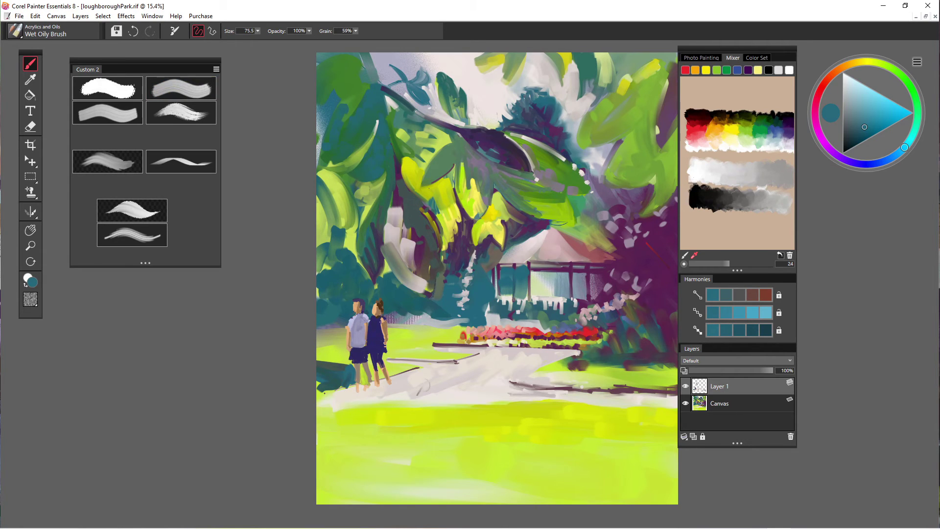
left_click(421, 388, "alt")
left_click(847, 106)
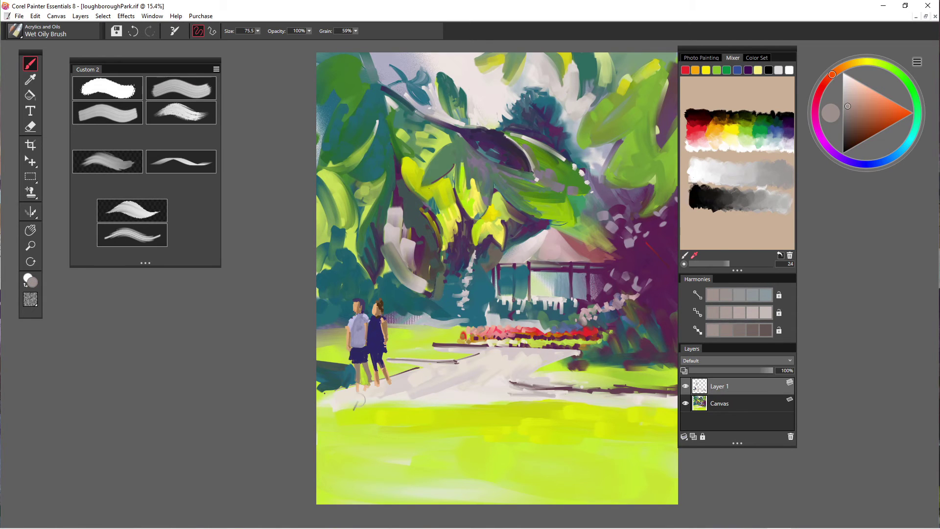
mouse_move(365, 387)
left_mouse_down()
mouse_move(345, 393)
mouse_move(367, 389)
mouse_move(371, 402)
mouse_move(368, 392)
mouse_move(414, 394)
mouse_move(381, 387)
mouse_move(395, 385)
left_mouse_up()
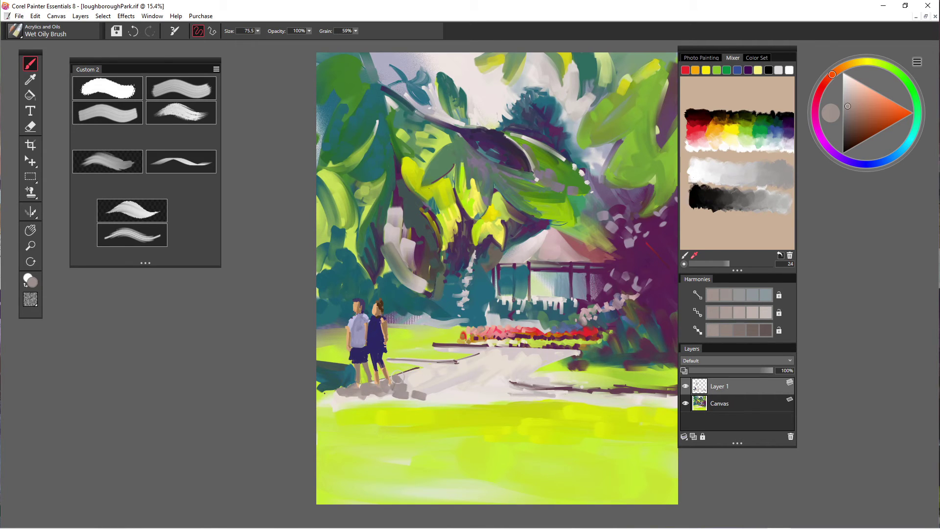
left_click(331, 380, "alt")
mouse_move(362, 390)
left_mouse_down()
mouse_move(337, 394)
mouse_move(400, 390)
mouse_move(395, 383)
mouse_move(395, 395)
mouse_move(357, 399)
mouse_move(373, 391)
mouse_move(408, 397)
mouse_move(359, 401)
left_mouse_up()
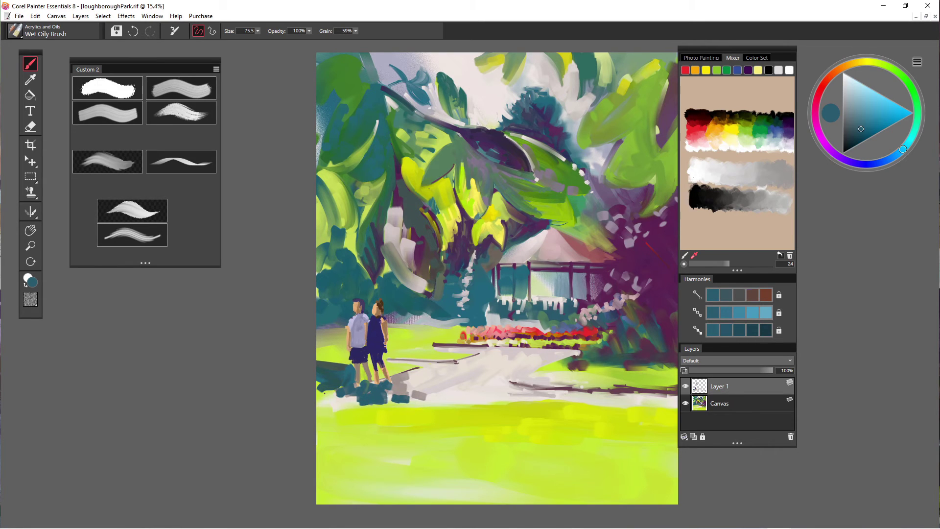
Paint horizontal olive green shadow strokes across the foreground lawn below the figures, using a darkened lawn colour
left_click(370, 422, "alt")
left_click(870, 127)
mouse_move(361, 413)
left_mouse_down()
mouse_move(390, 411)
mouse_move(343, 417)
mouse_move(471, 421)
mouse_move(320, 431)
mouse_move(377, 443)
mouse_move(419, 432)
mouse_move(318, 414)
left_mouse_up()
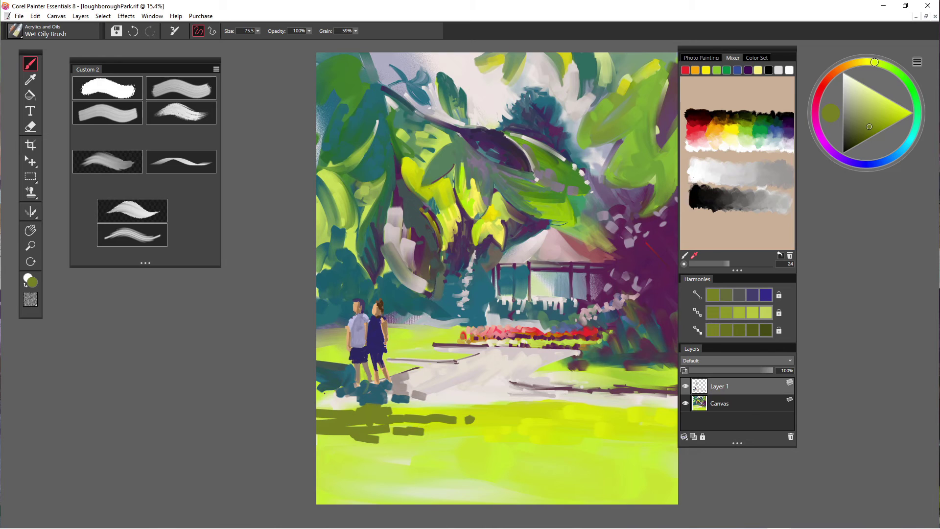
left_click_drag(311, 447, 338, 436)
Paint a flower bed strip behind the figures with sampled pink, dark purple and yellow-green strokes
left_click(484, 332, "alt")
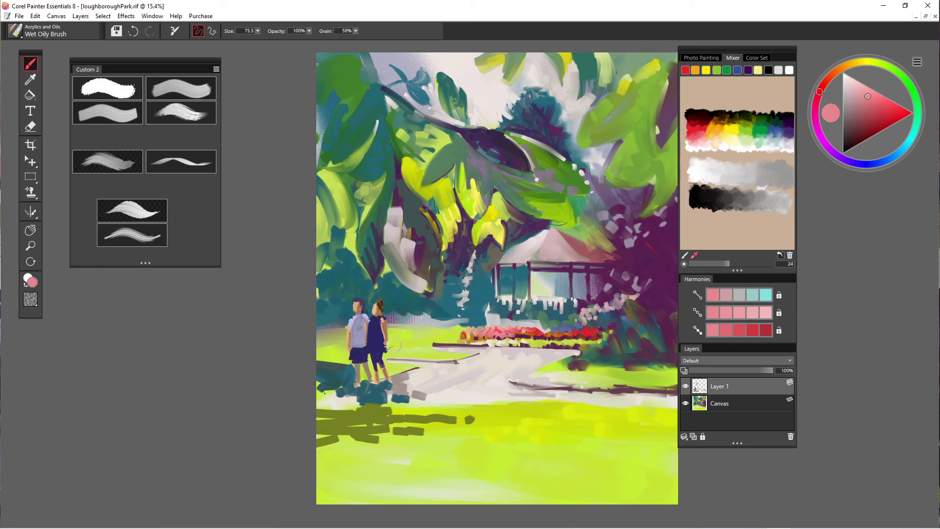
left_click_drag(393, 332, 444, 337)
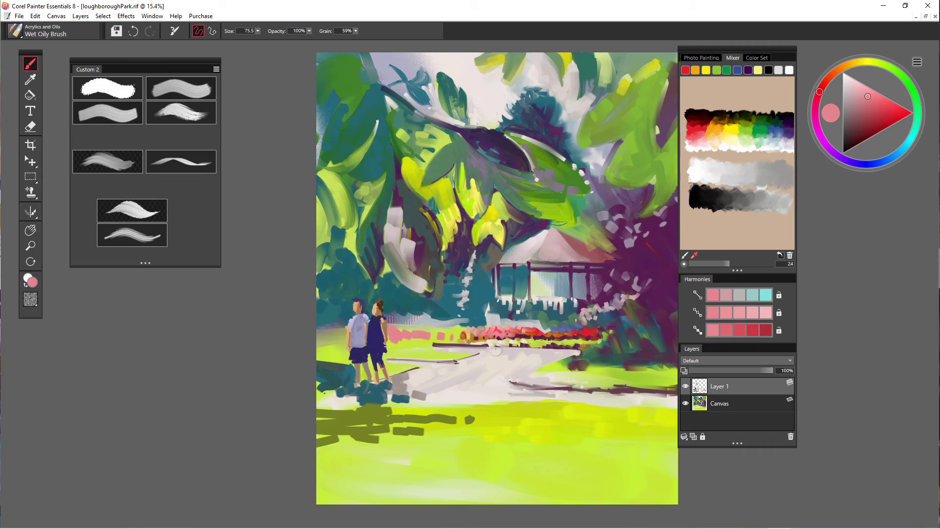
left_click(477, 342, "alt")
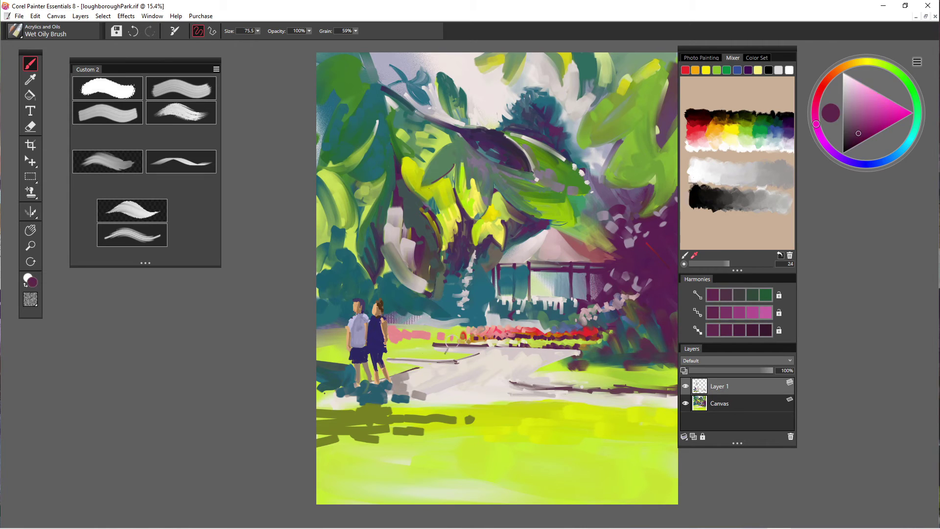
mouse_move(395, 337)
left_mouse_down()
mouse_move(422, 337)
mouse_move(388, 339)
left_mouse_up()
left_click(431, 338)
mouse_move(329, 328)
left_mouse_down()
mouse_move(345, 329)
mouse_move(311, 332)
mouse_move(338, 325)
mouse_move(322, 319)
left_mouse_up()
left_click(404, 327, "alt")
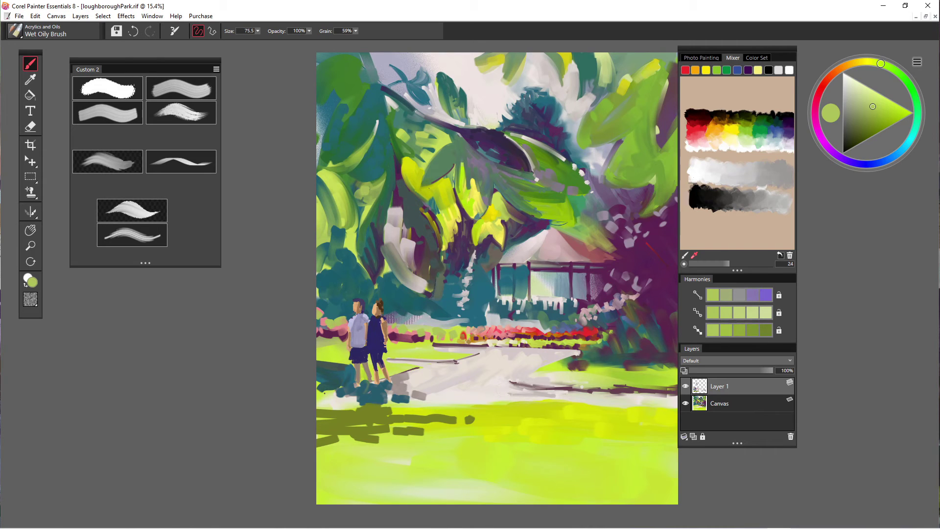
Set the brush size to 20.3 and dab sampled bright red flowers along the flower beds
left_click(589, 332, "alt")
left_click(583, 332, "alt")
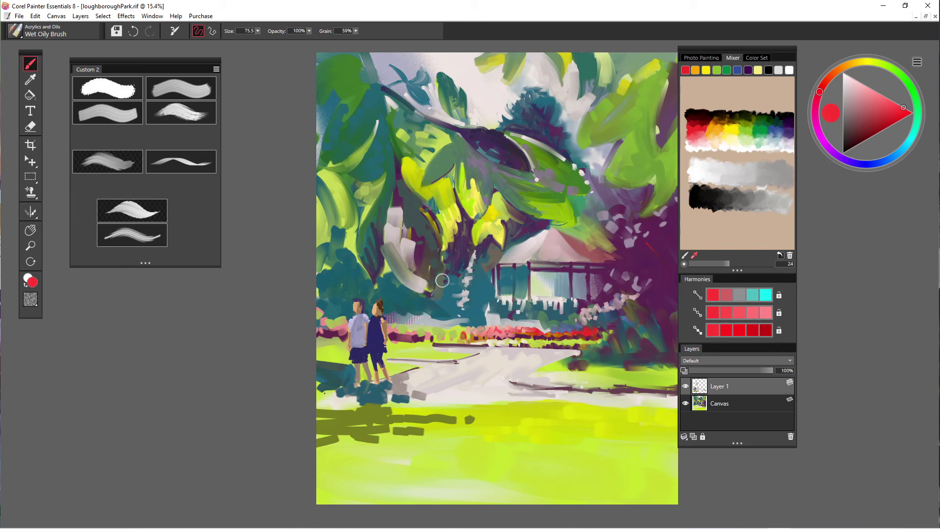
left_click(258, 31)
left_click_drag(272, 41, 251, 41)
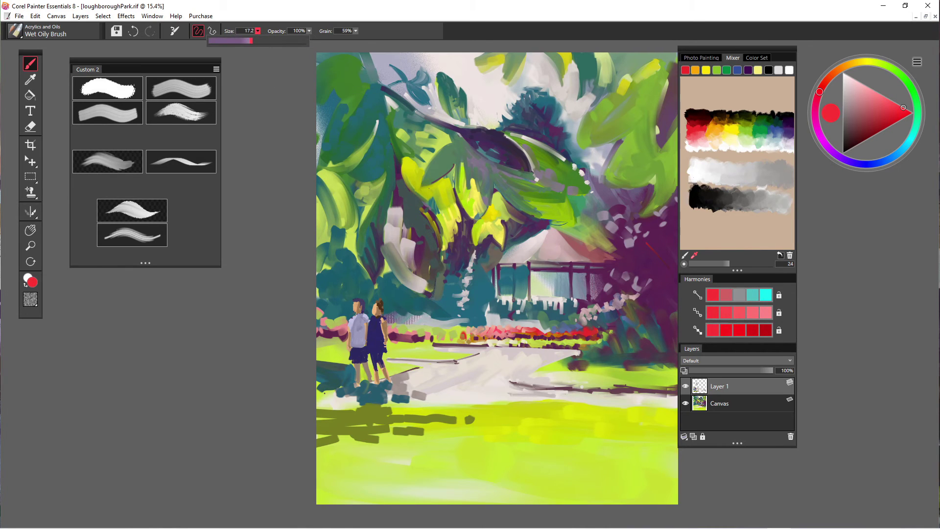
left_click(518, 333)
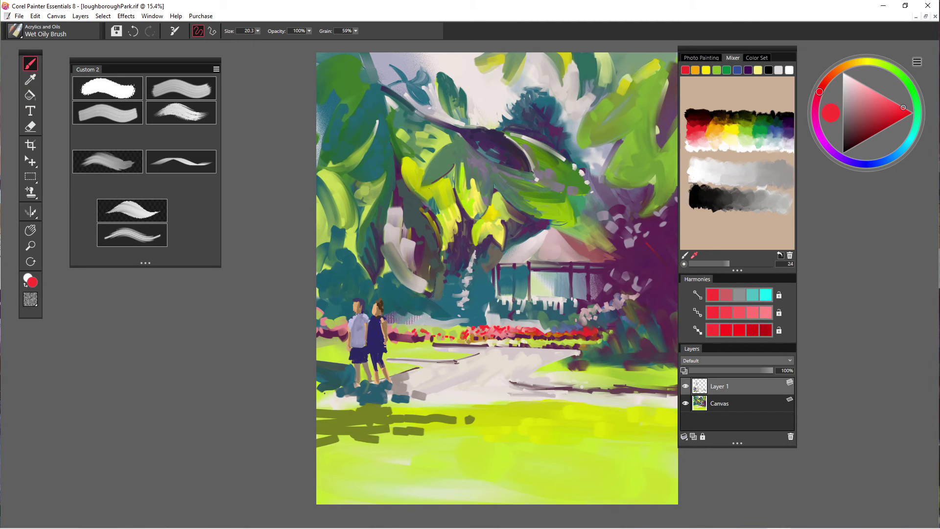
Select the two figures with a rectangular selection and move them slightly left with the Layer Adjuster
left_click(29, 80)
left_click(30, 110)
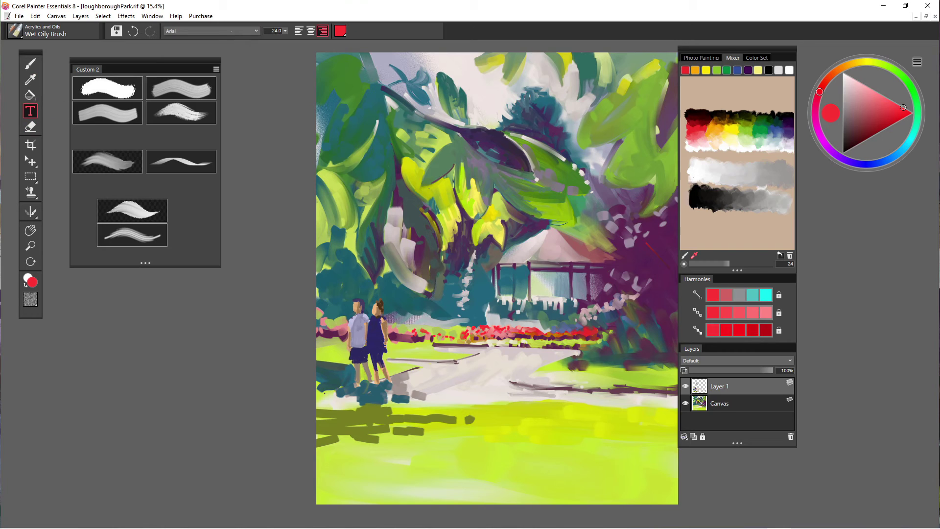
left_click(30, 126)
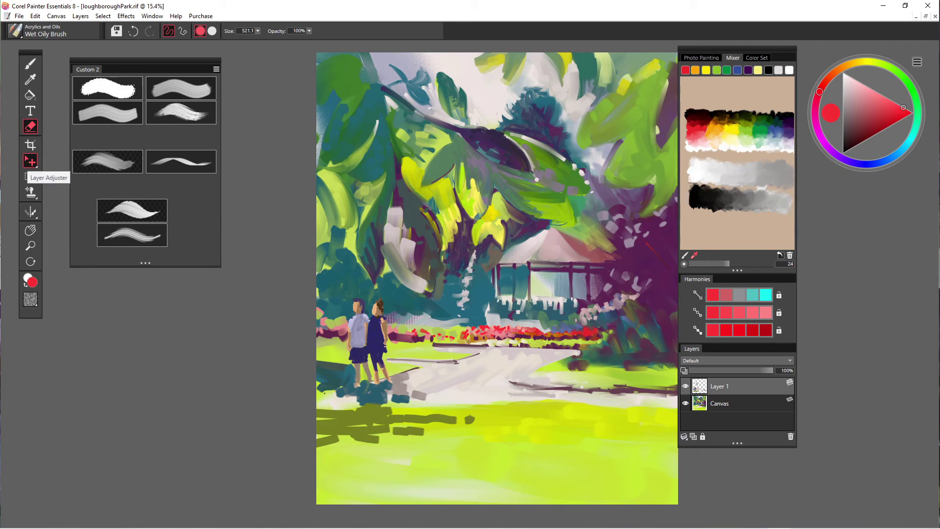
left_click(30, 162)
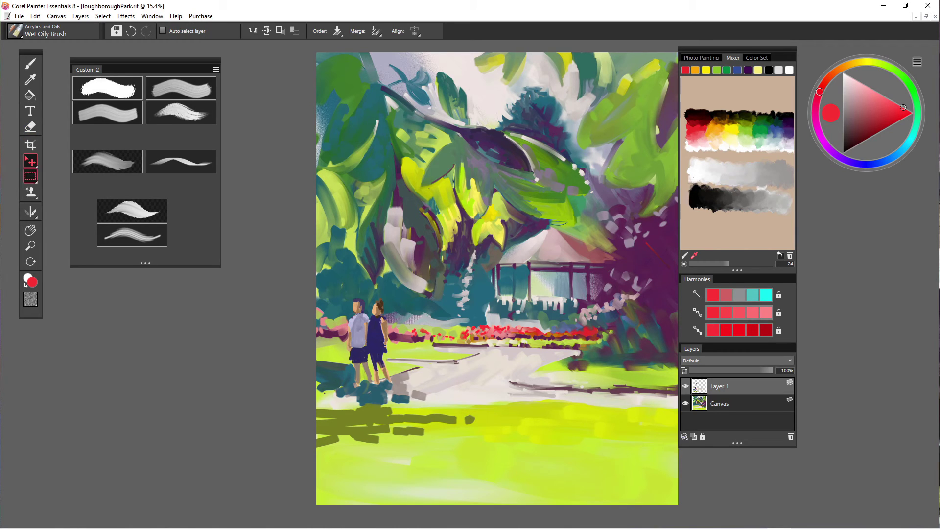
left_click(30, 177)
left_click_drag(413, 323, 405, 426)
left_click(31, 160)
mouse_move(375, 355)
left_mouse_down()
mouse_move(427, 353)
mouse_move(373, 355)
left_mouse_up()
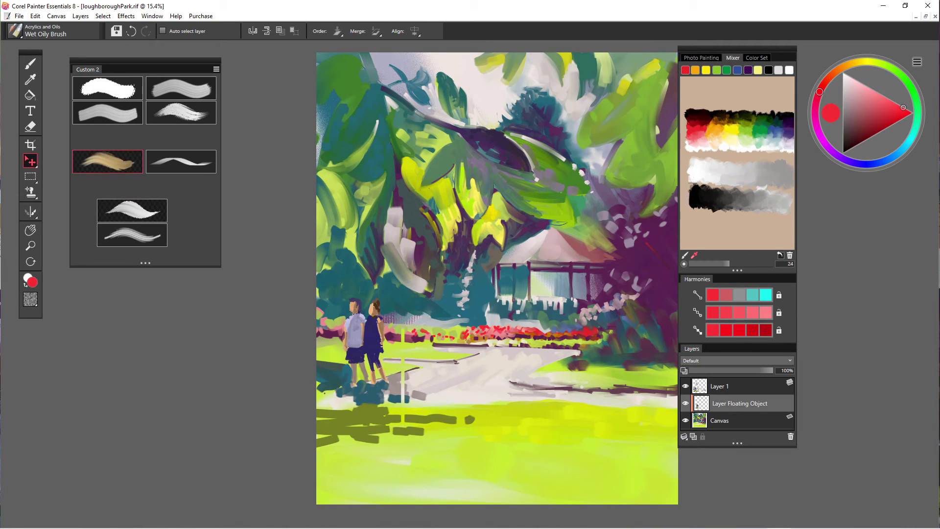
Undo the last layer move of the two figures
left_click(35, 16)
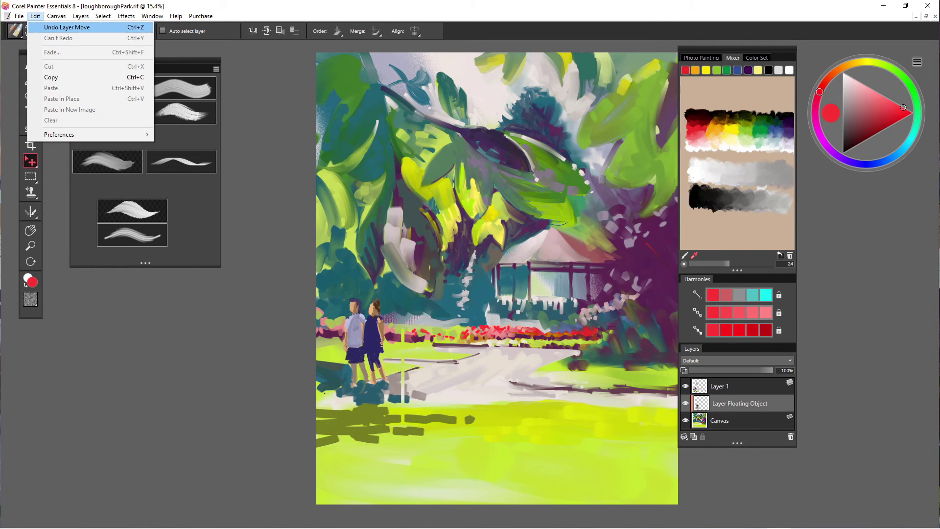
left_click(67, 27)
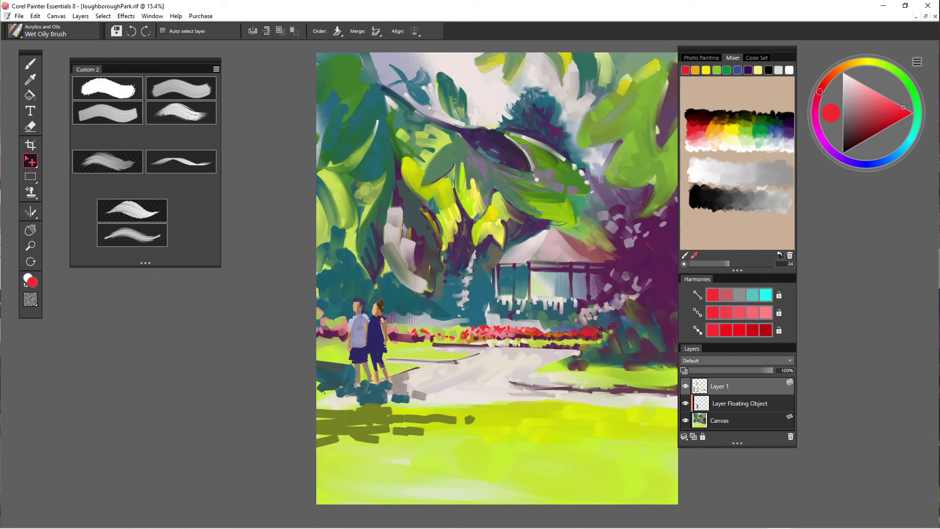
Clone the olive and grey shadow strokes onto the lawn and path with the Rubber Stamp at size 25 and 100% opacity
left_click(31, 212)
left_click(30, 212)
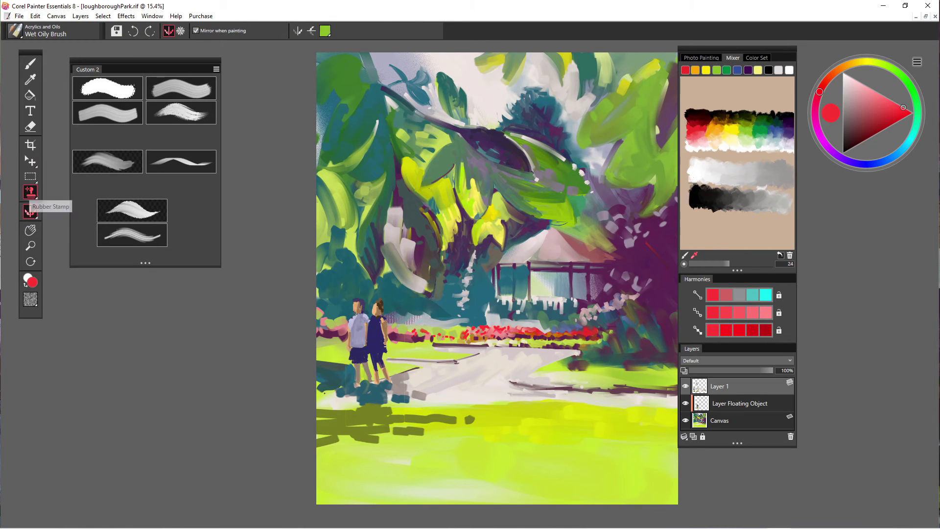
left_click(31, 192)
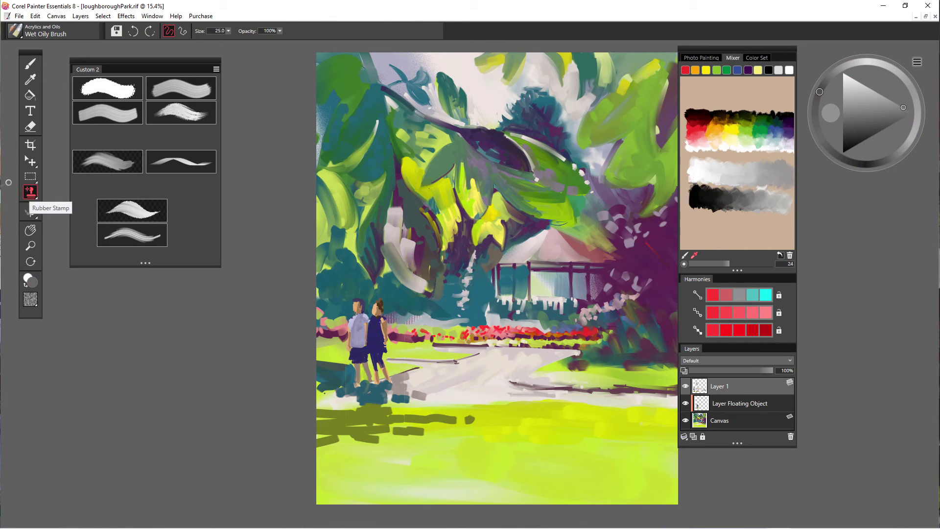
left_click(30, 192)
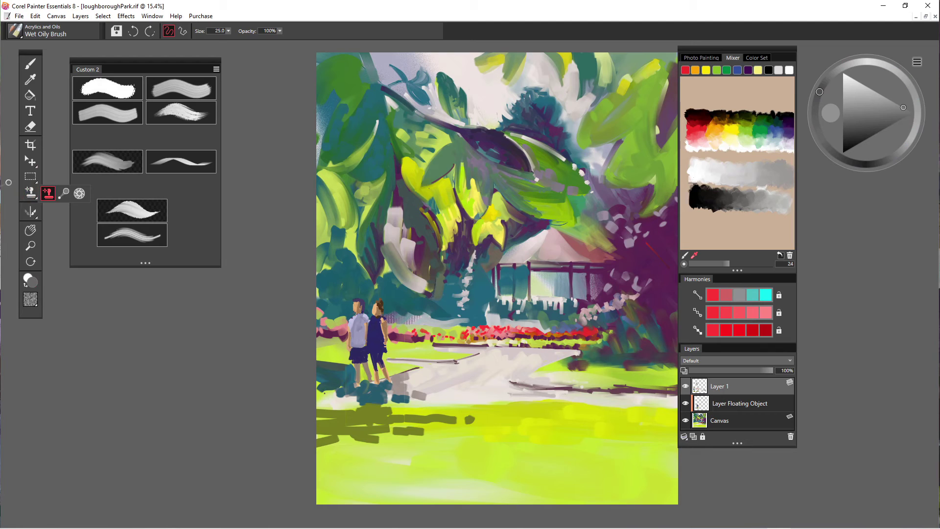
left_click(47, 192)
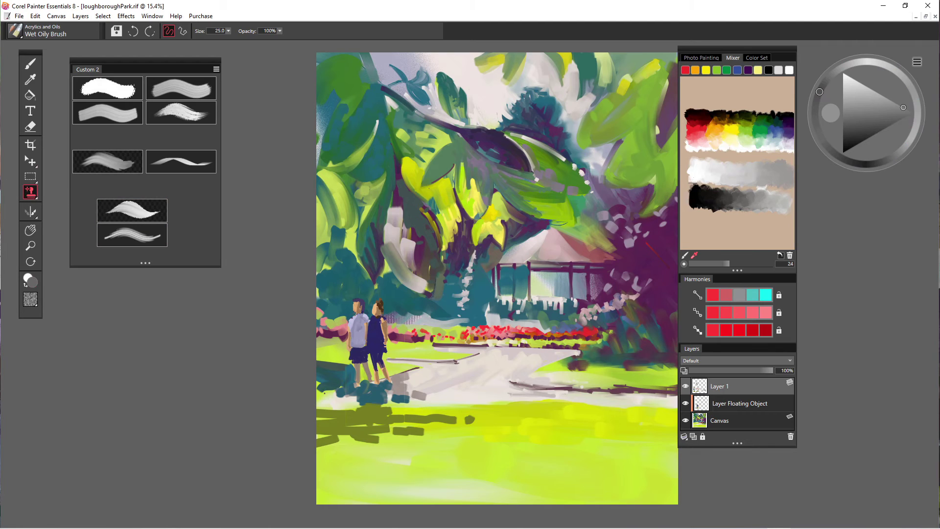
left_click(372, 416, "alt")
mouse_move(444, 434)
left_mouse_down()
mouse_move(484, 455)
mouse_move(445, 460)
mouse_move(406, 440)
mouse_move(417, 443)
mouse_move(368, 459)
mouse_move(391, 473)
left_mouse_up()
mouse_move(482, 467)
left_mouse_down()
mouse_move(542, 469)
mouse_move(522, 448)
mouse_move(551, 444)
left_mouse_up()
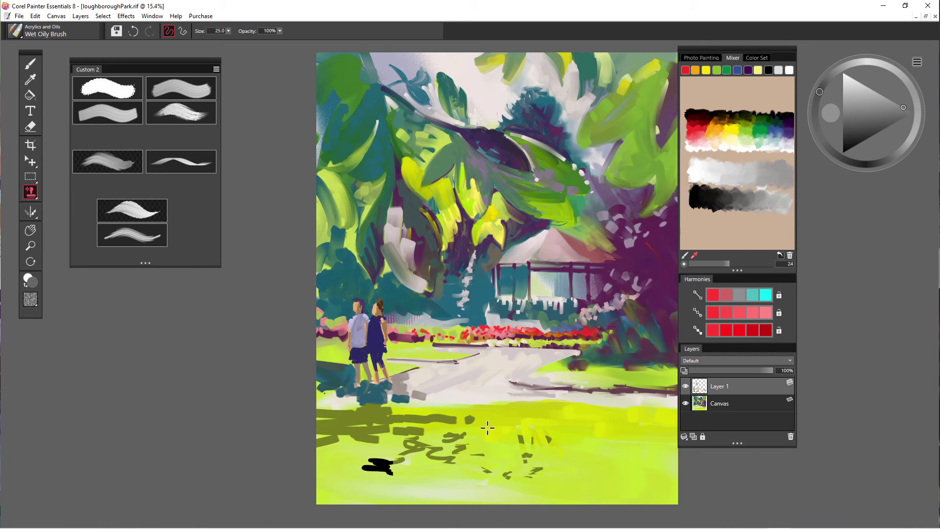
left_click(400, 400, "alt")
mouse_move(451, 390)
left_mouse_down()
mouse_move(474, 386)
mouse_move(453, 384)
mouse_move(423, 404)
left_mouse_up()
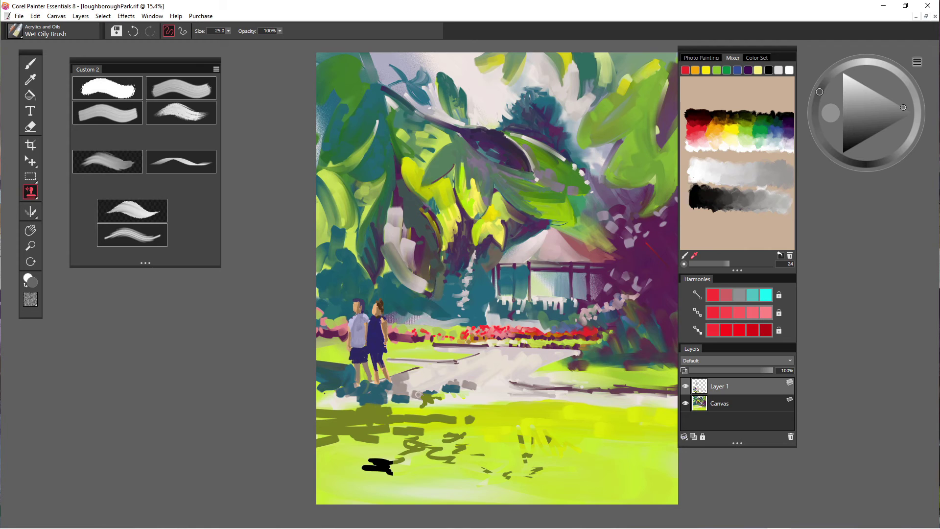
Undo all the Rubber Stamp strokes on the lawn and path
key("ctrl+z")
key("ctrl+z")
key("ctrl+z")
key("ctrl+z")
key("ctrl+z")
key("ctrl+z")
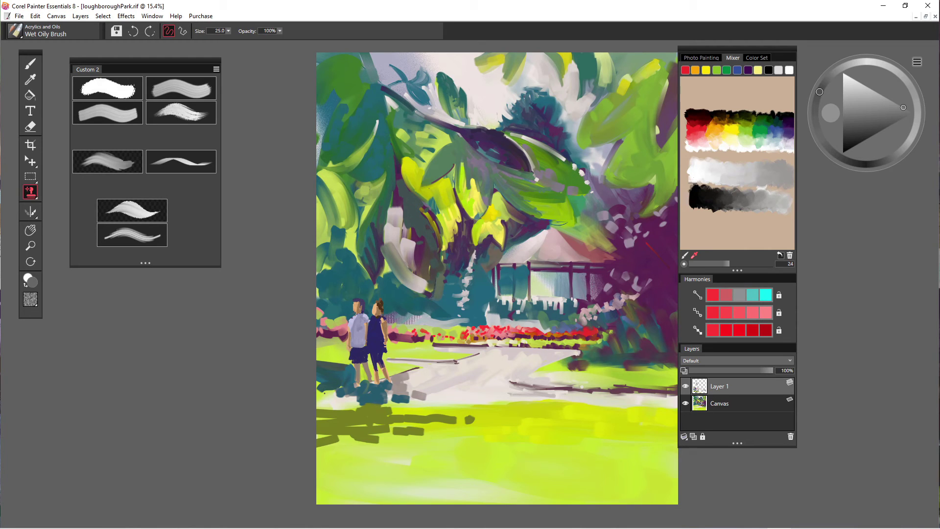
Clear the rectangular selection around the two figures
key("ctrl+d")
left_click(103, 15)
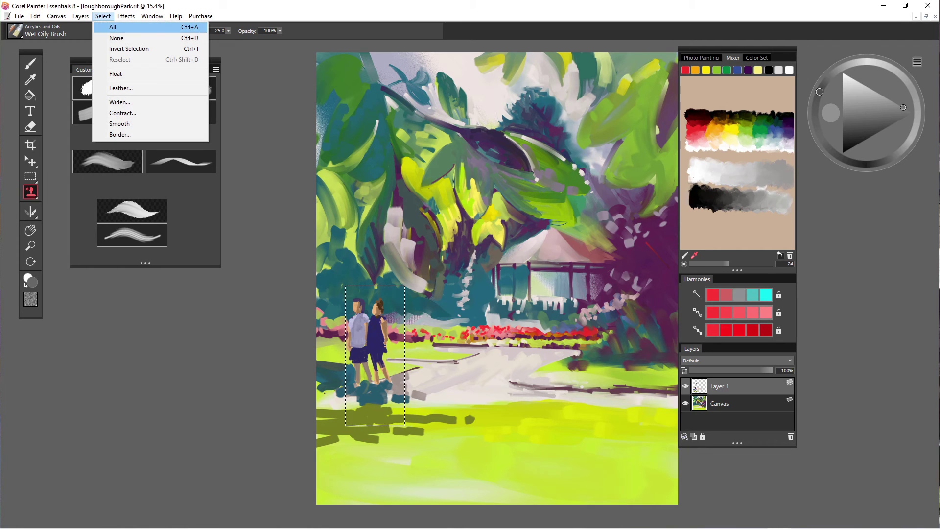
left_click(102, 38)
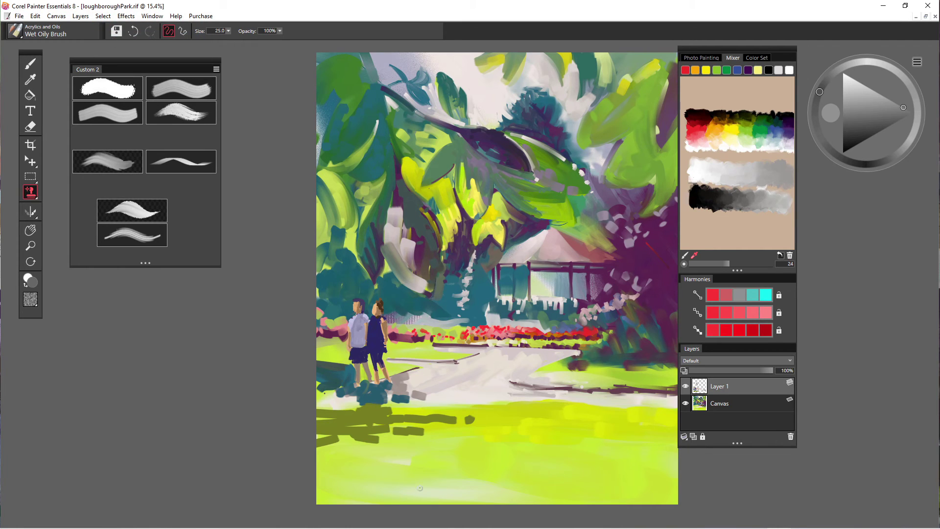
Turn the vertical plane of mirror painting on and off again
key("m")
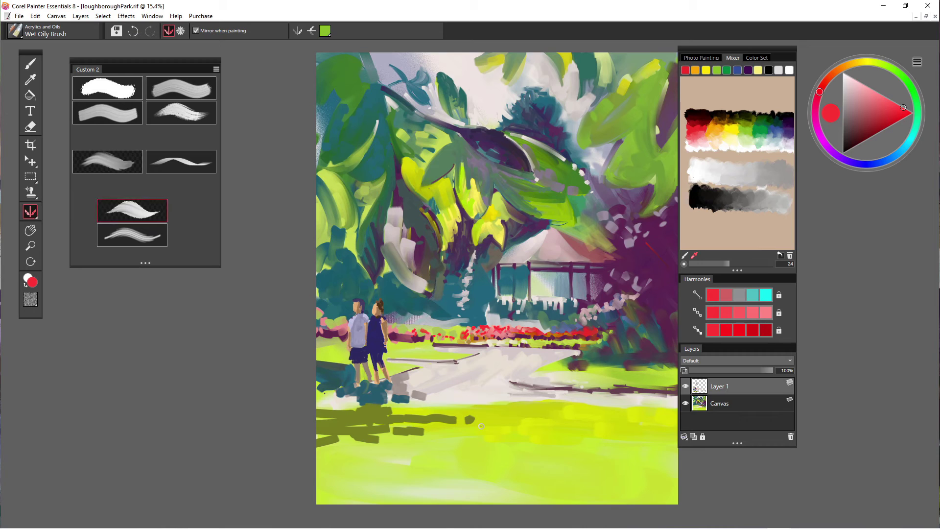
left_click(297, 31)
mouse_move(498, 426)
left_mouse_down()
mouse_move(507, 425)
mouse_move(499, 426)
left_mouse_up()
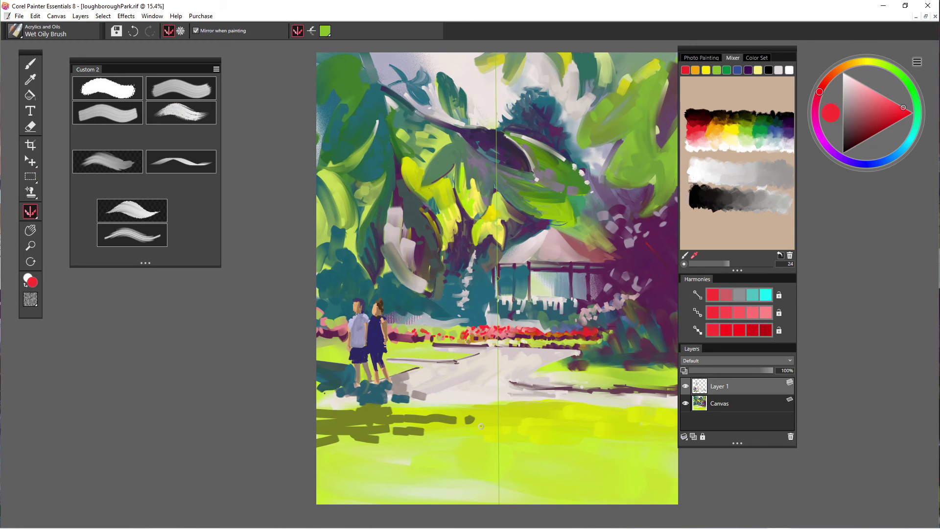
left_click(298, 31)
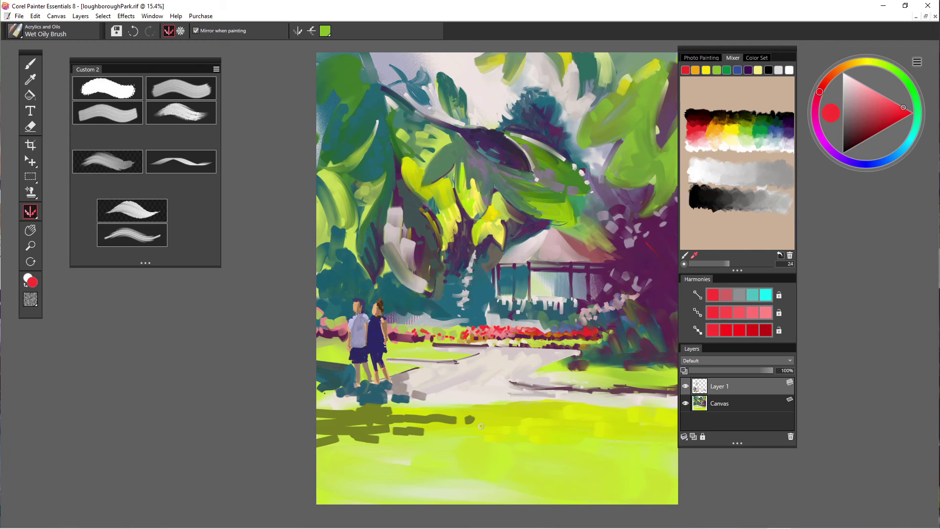
Paint red test strokes shaped like a 3 on the lower lawn with the Wet Oily Brush at size 20.3
left_click(107, 161)
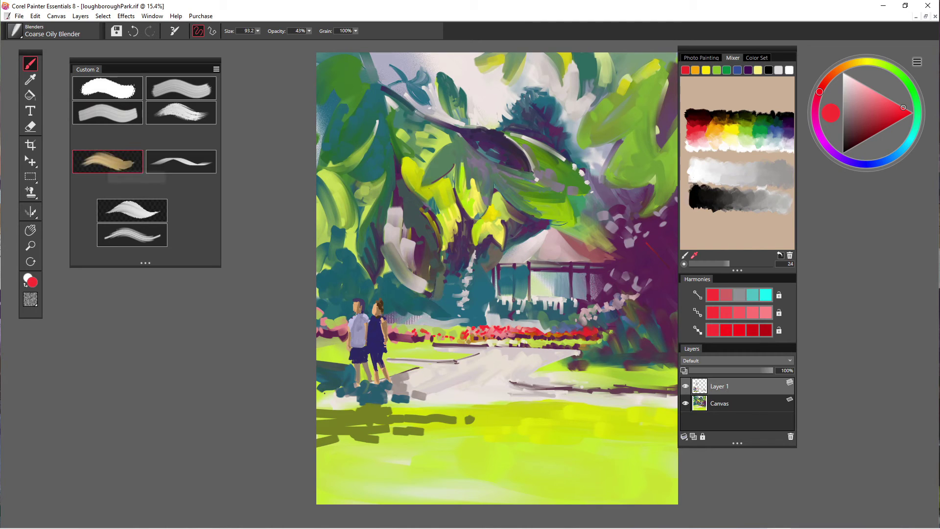
left_click(107, 114)
mouse_move(524, 424)
left_mouse_down()
mouse_move(529, 418)
mouse_move(535, 444)
mouse_move(525, 471)
left_mouse_up()
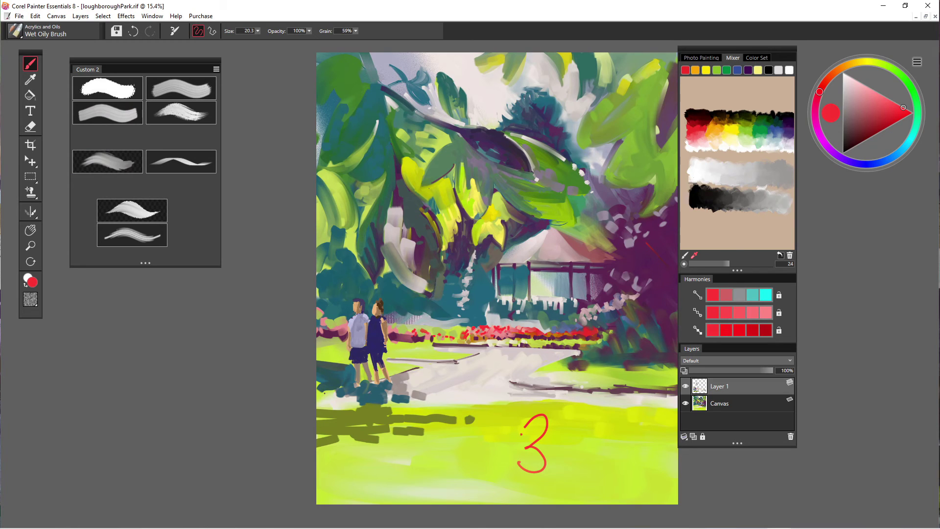
left_click(29, 211)
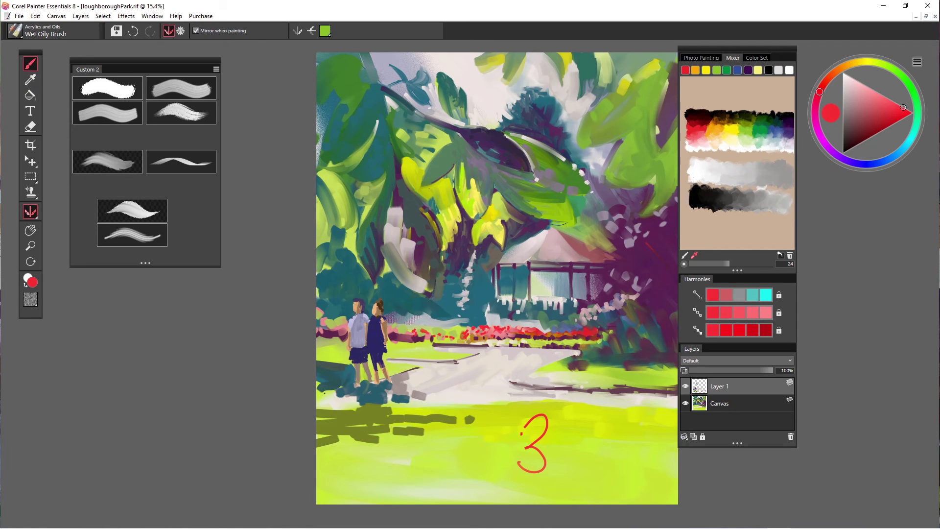
left_click(31, 63)
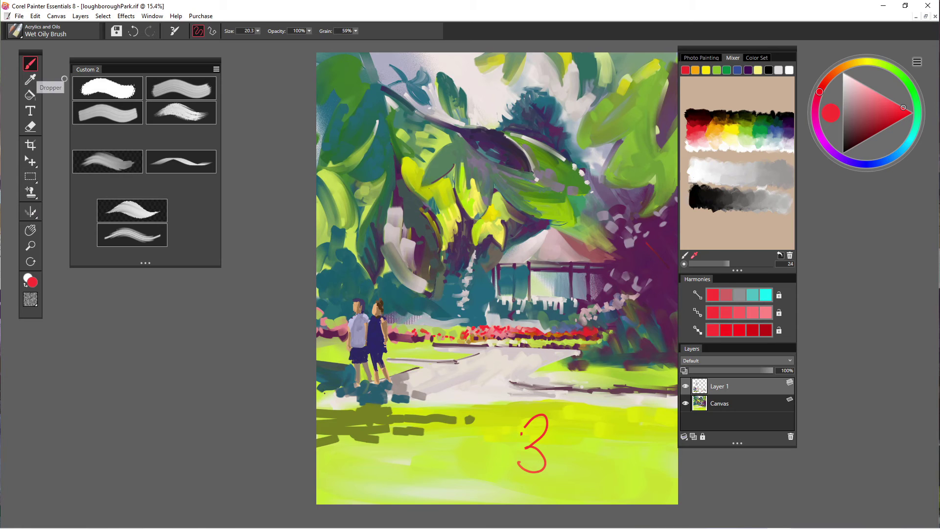
mouse_move(523, 431)
left_mouse_down()
mouse_move(495, 425)
mouse_move(523, 445)
mouse_move(527, 430)
mouse_move(549, 425)
mouse_move(577, 449)
mouse_move(537, 473)
left_mouse_up()
Undo the red test strokes on the lower lawn
key("ctrl+z")
key("ctrl+z")
key("ctrl+z")
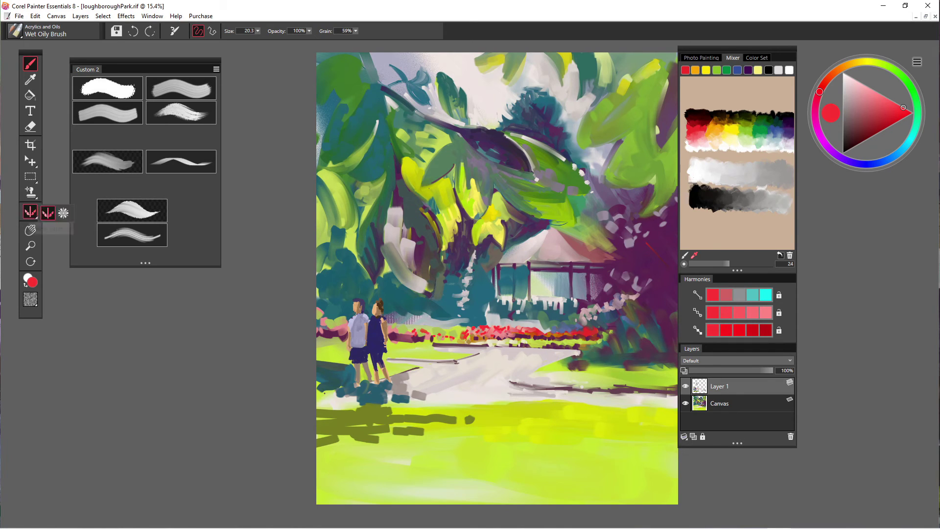
Turn on mirror painting with a vertical plane and paint a symmetrical red butterfly outline on the lawn
left_click(31, 211)
left_click(31, 211)
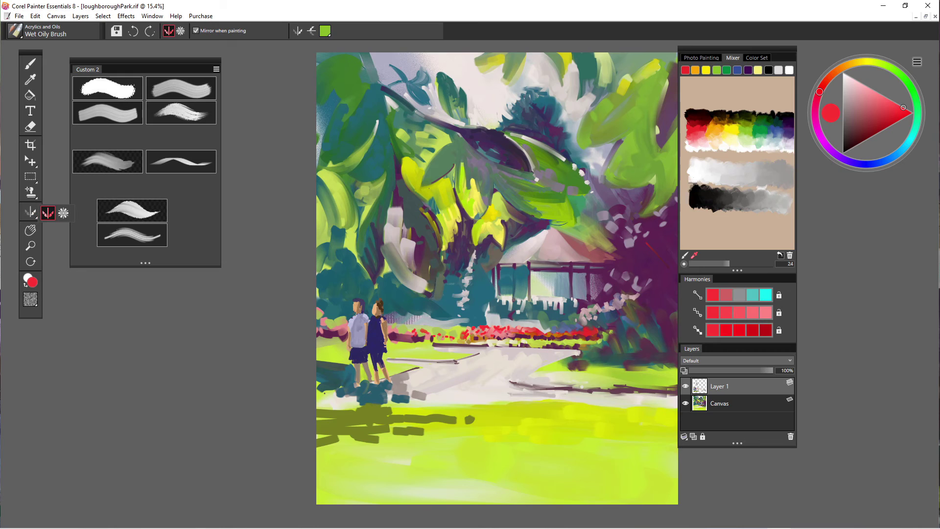
left_click(298, 31)
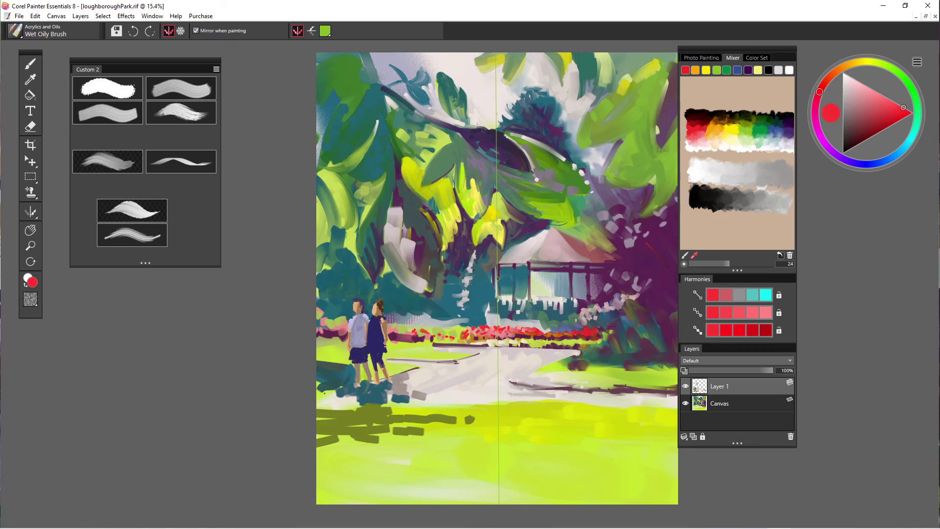
left_click(30, 63)
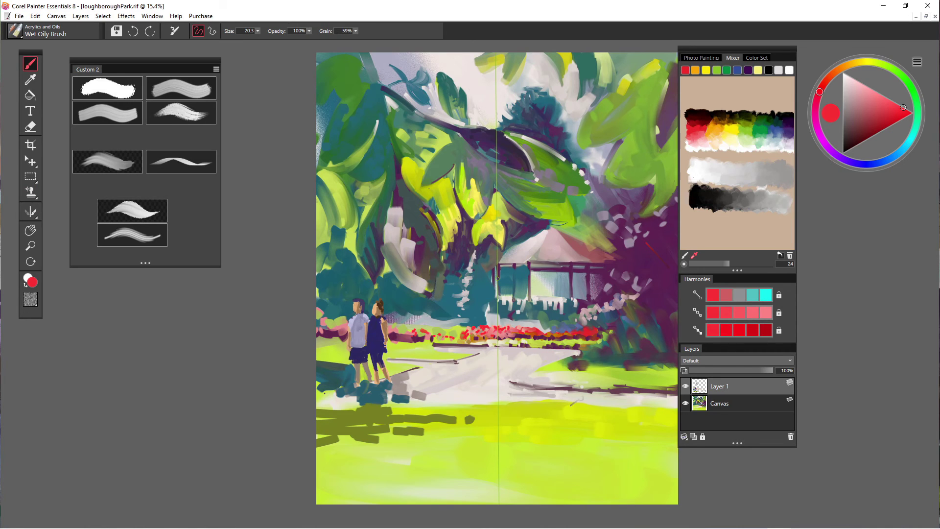
mouse_move(516, 412)
left_mouse_down()
mouse_move(493, 415)
mouse_move(478, 445)
mouse_move(496, 447)
mouse_move(470, 479)
mouse_move(499, 476)
left_mouse_up()
mouse_move(509, 416)
left_mouse_down()
mouse_move(520, 413)
mouse_move(517, 448)
mouse_move(502, 426)
mouse_move(500, 478)
mouse_move(472, 481)
left_mouse_up()
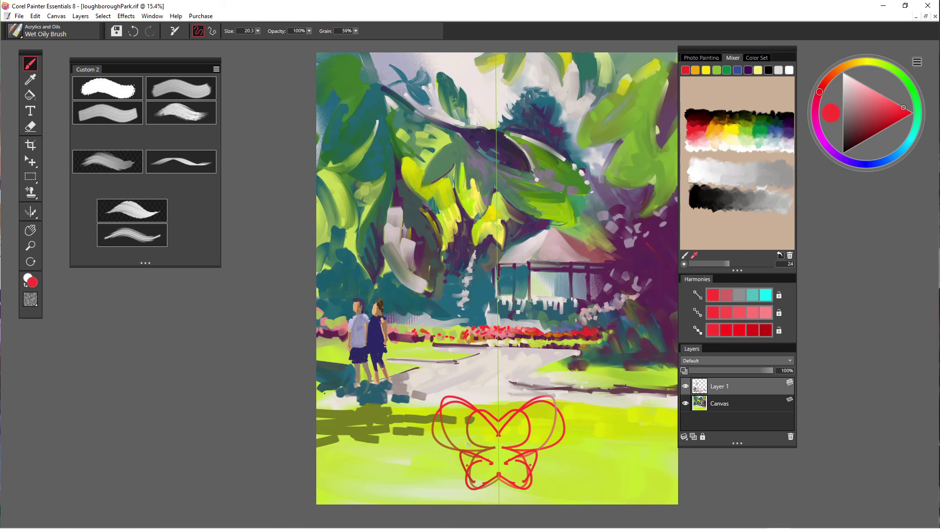
Undo the mirrored red butterfly strokes
key("ctrl+z")
key("ctrl+z")
key("ctrl+z")
key("ctrl+z")
key("ctrl+z")
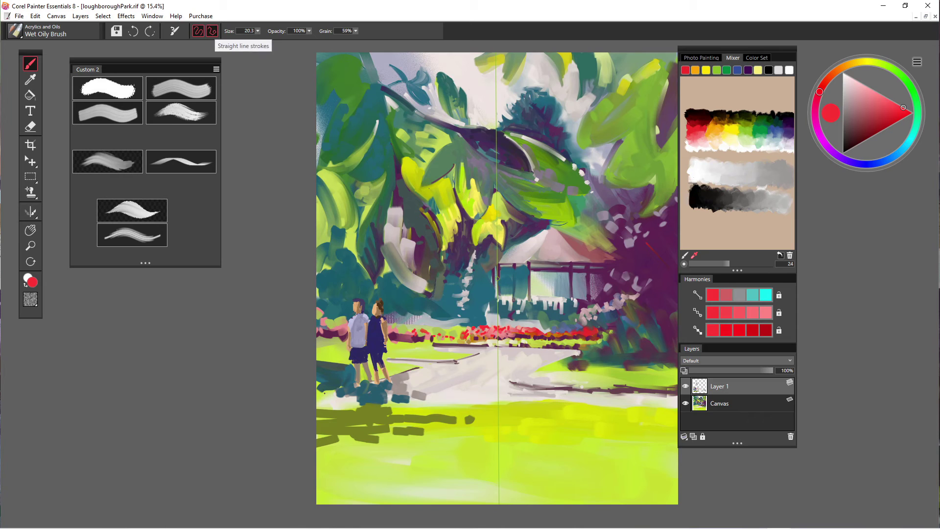
Turn off the vertical mirror plane and return to the Wet Oily Brush
left_click(30, 212)
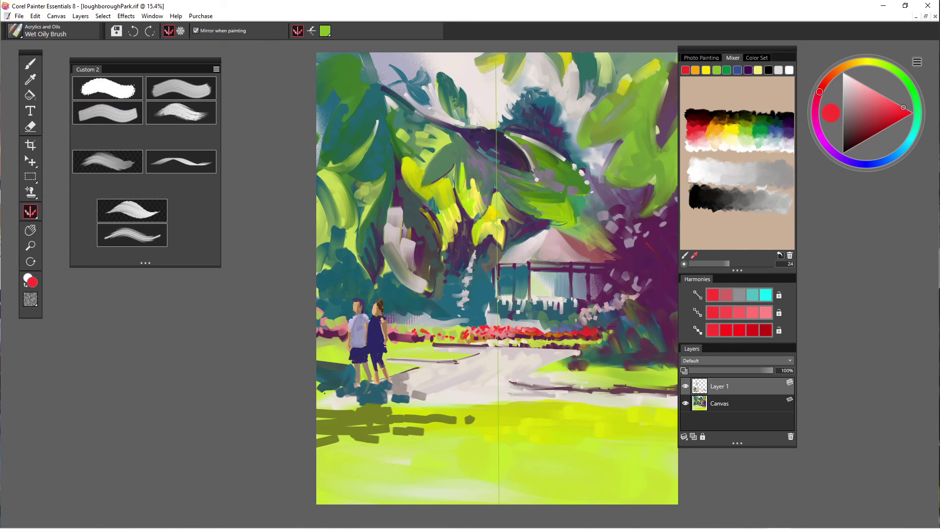
left_click(297, 31)
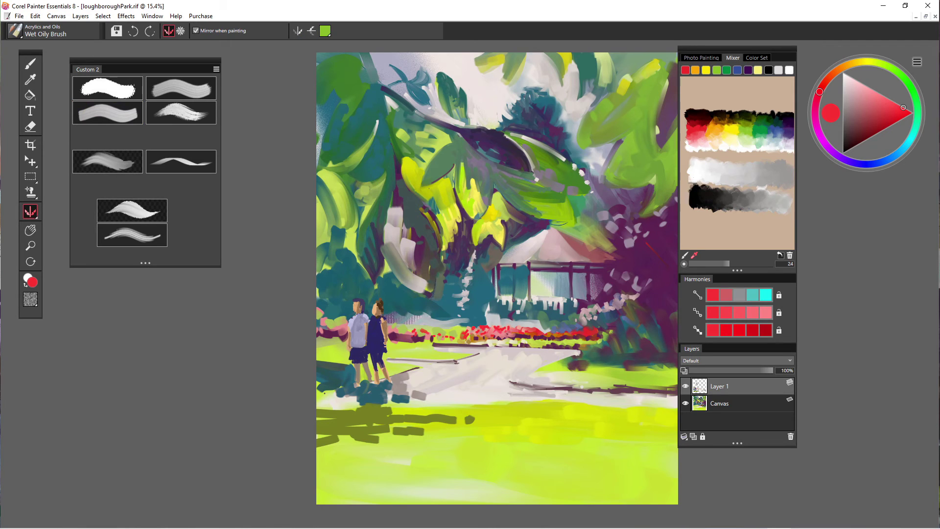
left_click(31, 64)
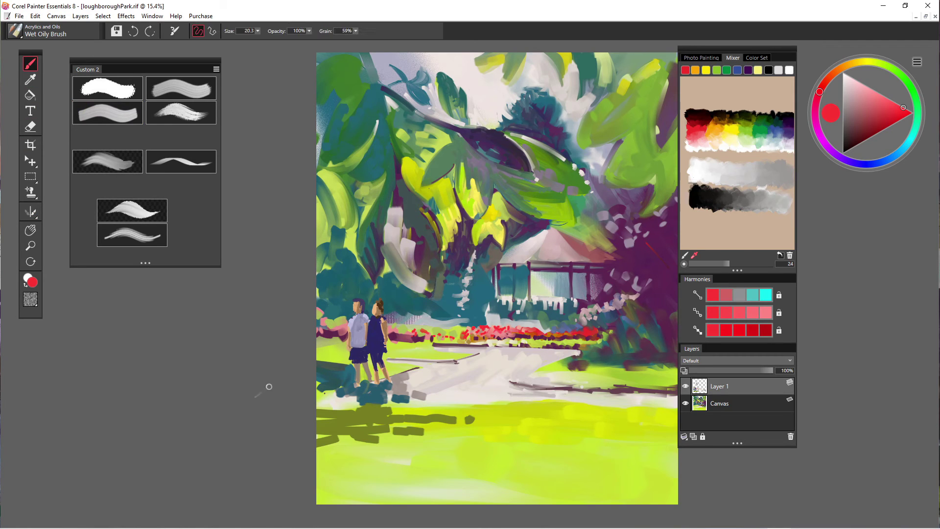
Smear the short olive shadow strokes sideways across the lawn with the Coarse Oily Blender
left_click(107, 162)
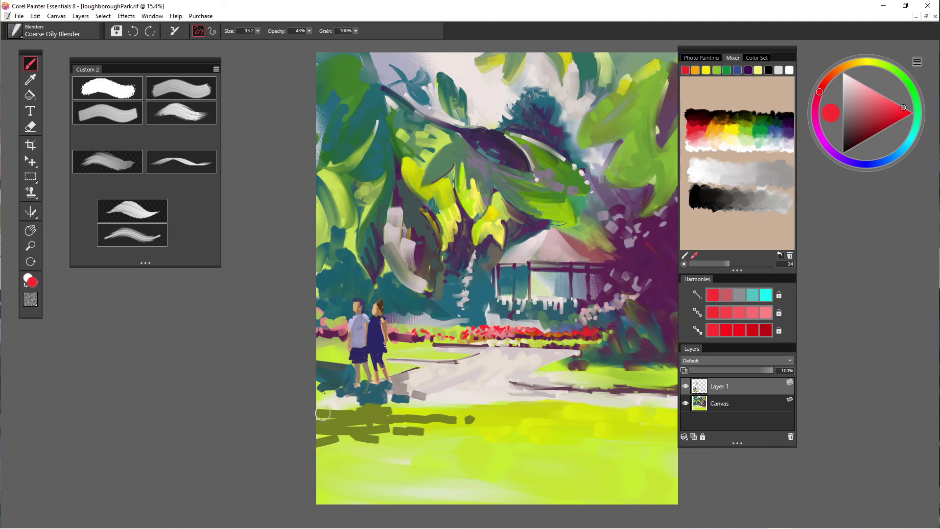
left_click_drag(395, 433, 448, 434)
Pan the canvas sideways with the Grabber and zoom the view out to 14.4%
left_click(30, 230)
mouse_move(471, 279)
left_mouse_down()
mouse_move(403, 271)
mouse_move(479, 291)
left_mouse_up()
left_click_drag(478, 479, 415, 464)
left_click(31, 245)
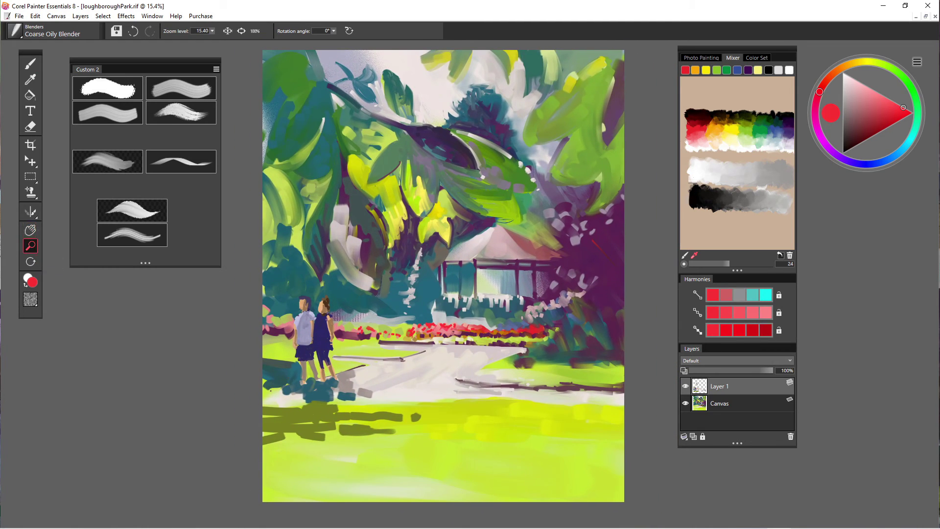
mouse_move(306, 308)
left_mouse_down()
mouse_move(343, 308)
mouse_move(293, 308)
left_mouse_up()
left_click_drag(336, 329, 368, 368)
Rotate the canvas view to 19° and reset the rotation angle to 0°
key("e")
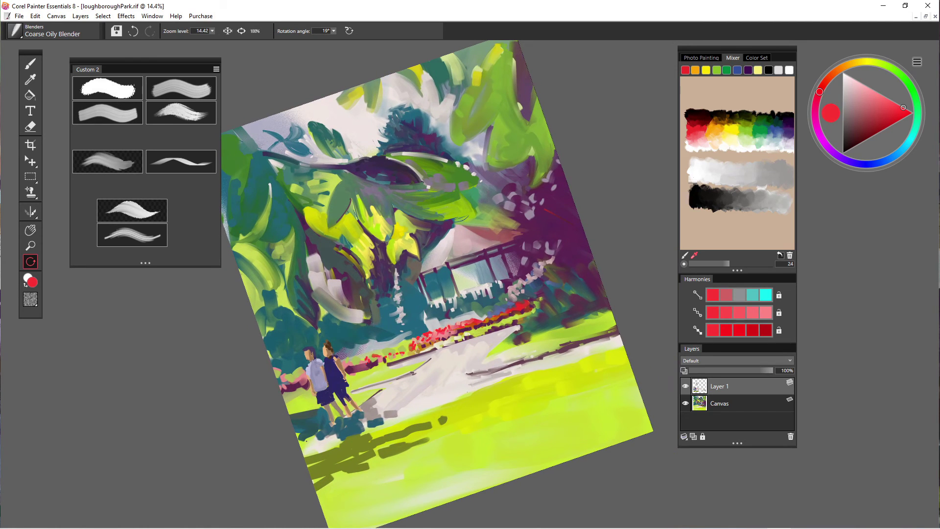
left_click(320, 30)
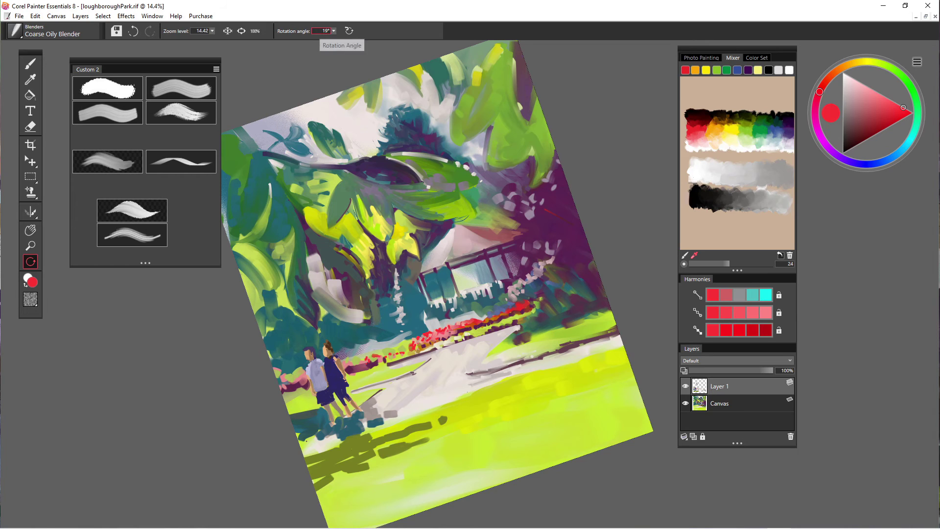
type("0")
key("Return")
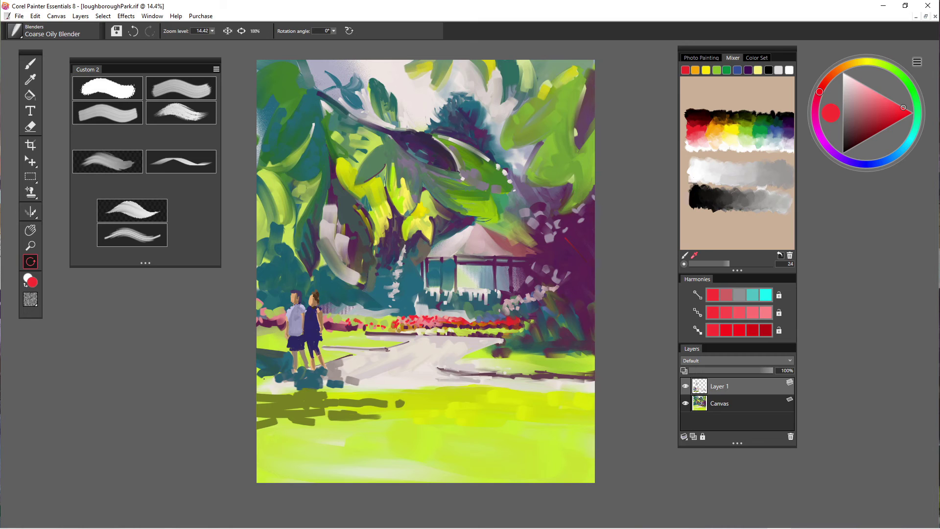
Switch back and forth between the red main colour and the white additional colour, ending on white
left_click(27, 278)
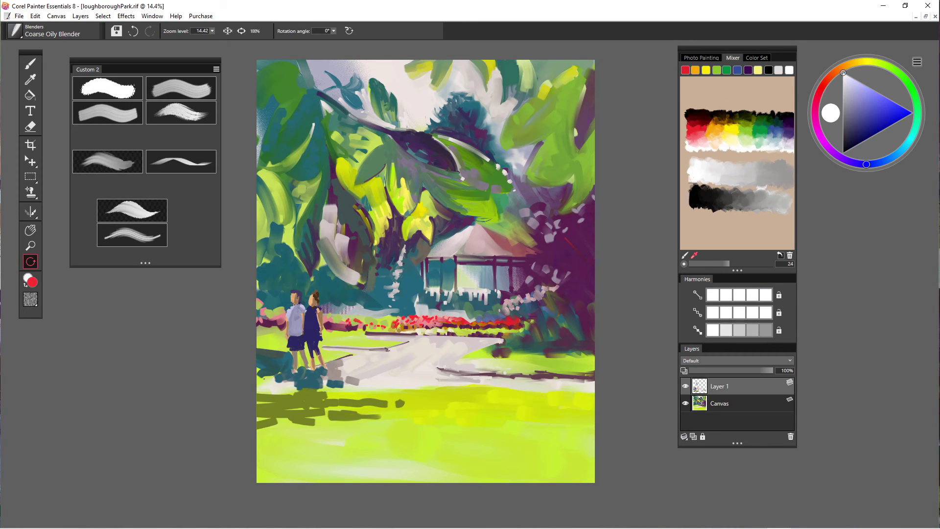
key("shift+s")
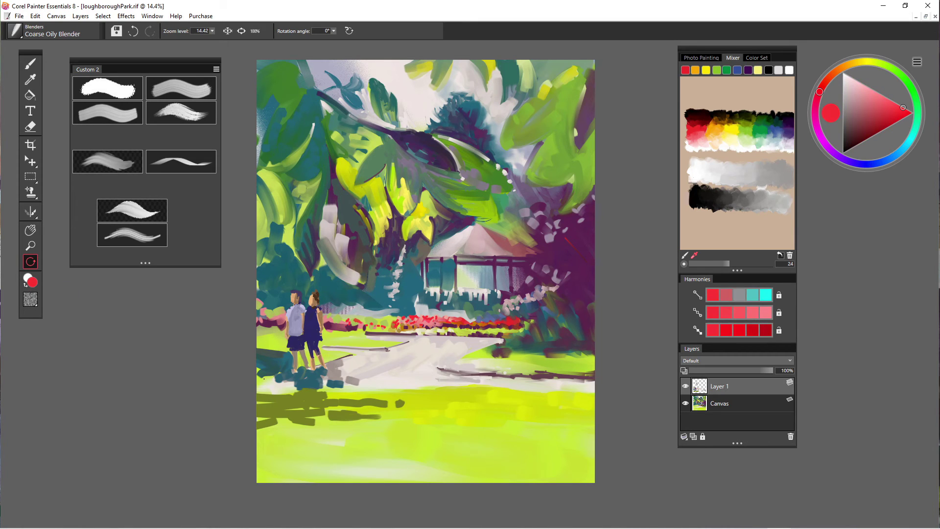
key("shift+s")
key("shift+s")
key("shift+s")
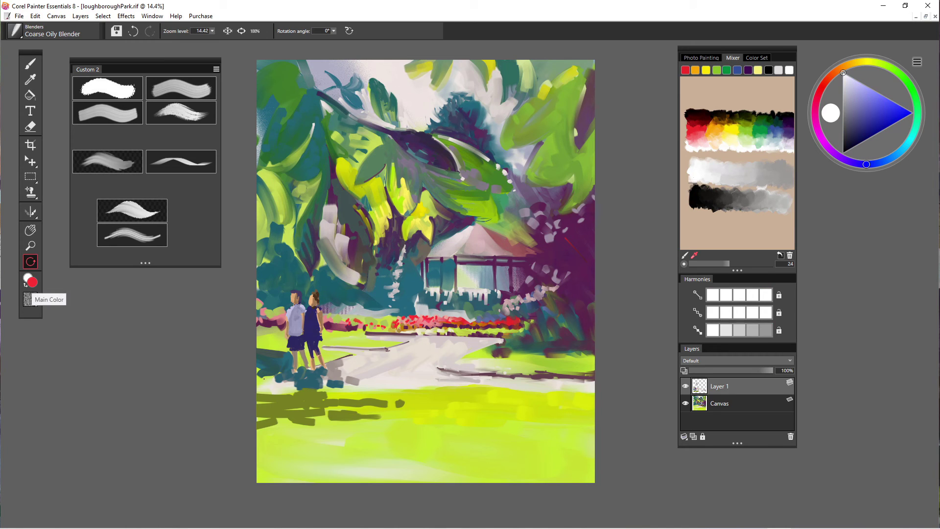
key("shift+s")
key("shift+s")
key("shift+s")
key("shift+s")
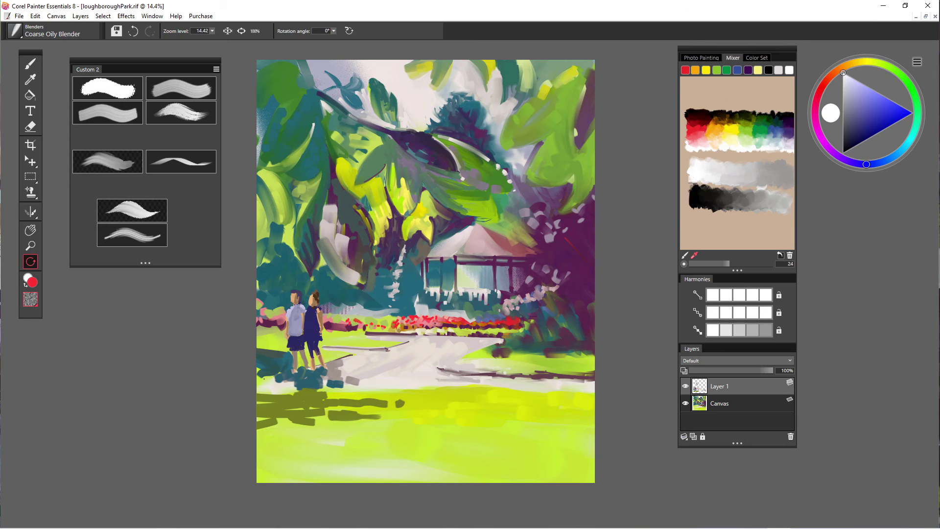
Choose the fifth paper texture in the third row and reset the canvas rotation angle to 0°
left_click(30, 299)
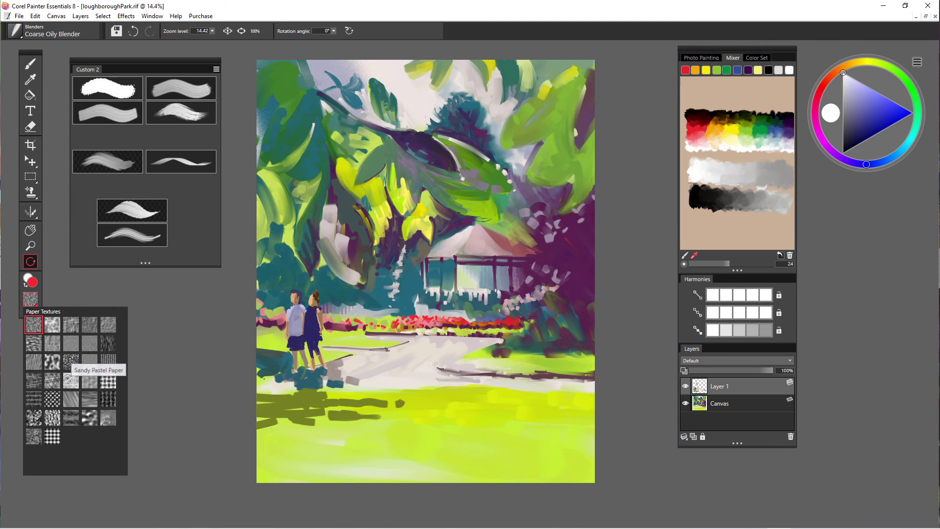
left_click(108, 362)
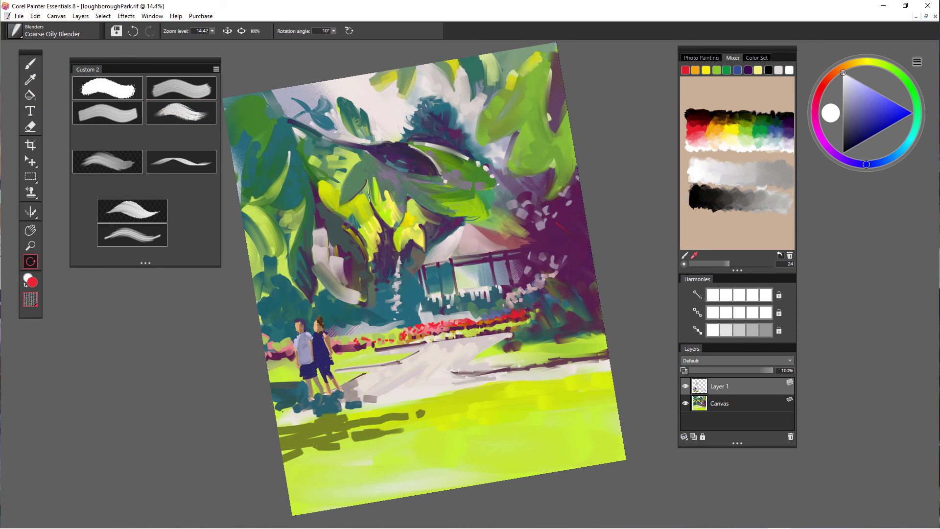
key("ctrl+z")
left_click(334, 30)
left_click_drag(286, 41, 283, 40)
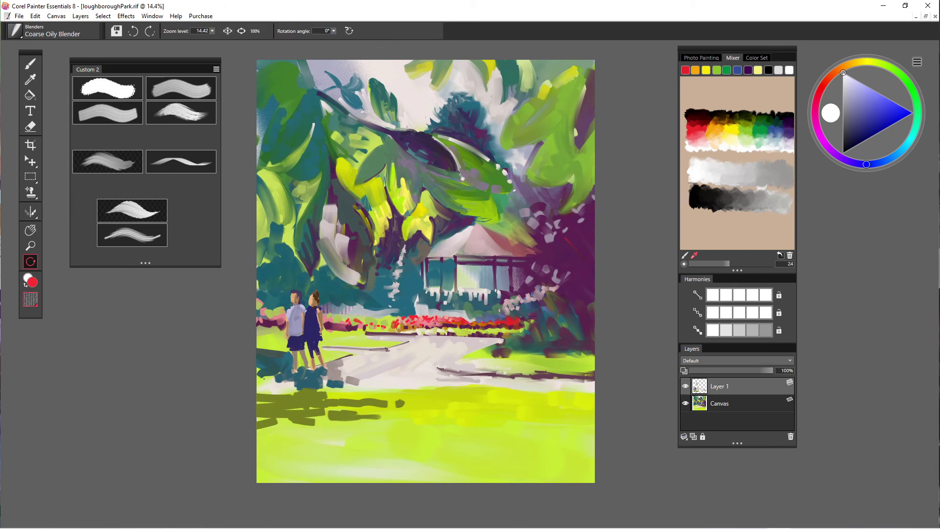
Smear the ends of the olive shadow strokes diagonally over the lawn with the Coarse Oily Blender
left_click(30, 64)
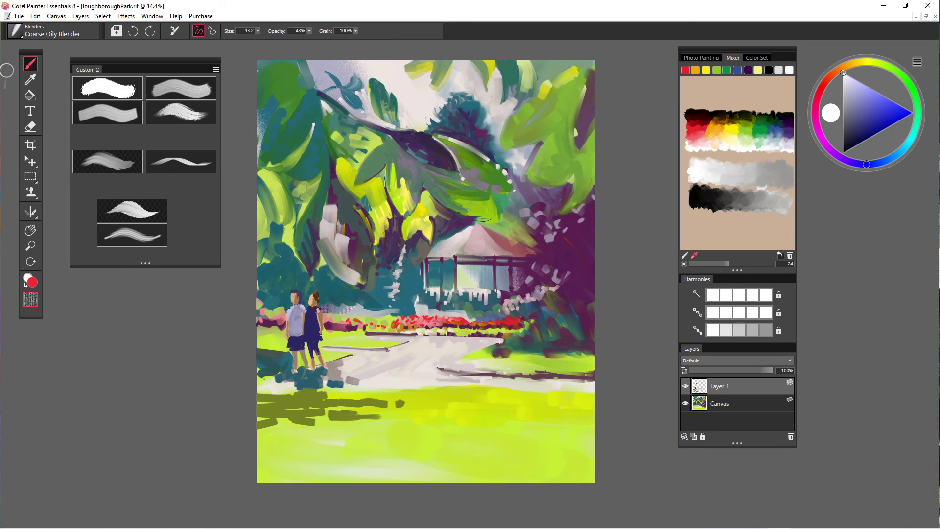
mouse_move(399, 404)
left_mouse_down()
mouse_move(380, 427)
mouse_move(371, 418)
mouse_move(411, 417)
left_mouse_up()
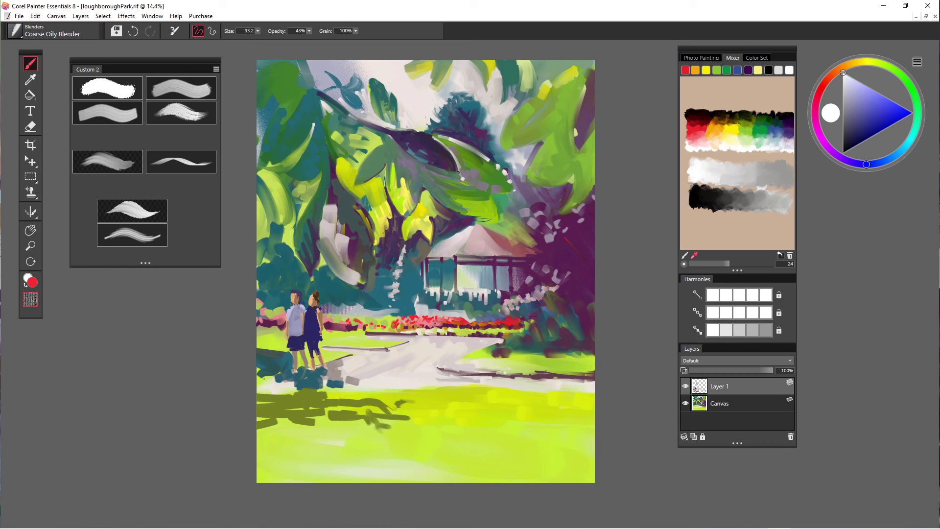
scroll(387, 413, "up", 10)
left_click_drag(448, 367, 476, 399)
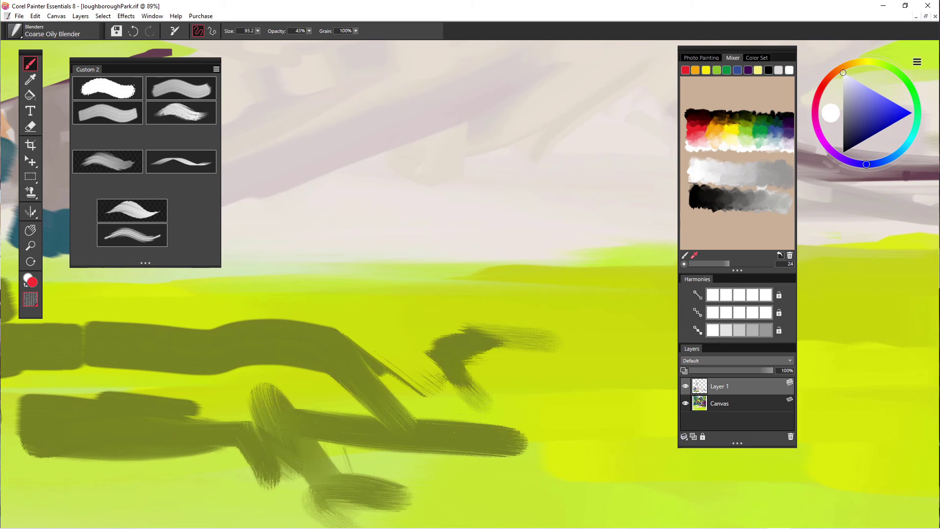
mouse_move(472, 366)
left_mouse_down()
mouse_move(517, 400)
mouse_move(543, 392)
left_mouse_up()
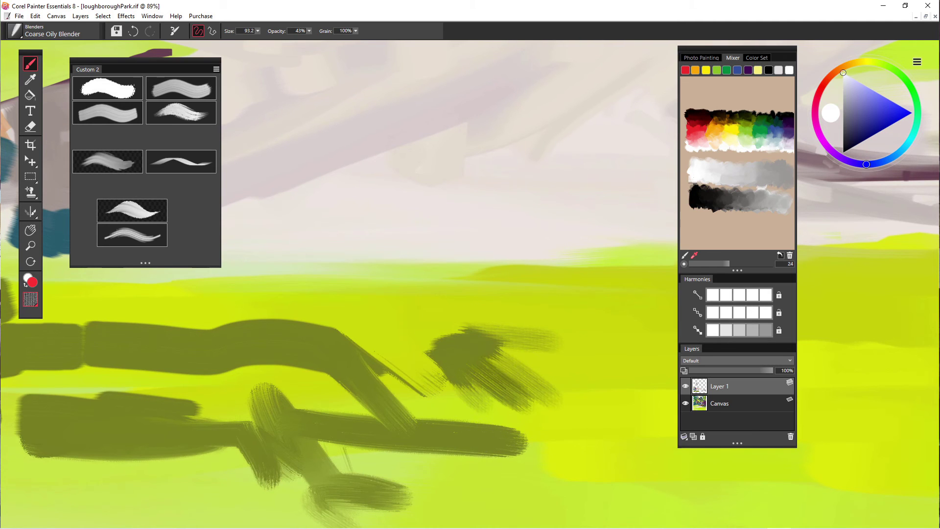
Choose the coarse checkered paper texture in the fourth row and blend back across the smeared shadow patch
left_click(31, 299)
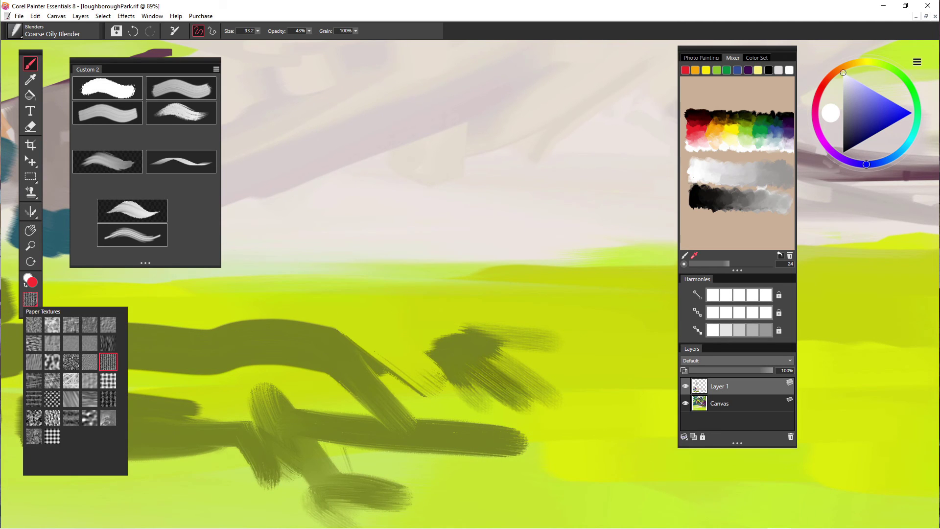
left_click(109, 380)
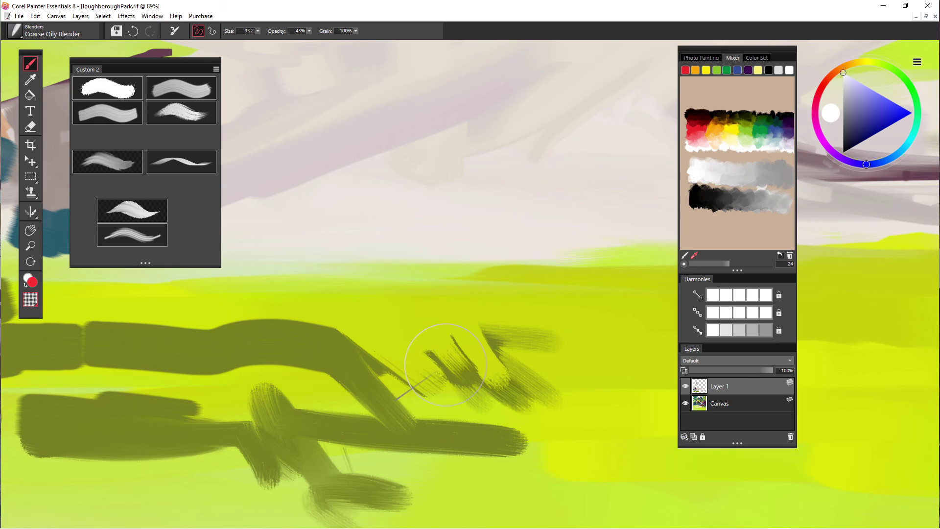
mouse_move(491, 377)
left_mouse_down()
mouse_move(436, 333)
mouse_move(422, 338)
mouse_move(383, 315)
left_mouse_up()
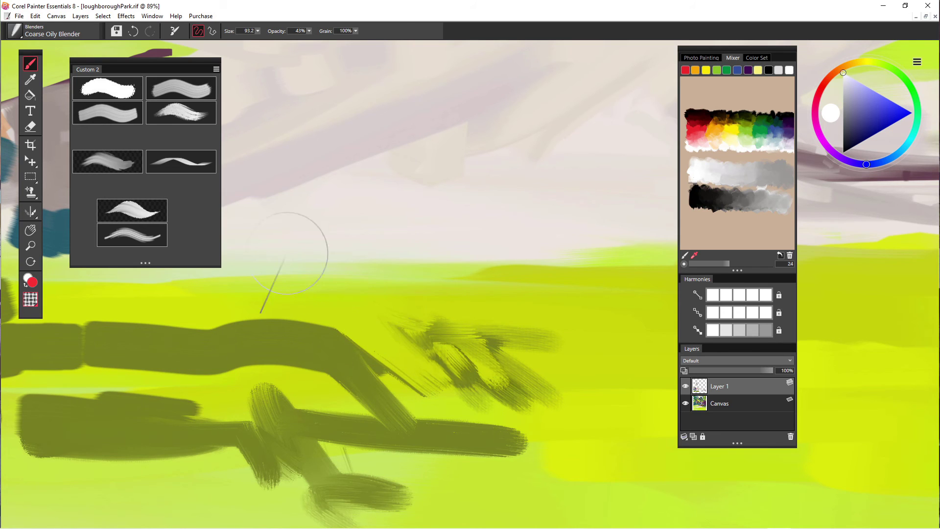
Switch to the Wet Oily Brush and try three short red strokes beside the smeared shadow patch
left_click(108, 112)
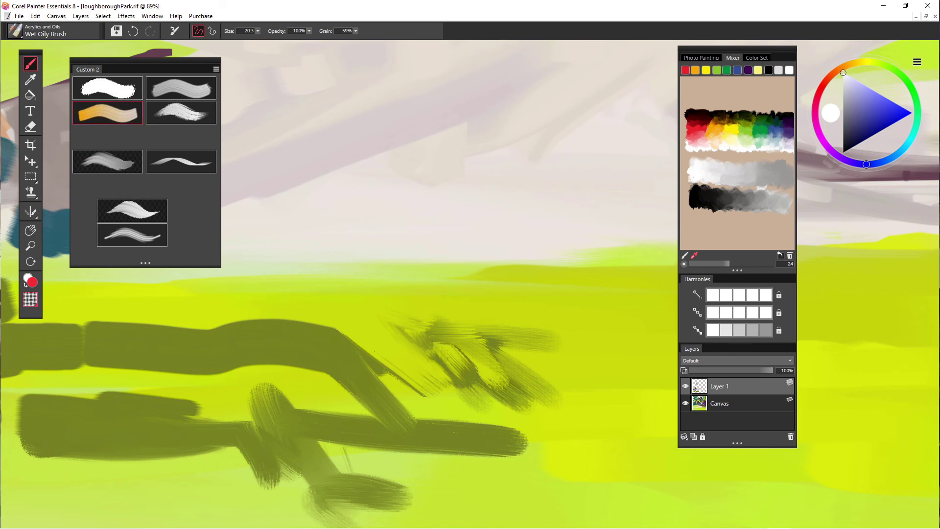
left_click_drag(452, 293, 471, 333)
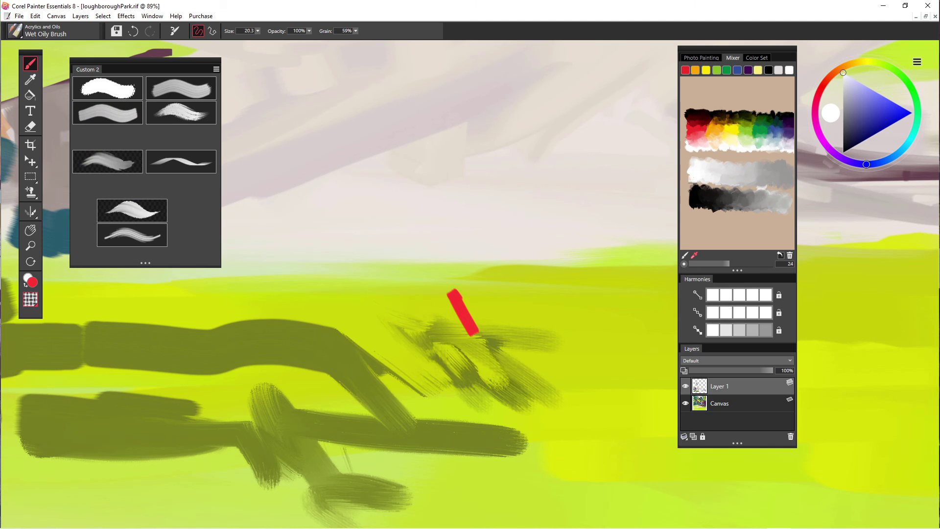
left_click_drag(431, 288, 472, 343)
left_click_drag(425, 311, 440, 333)
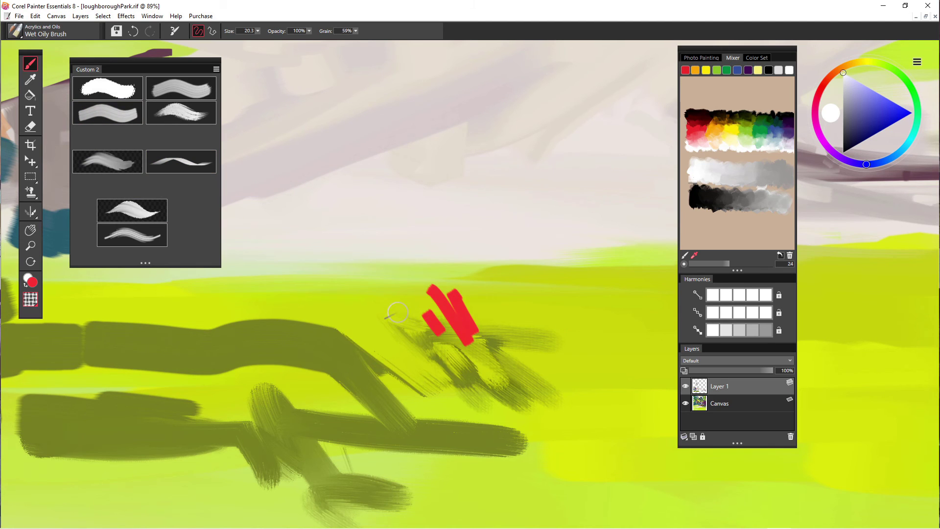
Undo the red test strokes and the run of blending strokes on the olive shadows
key("ctrl+z")
key("ctrl+z")
key("ctrl+z")
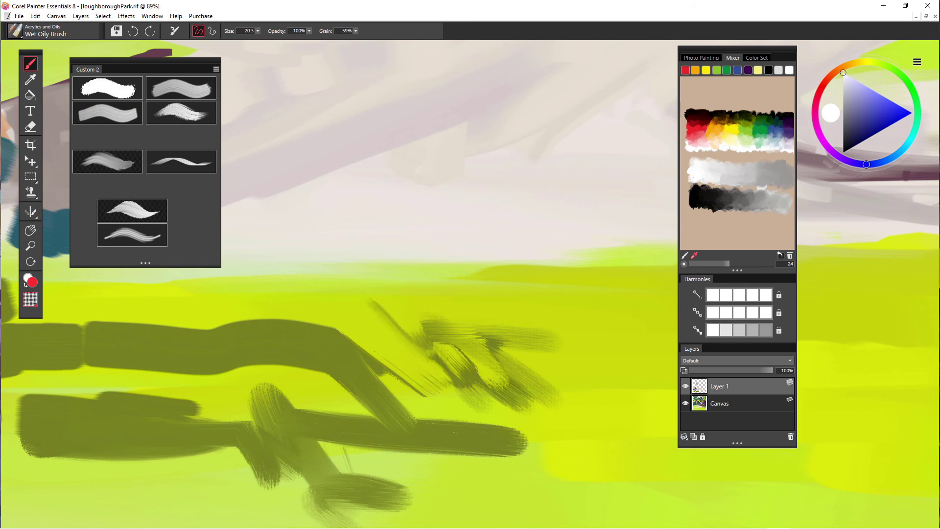
key("ctrl+z")
key("ctrl+z")
key("ctrl+z")
key("ctrl+z")
key("ctrl+z")
key("ctrl+z")
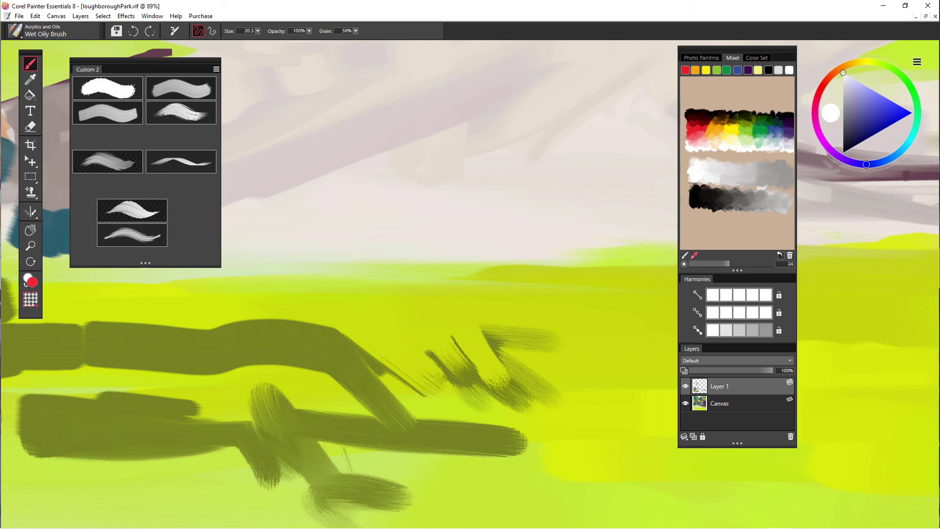
key("ctrl+z")
key("ctrl+z")
key("ctrl+z")
key("ctrl+z")
key("ctrl+z")
key("ctrl+z")
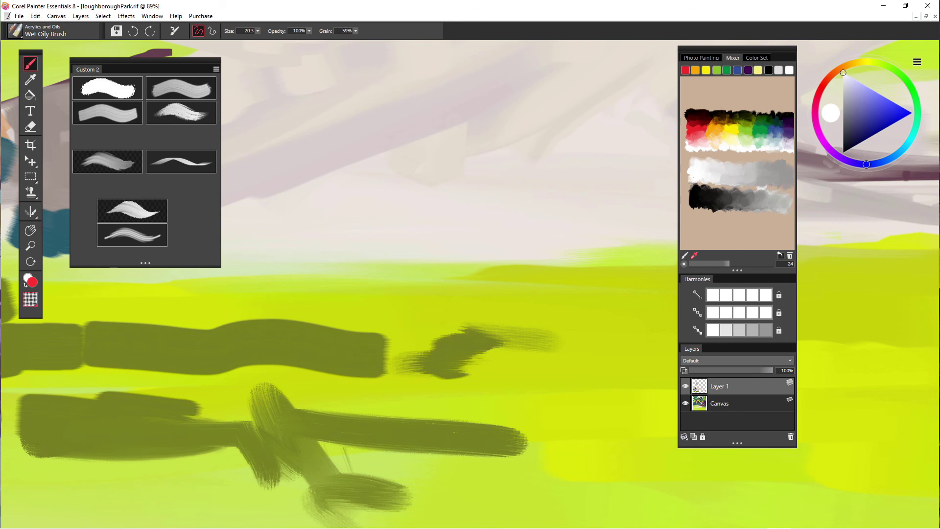
key("ctrl+z")
key("ctrl+z")
key("ctrl+z")
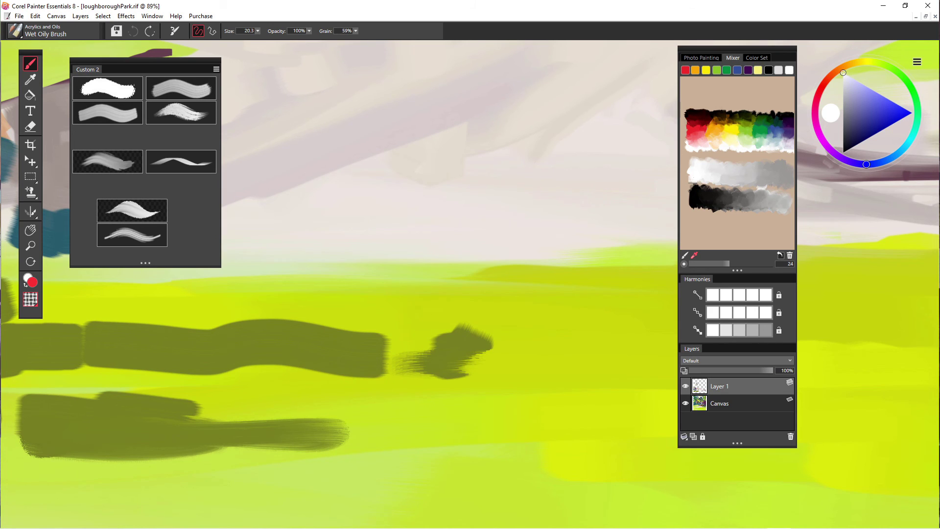
Sample the lawn's lime green as the additional colour and try short red strokes along the top of the detached shadow patch
left_click(496, 333, "alt")
left_click_drag(511, 336, 412, 327)
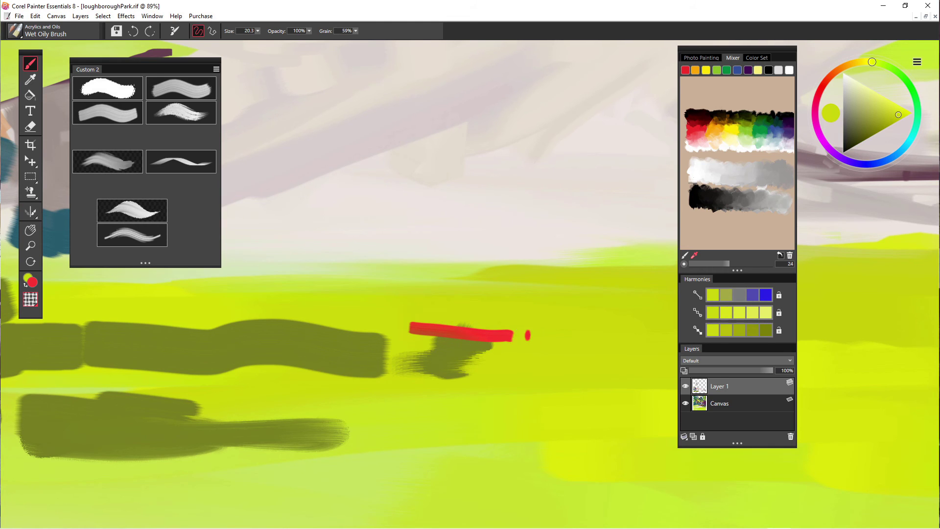
key("ctrl+z")
left_click_drag(511, 336, 416, 330)
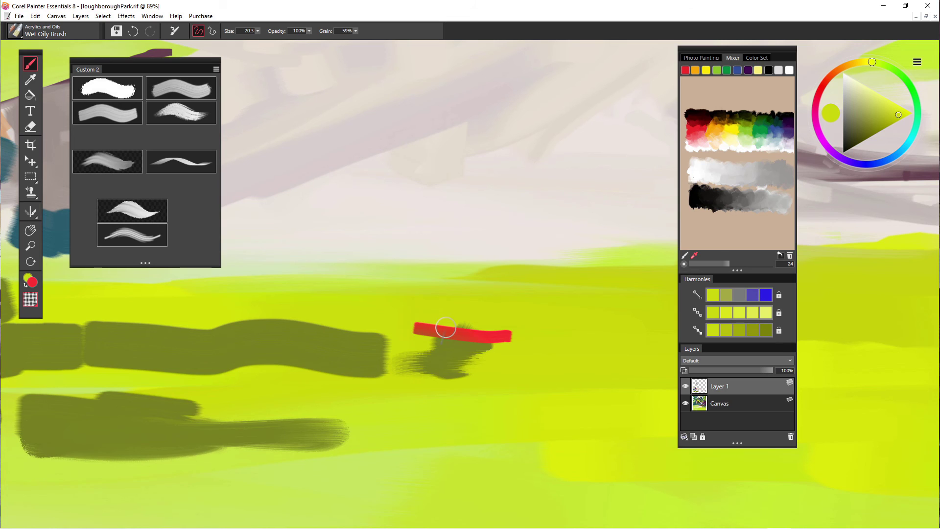
key("ctrl+z")
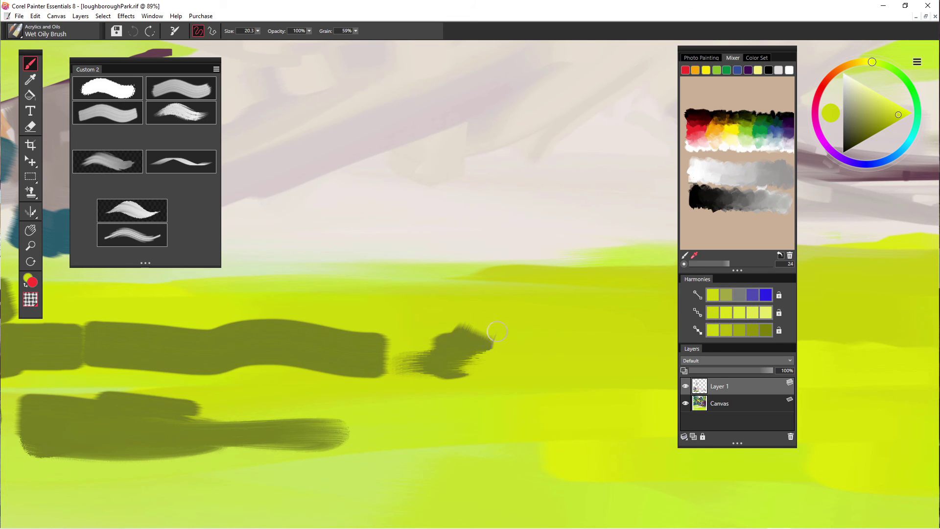
left_click_drag(496, 328, 433, 324)
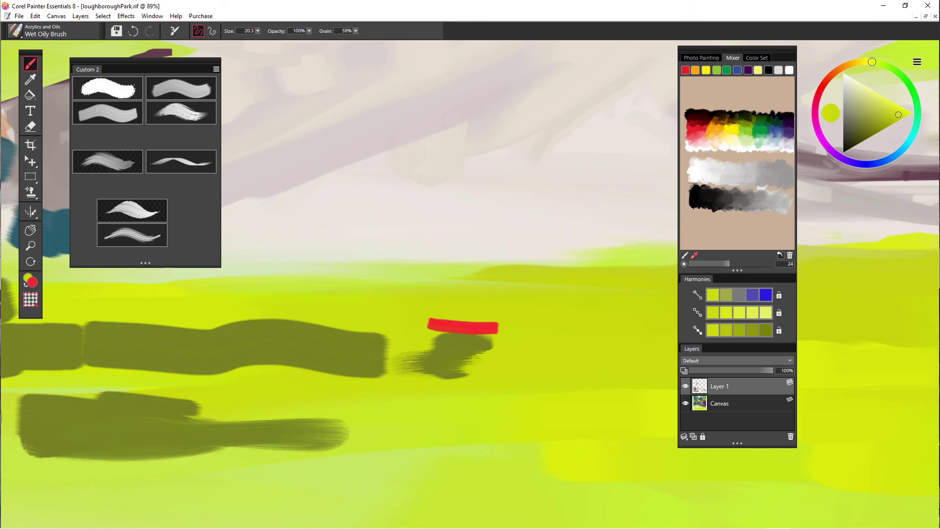
Swap lime green into the main colour, undo the red stroke and paint lime strokes over the shadow patch and the shadow's tip
key("shift+s")
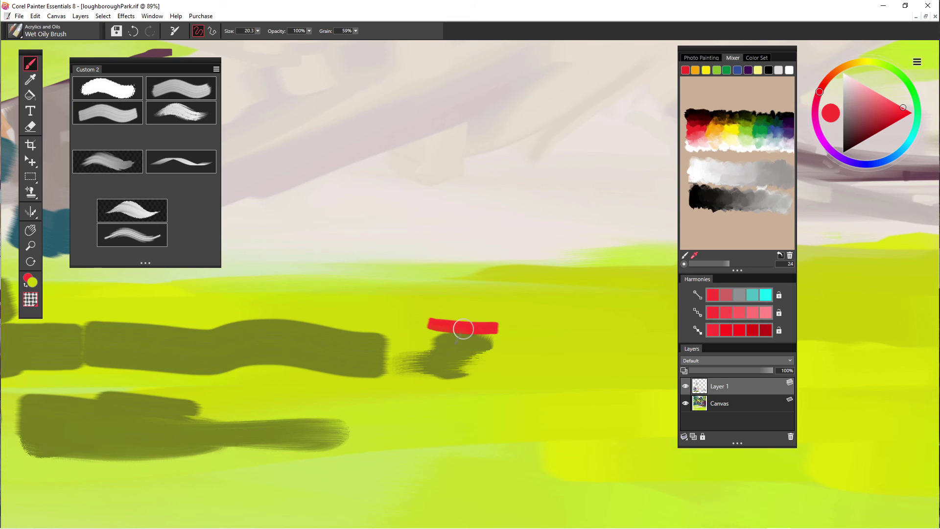
key("ctrl+z")
left_click_drag(474, 333, 423, 322)
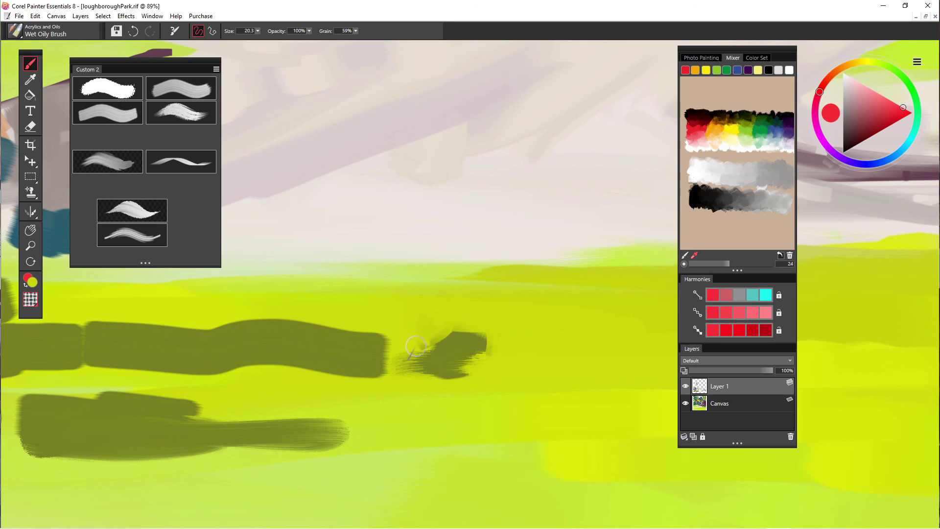
left_click_drag(413, 346, 488, 353)
left_click_drag(417, 374, 491, 381)
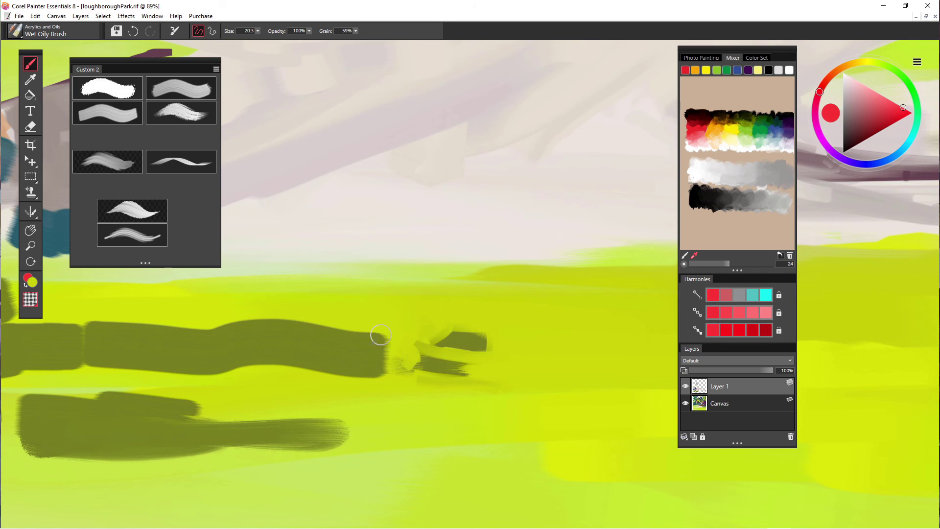
left_click_drag(334, 326, 387, 338)
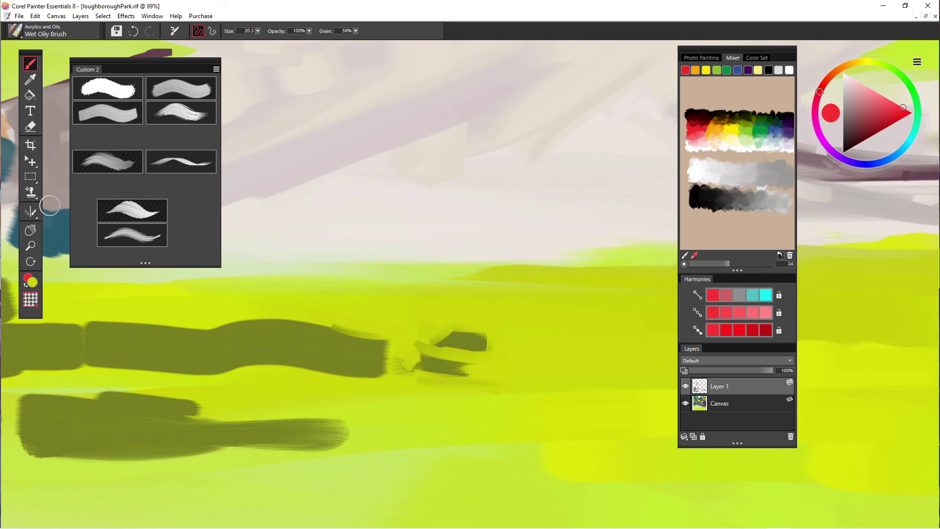
Set the additional colour to a dark brown and try a broad lime stroke at brush size 296.8 over the shadow patch
left_click(715, 129)
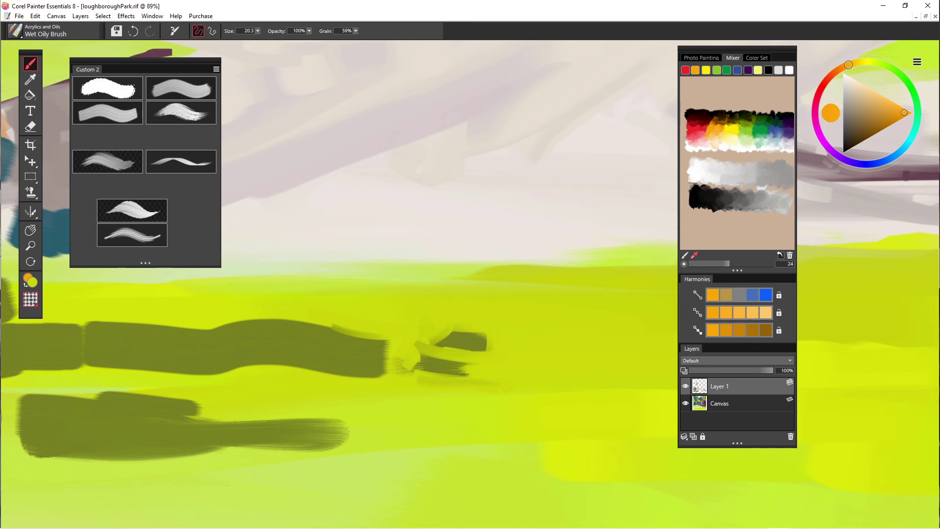
left_click_drag(905, 112, 864, 133)
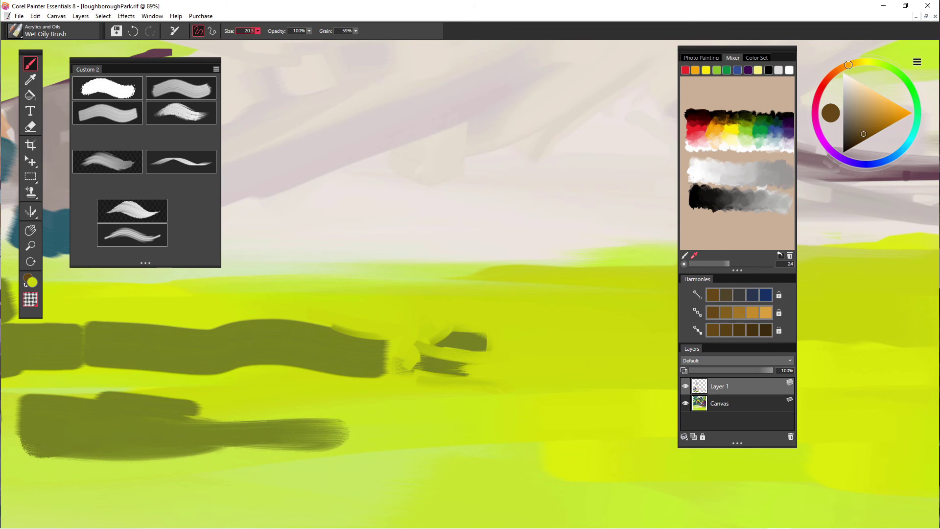
left_click(258, 30)
left_click_drag(254, 40, 294, 41)
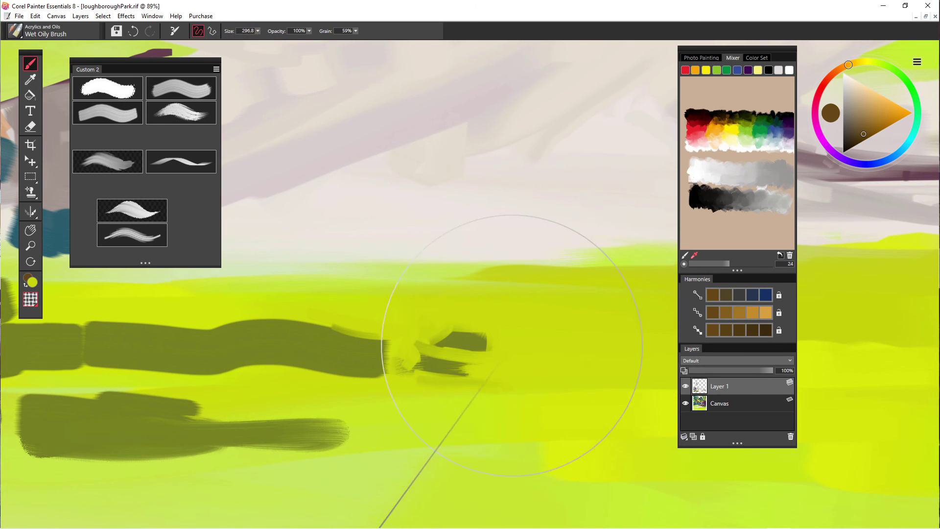
left_click_drag(656, 350, 517, 353)
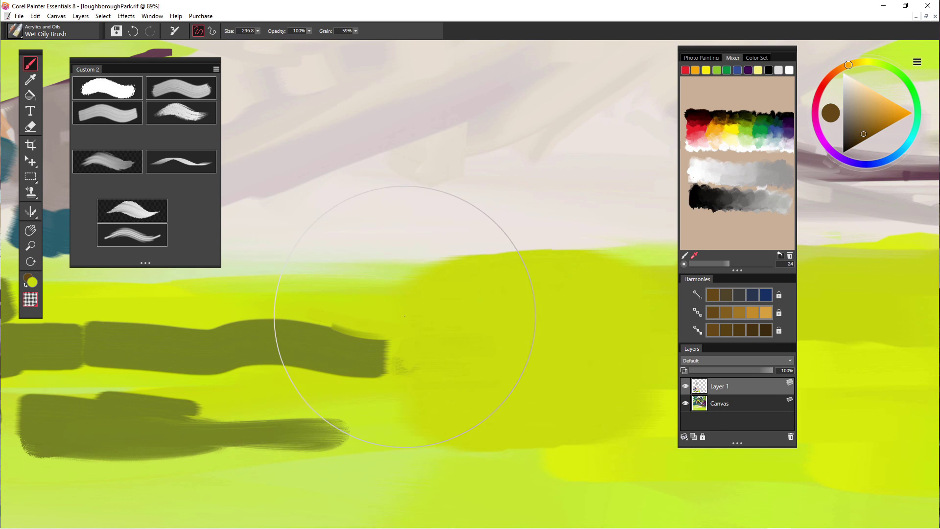
key("ctrl+z")
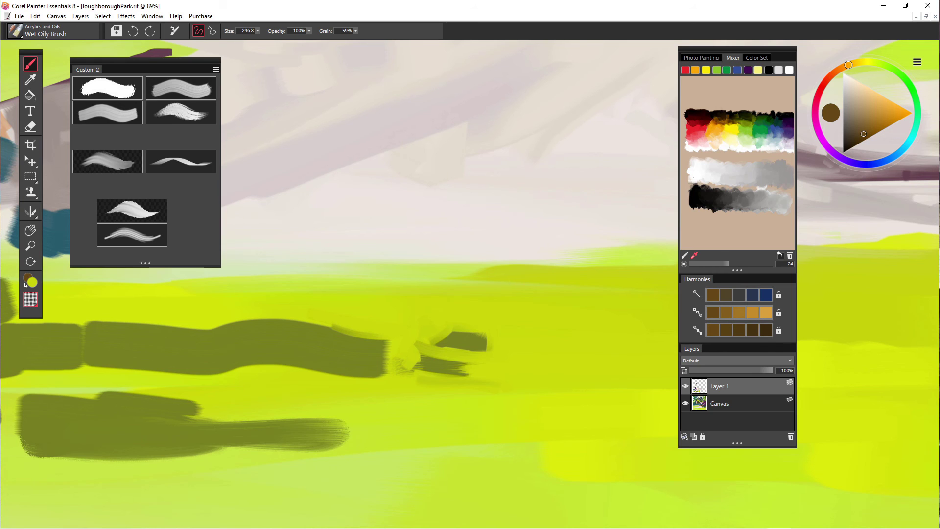
Paint large lime dabs over the lawn and path with the Broad Cover Brush to bring out the paper grain
left_click(108, 88)
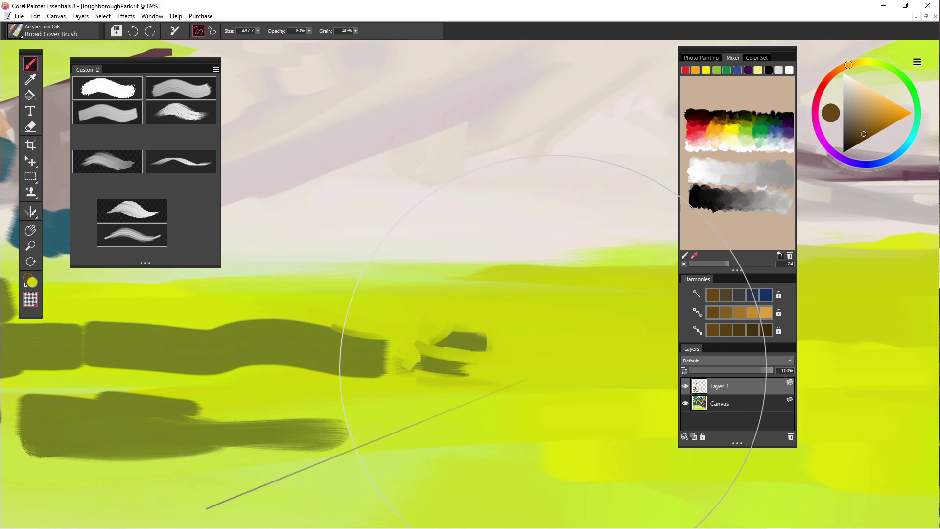
left_click_drag(559, 367, 559, 366)
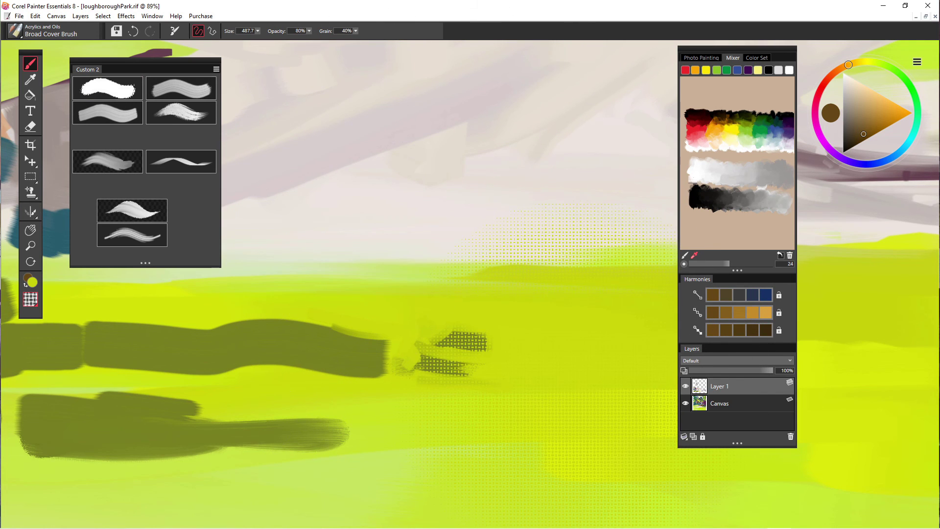
left_click(424, 237)
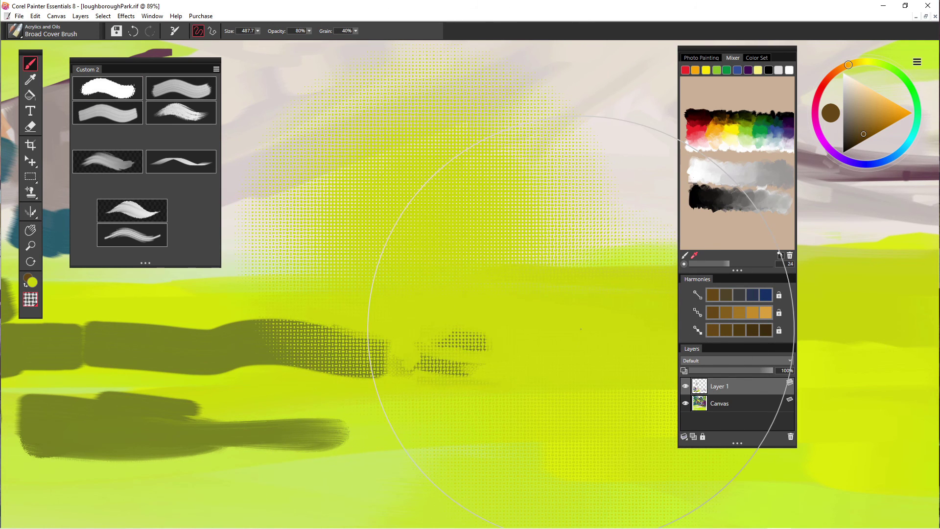
Look through the paper textures for another grain and darken the additional colour to near-black
left_click(30, 299)
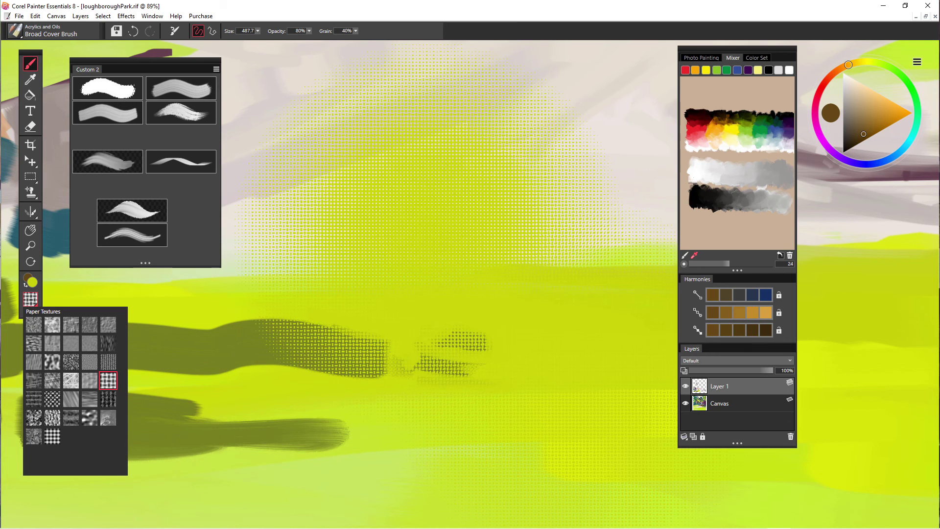
left_click(90, 418)
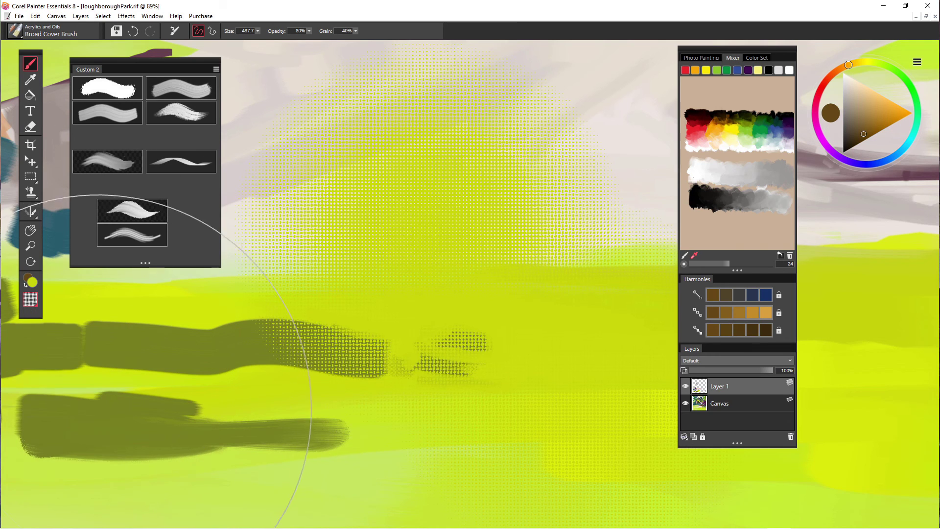
left_click(846, 150)
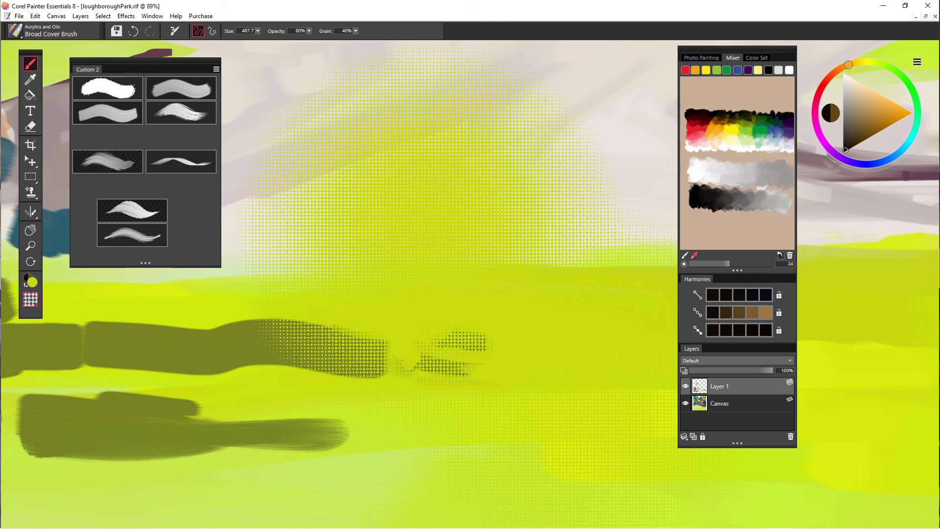
left_click(31, 299)
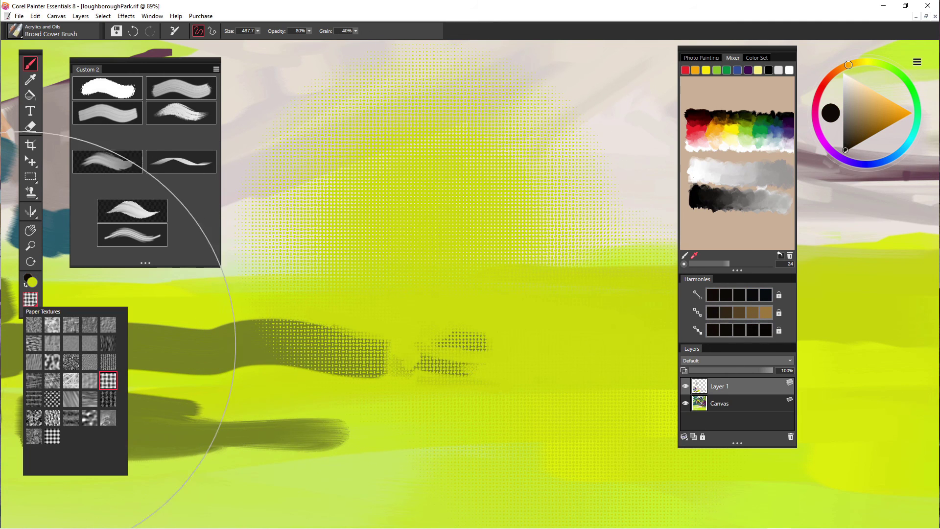
left_click(53, 436)
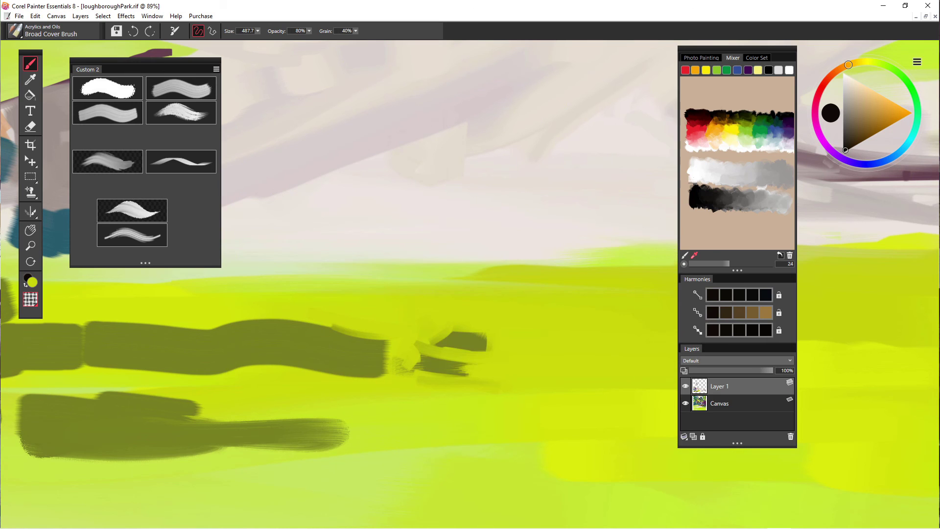
Dab lime broadly over the lawn and path with the woven paper texture to show its grain
left_click(462, 258)
left_click(31, 79)
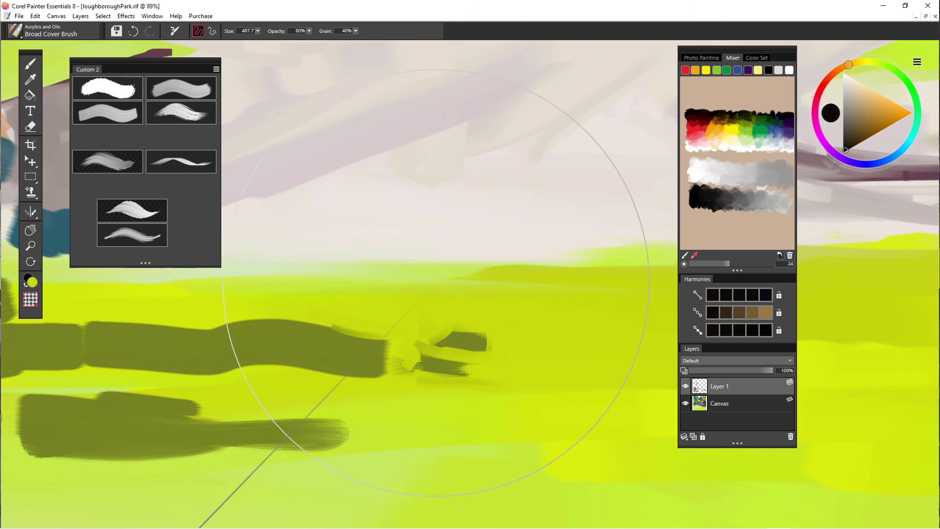
left_click(422, 299)
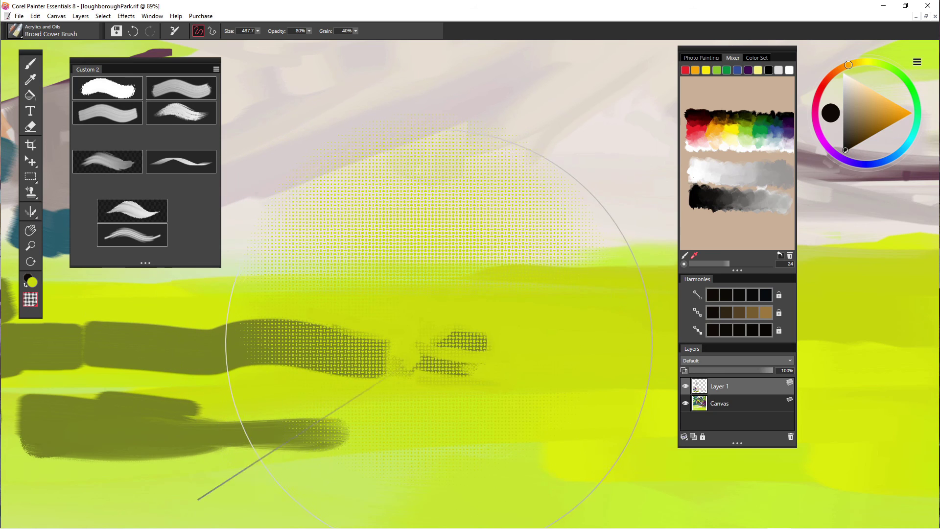
Set the additional colour to dark brown and the main colour to near-black, and swap the two colours
mouse_move(847, 148)
left_mouse_down()
mouse_move(860, 122)
mouse_move(857, 143)
left_mouse_up()
left_click(32, 281)
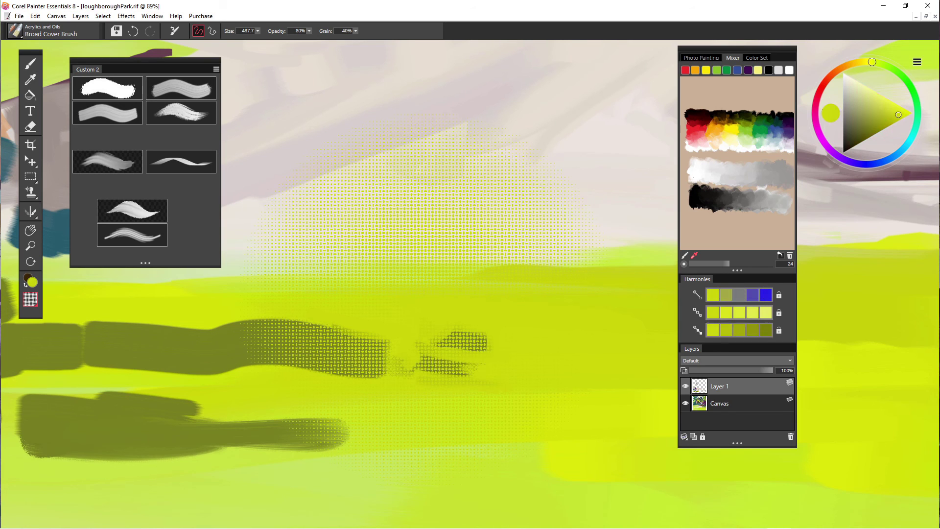
mouse_move(870, 129)
left_mouse_down()
mouse_move(851, 140)
mouse_move(851, 129)
mouse_move(845, 142)
left_mouse_up()
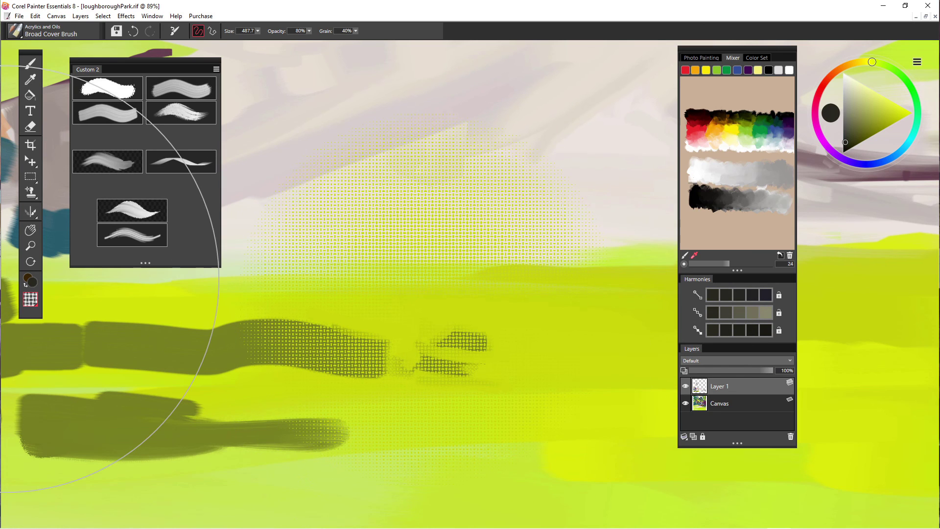
key("shift+s")
key("shift+s")
Try a large dark brown dab over the lawn and path, and undo it together with the lime dab
left_click(401, 294)
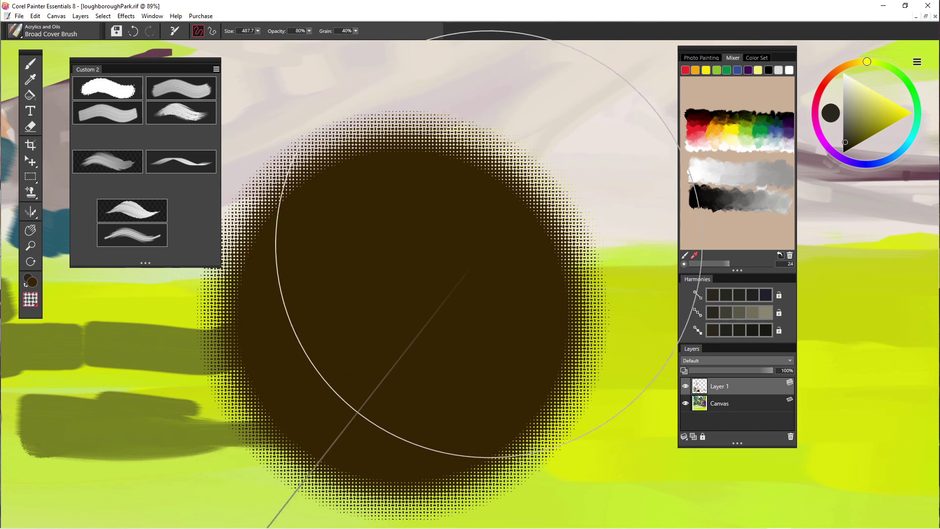
key("ctrl+z")
key("ctrl+z")
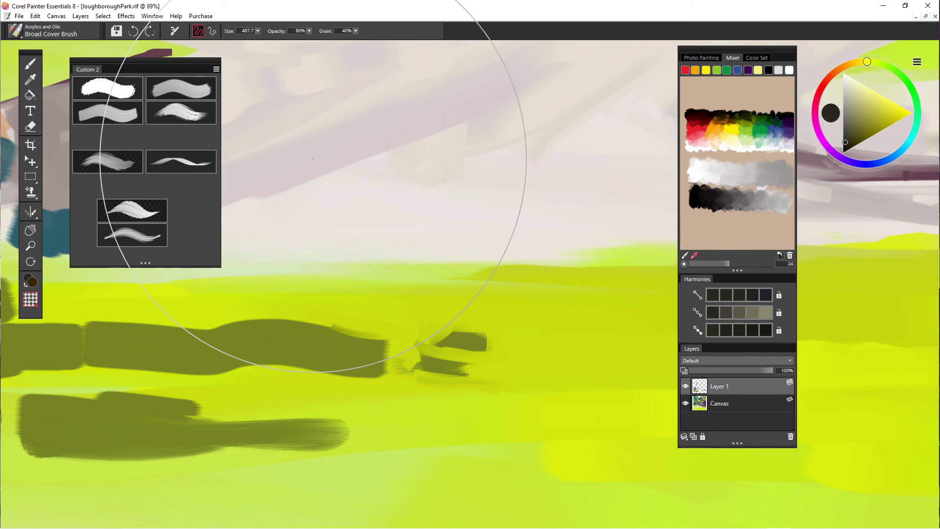
Switch to the fine streaked paper texture, test it with one large dark brown dab and undo the dab
left_click(31, 299)
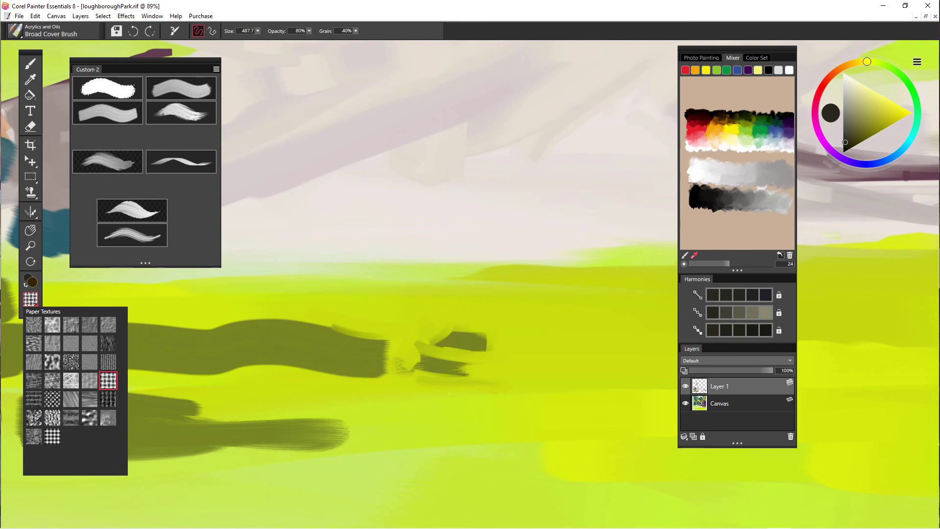
left_click(33, 362)
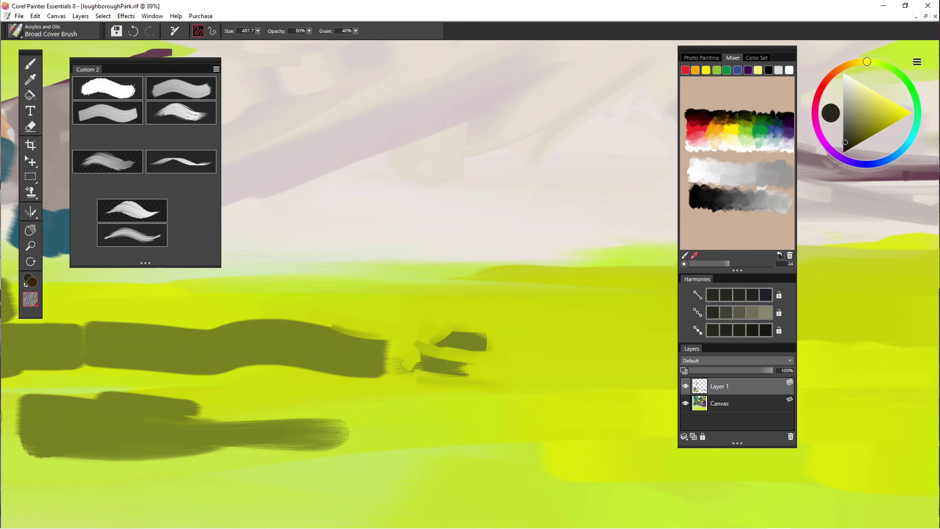
left_click(480, 291)
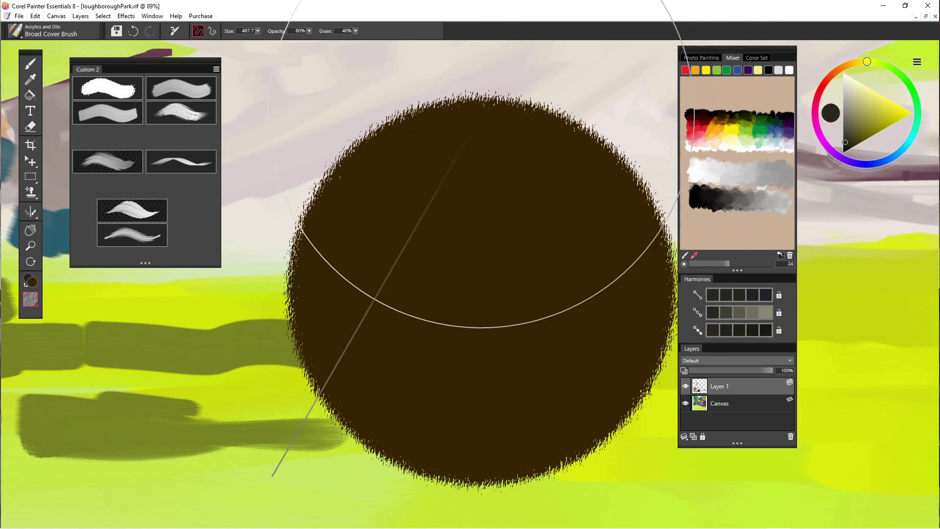
key("ctrl+z")
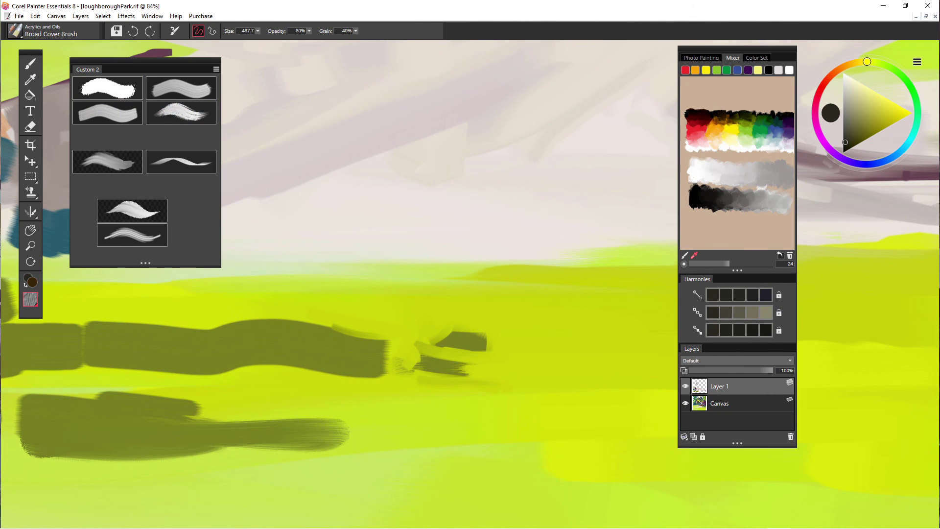
Choose the Wet Oily Brush, try broad dark brown straight-line strokes across the lawn and undo them
scroll(510, 343, "down", 8)
scroll(544, 314, "up", 2)
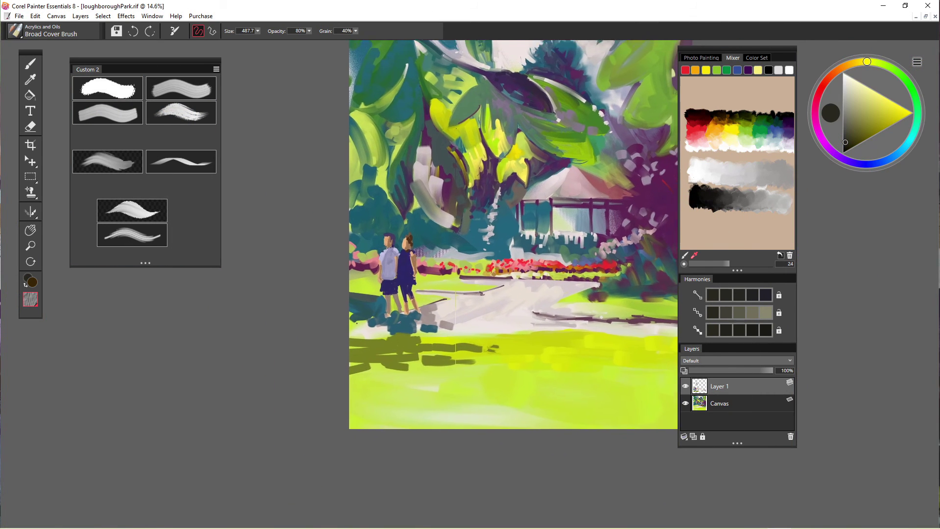
left_click_drag(516, 233, 415, 287)
scroll(342, 356, "up", 1)
scroll(342, 357, "down", 1)
scroll(430, 263, "up", 1)
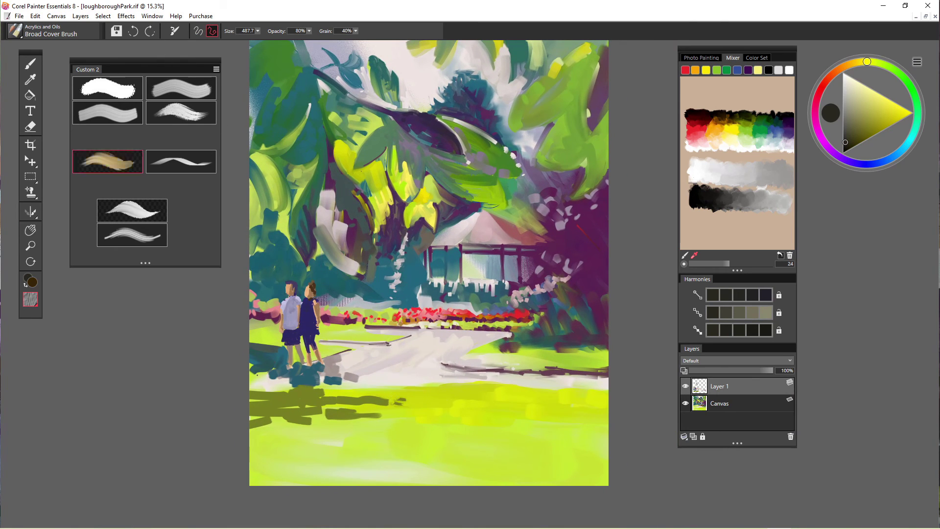
left_click(108, 112)
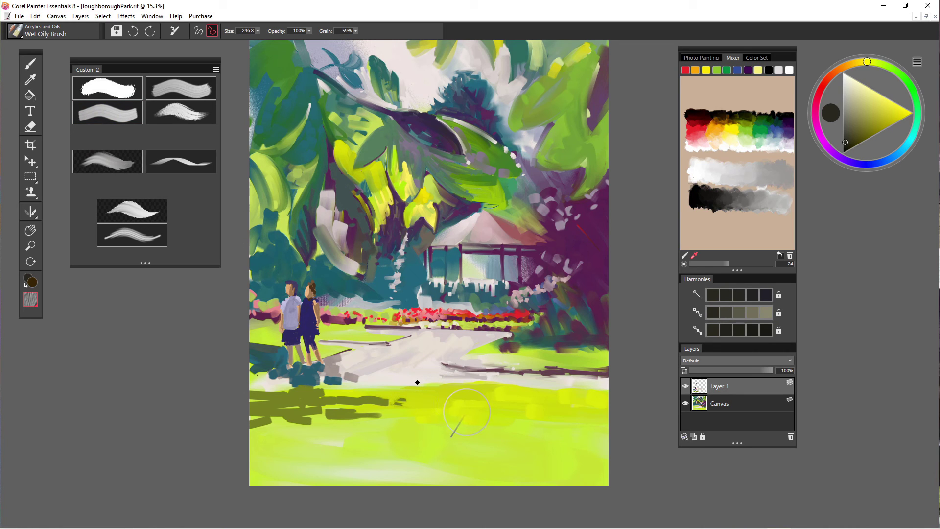
mouse_move(417, 384)
left_mouse_down()
mouse_move(468, 423)
mouse_move(545, 407)
mouse_move(544, 431)
mouse_move(505, 460)
left_mouse_up()
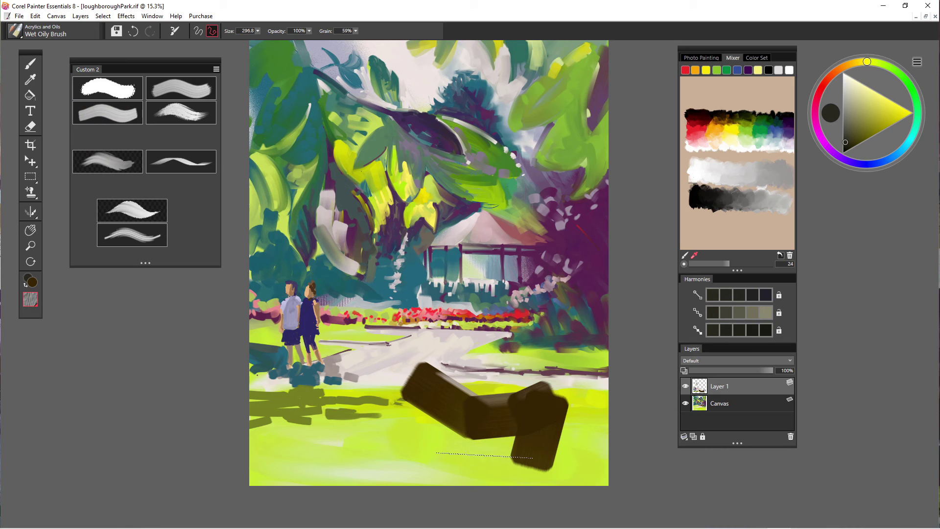
left_click(436, 452)
key("ctrl+z")
key("ctrl+z")
key("ctrl+z")
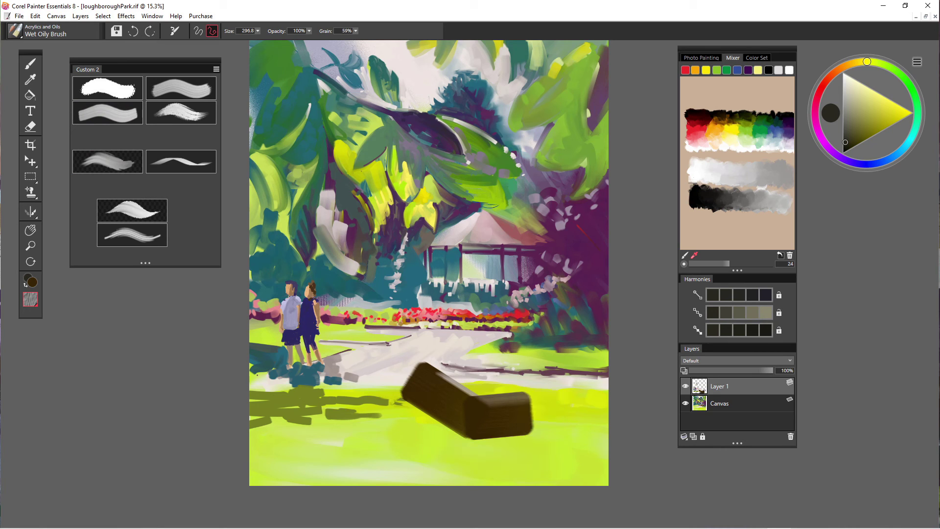
key("ctrl+z")
key("ctrl+z")
Try another dark brown stroke where the path meets the lawn and undo it
mouse_move(426, 387)
left_mouse_down()
mouse_move(489, 373)
mouse_move(496, 416)
mouse_move(392, 374)
mouse_move(396, 416)
left_mouse_up()
key("ctrl+z")
key("ctrl+z")
key("ctrl+z")
key("ctrl+z")
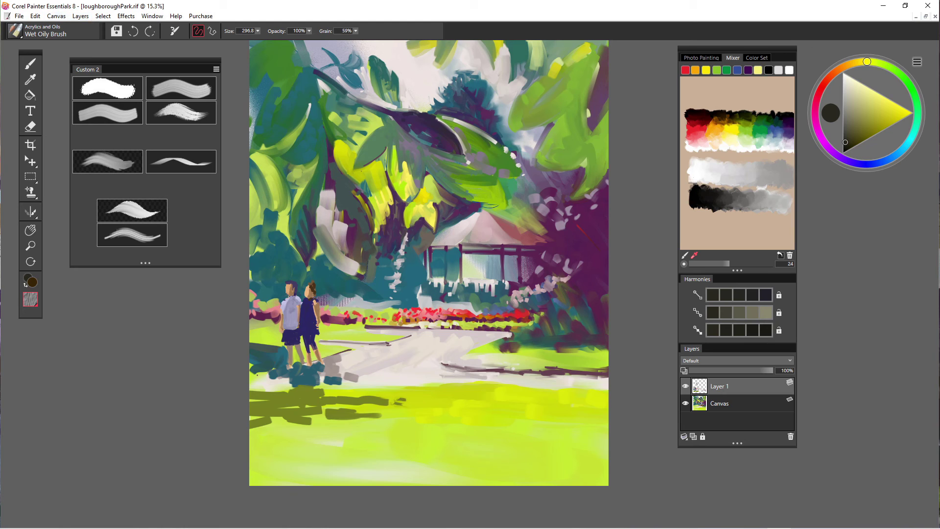
Start the Apply Lighting effect, move the light toward the preview's upper left and set its brightness to 1.12
left_click(126, 16)
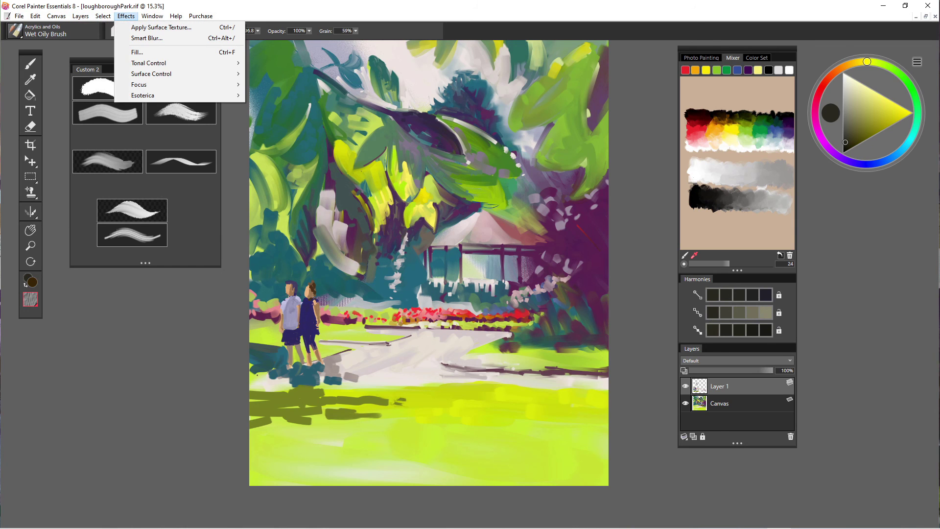
mouse_move(157, 74)
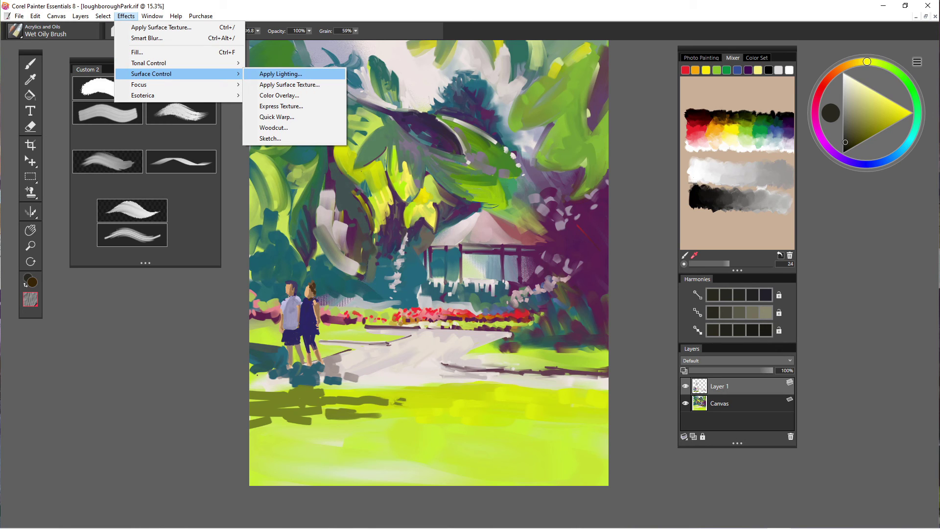
left_click(281, 74)
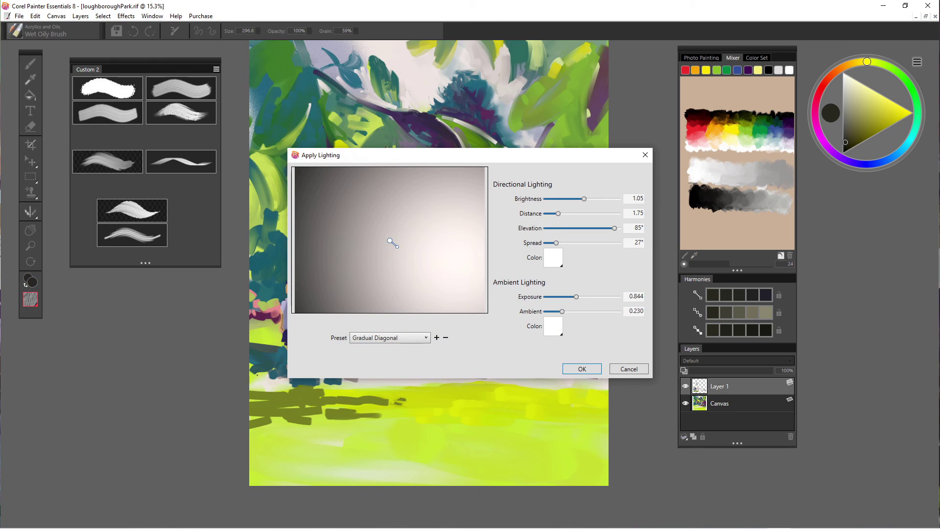
left_click_drag(390, 241, 367, 220)
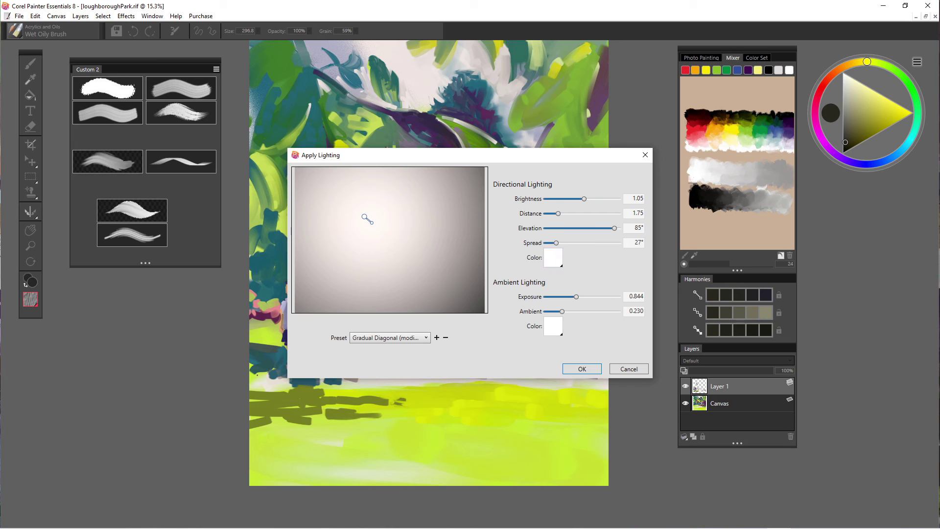
left_click_drag(584, 199, 587, 199)
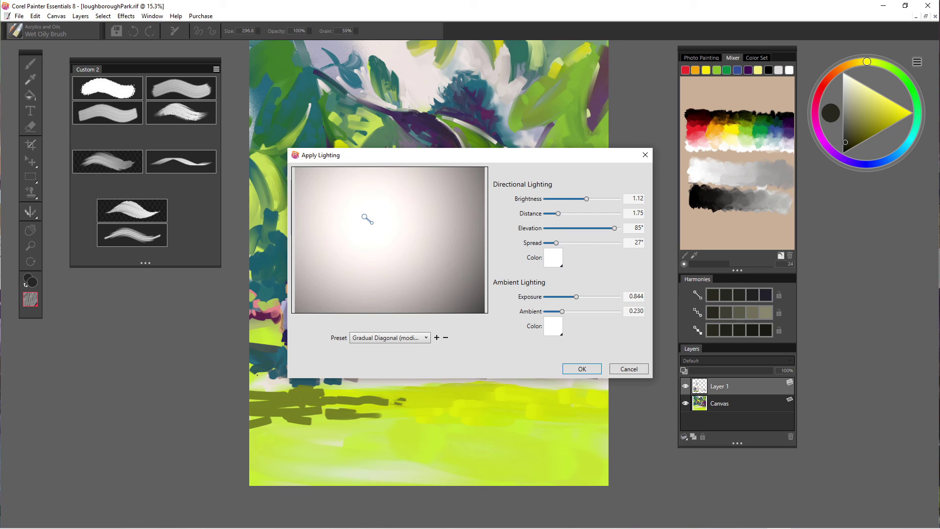
Shift the light closer to the preview's upper-left corner and raise the ambient value to 0.290
left_click_drag(535, 157, 751, 120)
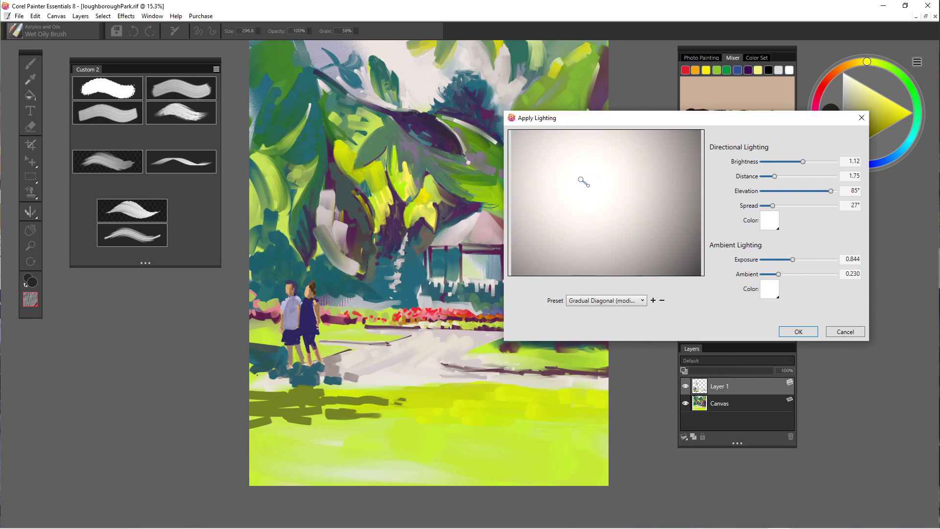
left_click_drag(582, 179, 554, 156)
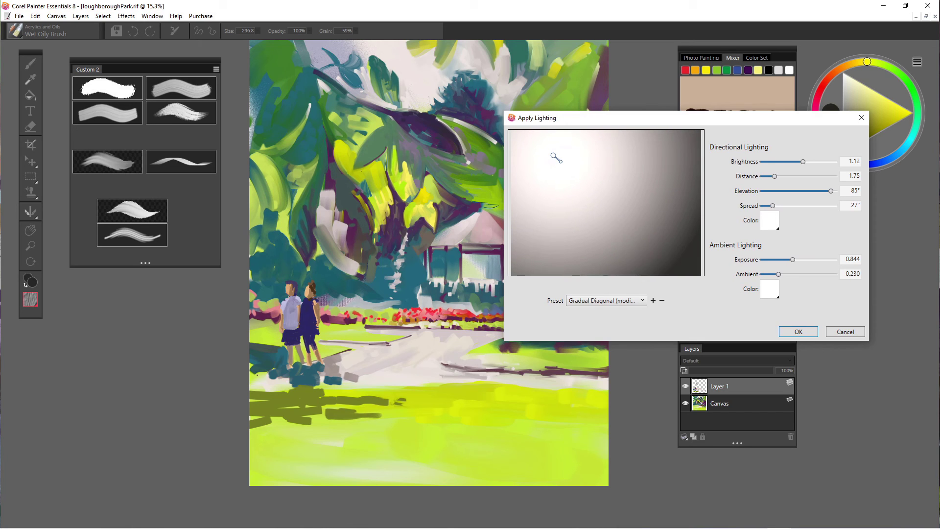
mouse_move(779, 274)
left_mouse_down()
mouse_move(818, 274)
mouse_move(762, 274)
mouse_move(802, 275)
mouse_move(762, 274)
mouse_move(783, 275)
left_mouse_up()
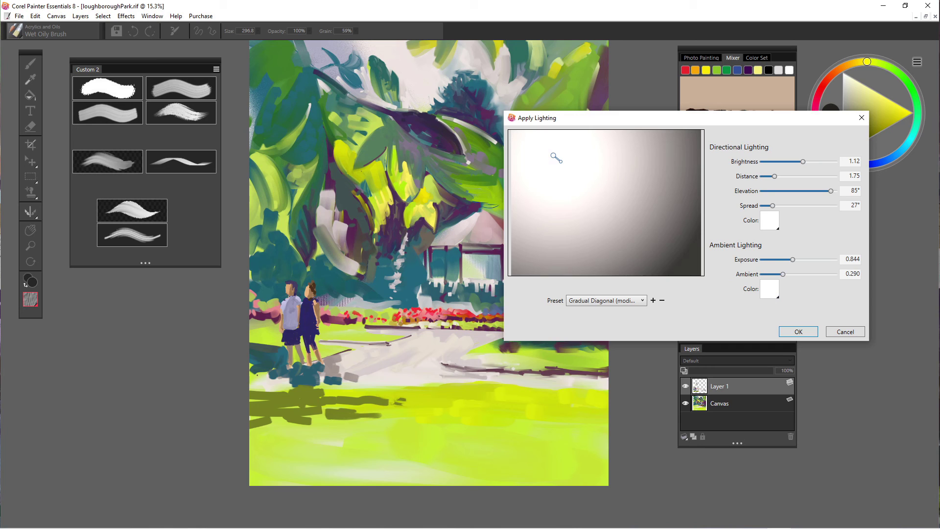
Set the directional light colour to pale lavender (195, 195, 241)
left_click(769, 221)
mouse_move(797, 248)
left_mouse_down()
mouse_move(813, 277)
mouse_move(805, 278)
mouse_move(818, 268)
mouse_move(805, 257)
left_mouse_up()
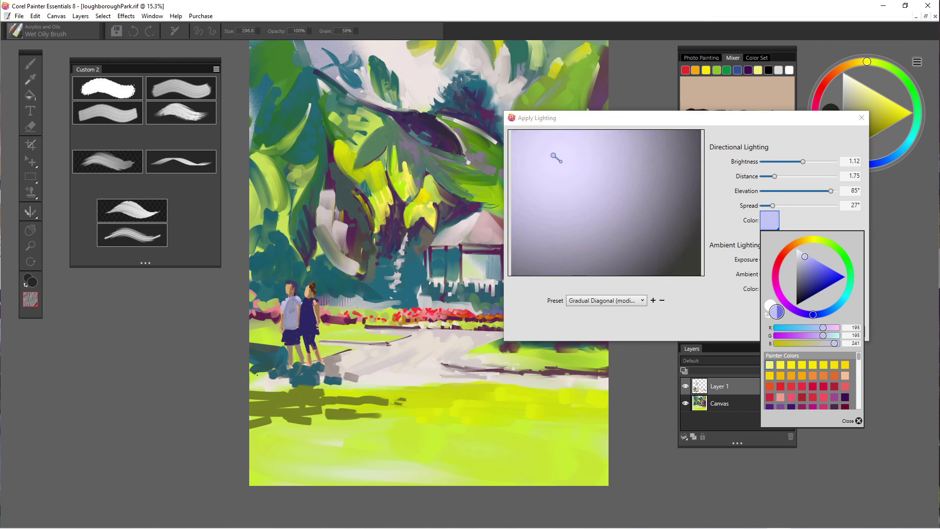
left_click(859, 421)
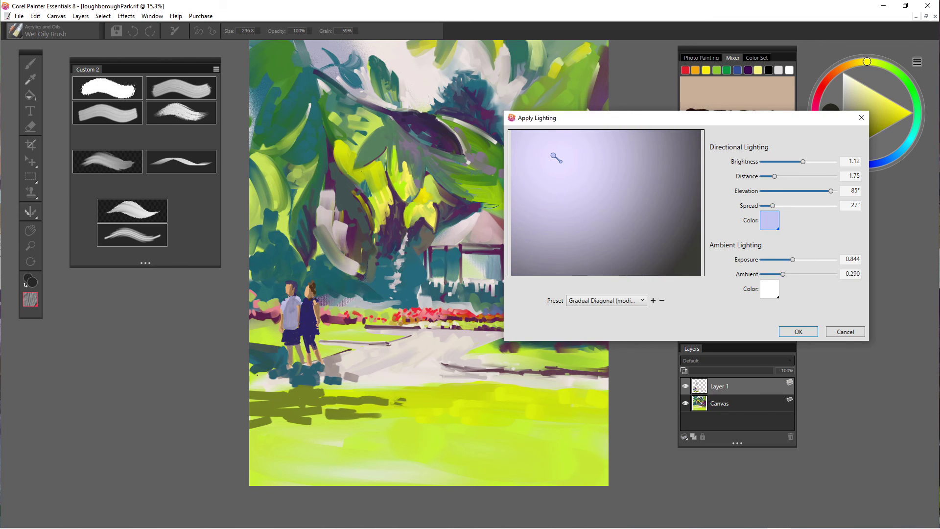
Raise the light's elevation to 90° and set the ambient light colour to deep blue (48, 48, 186)
mouse_move(831, 191)
left_mouse_down()
mouse_move(763, 191)
mouse_move(835, 191)
left_mouse_up()
left_click(770, 289)
left_click_drag(797, 318, 823, 348)
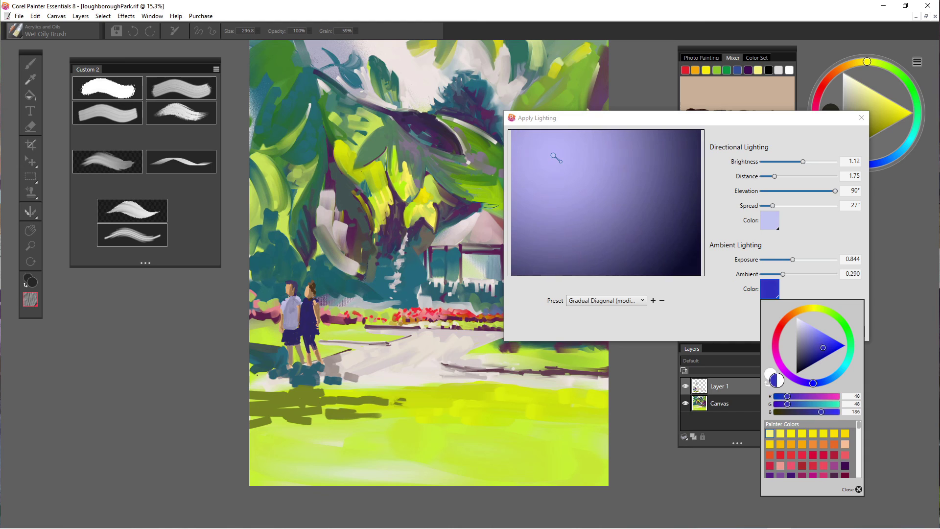
Set the directional light colour to pure white (255, 255, 255)
left_click(770, 220)
left_click_drag(805, 257, 796, 248)
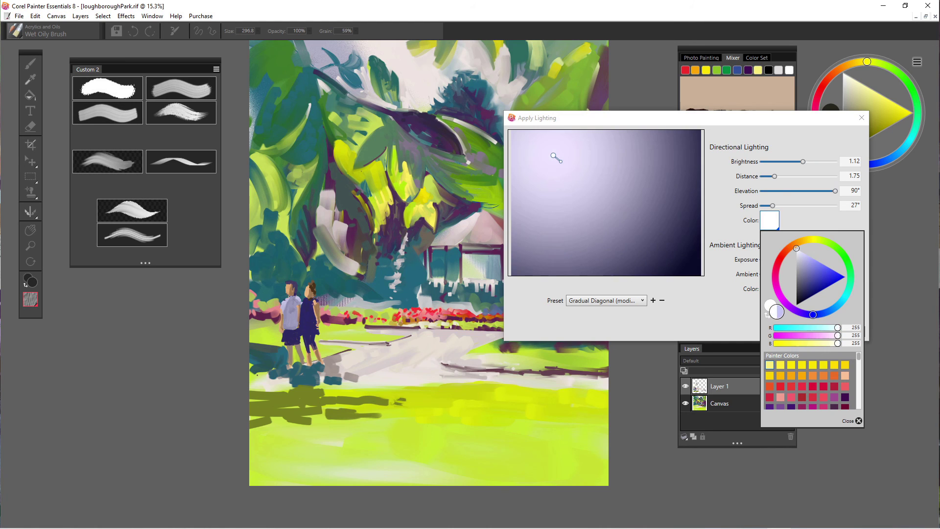
left_click(770, 220)
Change the ambient light colour to a brighter, more saturated blue
left_click(770, 289)
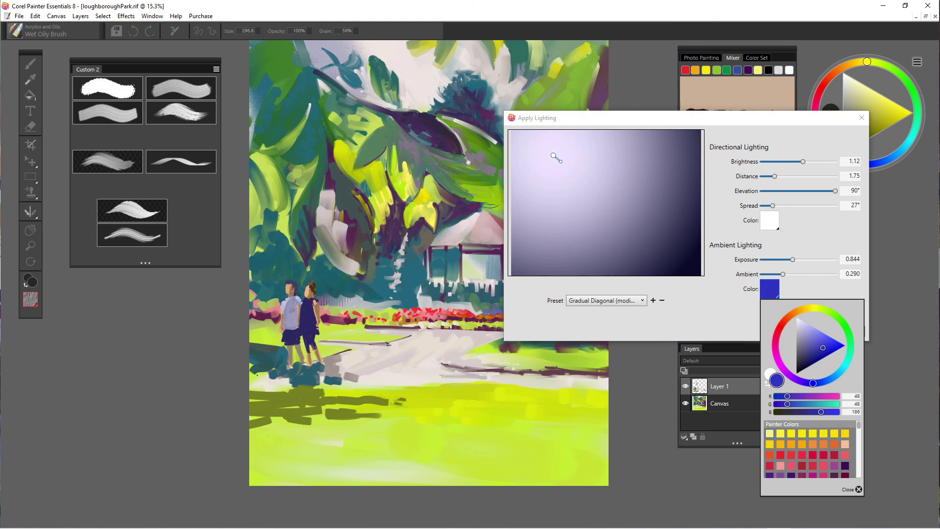
mouse_move(822, 348)
left_mouse_down()
mouse_move(823, 333)
mouse_move(842, 344)
mouse_move(835, 341)
left_mouse_up()
key("Escape")
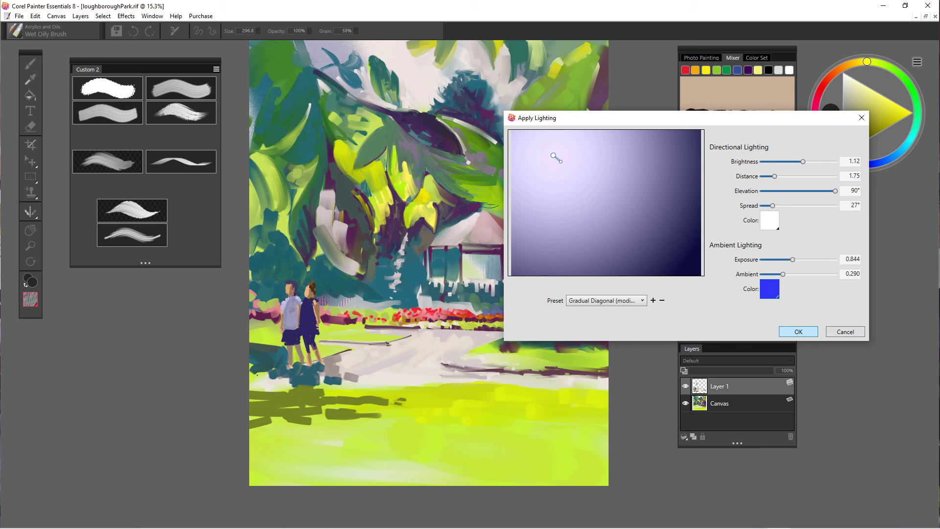
Apply the configured lighting to Layer 1 and collapse the layer into the canvas
left_click(799, 332)
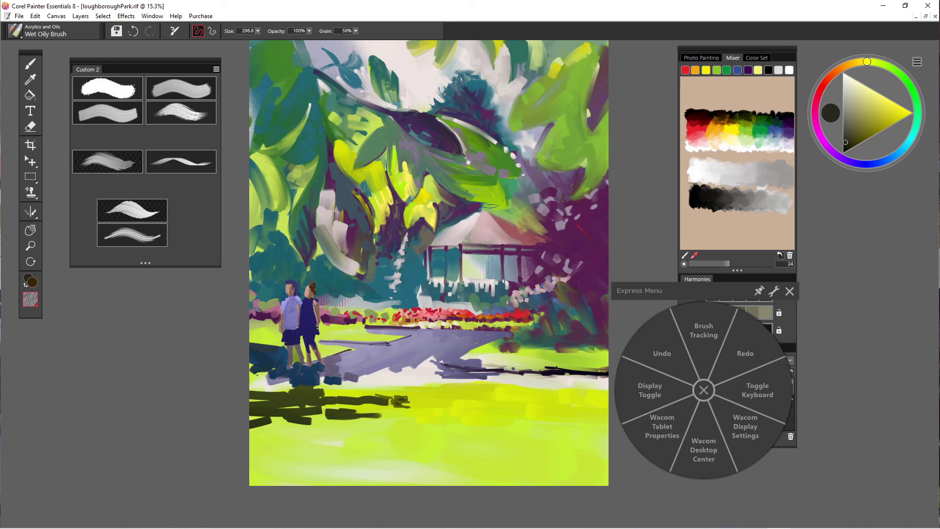
left_click(789, 291)
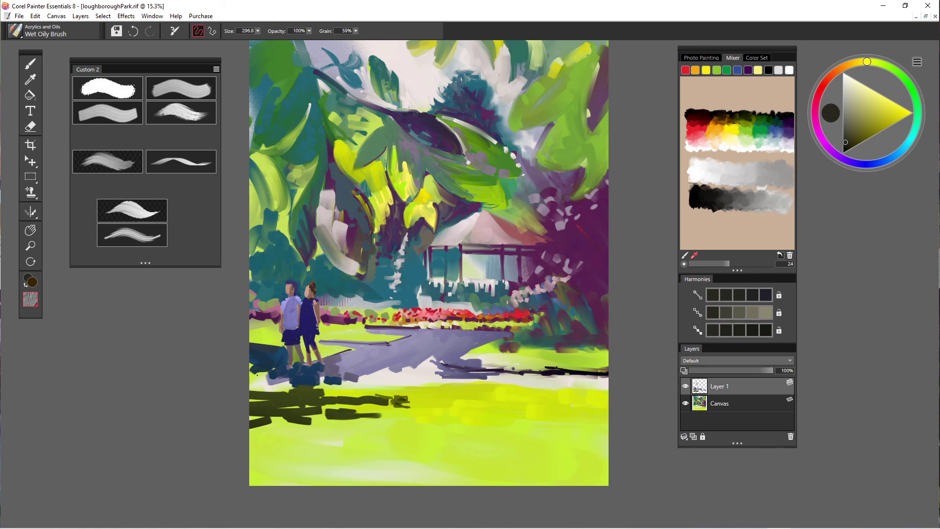
right_click(705, 386)
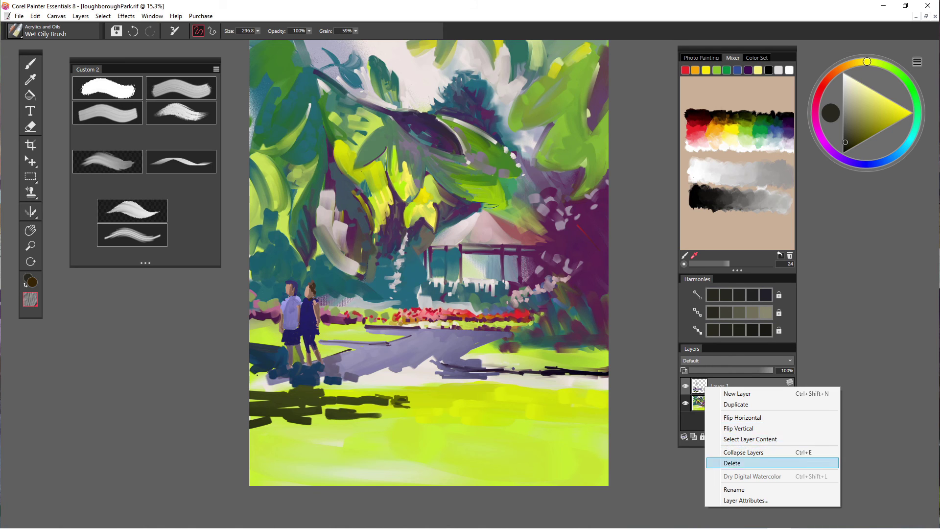
left_click(80, 16)
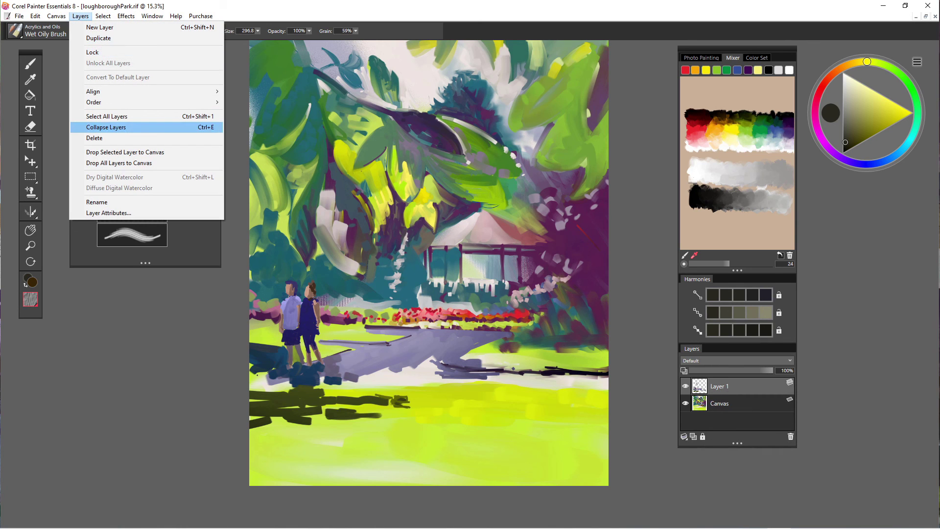
left_click(106, 127)
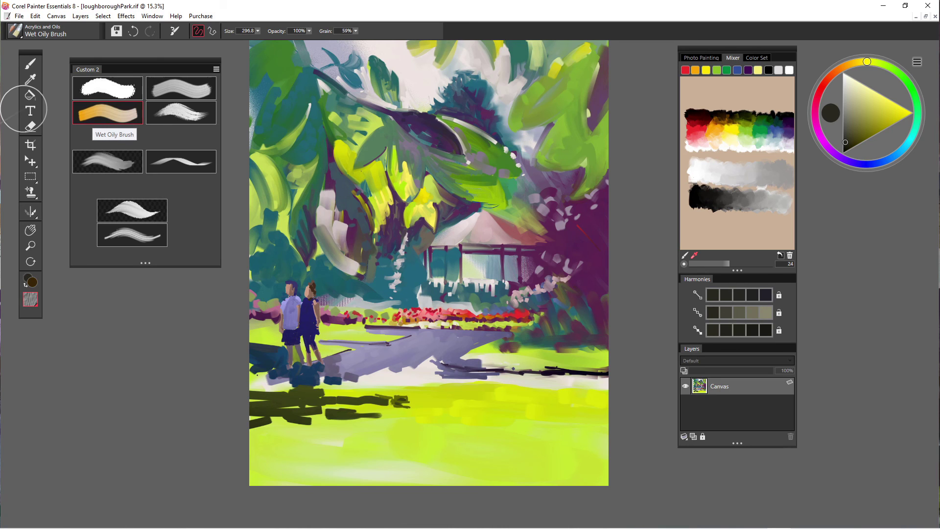
Open Apply Lighting for the merged canvas and shift the light source up and left, over the yellow leaves
left_click(258, 31)
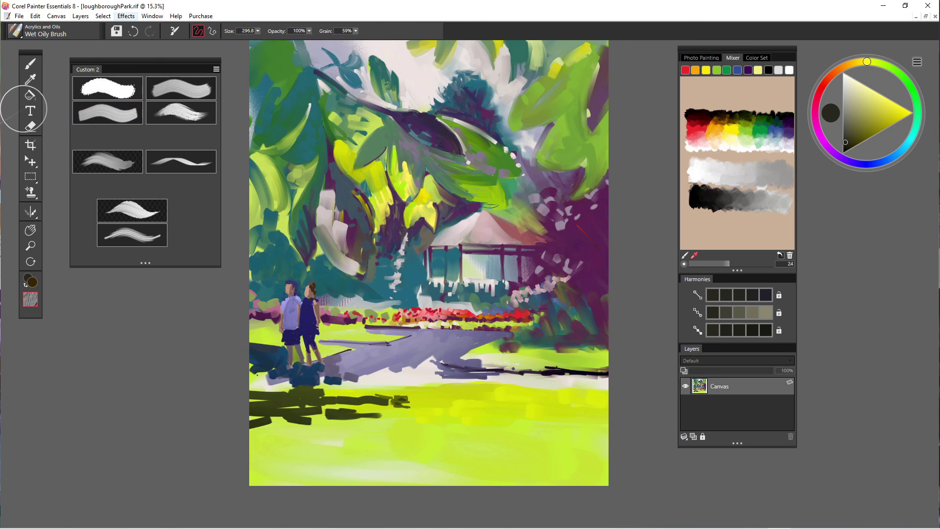
left_click(126, 16)
left_click(152, 28)
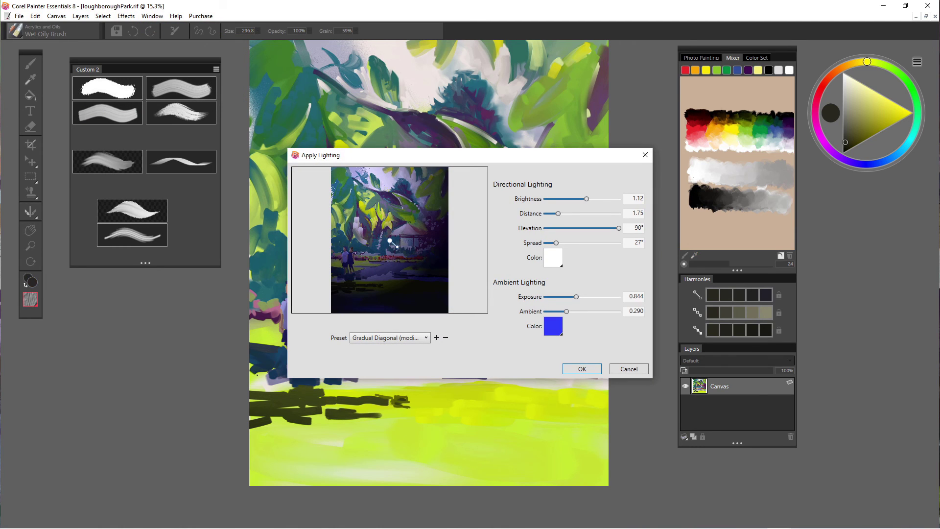
left_click_drag(390, 241, 377, 223)
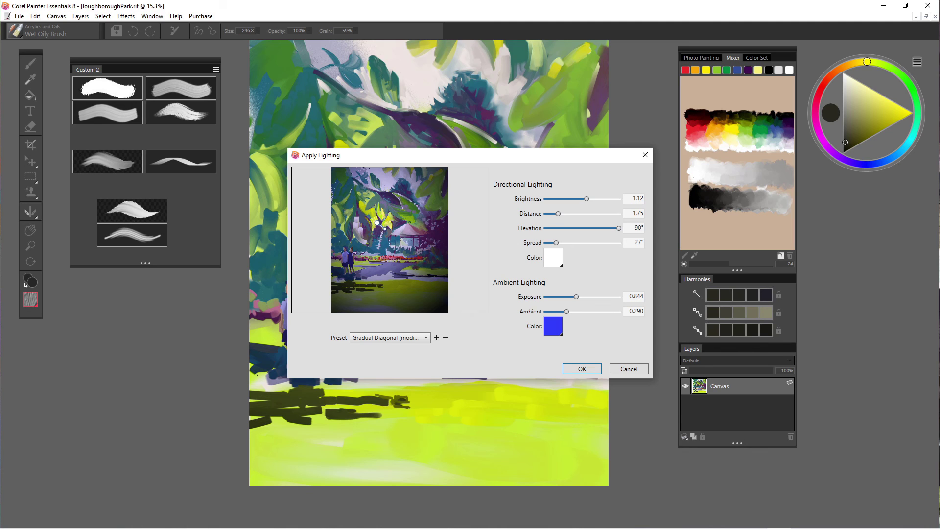
Try the lighting exposure at 0 and at about 1.493
left_click_drag(577, 297, 589, 297)
left_click(632, 297)
double_click(632, 296)
type("0")
key("Tab")
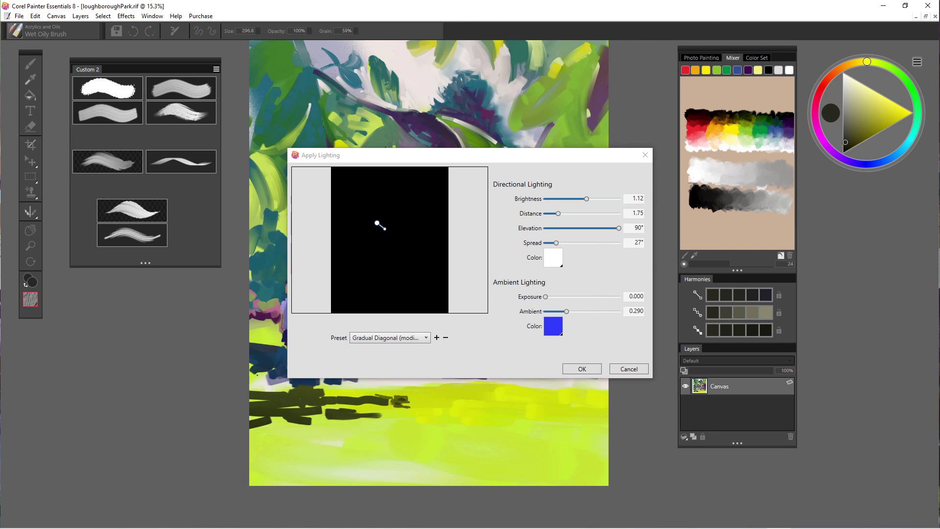
left_click_drag(545, 297, 600, 297)
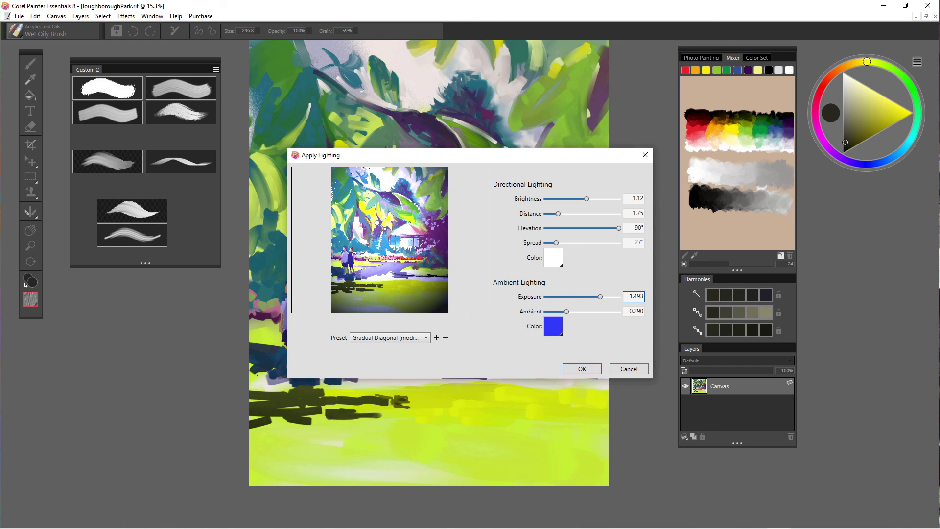
Set the exposure to 1, the light's distance to 2.61 and its brightness to 1.26
double_click(635, 296)
type("1")
key("Tab")
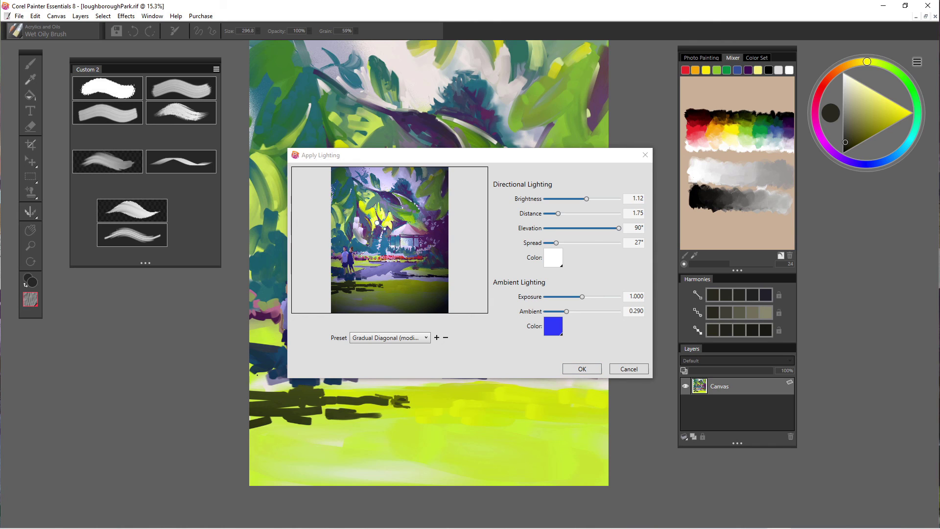
mouse_move(558, 213)
left_mouse_down()
mouse_move(548, 214)
mouse_move(588, 214)
mouse_move(561, 214)
mouse_move(600, 199)
mouse_move(565, 214)
left_mouse_up()
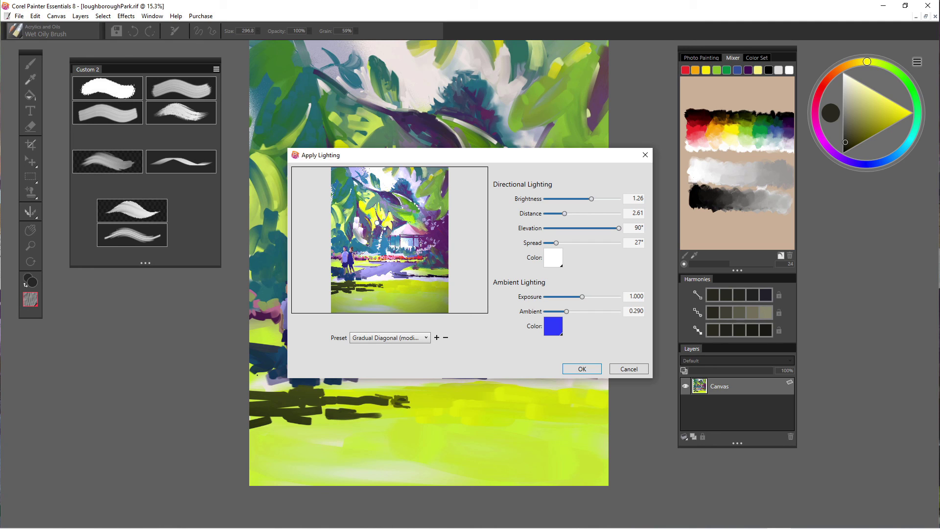
Set the directional light colour to pale violet (229, 178, 244) and apply the lighting to the canvas
left_click(554, 258)
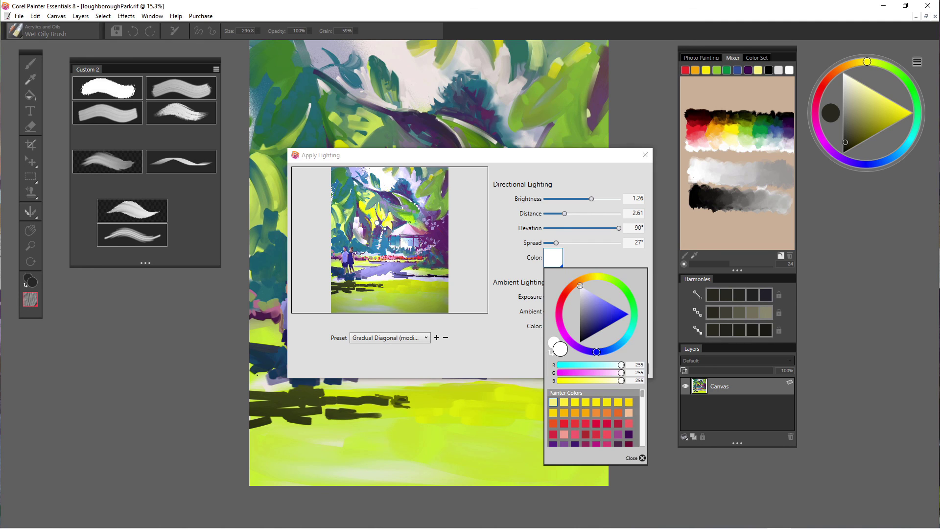
mouse_move(580, 285)
left_mouse_down()
mouse_move(605, 308)
mouse_move(590, 304)
mouse_move(598, 296)
mouse_move(565, 294)
mouse_move(578, 282)
left_mouse_up()
left_click(581, 279)
left_click(562, 299)
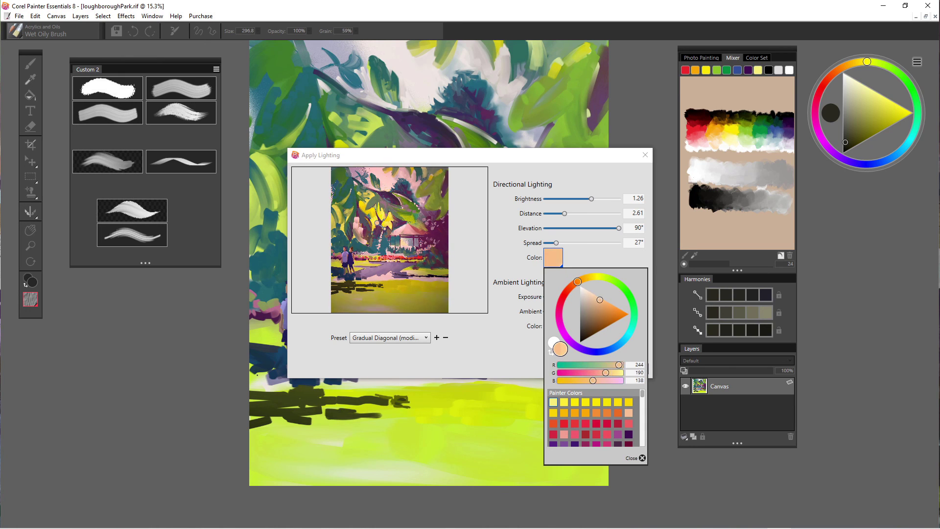
left_click(601, 300)
mouse_move(601, 300)
left_mouse_down()
mouse_move(592, 296)
mouse_move(559, 321)
mouse_move(579, 347)
mouse_move(570, 341)
left_mouse_up()
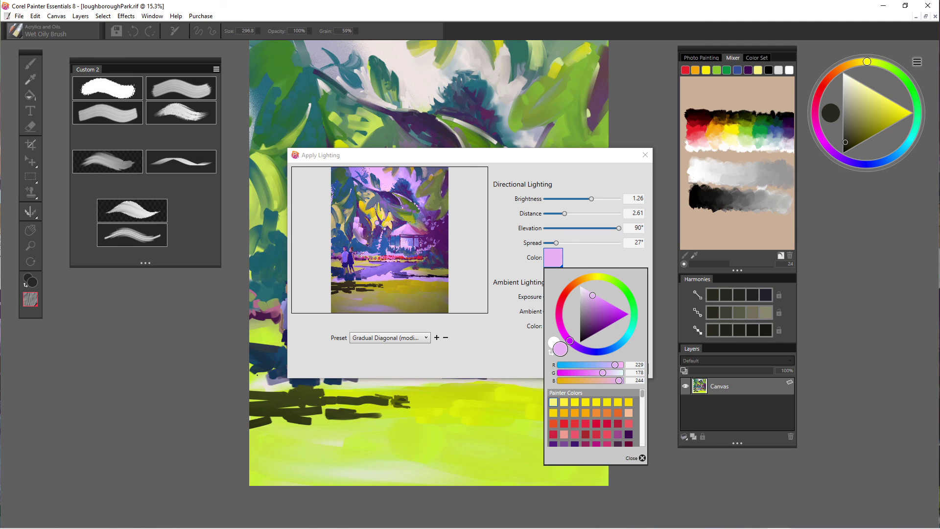
key("Escape")
left_click_drag(438, 153, 729, 105)
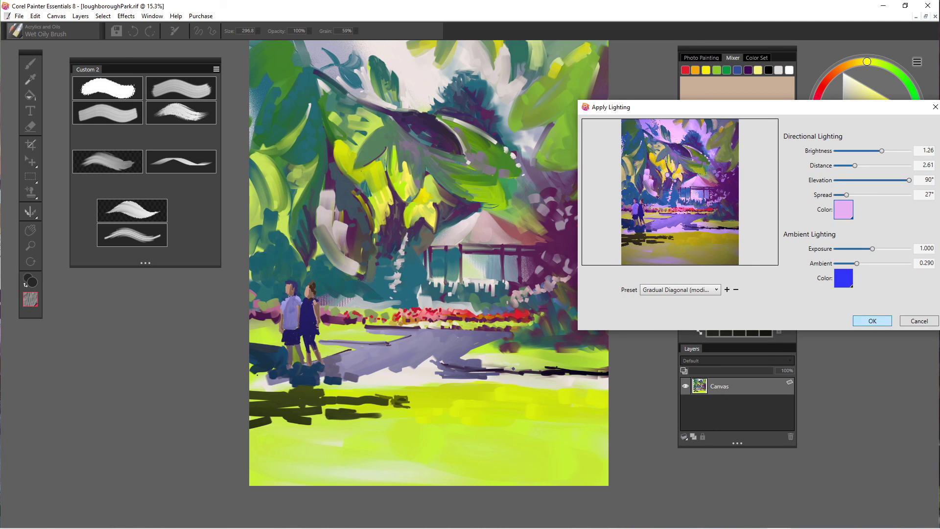
left_click(865, 321)
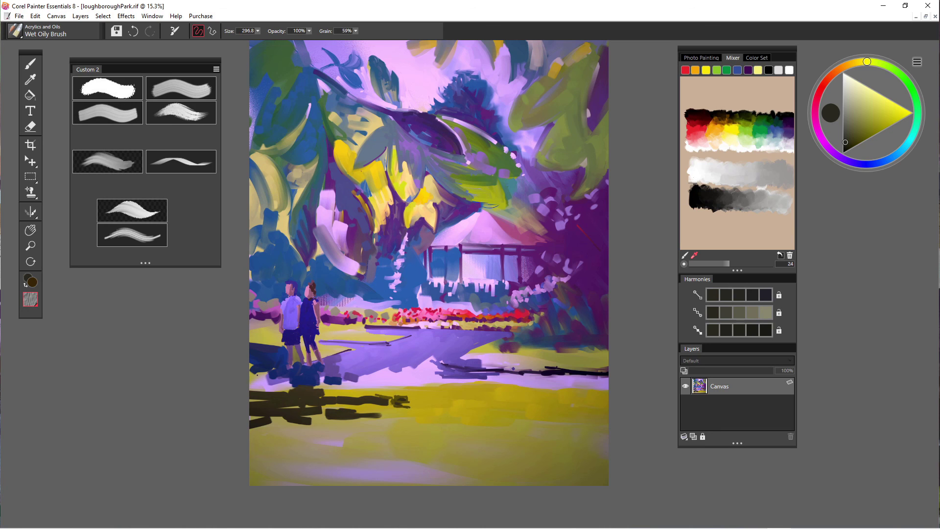
Choose a pale cream paint colour from the orange hue range
left_click(844, 73)
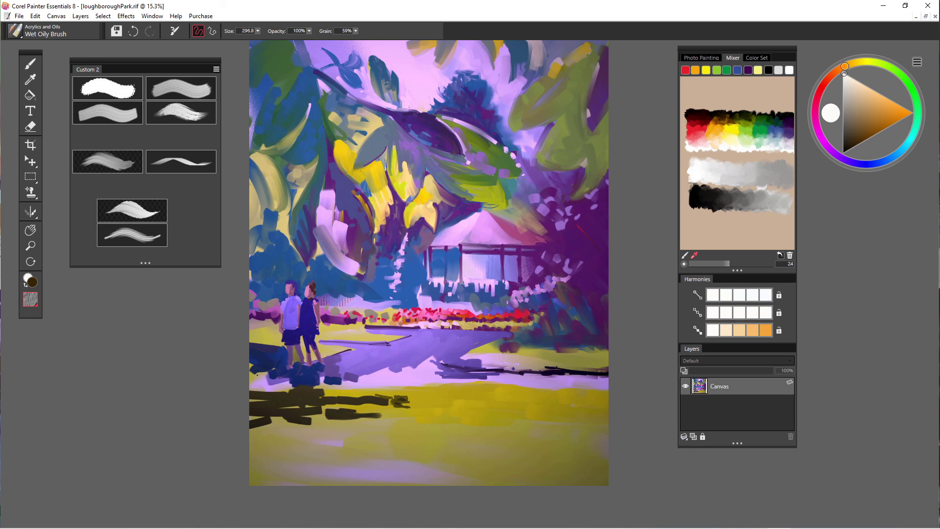
left_click(882, 162)
left_click(863, 94)
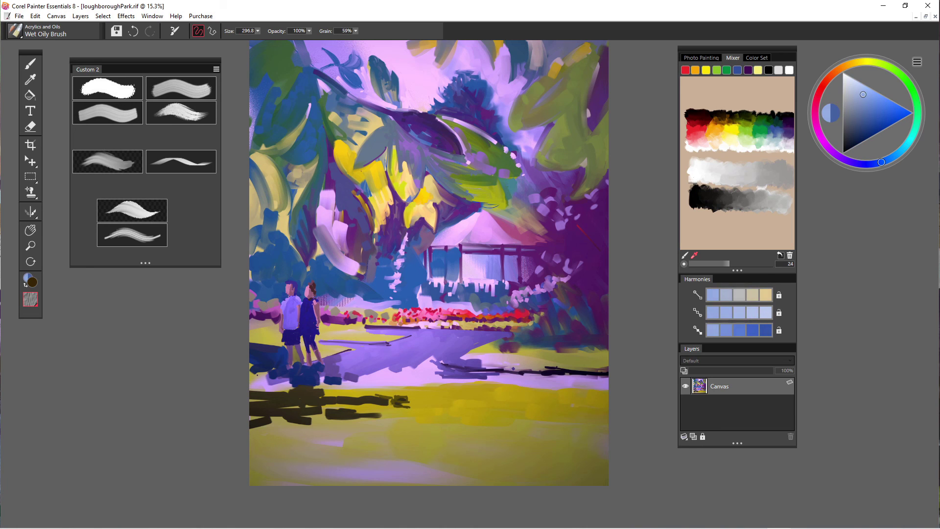
left_click(852, 86)
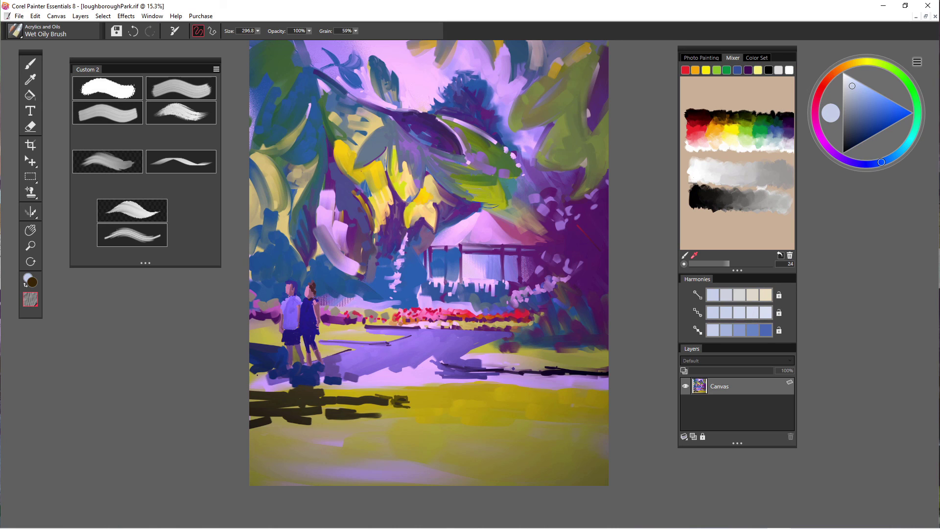
left_click(847, 80)
mouse_move(882, 162)
left_mouse_down()
mouse_move(846, 160)
mouse_move(866, 164)
mouse_move(912, 84)
mouse_move(848, 64)
left_mouse_up()
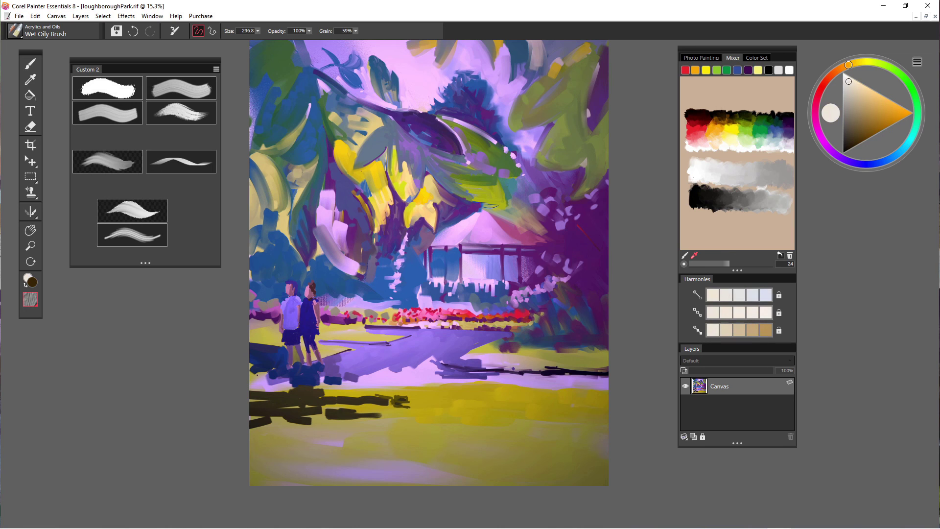
Undo the brown test stroke, swap the two paint colours and paint a cream patch in the sky
left_click_drag(430, 93, 415, 98)
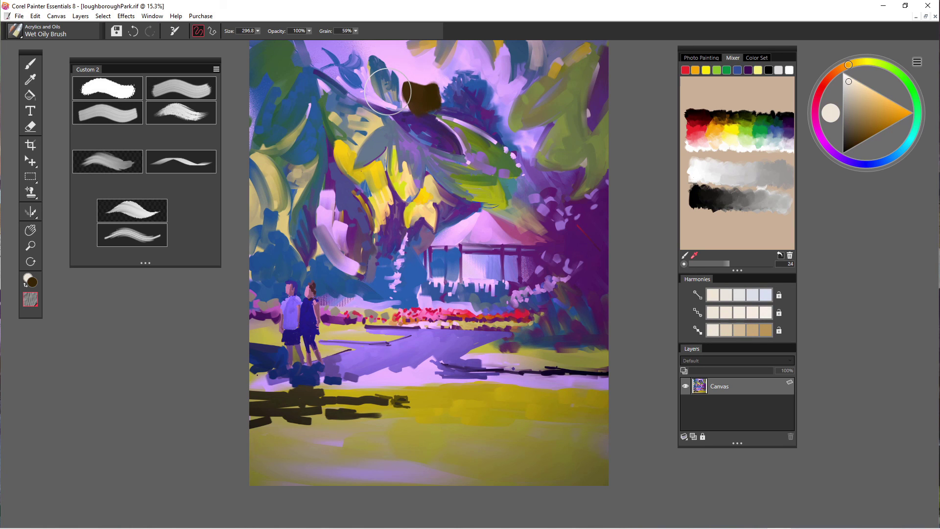
key("ctrl+z")
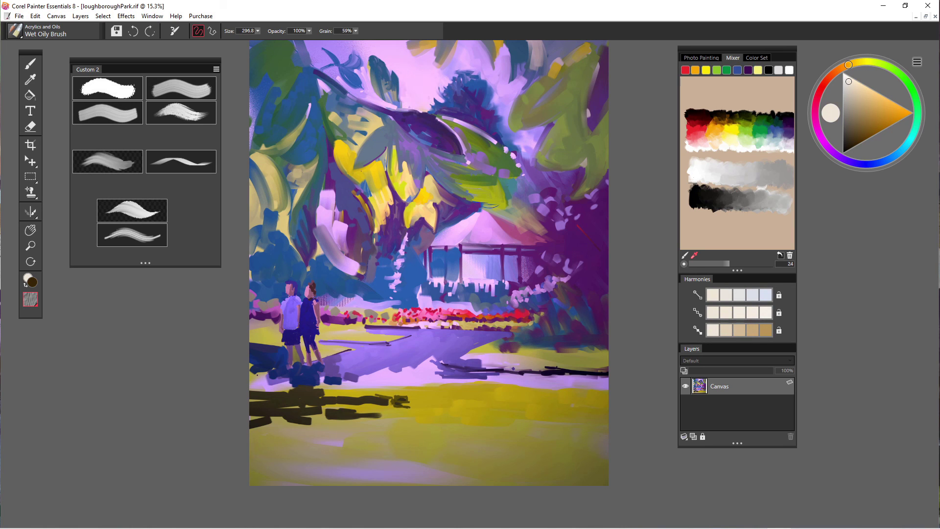
left_click(26, 284)
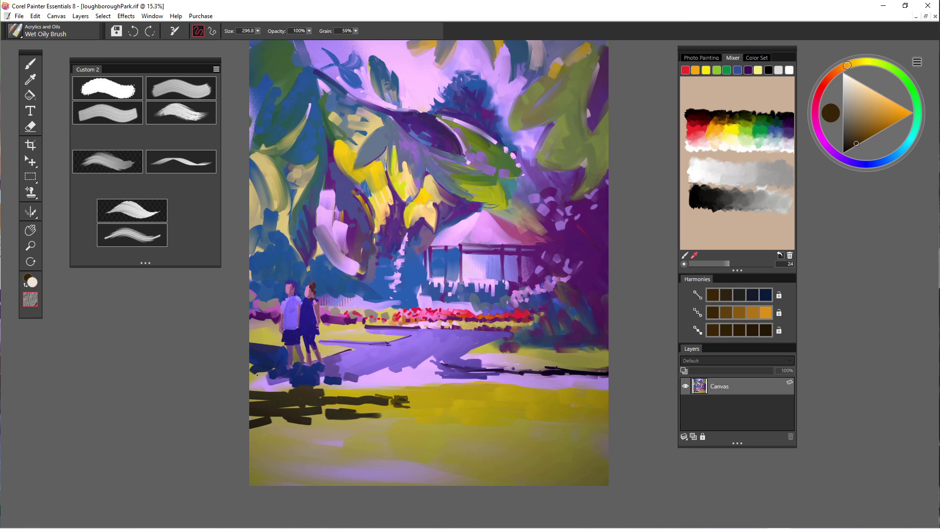
mouse_move(417, 82)
left_mouse_down()
mouse_move(422, 111)
mouse_move(407, 69)
mouse_move(390, 63)
mouse_move(412, 60)
mouse_move(415, 92)
left_mouse_up()
Reduce the brush size to 41.1 and build the cream sky patch up into a ragged cloud
key("bracketleft")
left_click_drag(248, 31, 249, 41)
left_click(257, 31)
key("Return")
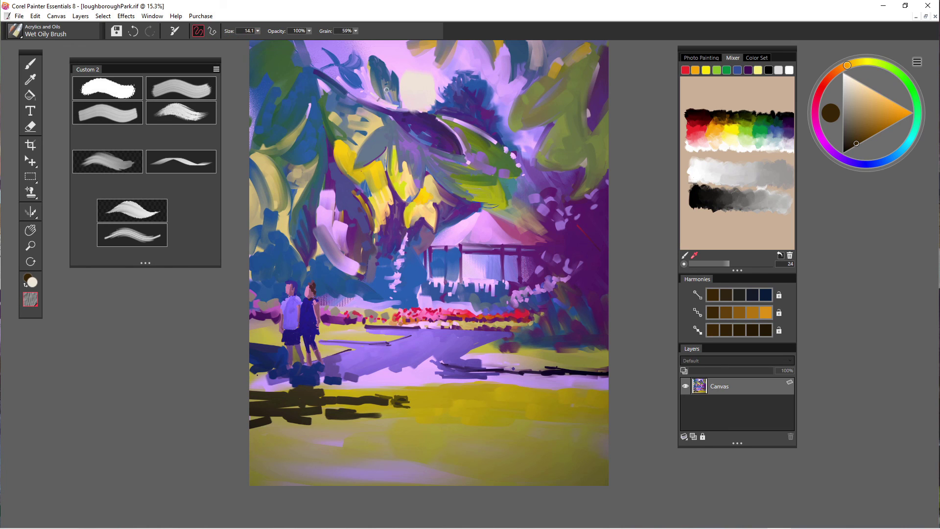
key("bracketright")
key("bracketright")
key("bracketright")
key("bracketright")
key("bracketright")
key("bracketright")
key("bracketright")
key("bracketright")
key("bracketright")
key("bracketright")
key("bracketright")
key("bracketright")
key("bracketright")
key("bracketright")
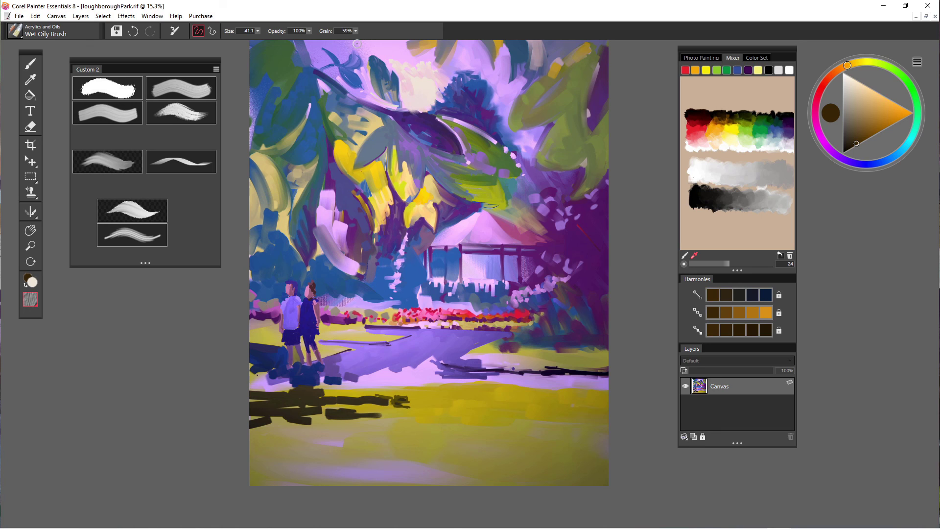
Try cream strokes in the sky gap above and to the right of the bandstand, and undo them
mouse_move(501, 104)
left_mouse_down()
mouse_move(507, 138)
mouse_move(549, 129)
mouse_move(506, 135)
mouse_move(540, 128)
left_mouse_up()
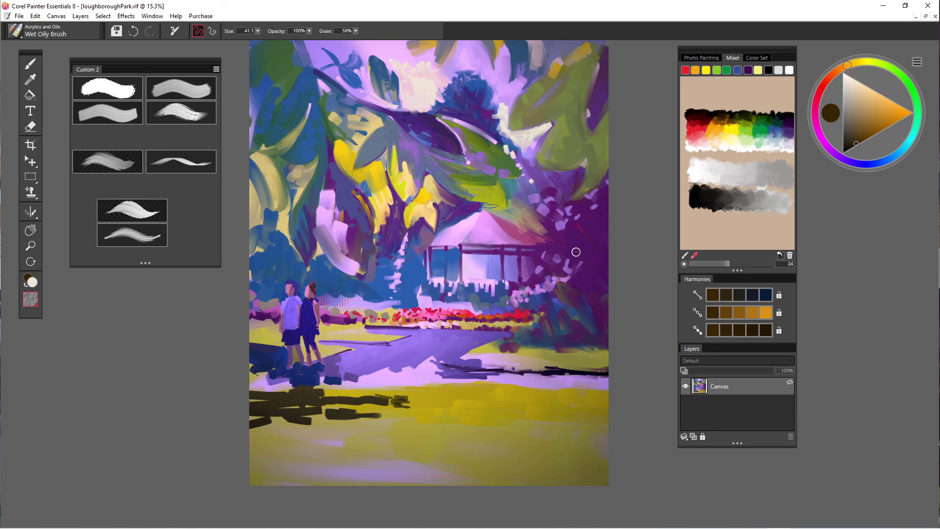
key("ctrl+z")
key("ctrl+z")
key("ctrl+z")
key("ctrl+z")
key("ctrl+z")
key("ctrl+z")
key("ctrl+z")
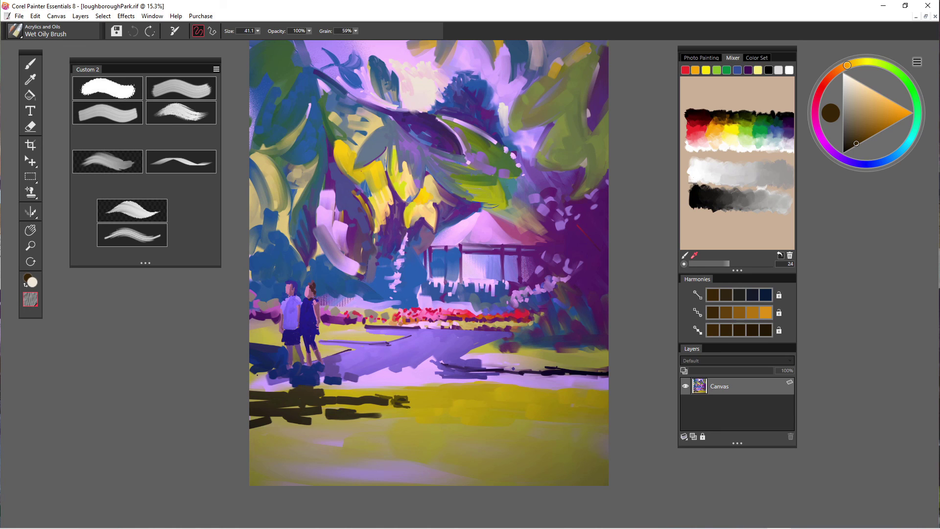
Increase the brush size to 62.1 and paint cream clouds across the sky around the dark tree crown
key("bracketright")
key("bracketright")
key("bracketright")
key("bracketright")
key("bracketright")
key("bracketright")
key("bracketright")
key("bracketright")
key("bracketright")
key("bracketright")
key("bracketright")
key("bracketright")
key("bracketright")
key("bracketright")
key("bracketright")
key("bracketright")
key("bracketright")
key("bracketright")
key("bracketright")
key("bracketright")
key("bracketright")
left_click_drag(456, 63, 442, 82)
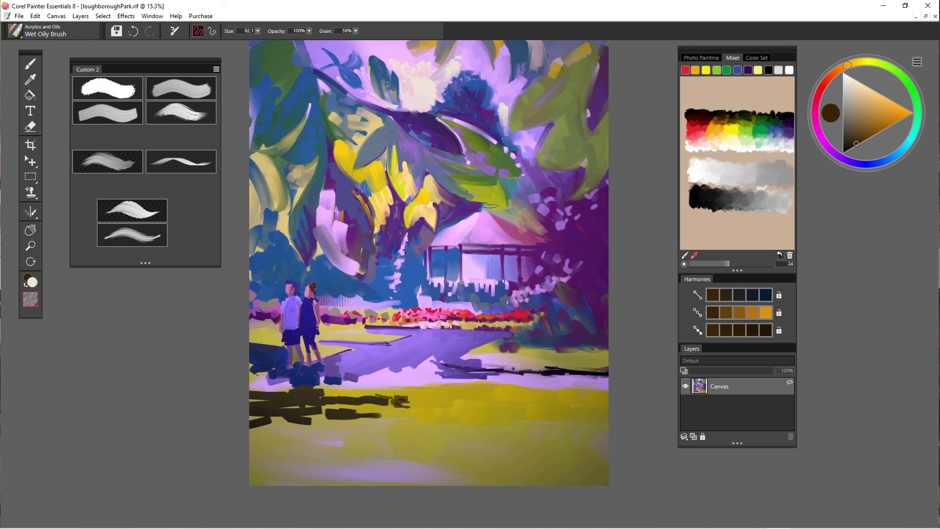
mouse_move(463, 45)
left_mouse_down()
mouse_move(484, 76)
mouse_move(475, 74)
mouse_move(482, 93)
mouse_move(488, 68)
mouse_move(493, 91)
mouse_move(510, 81)
mouse_move(497, 106)
mouse_move(520, 83)
mouse_move(534, 132)
mouse_move(508, 139)
left_mouse_up()
Paint cream highlights on the bandstand's roof, walls and eaves
left_click_drag(476, 259, 482, 289)
mouse_move(477, 215)
left_mouse_down()
mouse_move(463, 243)
mouse_move(487, 232)
mouse_move(437, 243)
mouse_move(491, 274)
left_mouse_up()
left_click(108, 161)
left_click(181, 88)
left_click_drag(432, 248, 492, 248)
left_click_drag(504, 249, 520, 250)
Paint cream strokes over the purple path with the brush size at 79, adding a new layer
left_click(258, 31)
left_click_drag(242, 41, 262, 41)
left_click_drag(372, 330, 483, 336)
left_click_drag(402, 332, 503, 335)
key("ctrl+shift+n")
mouse_move(431, 333)
left_mouse_down()
mouse_move(375, 351)
mouse_move(406, 353)
left_mouse_up()
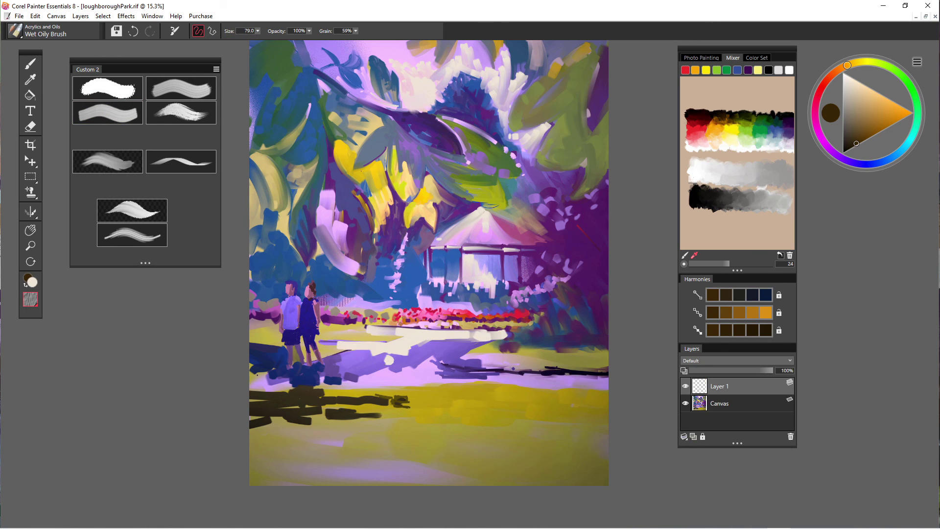
Cover the rest of the path and the strip along the foreground lawn with cream
left_click(875, 91)
left_click_drag(345, 347, 482, 338)
left_click_drag(348, 372, 603, 382)
left_click_drag(455, 360, 510, 364)
left_click_drag(373, 381, 321, 382)
left_click_drag(306, 385, 252, 385)
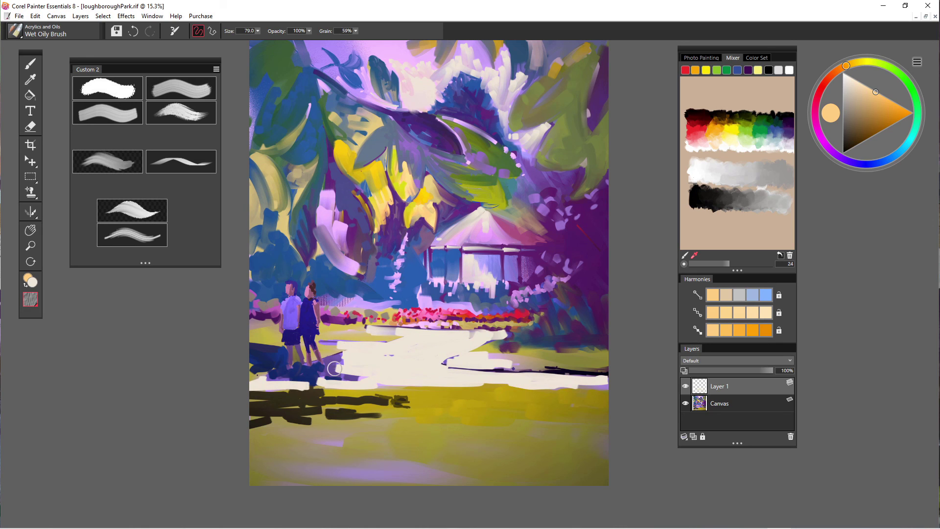
Sample yellow from the leaves beside the bandstand and add yellow accents in the foliage and along the lawn's edge
left_click(425, 199, "alt")
mouse_move(431, 208)
left_mouse_down()
mouse_move(431, 218)
mouse_move(410, 220)
left_mouse_up()
left_click(429, 201, "alt")
key("shift+x")
left_click_drag(431, 189, 450, 202)
left_click_drag(603, 381, 510, 377)
mouse_move(553, 361)
left_mouse_down()
mouse_move(457, 361)
mouse_move(529, 360)
left_mouse_up()
Choose a bright yellow-green and paint the grass right of the path, with dark shadow strokes under the shrubs
left_click(894, 104)
left_click(429, 372)
left_click(881, 62)
mouse_move(463, 355)
left_mouse_down()
mouse_move(556, 349)
mouse_move(607, 363)
mouse_move(534, 338)
mouse_move(607, 349)
left_mouse_up()
left_click(519, 338, "alt")
mouse_move(512, 349)
left_mouse_down()
mouse_move(566, 360)
mouse_move(541, 390)
left_mouse_up()
left_click(536, 378, "alt")
left_click(494, 362, "alt")
Cover the foreground lawn with bright yellow-green strokes, adjusting the brush size and finishing at 53.1
left_click_drag(478, 396, 549, 400)
left_click(258, 31)
mouse_move(444, 394)
left_mouse_down()
mouse_move(607, 406)
mouse_move(274, 460)
mouse_move(267, 428)
left_mouse_up()
left_click(339, 54)
left_click_drag(477, 404, 603, 404)
left_click(258, 31)
left_click(274, 42)
mouse_move(353, 394)
left_mouse_down()
mouse_move(252, 387)
mouse_move(251, 396)
left_mouse_up()
left_click(258, 30)
left_click(260, 43)
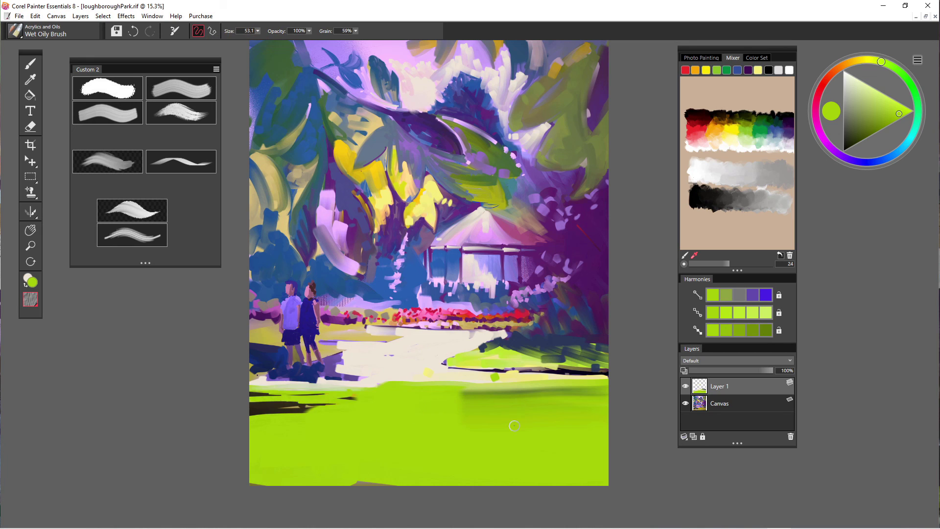
Paint bright green and yellow highlights on the hanging leaves left of the bandstand, picking yellow from the mixer
mouse_move(401, 150)
left_mouse_down()
mouse_move(399, 207)
mouse_move(424, 176)
mouse_move(442, 196)
mouse_move(425, 169)
mouse_move(411, 208)
mouse_move(431, 174)
mouse_move(405, 200)
left_mouse_up()
left_click(732, 128)
mouse_move(425, 194)
left_mouse_down()
mouse_move(431, 215)
mouse_move(420, 217)
left_mouse_up()
left_click_drag(380, 197, 372, 245)
left_click(363, 235, "alt")
left_click_drag(332, 192, 339, 225)
mouse_move(422, 159)
left_mouse_down()
mouse_move(435, 174)
mouse_move(436, 188)
mouse_move(417, 189)
mouse_move(389, 140)
mouse_move(411, 145)
mouse_move(407, 188)
left_mouse_up()
Sample bright green from the hanging leaves and paint highlights on the foliage at the painting's upper right
left_click(441, 171, "alt")
left_click(417, 177, "alt")
left_click(382, 143, "alt")
key("b")
left_click(327, 210, "alt")
key("b")
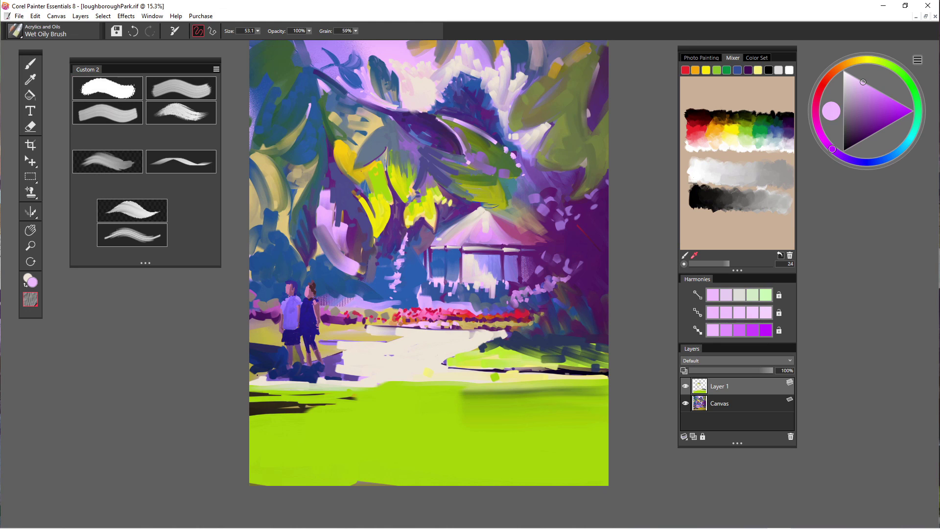
left_click(379, 182, "alt")
left_click(569, 85)
left_click(564, 73)
left_click_drag(588, 49, 550, 76)
Brush bright green strokes over the grass between the two figures and the path
left_click_drag(352, 342, 329, 342)
left_click_drag(399, 335, 341, 338)
mouse_move(365, 327)
left_mouse_down()
mouse_move(331, 324)
mouse_move(319, 350)
left_mouse_up()
Sample dark blue from the figures' clothing and paint shadow strokes along both sides of the lawn's upper edge
left_click(309, 341, "alt")
left_click_drag(607, 392, 487, 399)
left_click_drag(538, 372, 490, 369)
left_click_drag(336, 400, 284, 402)
left_click_drag(294, 395, 250, 394)
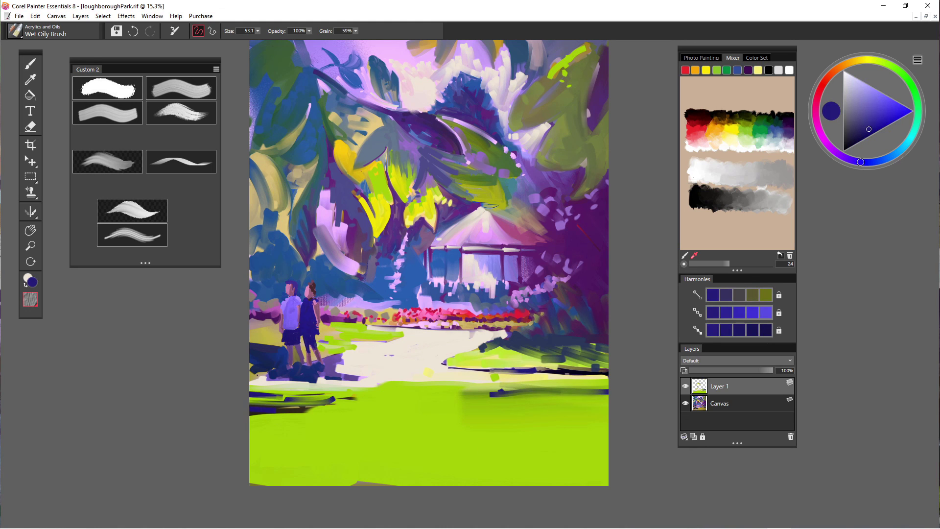
Sample yellow from the hanging leaves and paint spiky yellow foliage beside the two figures, adjusting the brush size between strokes
left_click(377, 221, "alt")
left_click(258, 30)
left_click_drag(265, 41, 247, 40)
left_click_drag(327, 290, 334, 314)
left_click_drag(334, 287, 336, 302)
left_click(258, 31)
left_click_drag(248, 40, 264, 41)
left_click_drag(336, 289, 343, 311)
Dab pale cream and sampled flower colours along the flower bed before the bandstand, extending the planting behind the figures
mouse_move(366, 307)
left_mouse_down()
mouse_move(356, 316)
mouse_move(344, 302)
mouse_move(363, 315)
mouse_move(422, 305)
mouse_move(489, 314)
left_mouse_up()
left_click(853, 81)
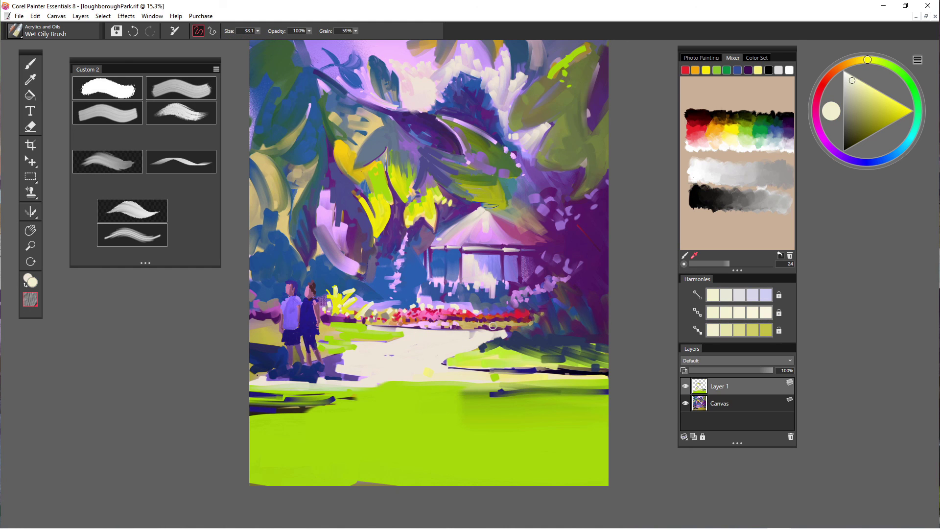
left_click(392, 315, "alt")
mouse_move(402, 310)
left_mouse_down()
mouse_move(380, 314)
mouse_move(437, 309)
left_mouse_up()
left_click(422, 312, "alt")
left_click(394, 317, "alt")
mouse_move(394, 316)
left_mouse_down()
mouse_move(333, 320)
mouse_move(251, 285)
left_mouse_up()
Sample green from the surrounding foliage and add green leaf strokes to the spiky plant beside the figures
left_click(327, 126, "alt")
left_click(321, 321, "alt")
left_click(343, 293, "alt")
left_click(380, 311, "alt")
left_click_drag(307, 288, 288, 294)
key("ctrl+z")
key("ctrl+z")
Mix a warm peach from the flower bed colour, reduce the brush size to 16.7 and highlight the edges of the two figures
left_click(378, 315, "alt")
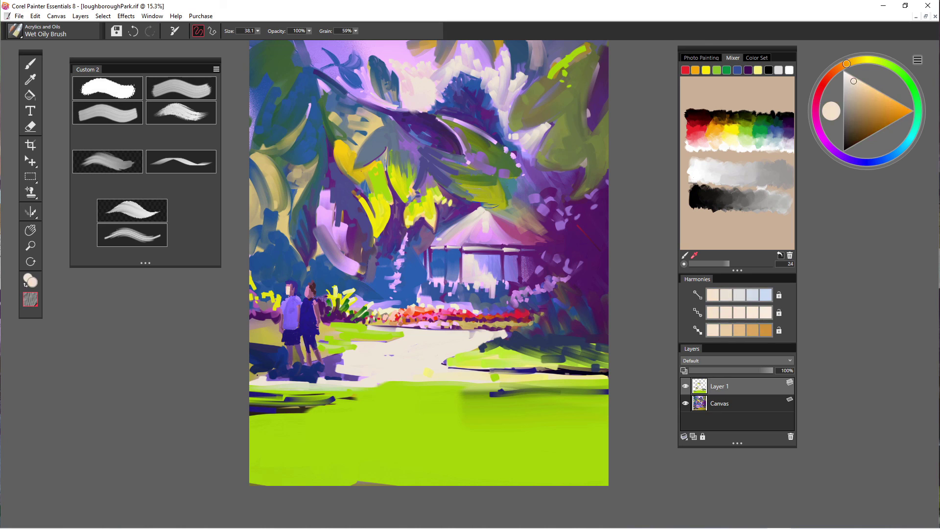
key("ctrl+z")
left_click(865, 91)
left_click_drag(258, 31, 241, 41)
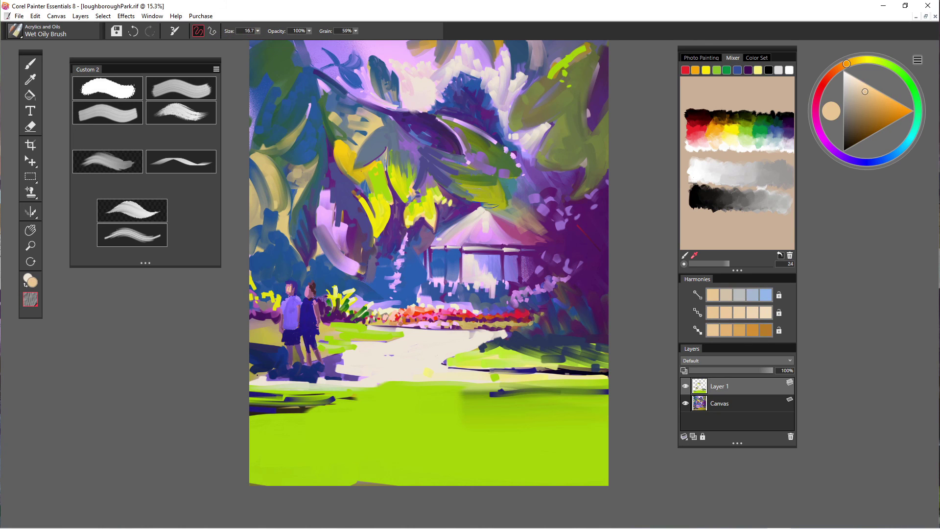
left_click(307, 292, "alt")
left_click_drag(313, 302, 319, 314)
left_click_drag(281, 312, 279, 329)
Draw thin light orange highlights along the path's lower edge and the outlines of the hanging leaves and branches
left_click_drag(499, 384, 467, 386)
left_click_drag(342, 178, 359, 200)
left_click_drag(339, 161, 352, 193)
left_click_drag(324, 254, 361, 281)
left_click_drag(370, 241, 363, 282)
left_click_drag(317, 243, 308, 269)
left_click_drag(290, 223, 300, 256)
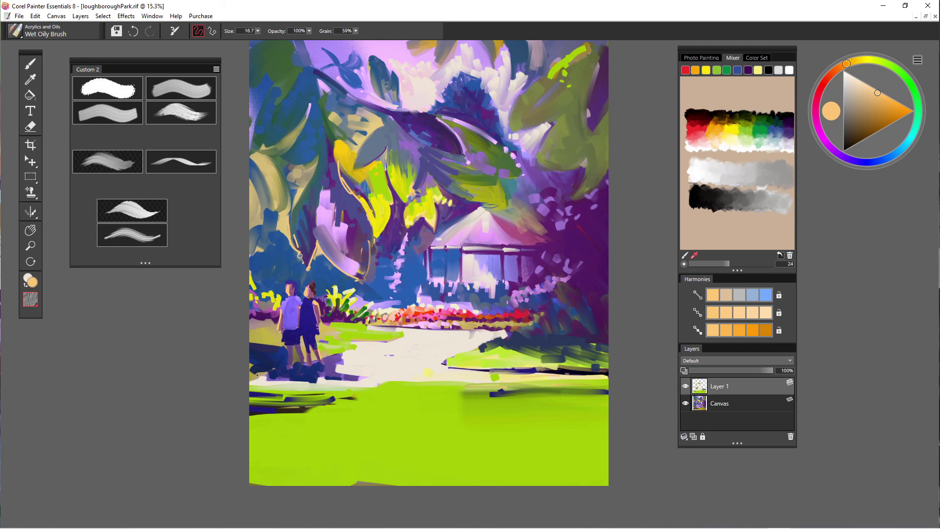
mouse_move(546, 118)
left_mouse_down()
mouse_move(509, 126)
mouse_move(536, 160)
left_mouse_up()
left_click(854, 78)
mouse_move(847, 63)
left_mouse_down()
mouse_move(867, 59)
mouse_move(867, 88)
left_mouse_up()
left_click(258, 31)
left_click_drag(249, 41, 265, 41)
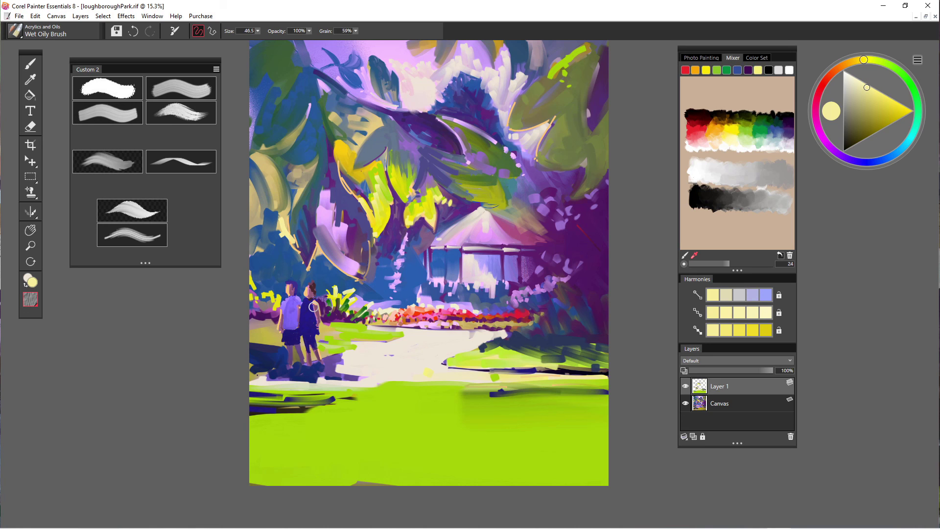
left_click(313, 307, "alt")
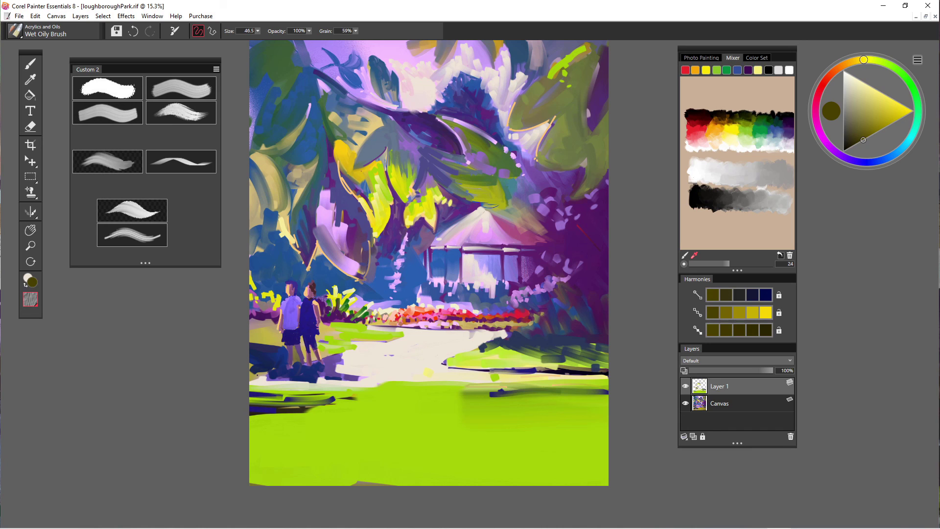
Choose blue, reduce the brush size to 10.1 and sign the artist's name on the grass in the painting's lower-left corner
left_click(737, 70)
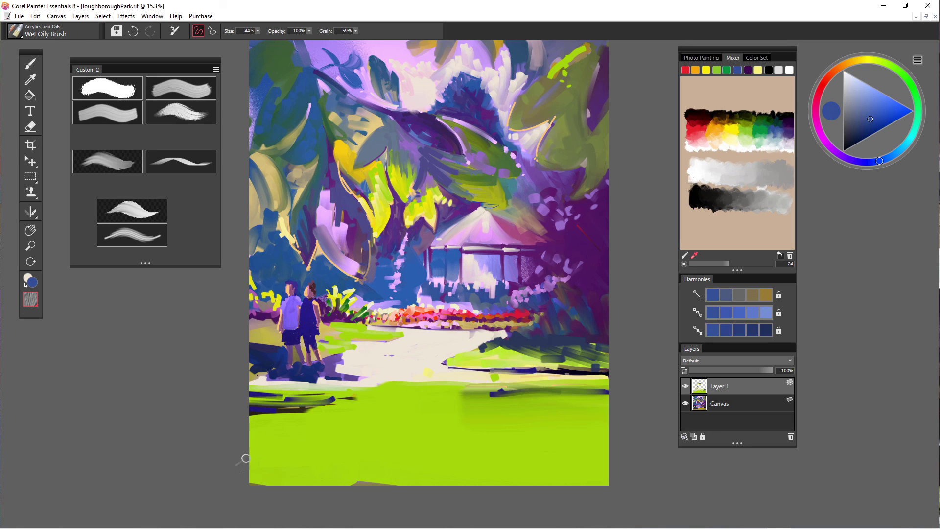
left_click(258, 31)
left_click(257, 31)
left_click_drag(265, 41, 242, 41)
mouse_move(256, 470)
left_mouse_down()
mouse_move(269, 455)
mouse_move(276, 473)
left_mouse_up()
mouse_move(270, 465)
left_mouse_down()
mouse_move(281, 459)
mouse_move(292, 473)
mouse_move(297, 462)
mouse_move(313, 472)
mouse_move(314, 461)
mouse_move(315, 472)
mouse_move(331, 465)
mouse_move(335, 475)
left_mouse_up()
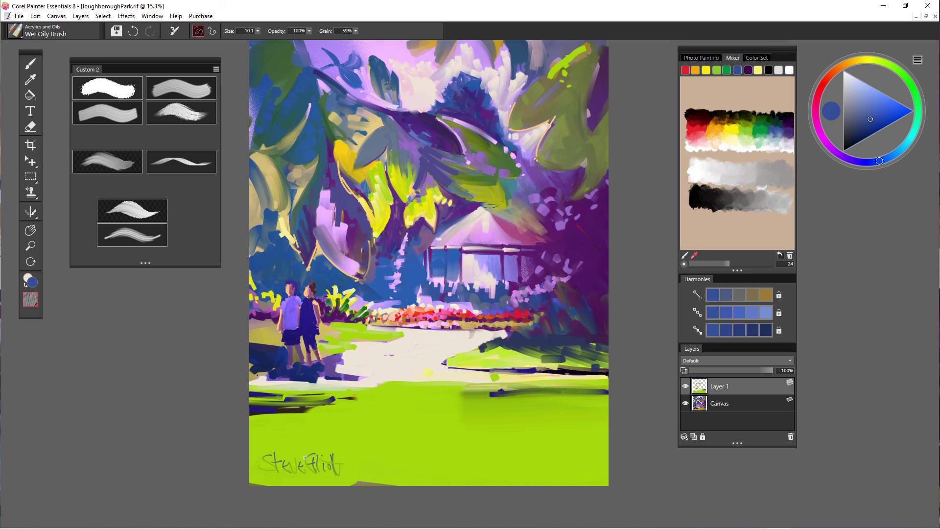